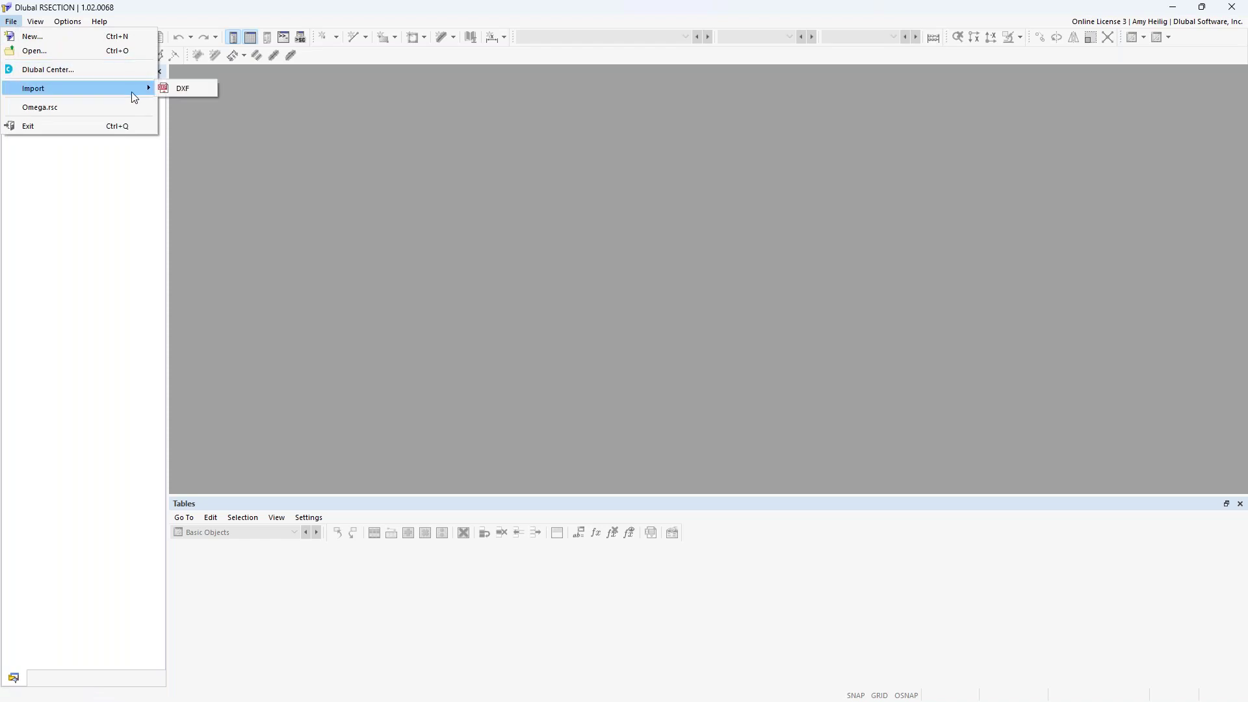
Step: Import the Omega.dxf file as a new section model
left_click(174, 89)
left_click(223, 140)
left_click(513, 384)
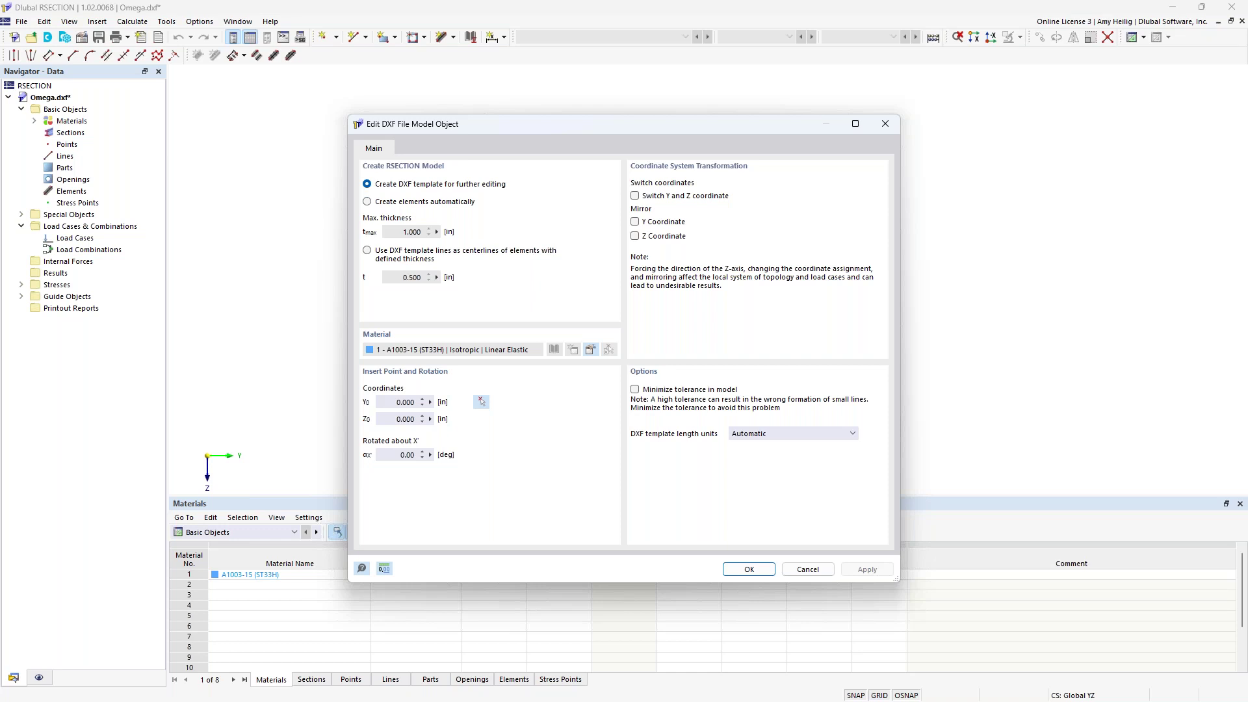
Step: Use the DXF template lines as centerlines of elements with a defined thickness of 0.250 in
left_click(368, 251)
left_click_drag(401, 279, 441, 288)
type("0.")
Step: Assign the AISI S100-16 steel A1003-15 (ST33H) from the material library to the imported model
left_click(554, 349)
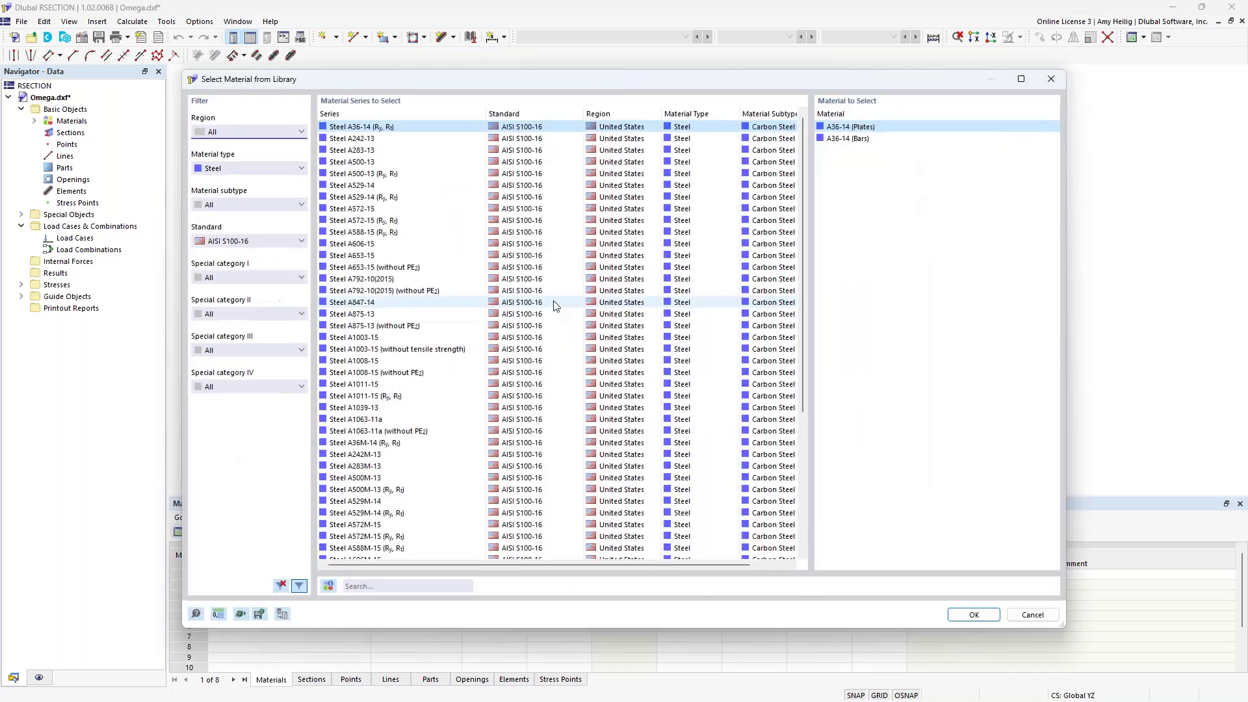
left_click(230, 170)
left_click(230, 171)
left_click(239, 241)
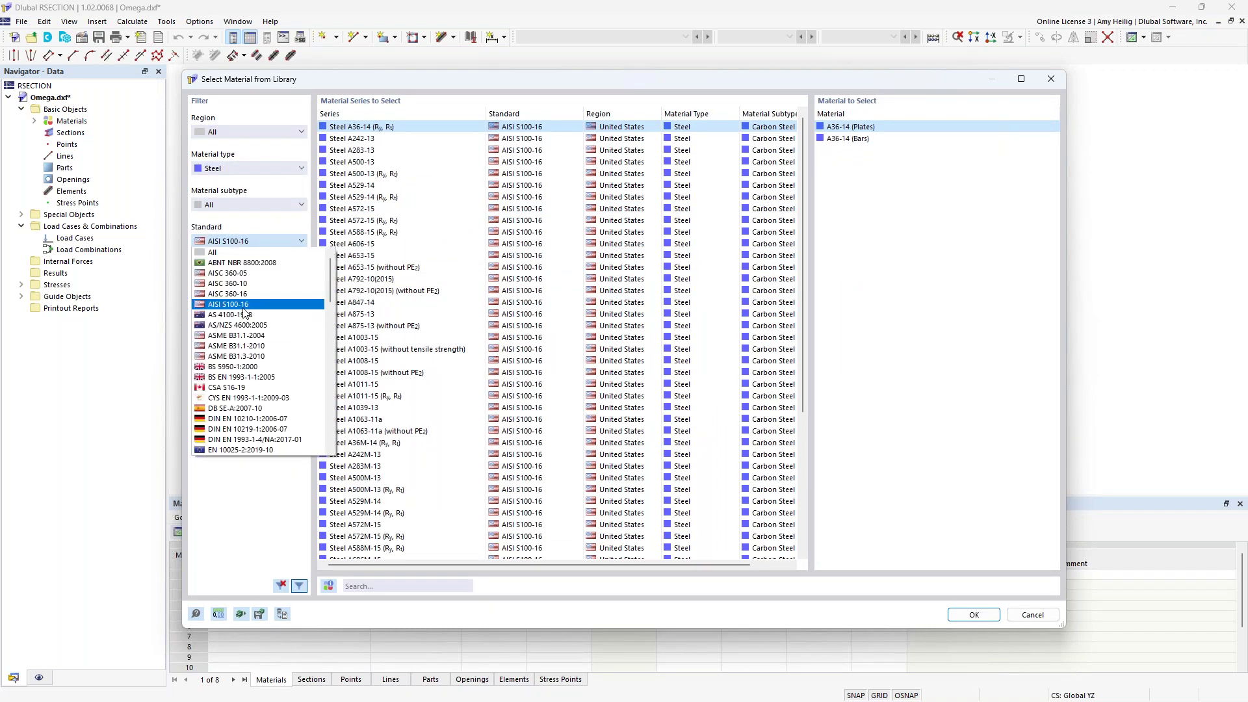
left_click(251, 504)
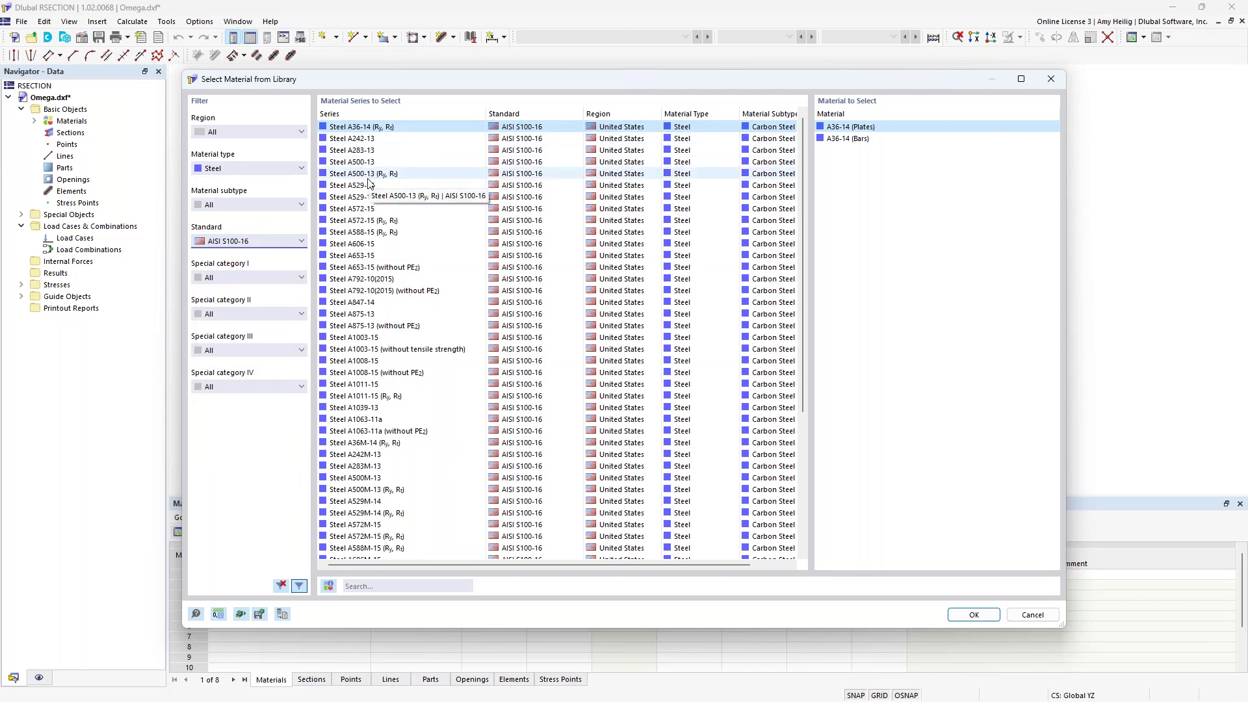
left_click(361, 162)
left_click(362, 209)
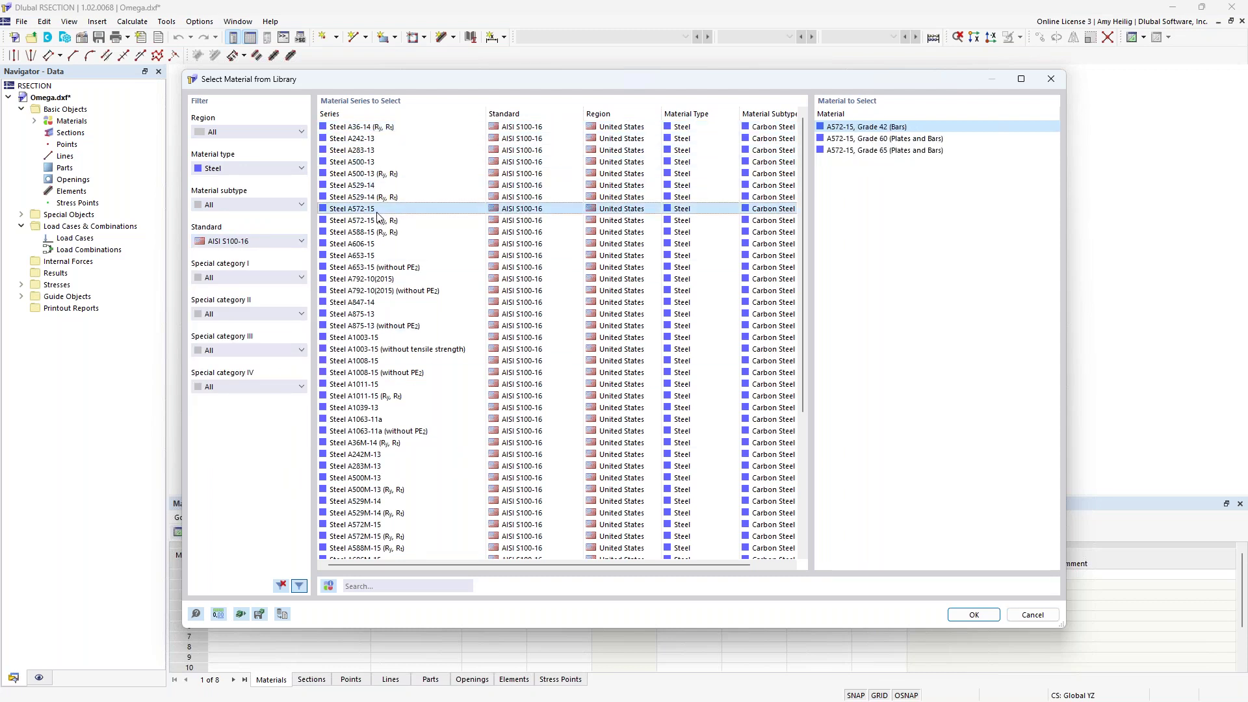
left_click(367, 256)
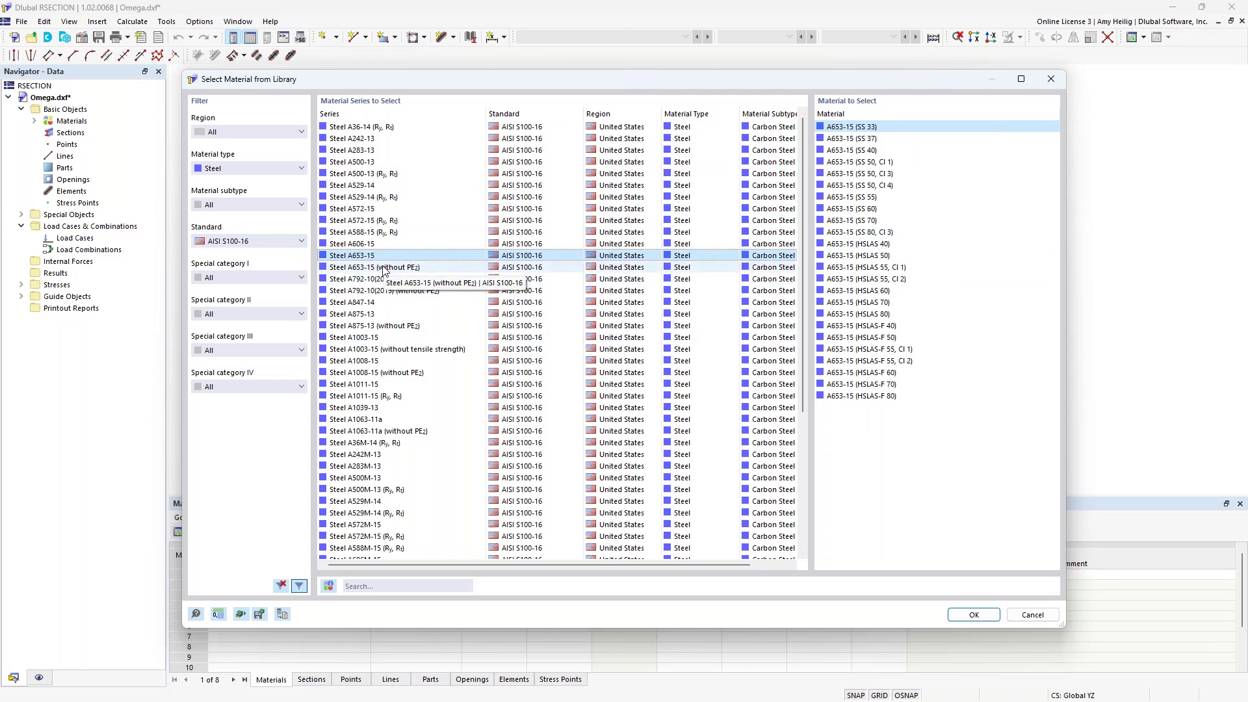
left_click(375, 337)
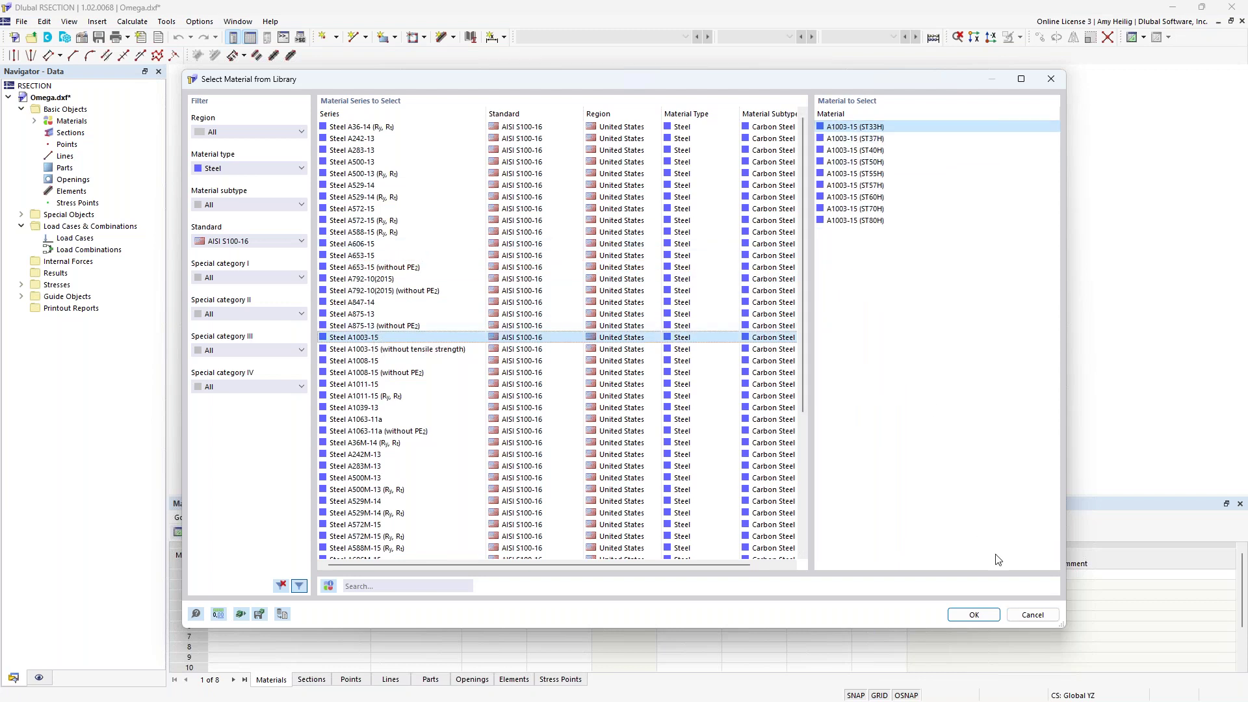
left_click(973, 614)
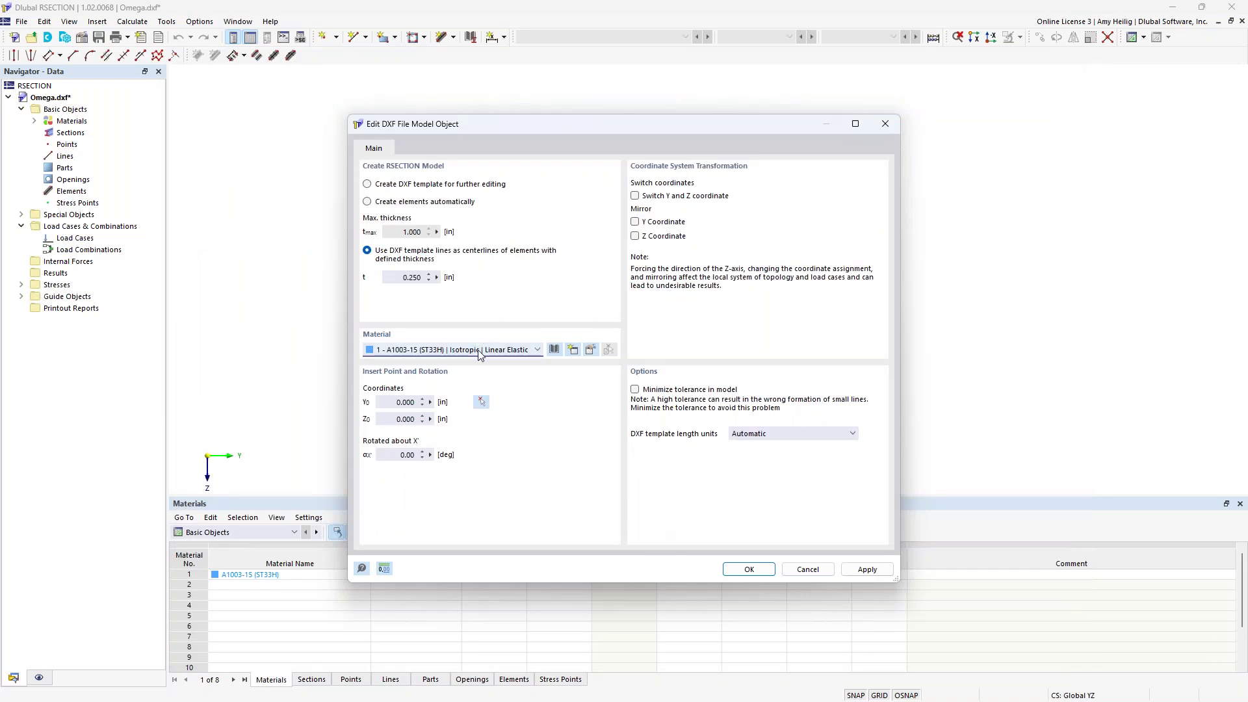
Step: Complete the DXF import with the chosen settings and dismiss the import log
left_click(751, 569)
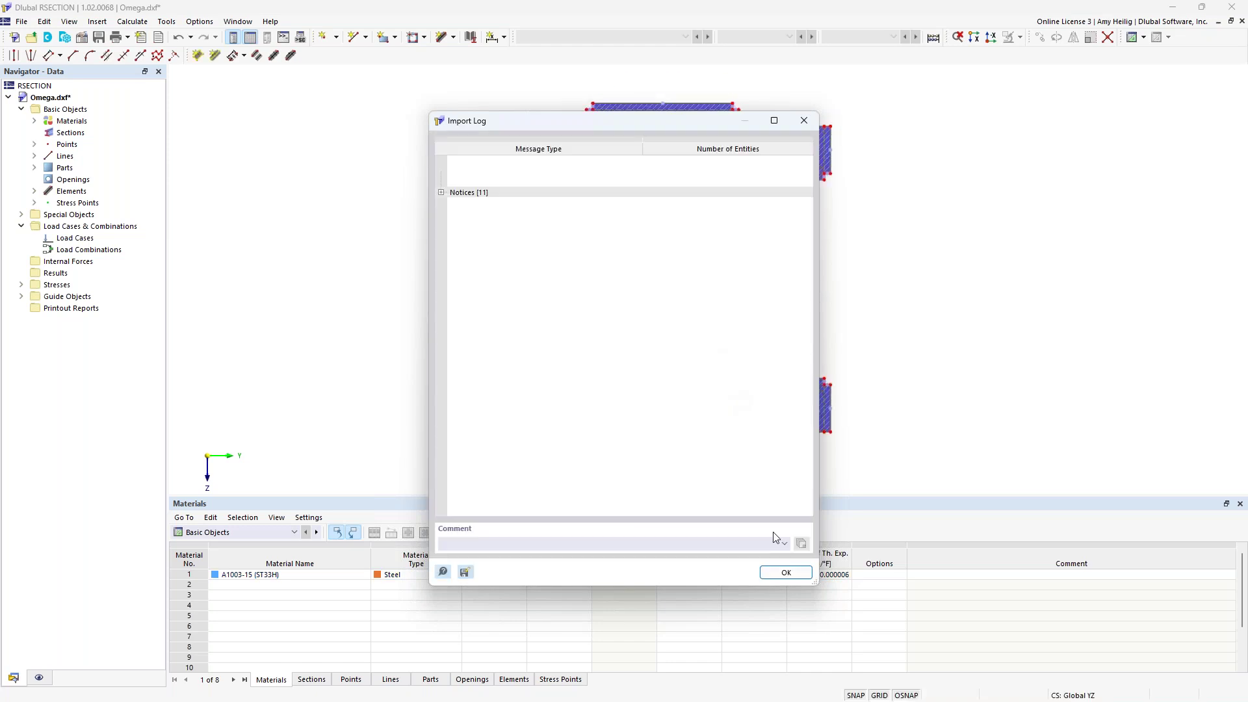
left_click(786, 573)
middle_click_drag(860, 337, 810, 322)
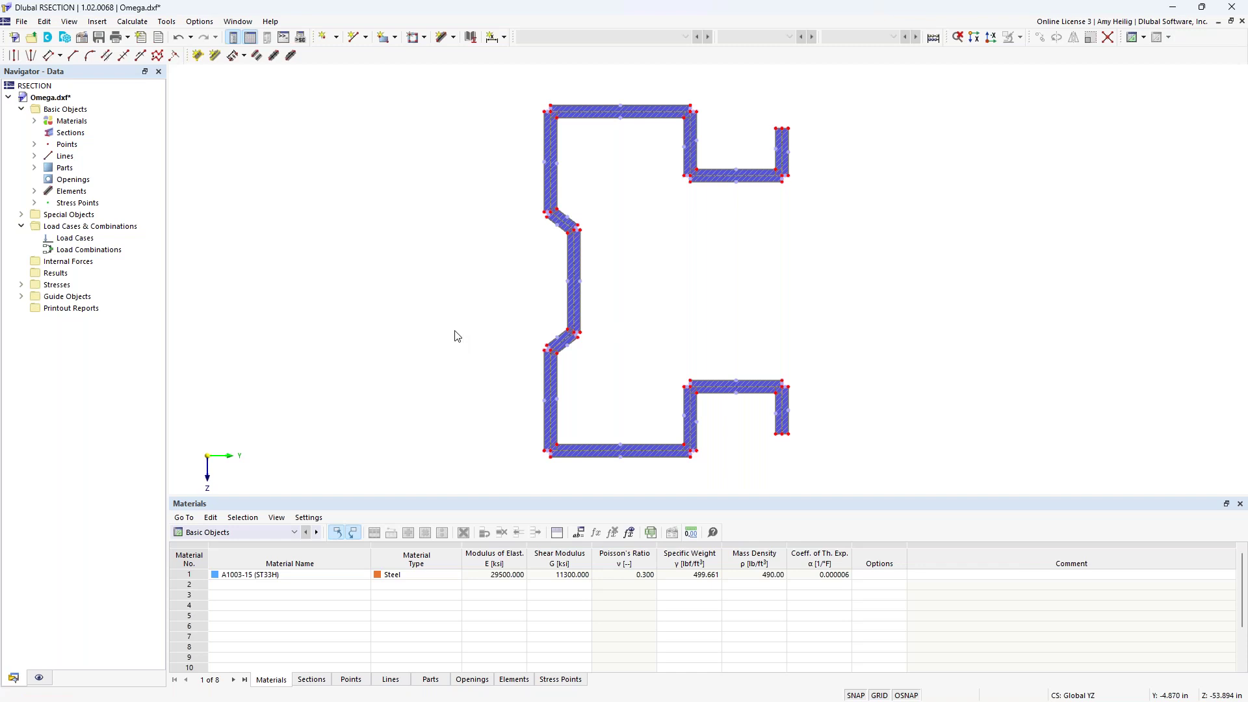
Step: Hide the elements to view the section's parts alone, and switch the display to the elements with parts hidden
left_click(41, 678)
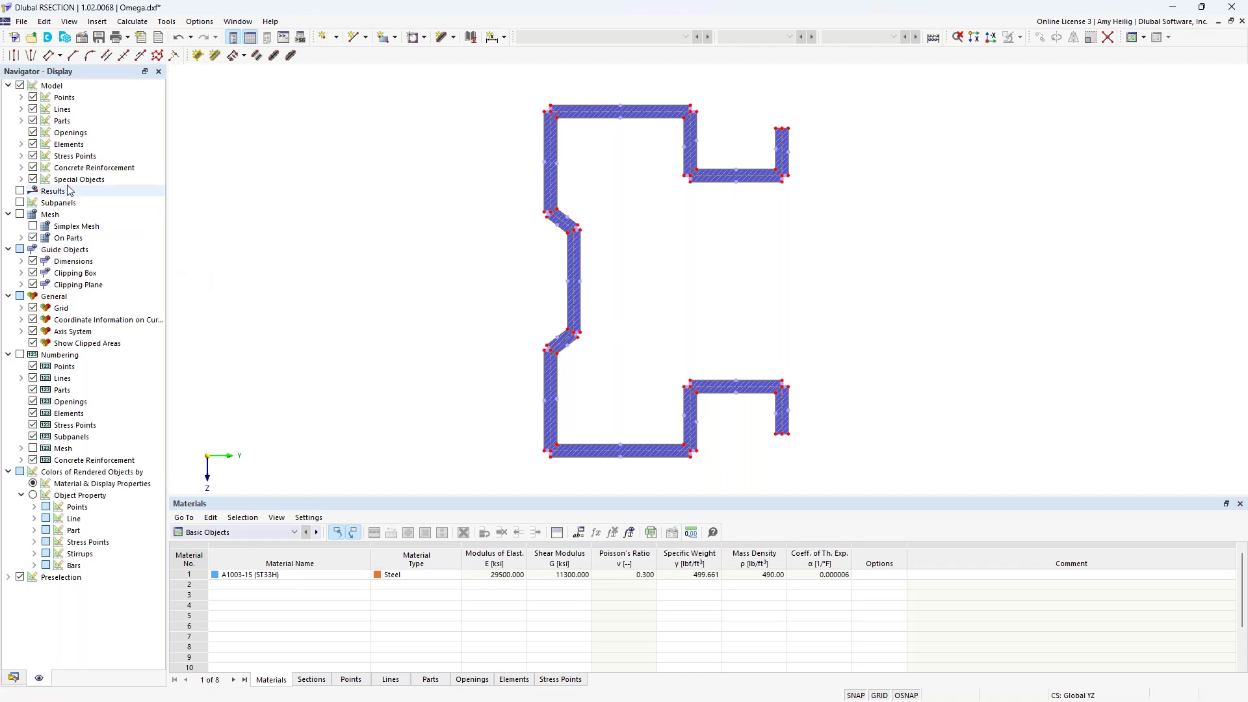
left_click(33, 144)
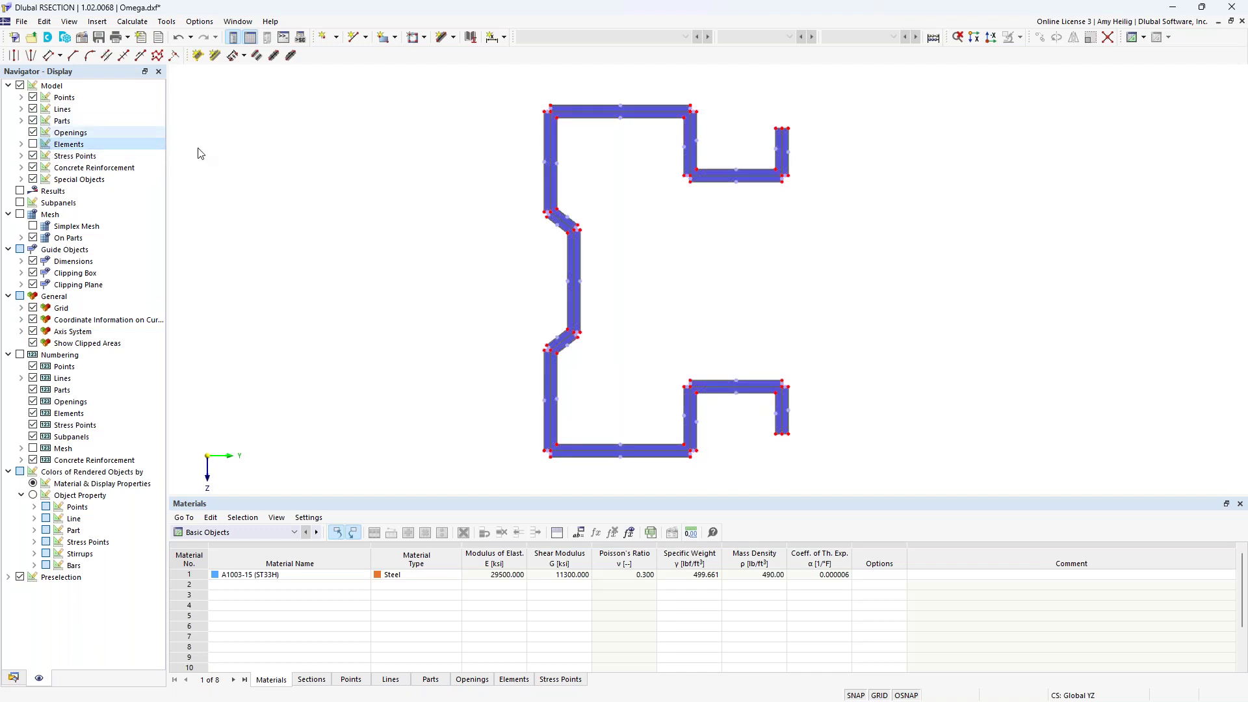
scroll(543, 397, "up", 2)
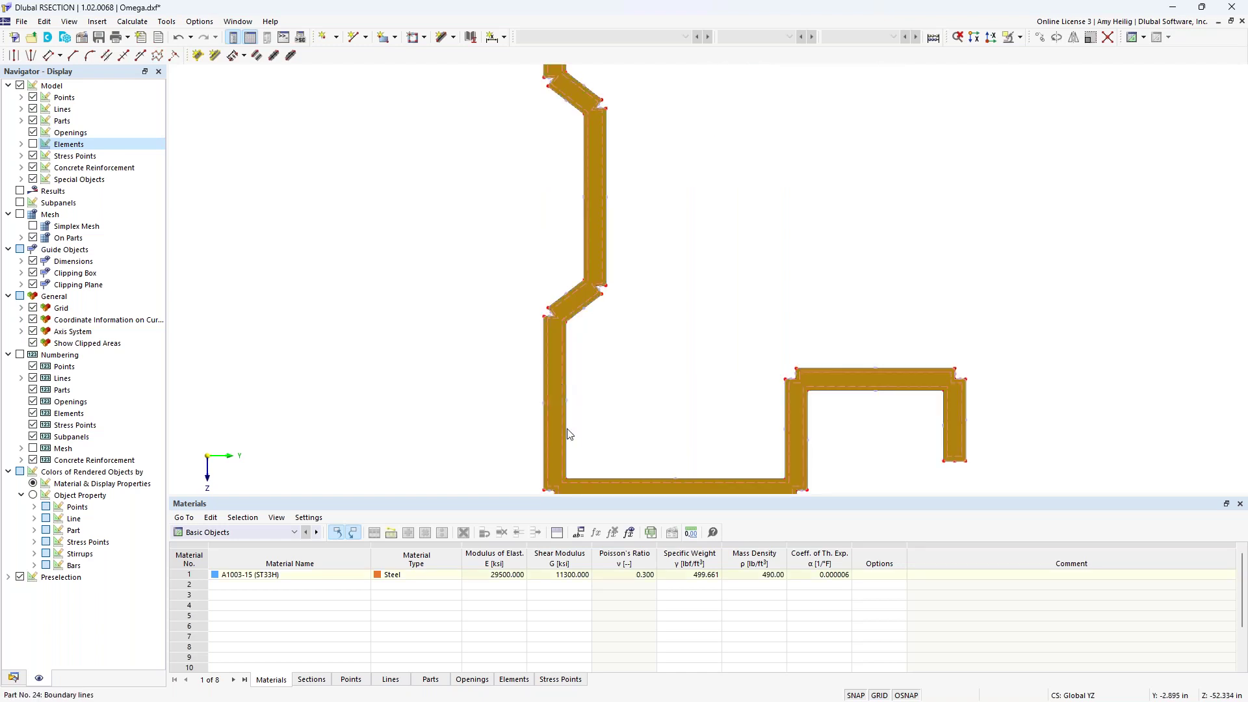
scroll(811, 332, "down", 4)
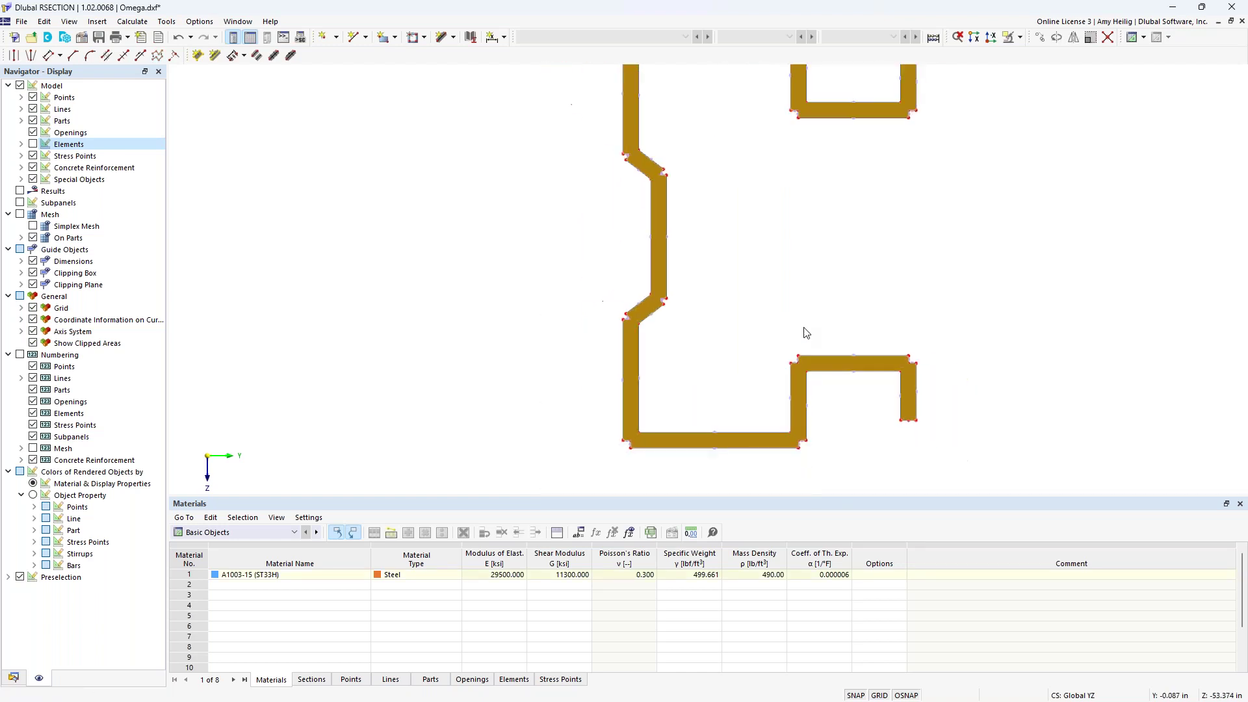
middle_click_drag(804, 332, 674, 324)
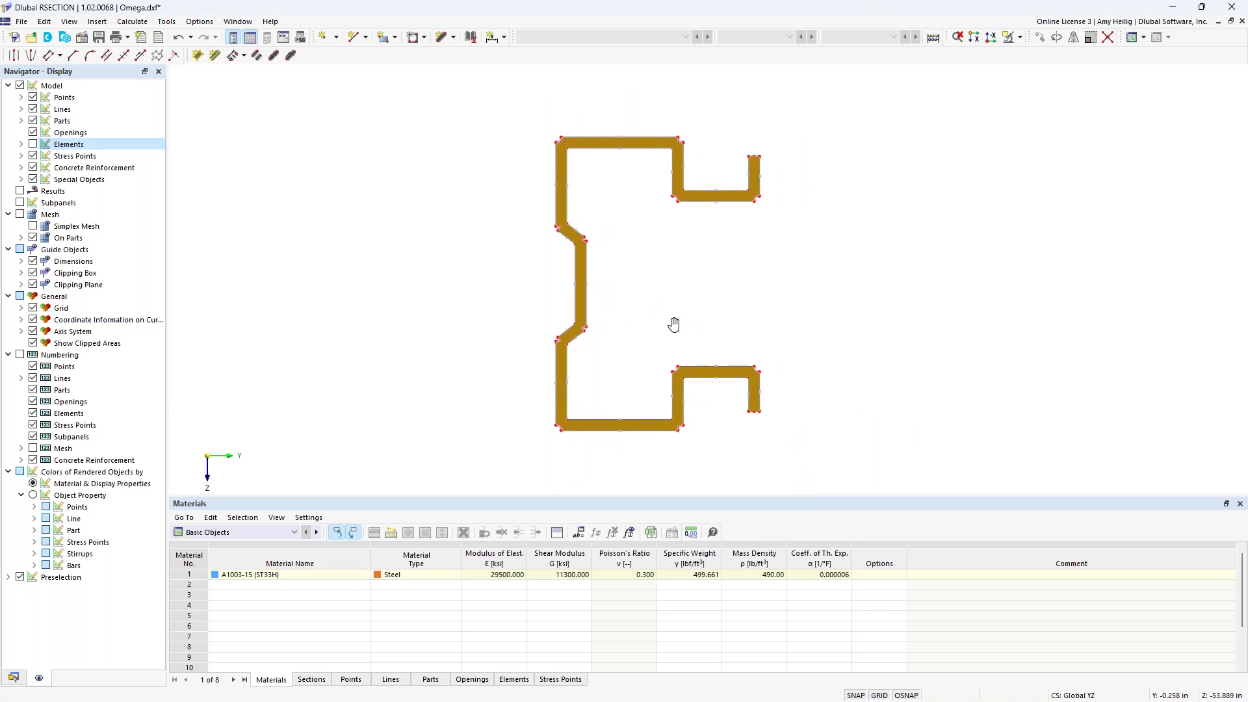
left_click(33, 120)
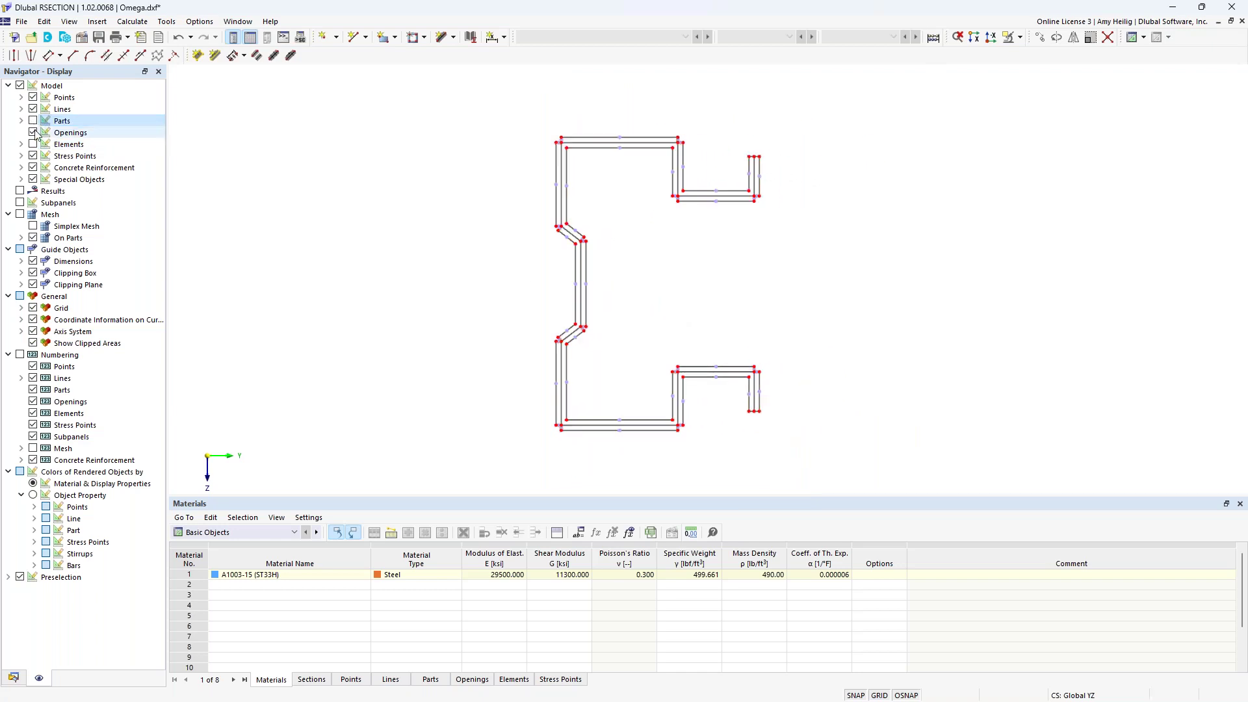
left_click(33, 144)
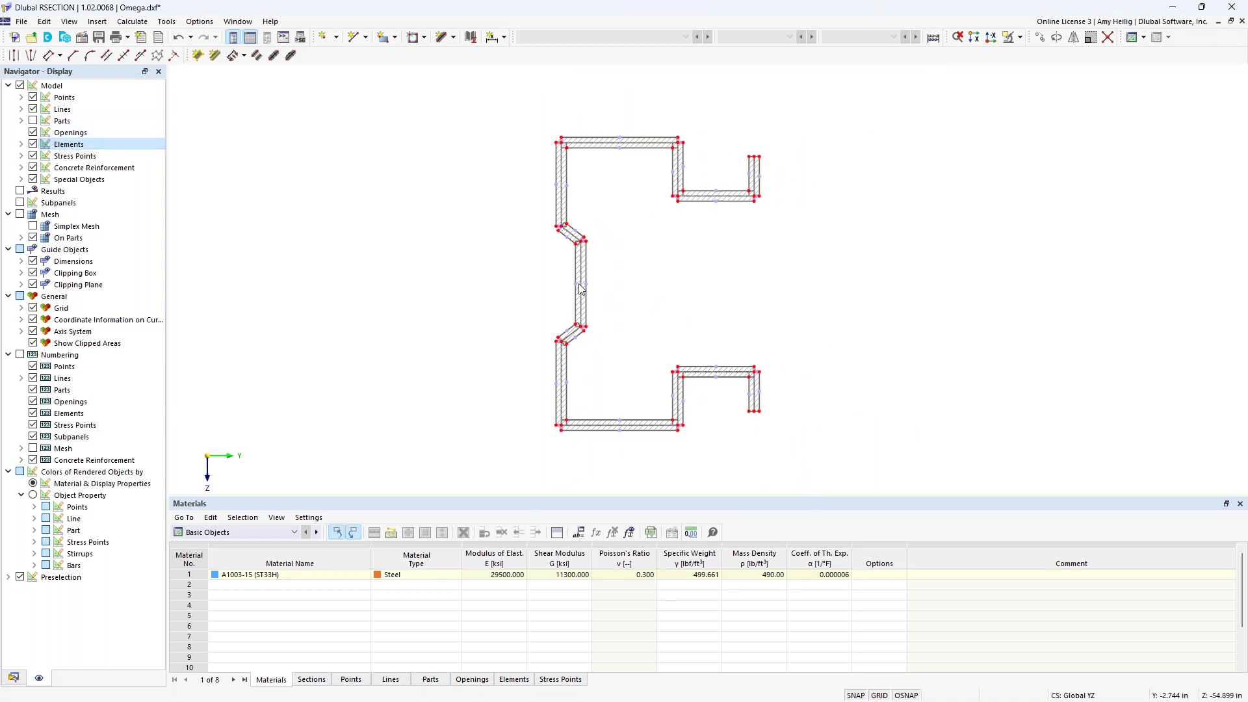
Step: Examine the thickness and analytical properties of the upper vertical web element, and show the parts again
left_click_drag(603, 293, 550, 266)
left_click_drag(585, 199, 532, 176)
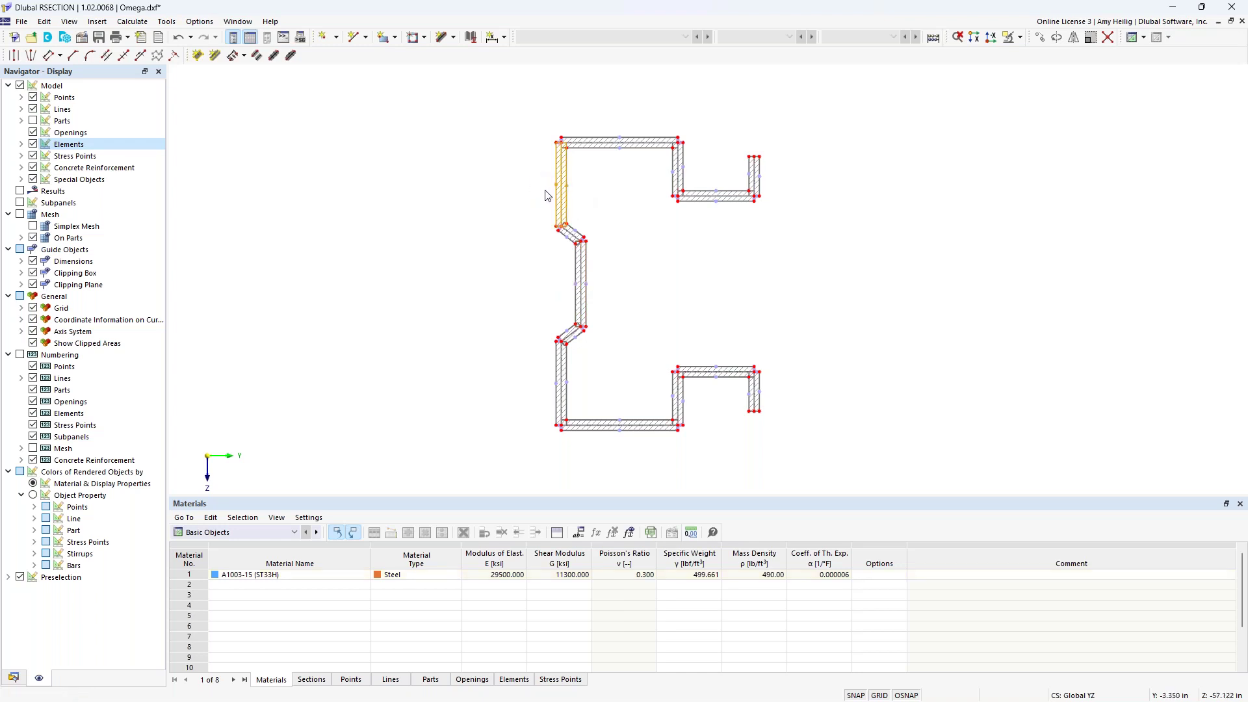
scroll(544, 195, "up", 1)
right_click(564, 197)
mouse_move(717, 218)
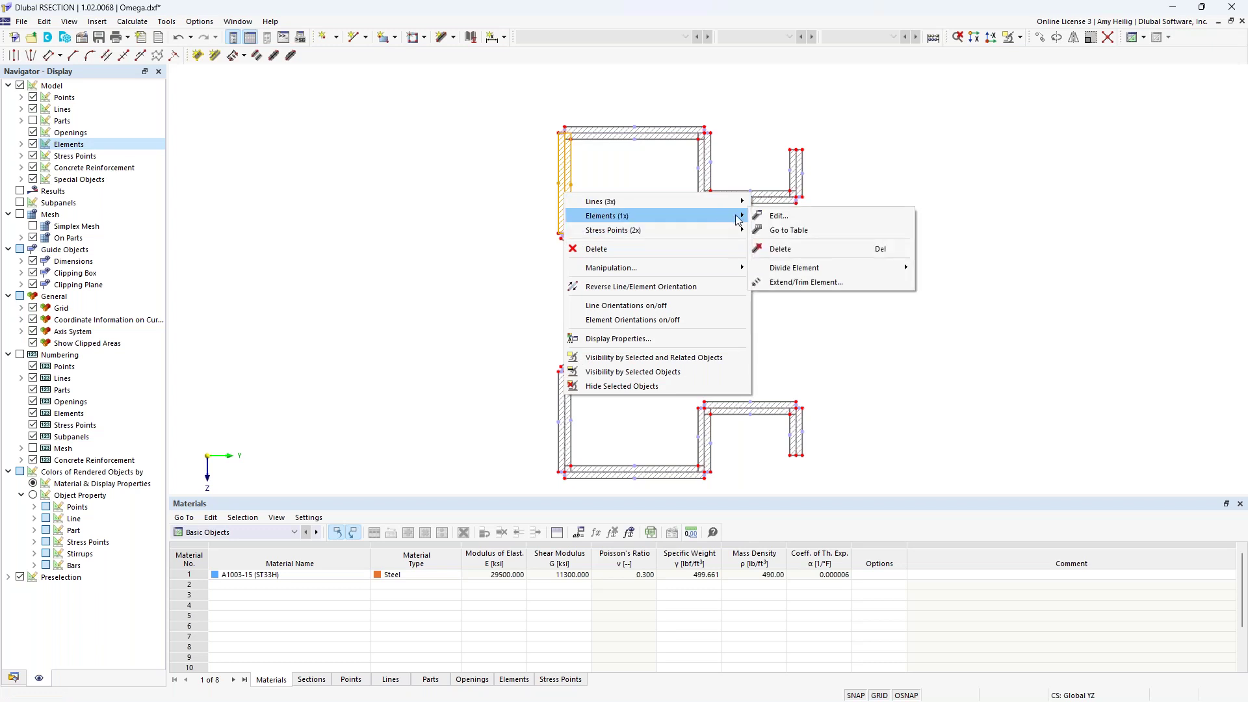
left_click(759, 217)
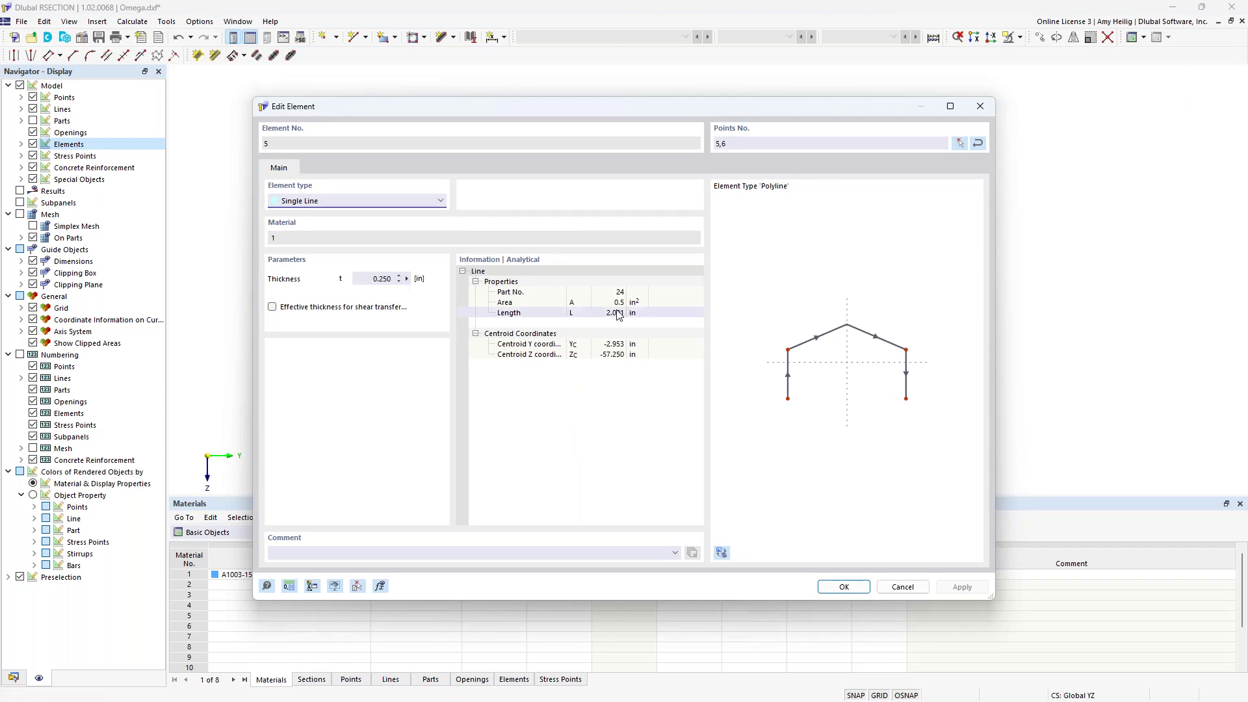
left_click(902, 587)
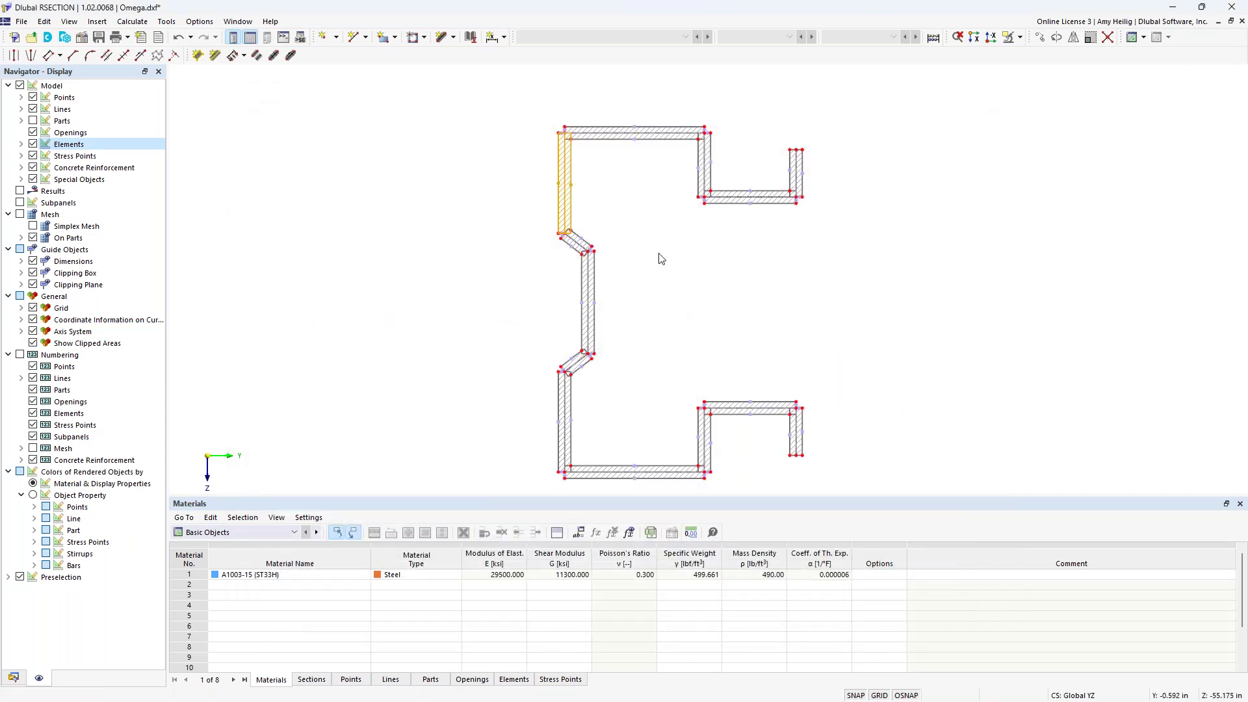
left_click(32, 121)
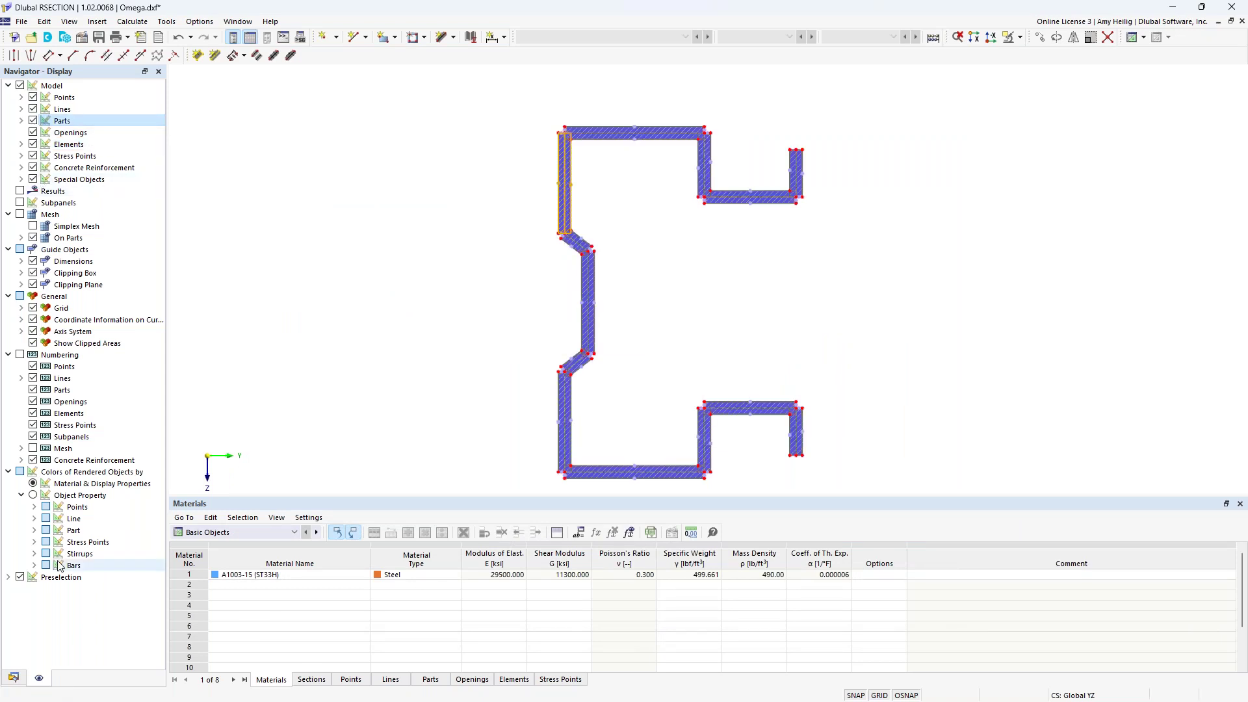
Step: Set the model's base data to the Thin-Walled Analysis method and the Cold formed manufacturing type
left_click(14, 679)
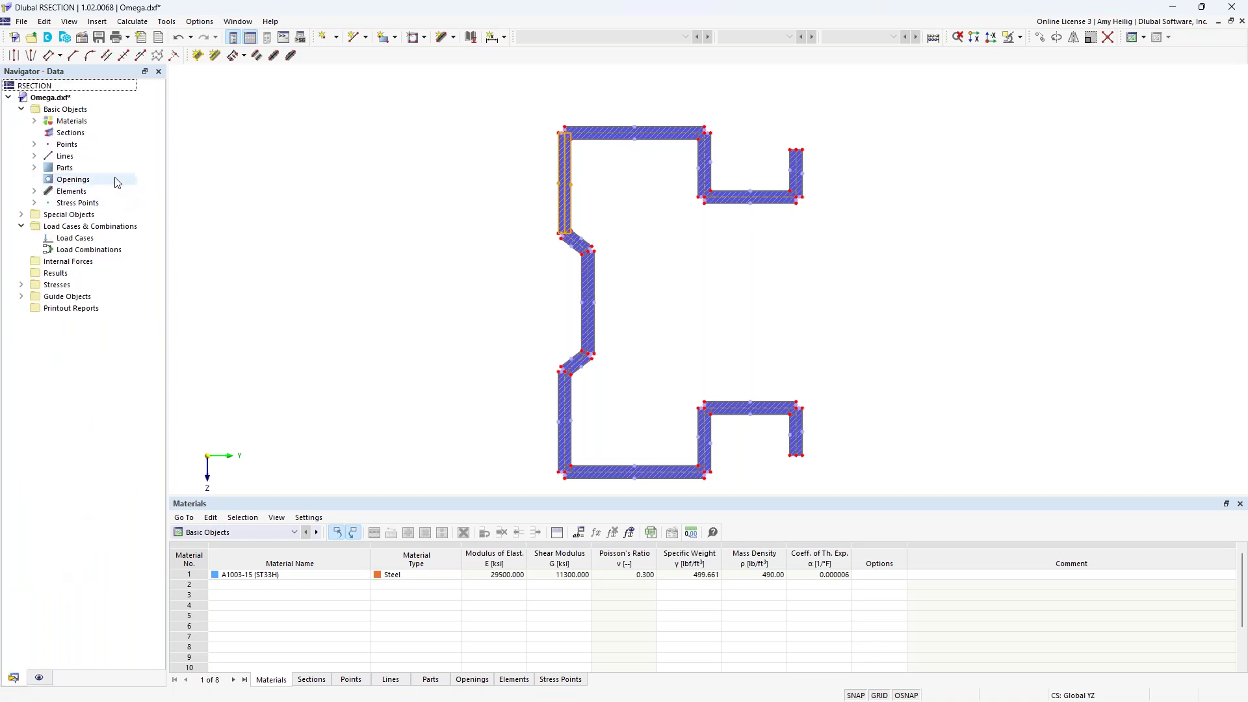
right_click(62, 98)
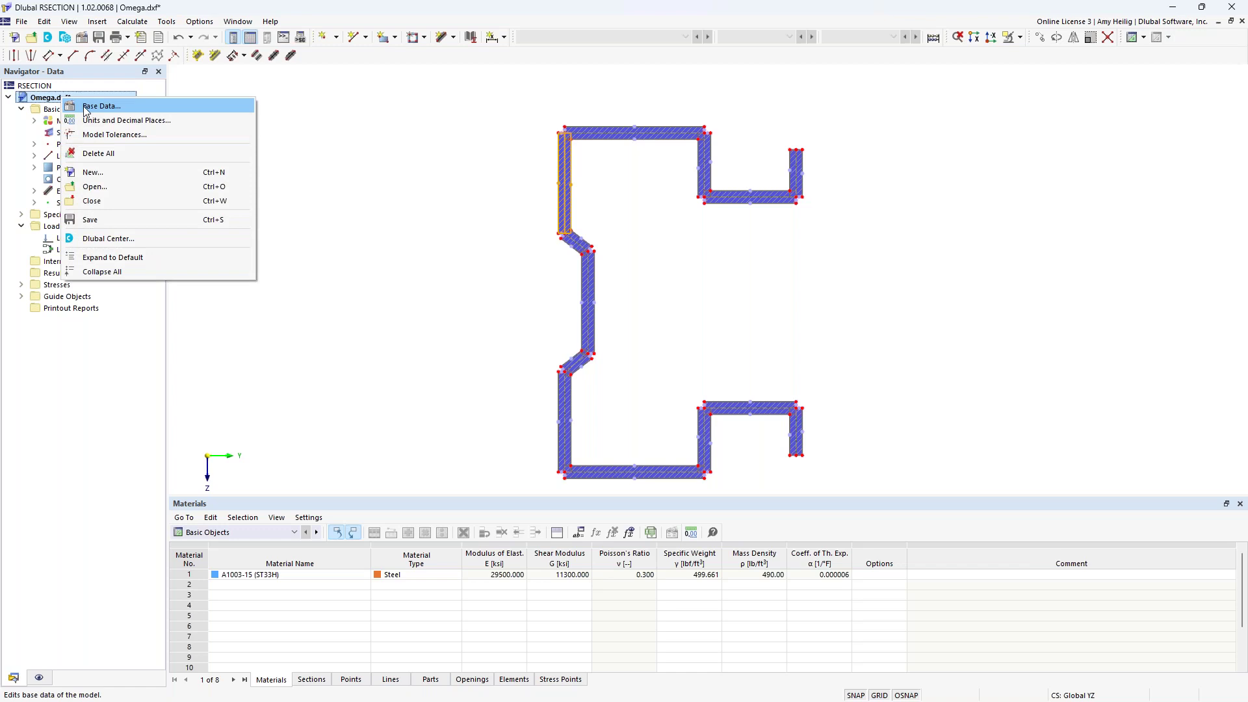
left_click(91, 106)
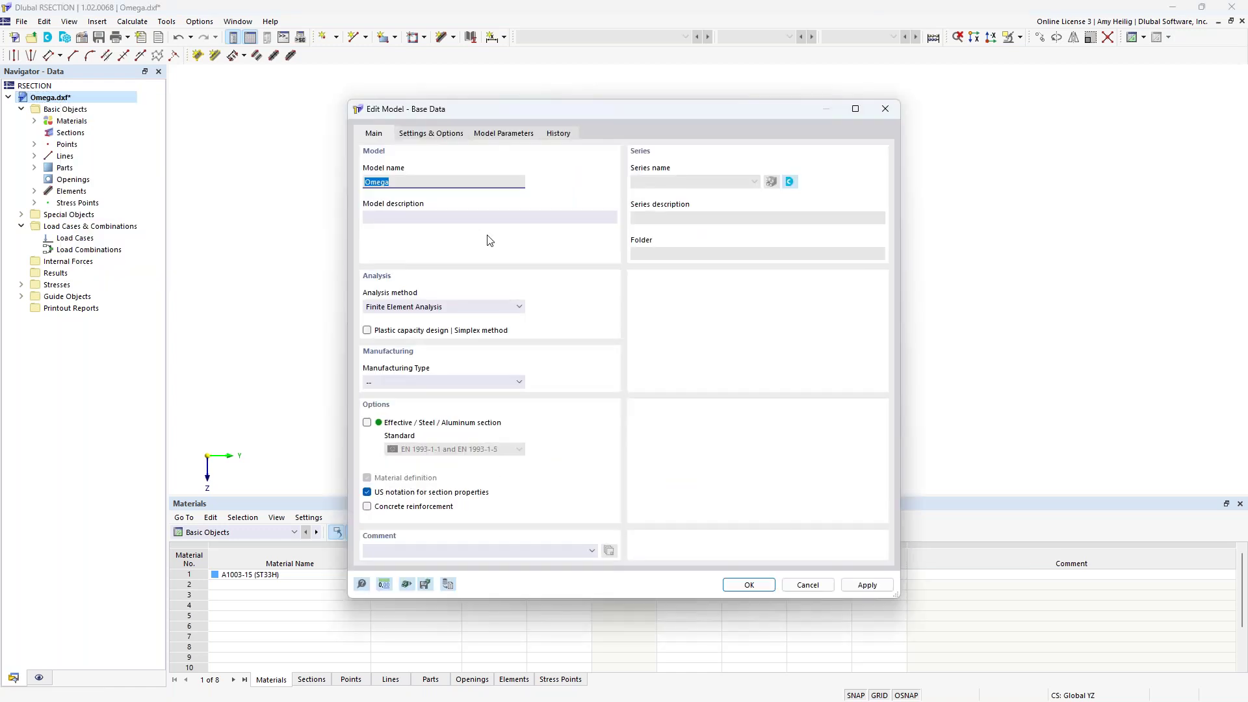
left_click(456, 308)
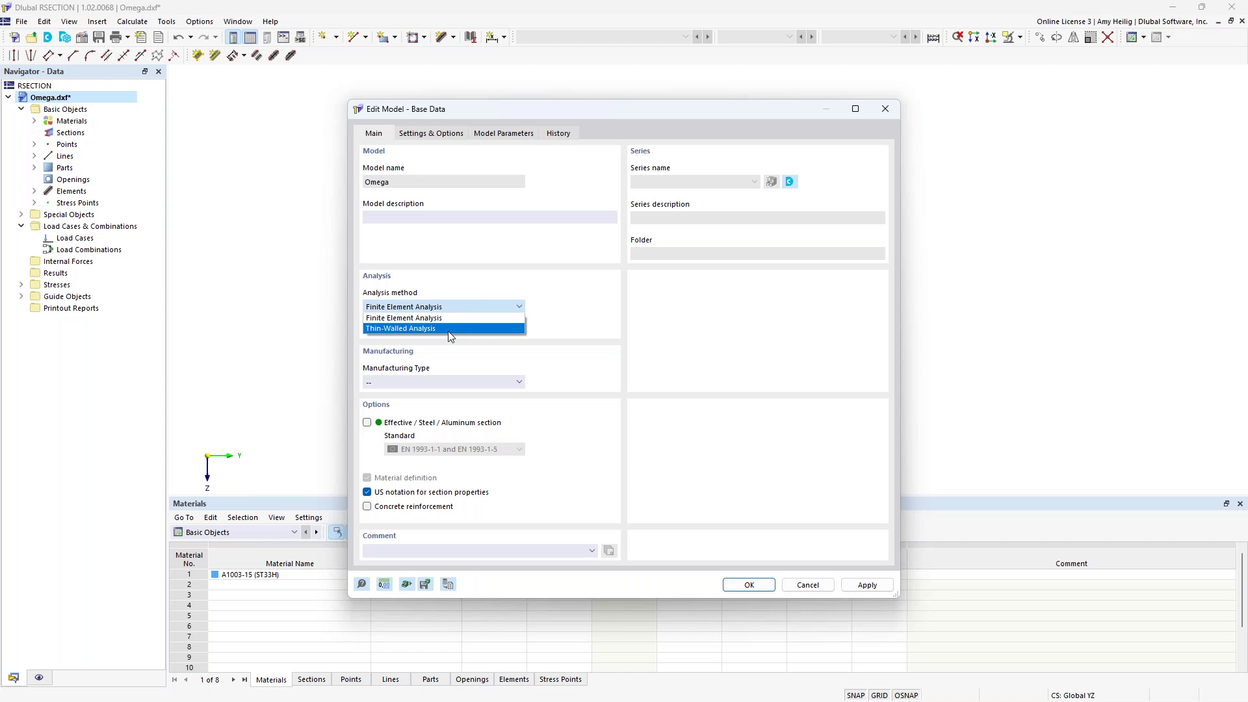
left_click(450, 329)
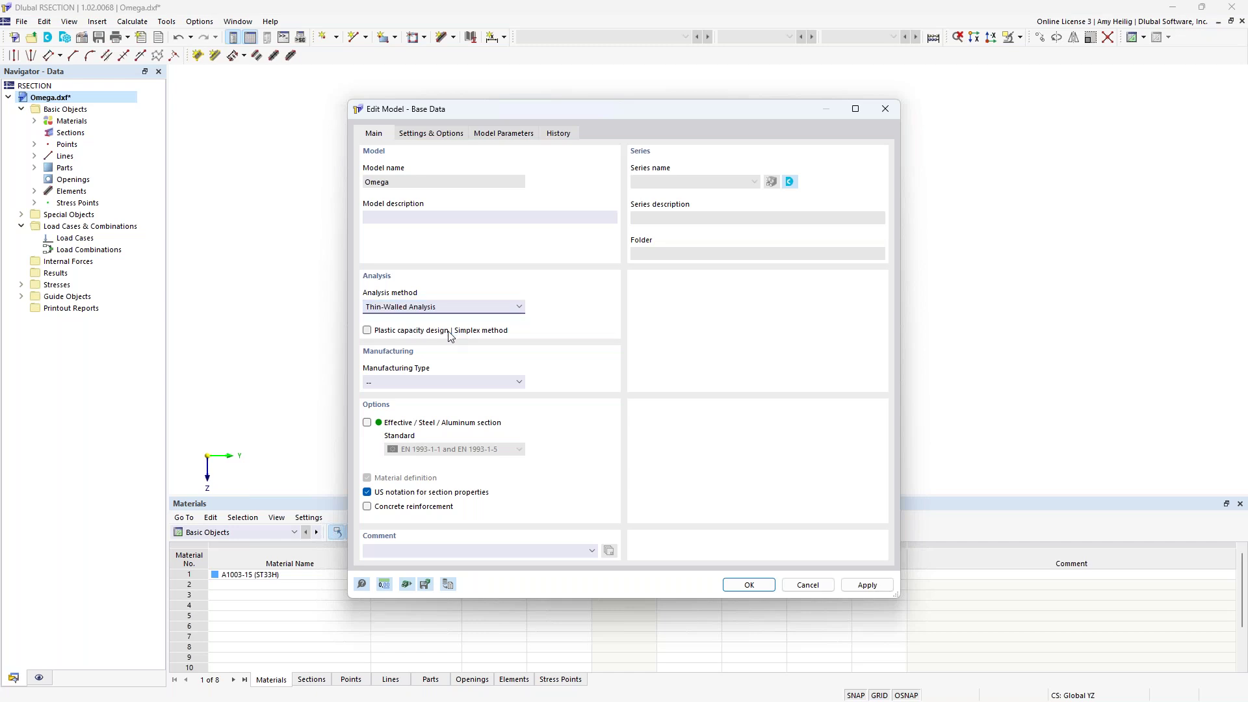
left_click(459, 380)
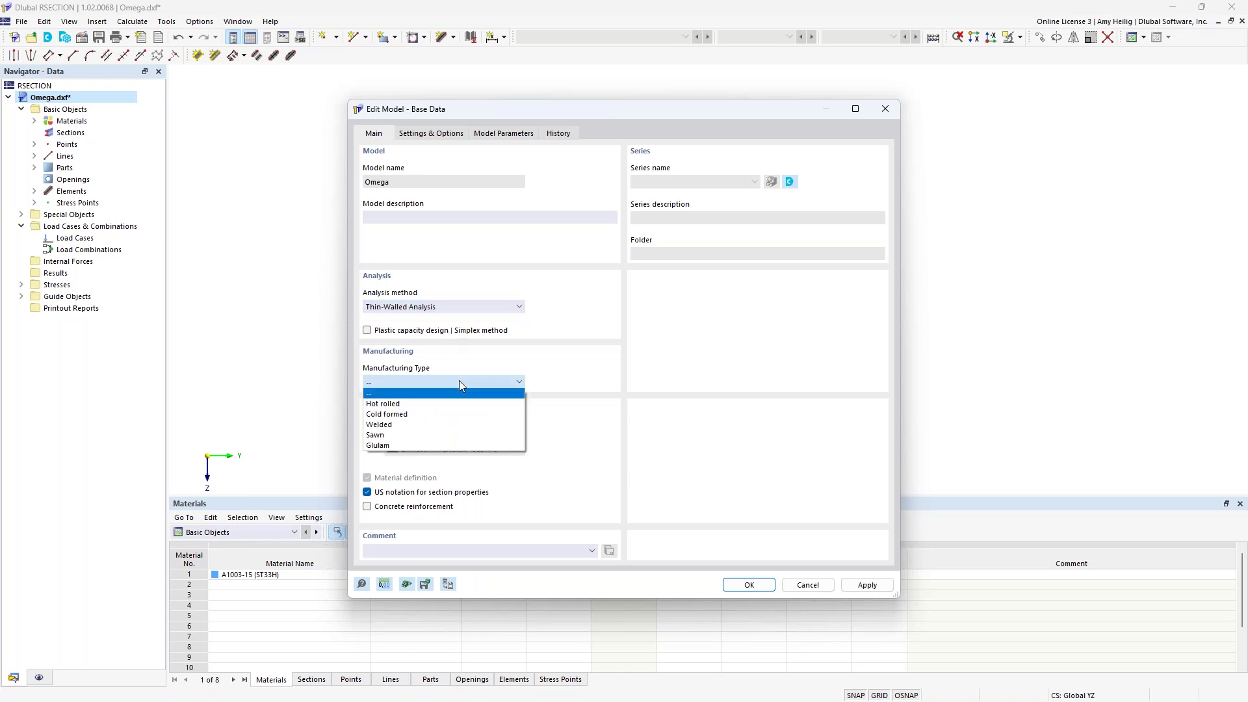
left_click(438, 417)
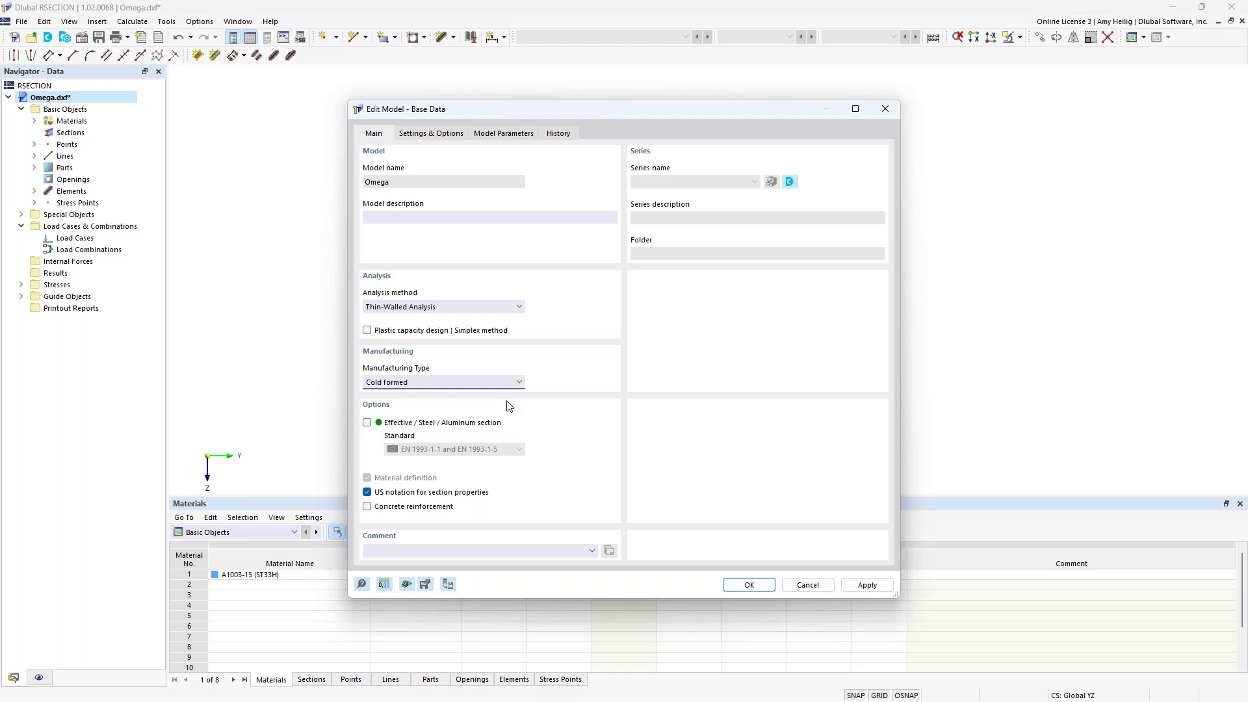
left_click(747, 585)
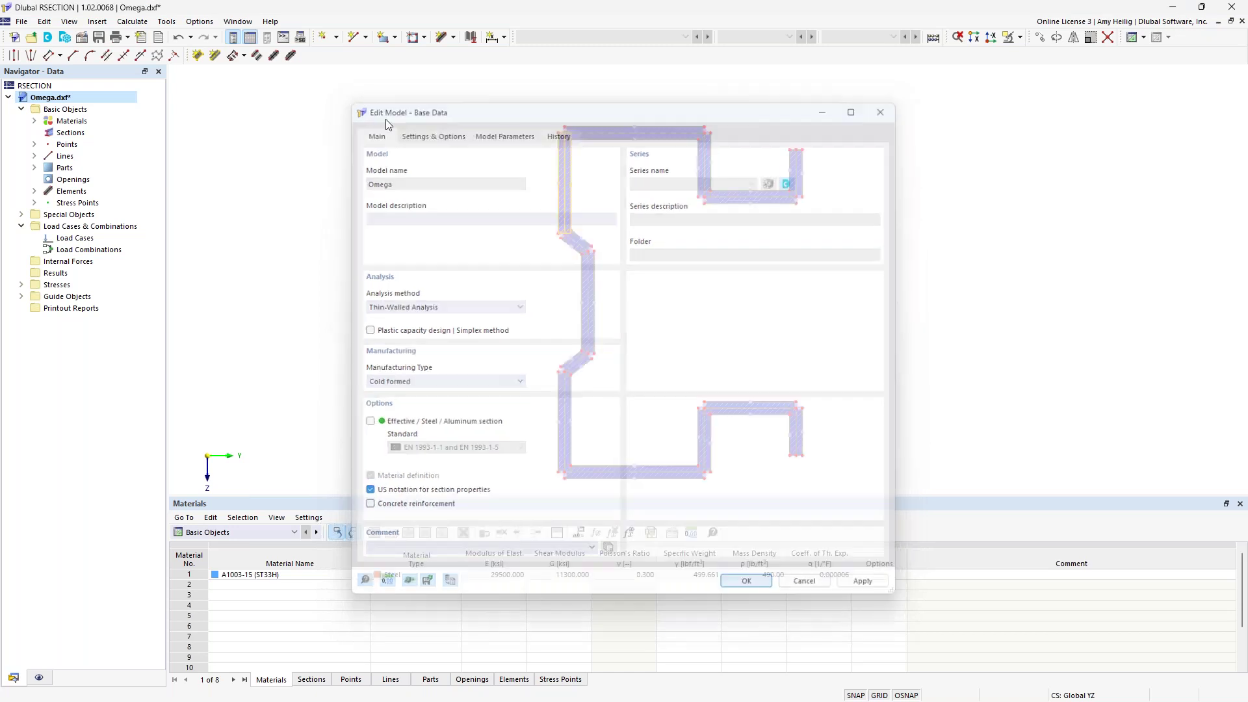
Step: Run the full calculation and enlarge the Section Properties table to review the bending values
left_click(132, 21)
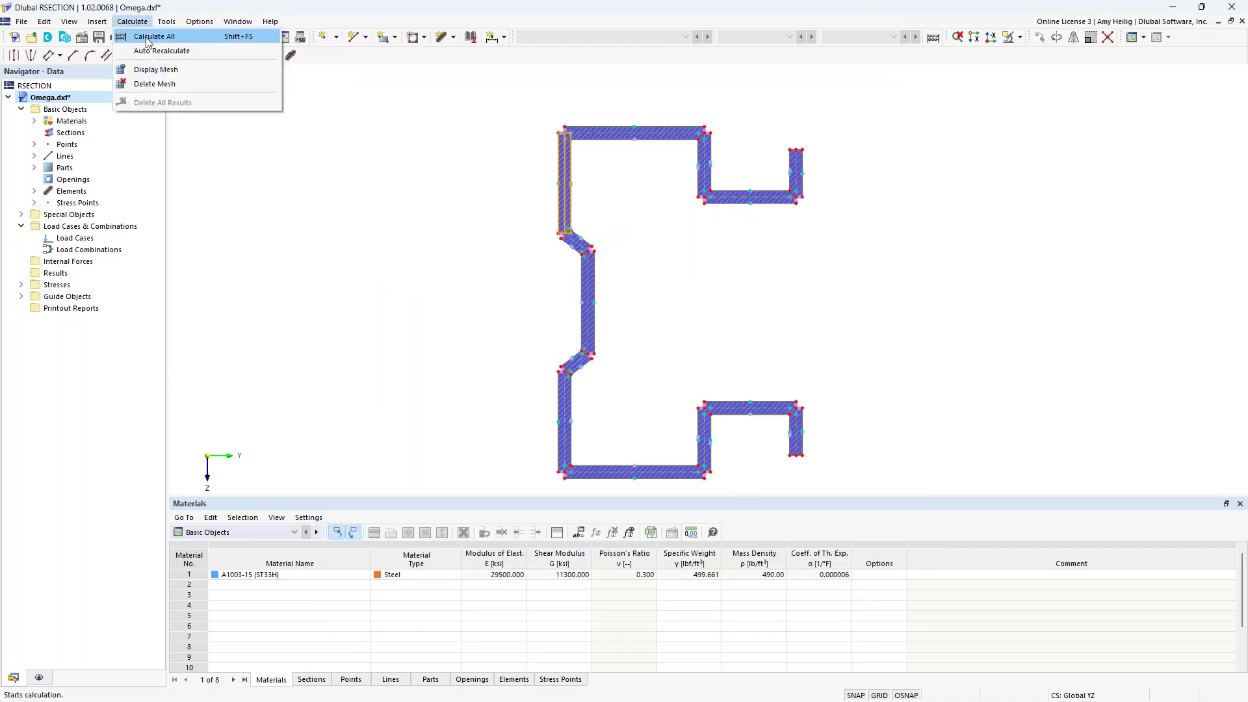
left_click(147, 41)
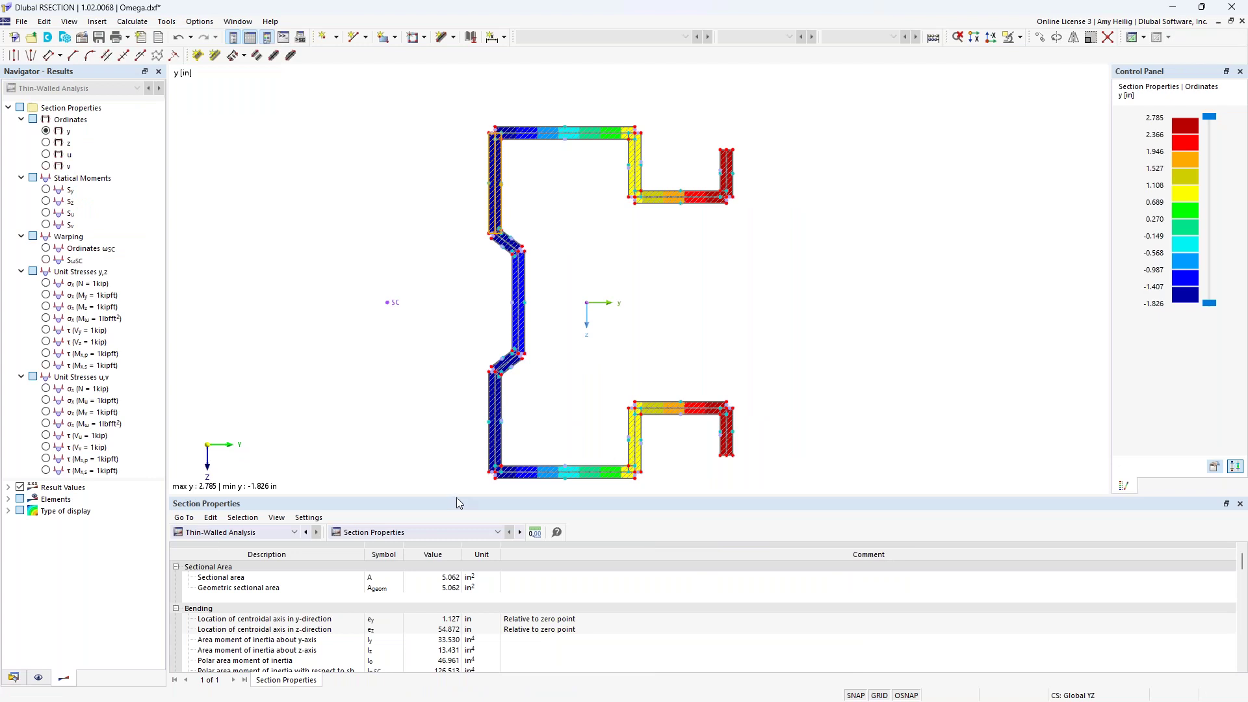
left_click_drag(458, 497, 476, 464)
middle_click_drag(443, 385, 491, 342)
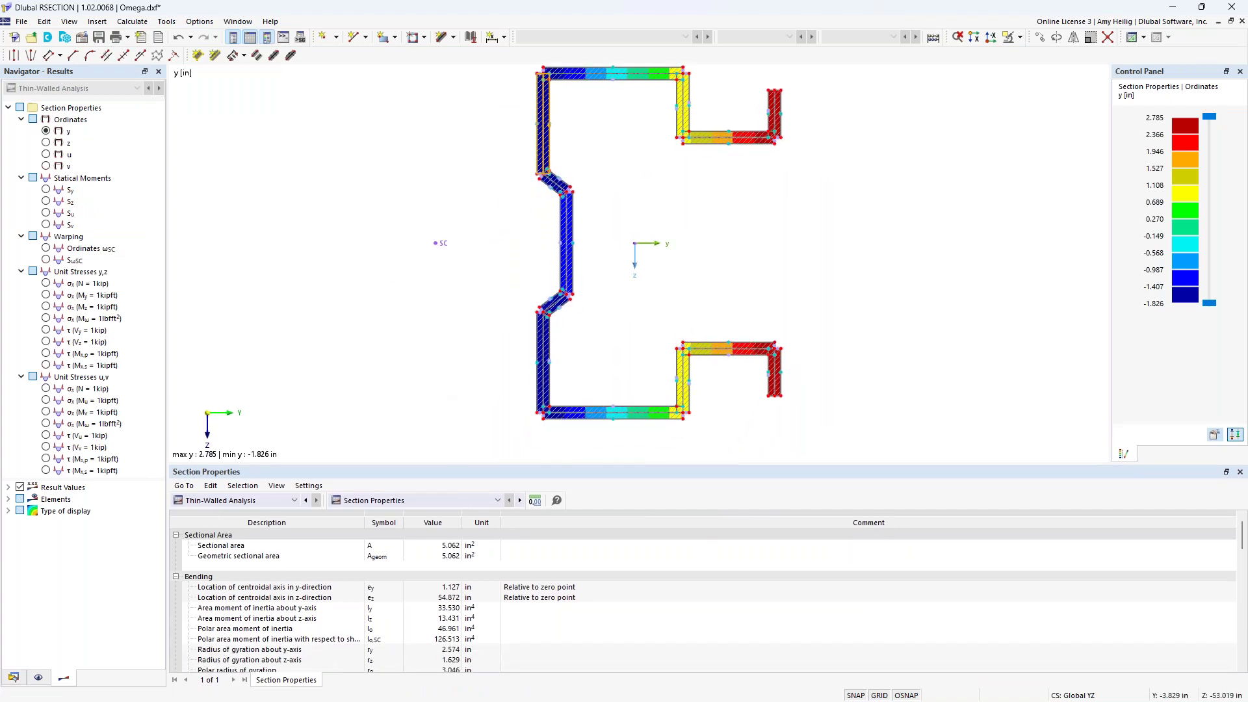
left_click_drag(489, 466, 494, 399)
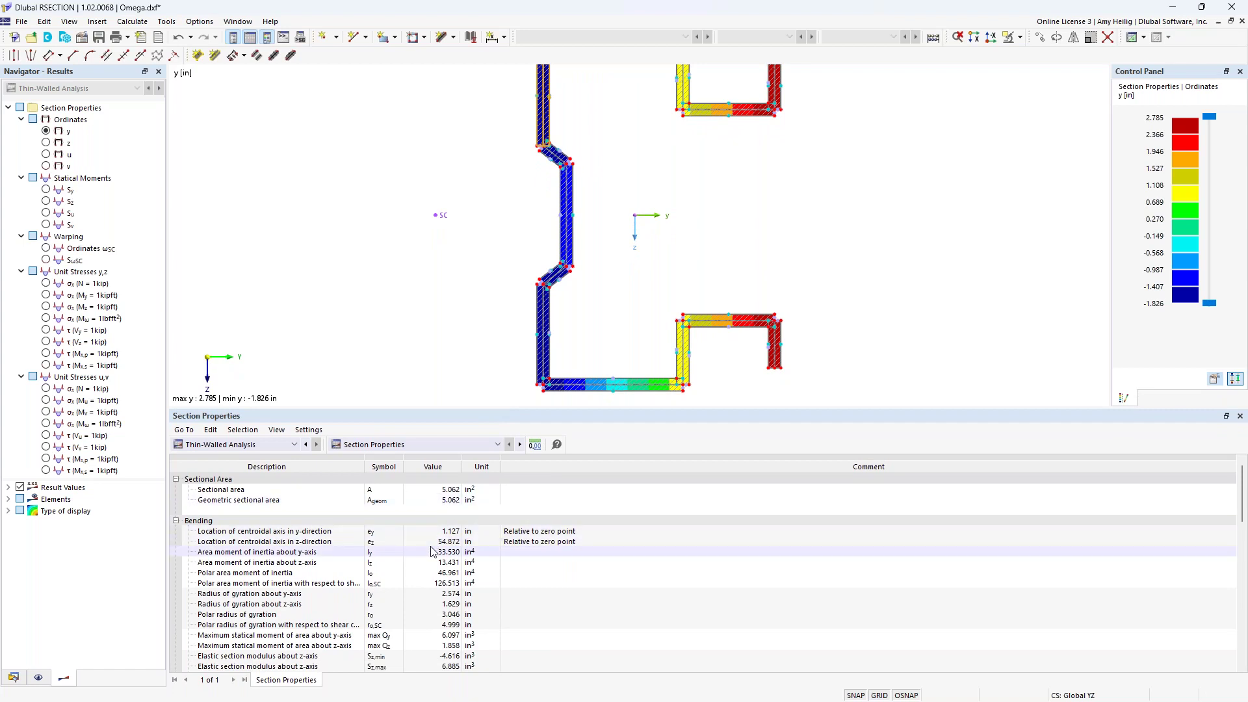
scroll(433, 556, "down", 2)
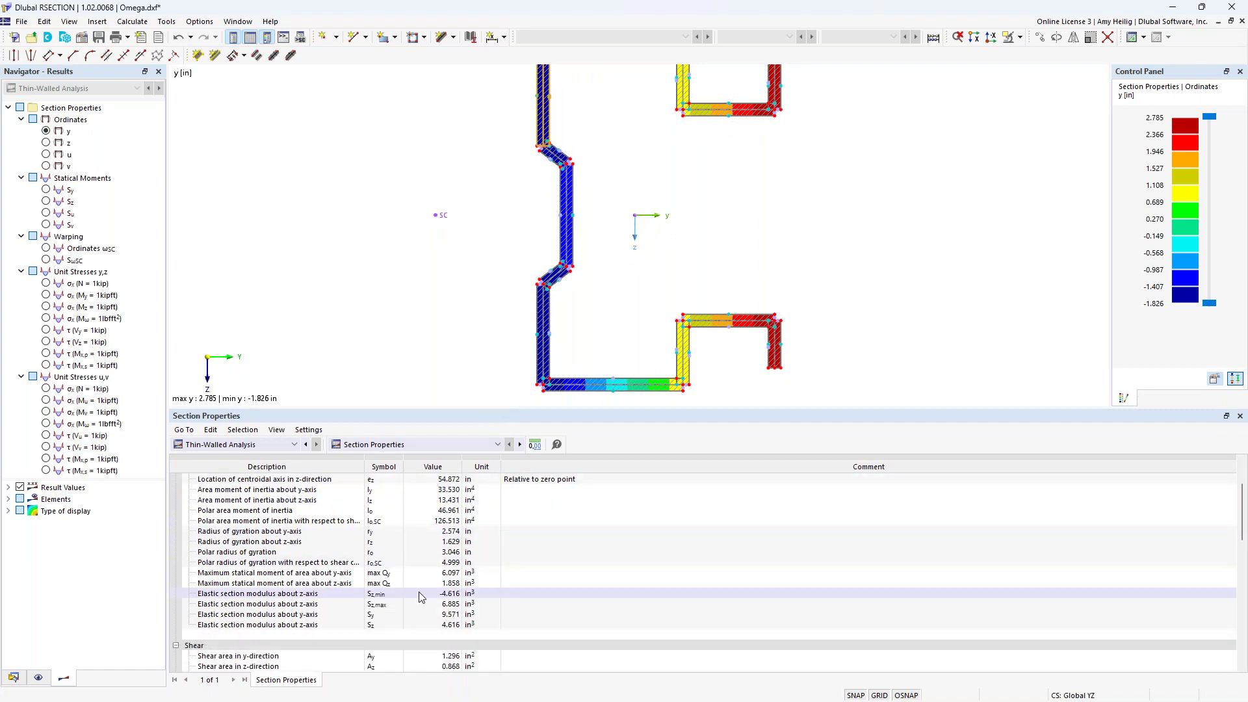
Step: Review the shear and torsion properties, shrink the results table, and display the unit stresses for N = 1 kip and My = 1 kipft
scroll(421, 597, "down", 2)
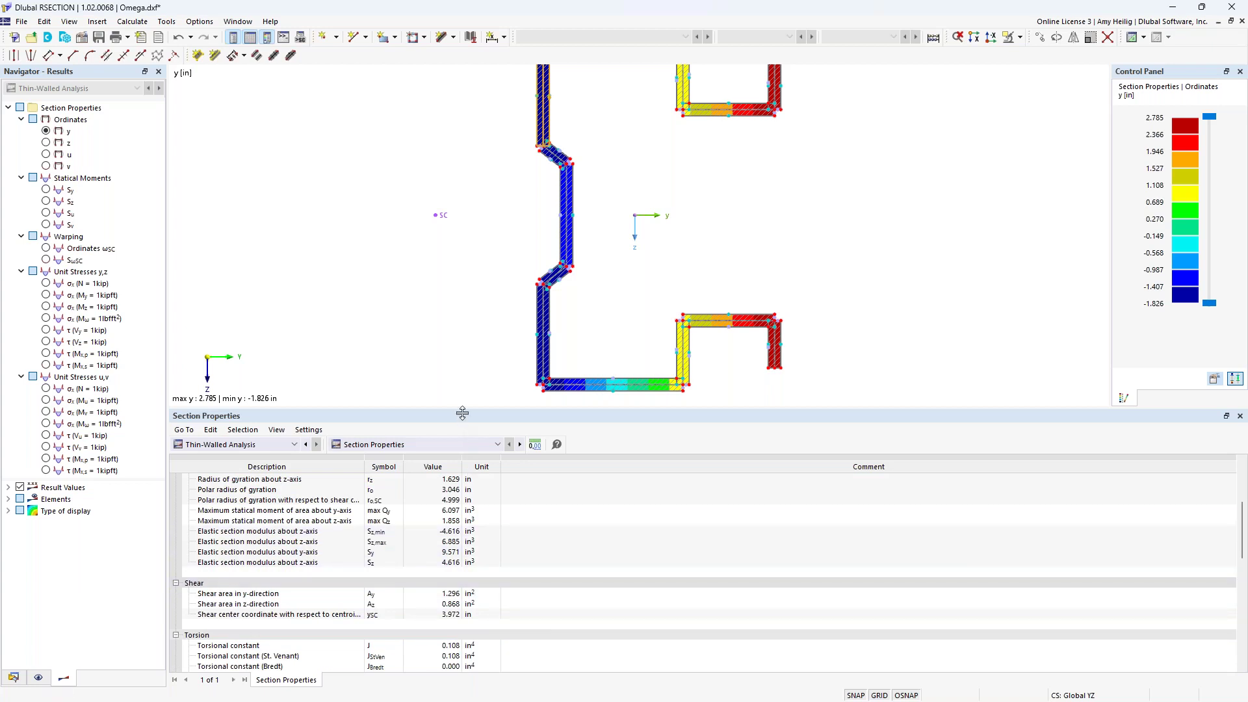
left_click_drag(458, 409, 460, 529)
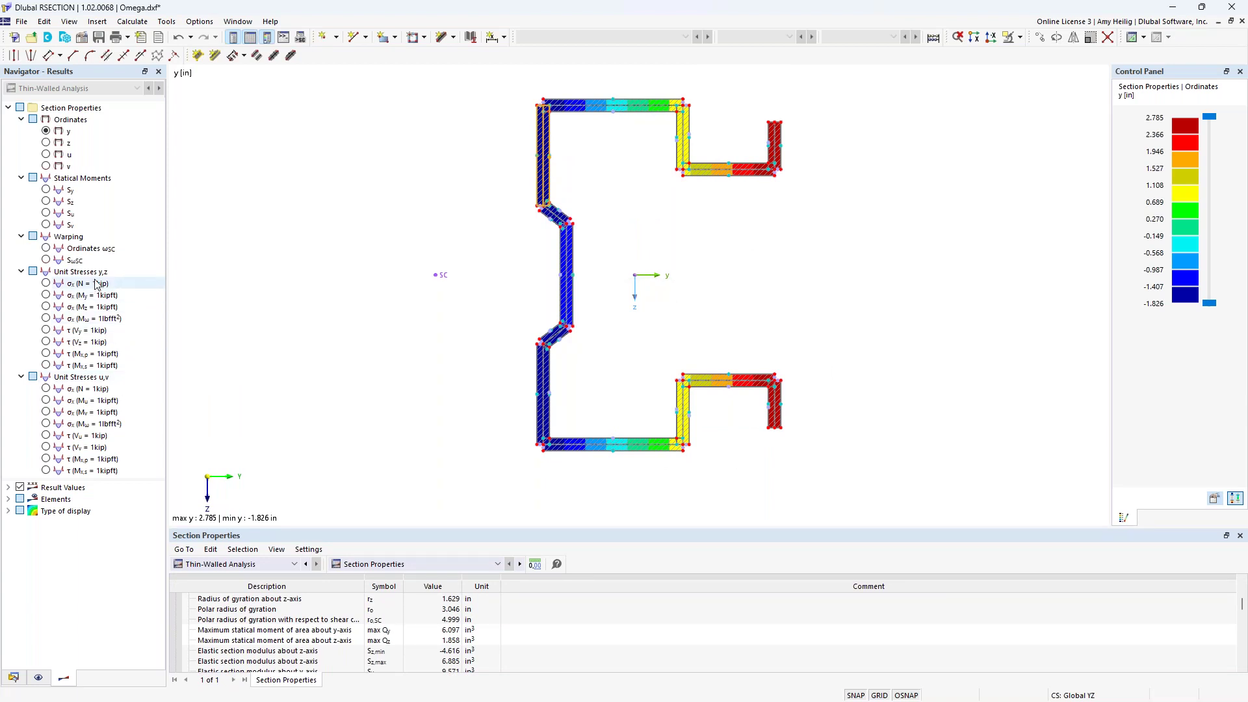
left_click(46, 283)
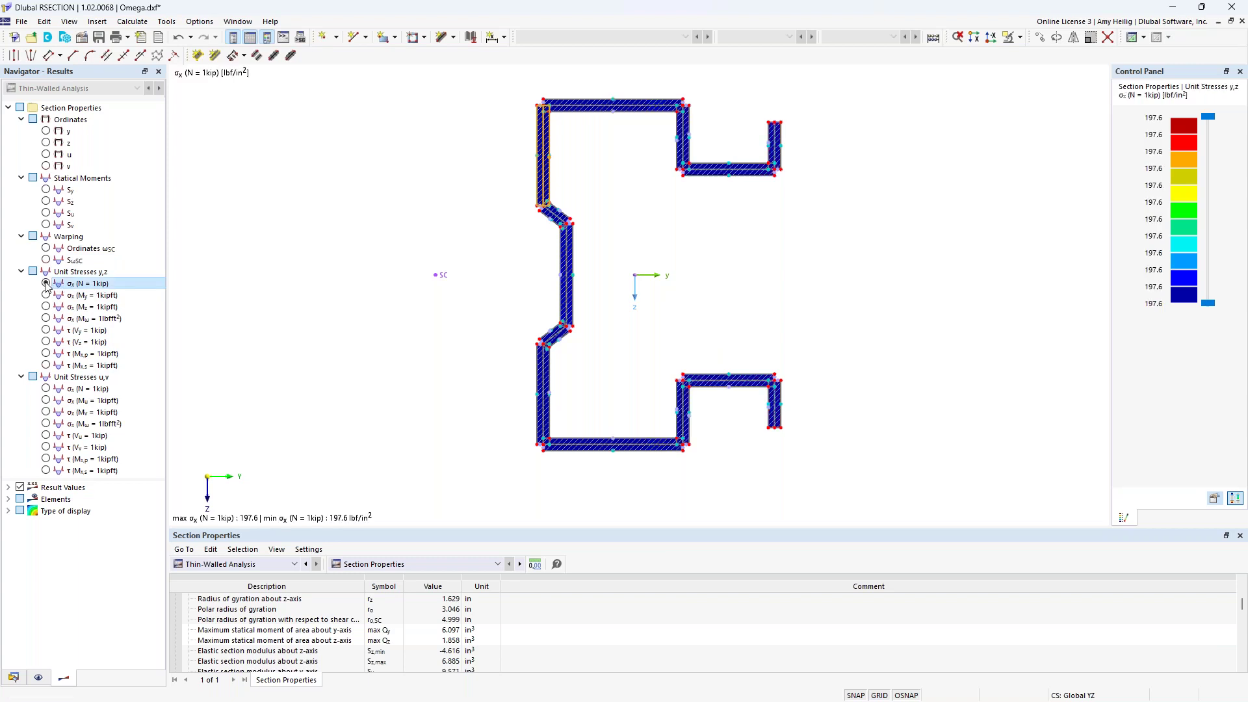
left_click(49, 297)
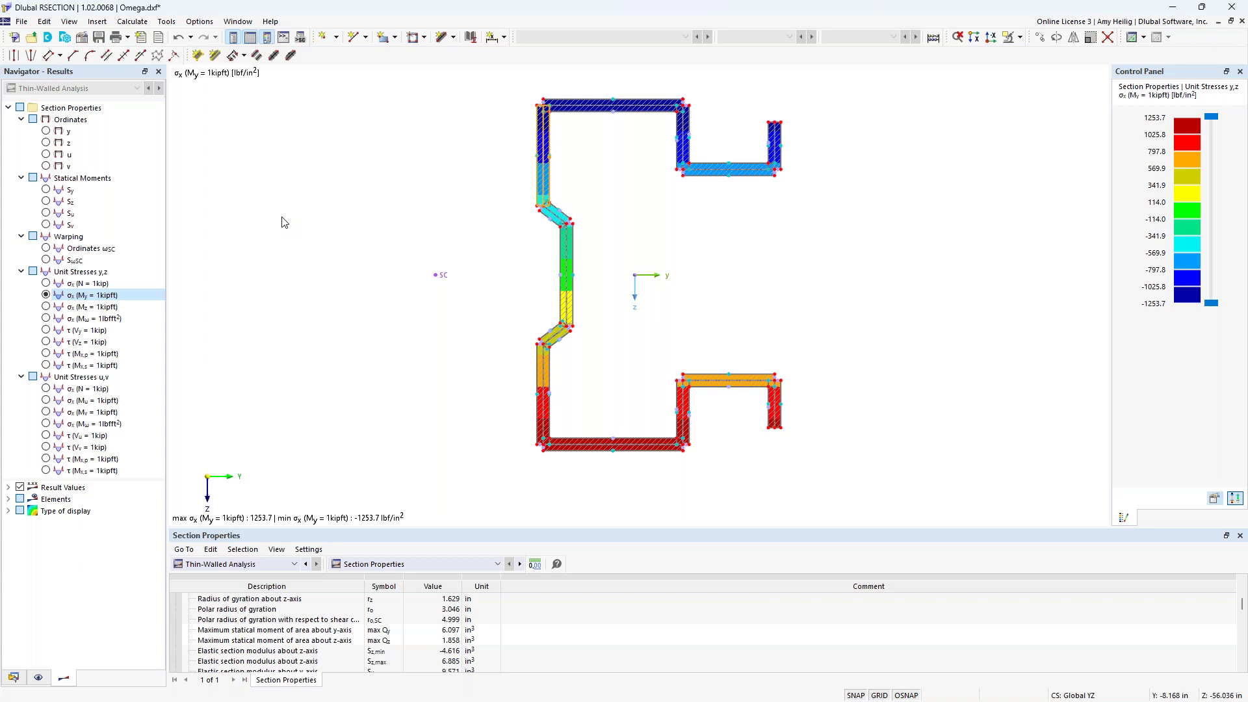
Step: Switch to the AISI S100 - Start model in RFEM and review its base data add-ons, ASCE 7 standard groups and available editions
key("super+Tab")
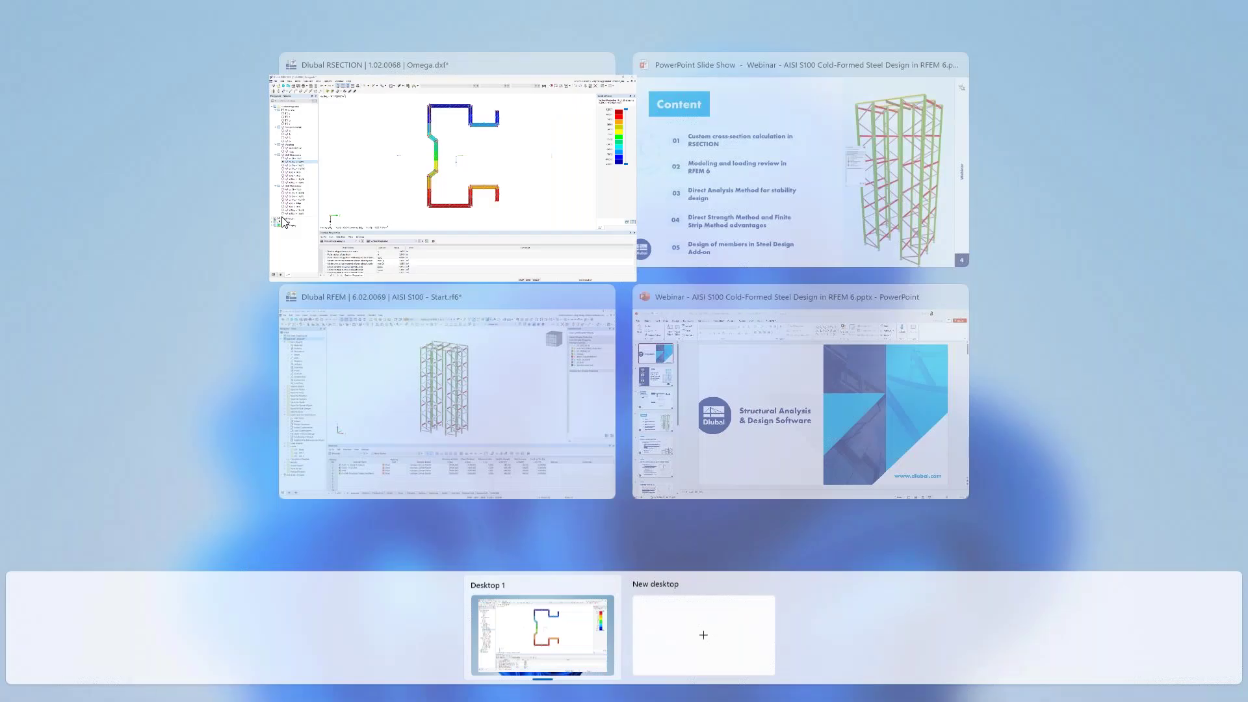
left_click(374, 380)
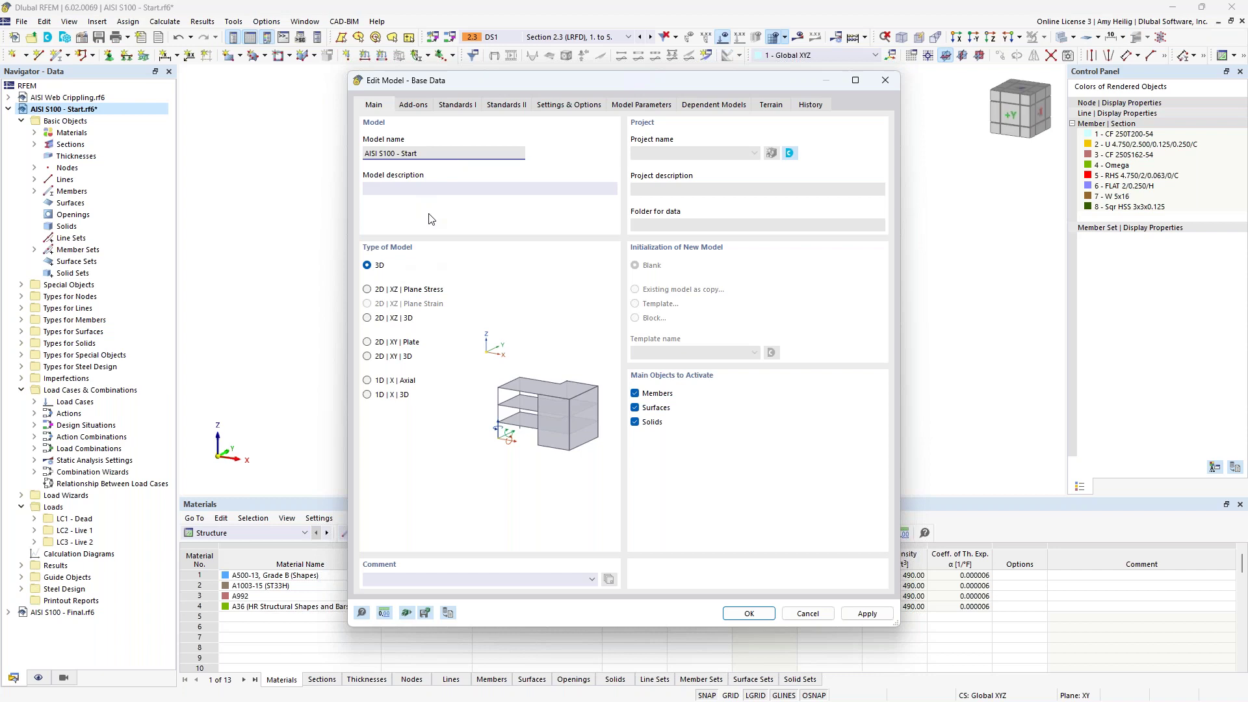
left_click(413, 105)
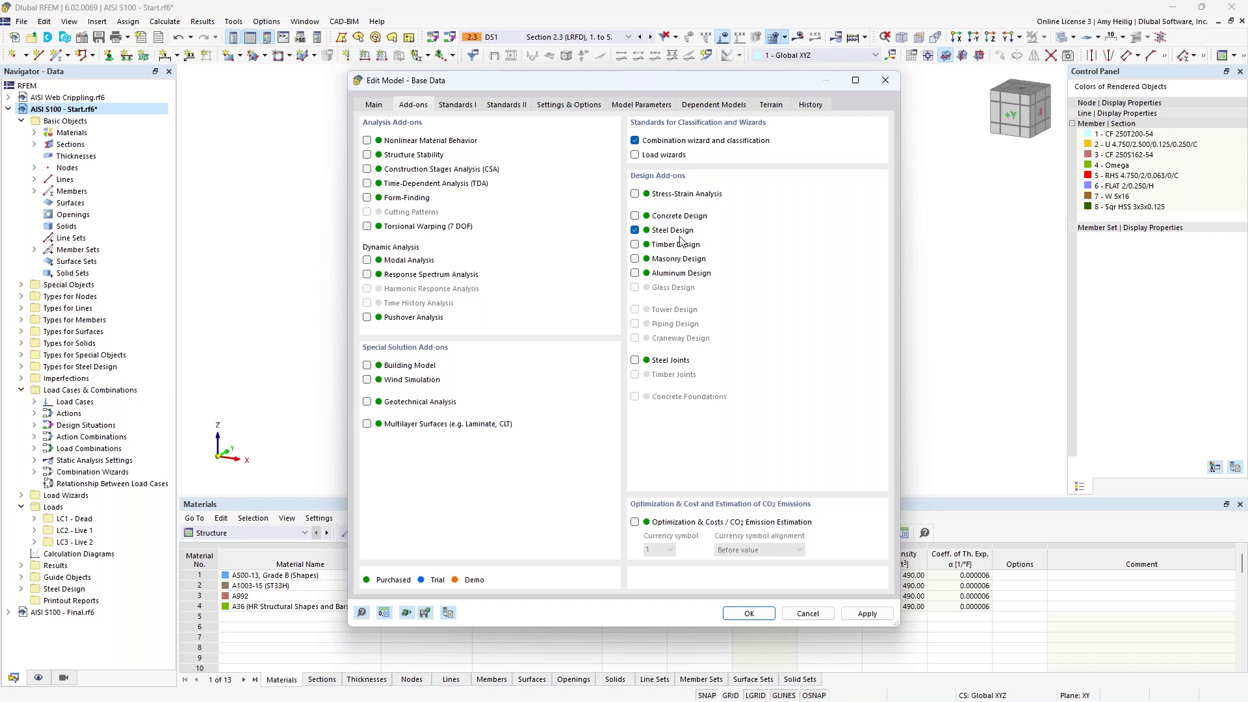
left_click(457, 105)
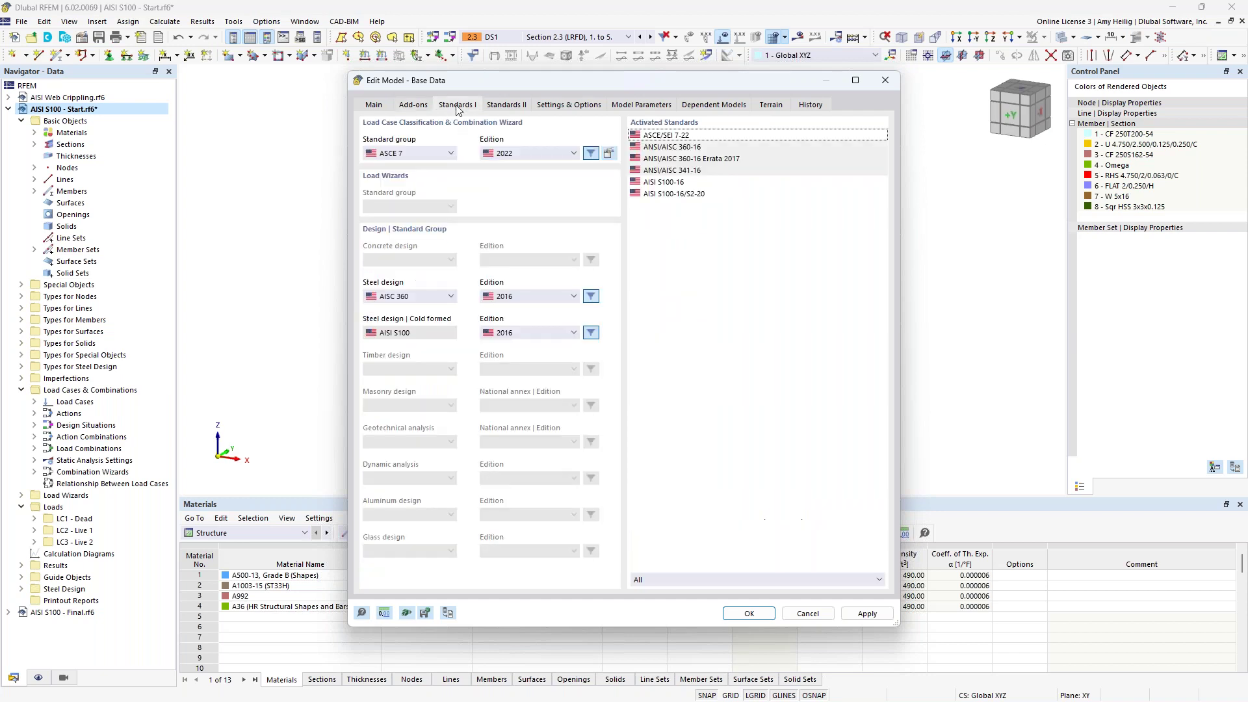
left_click(450, 156)
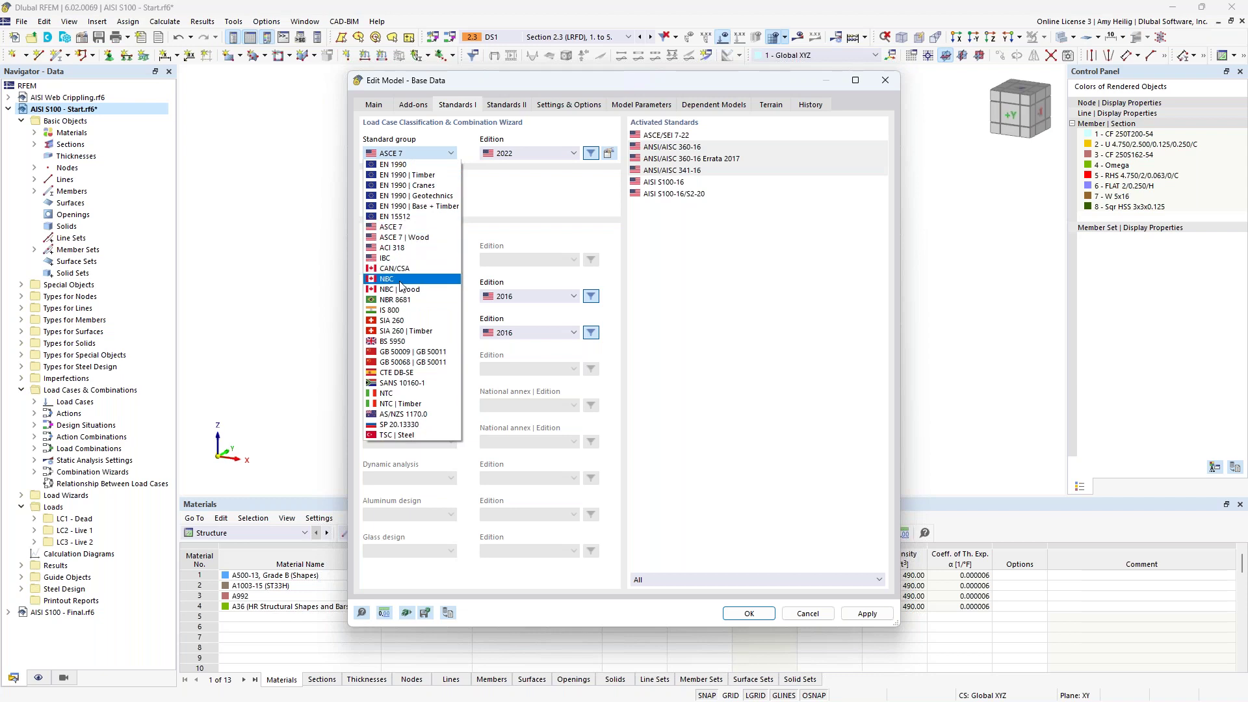
left_click(514, 221)
left_click(518, 154)
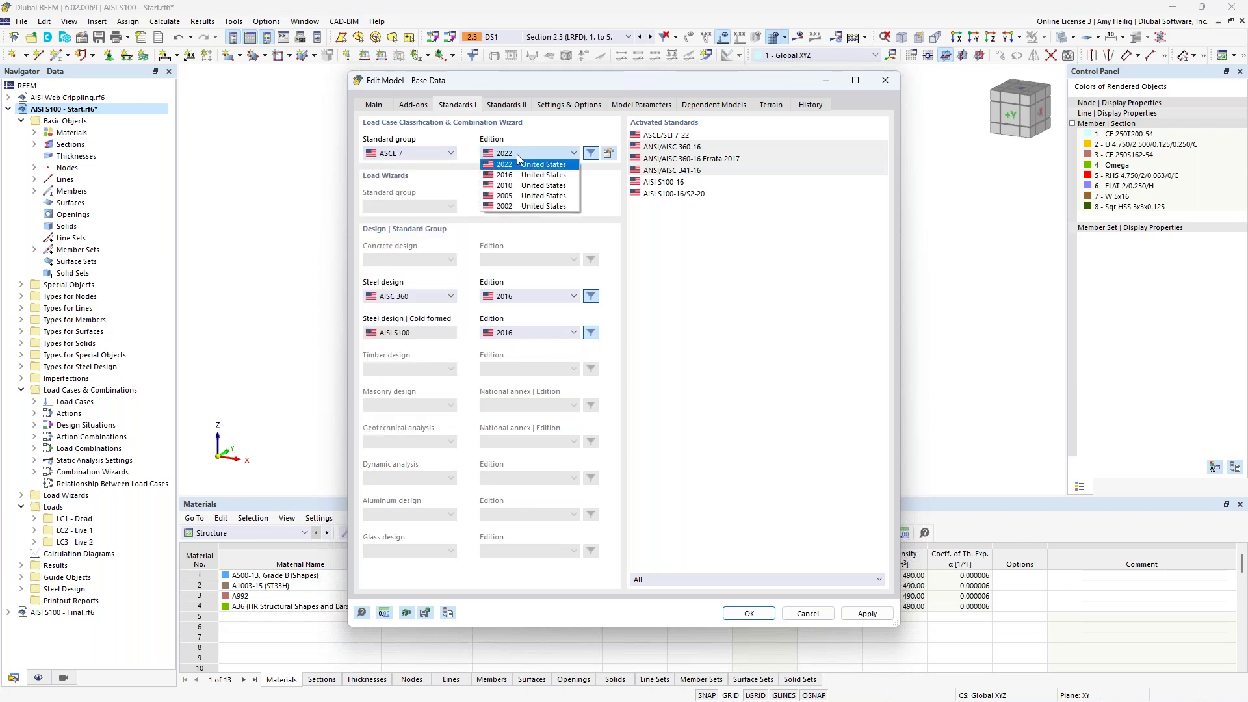
left_click(596, 190)
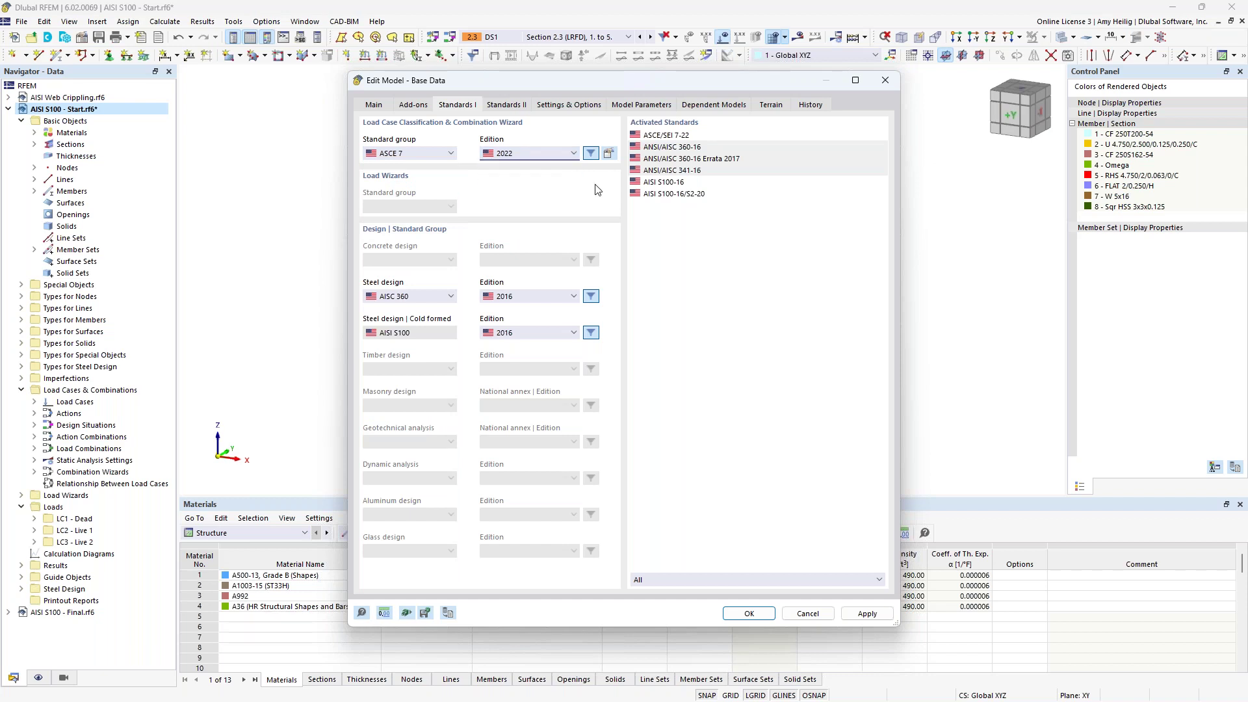
Step: Try the CSA S16 steel design standard, return to AISC 360, and discard the base data changes
left_click(424, 297)
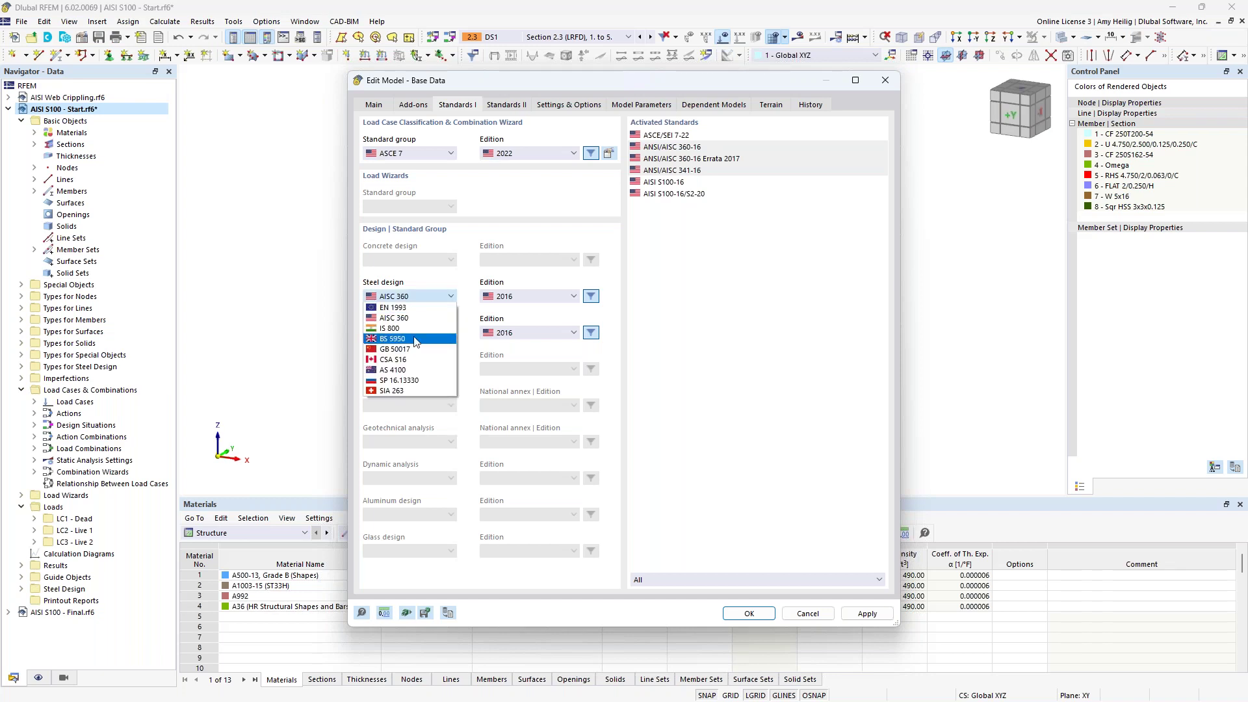
left_click(408, 361)
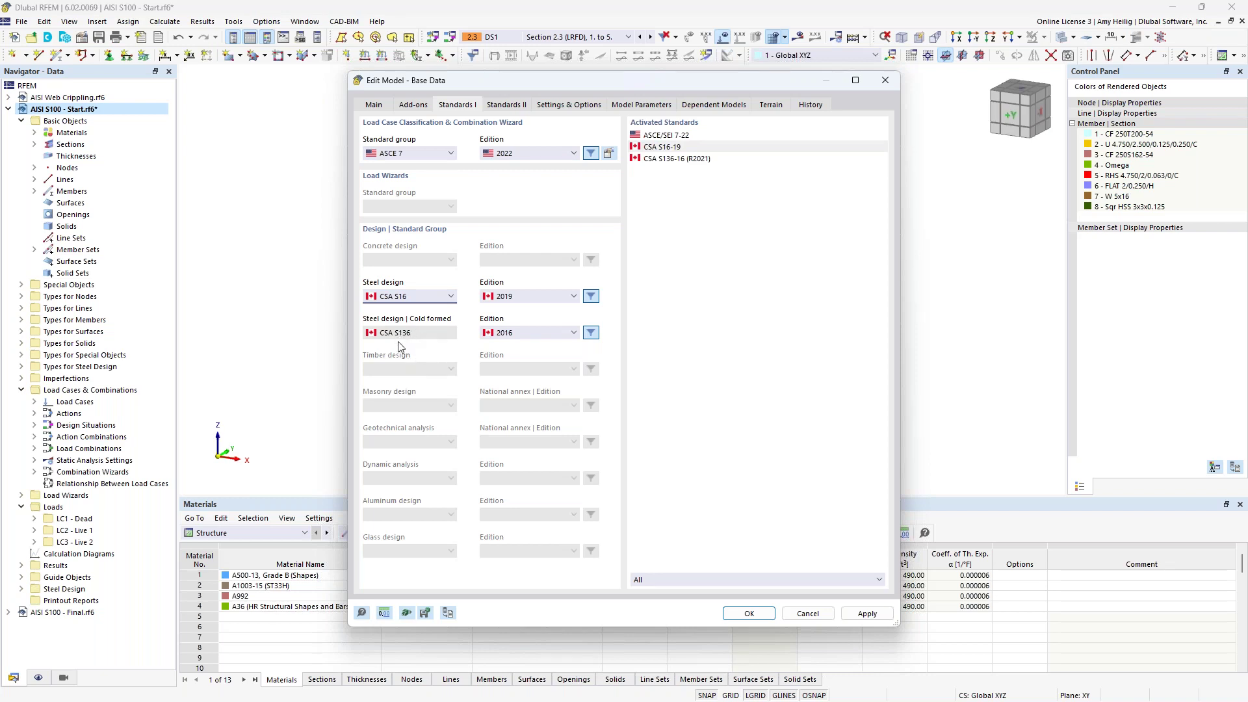
left_click(418, 300)
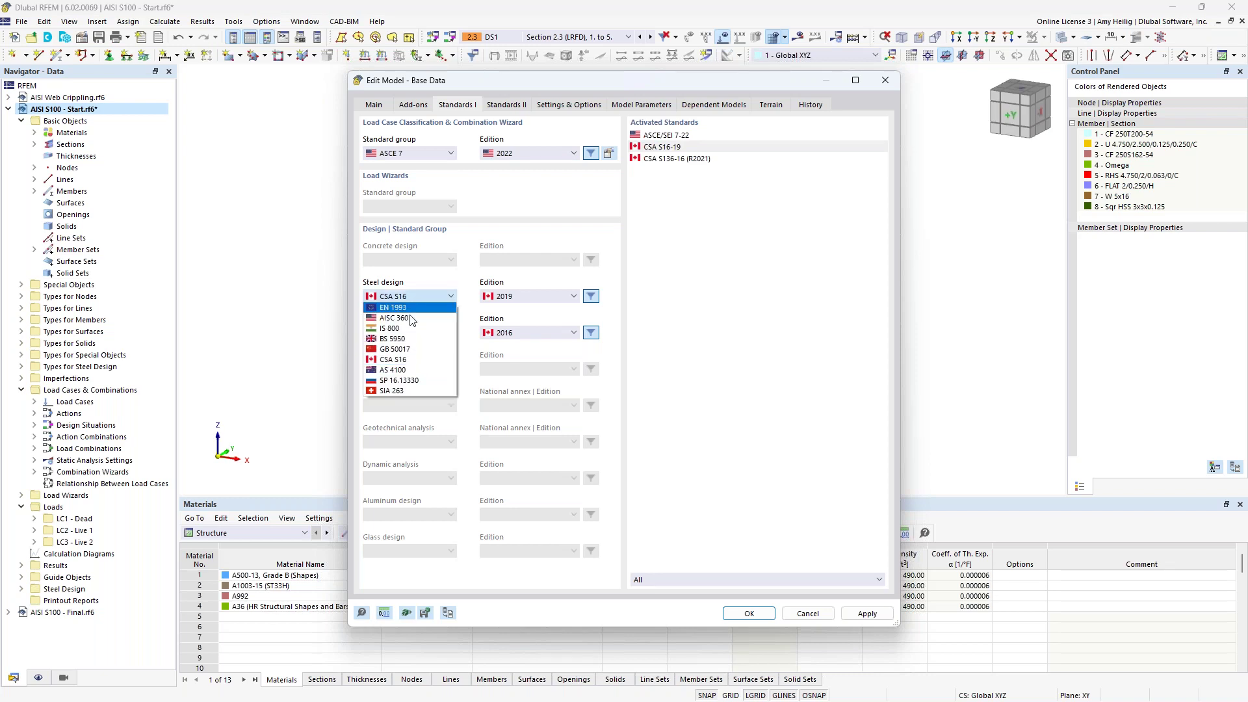
left_click(410, 318)
left_click(806, 613)
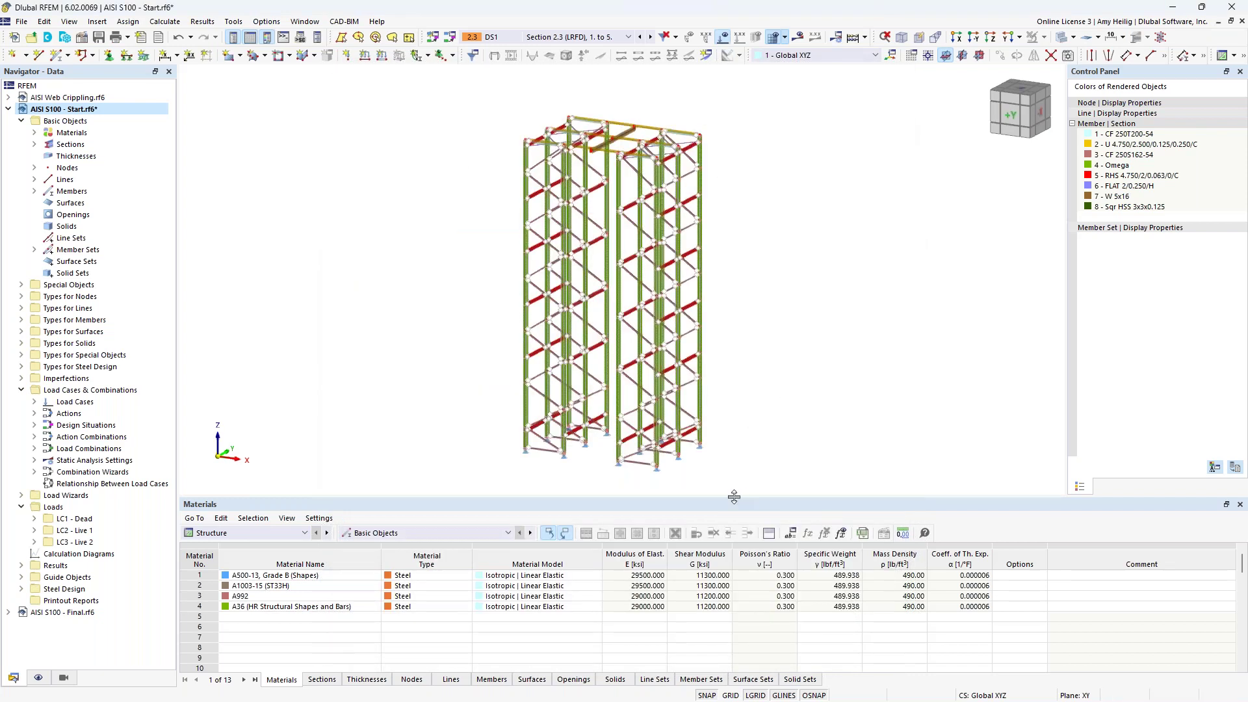
Step: Enlarge the model view by shrinking the tables area, and inspect the rack structure from a slightly rotated angle
left_click_drag(734, 496, 733, 546)
middle_click_drag(723, 440, 746, 443)
scroll(749, 443, "up", 1)
scroll(770, 446, "down", 1)
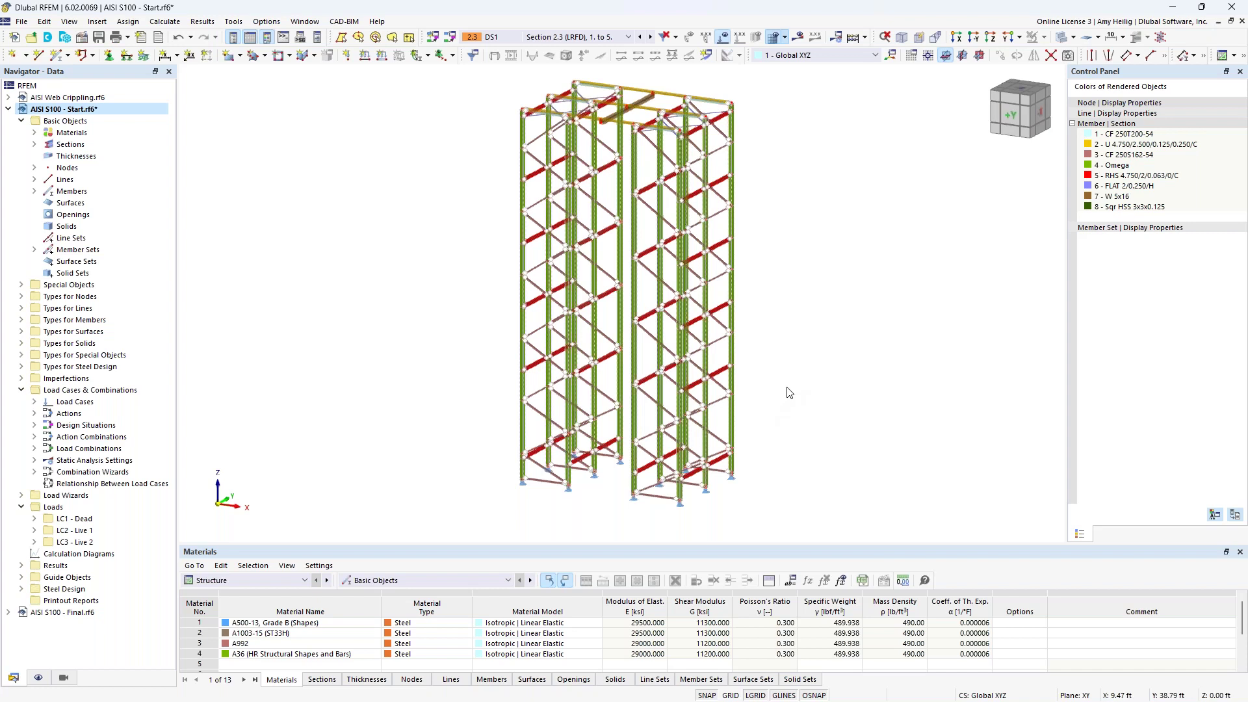
Step: Open the model's sections for editing and review CF 250T200-54, U 4.750/2.500/0.125/0.250/C, CF 250S162-54 and Omega
left_click(35, 145)
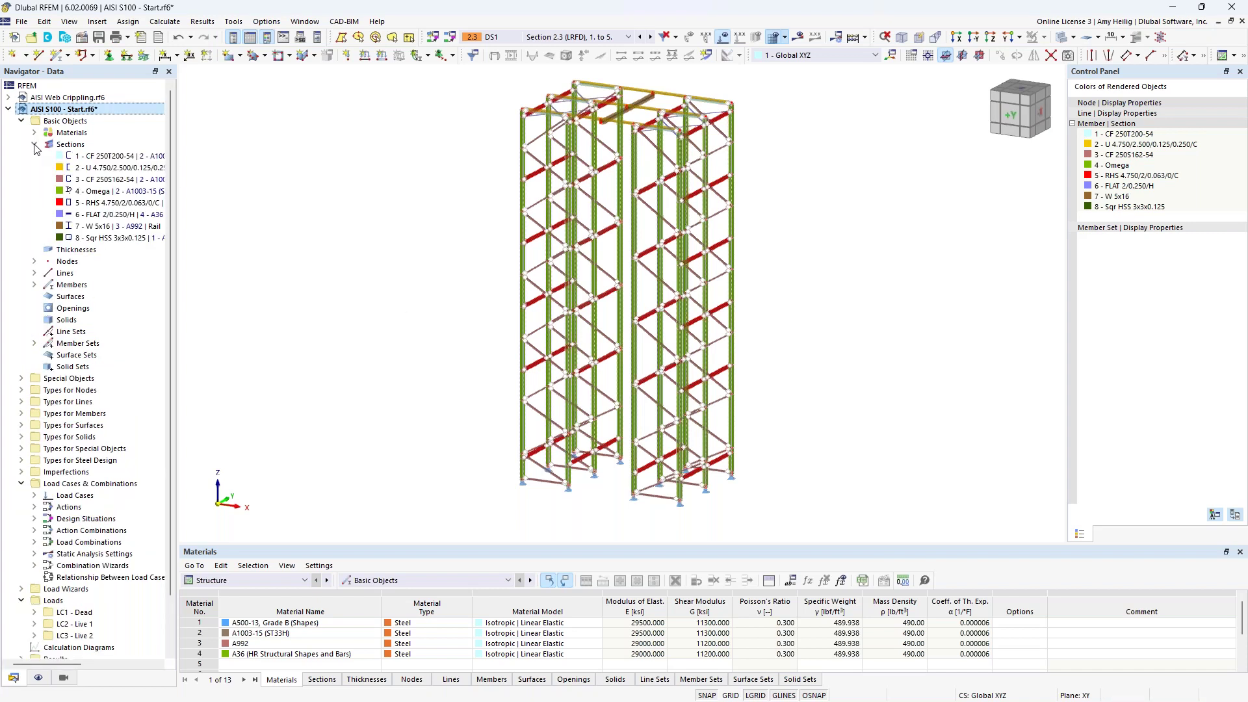
right_click(72, 146)
left_click(104, 163)
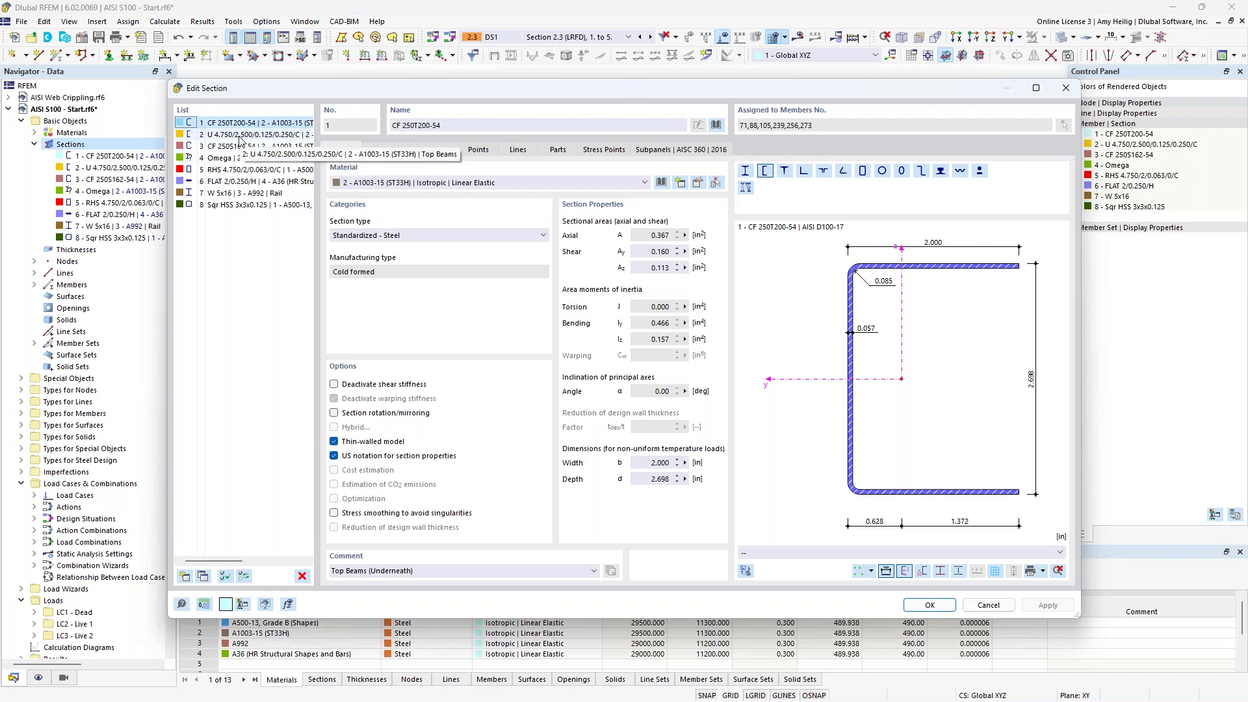
left_click(240, 135)
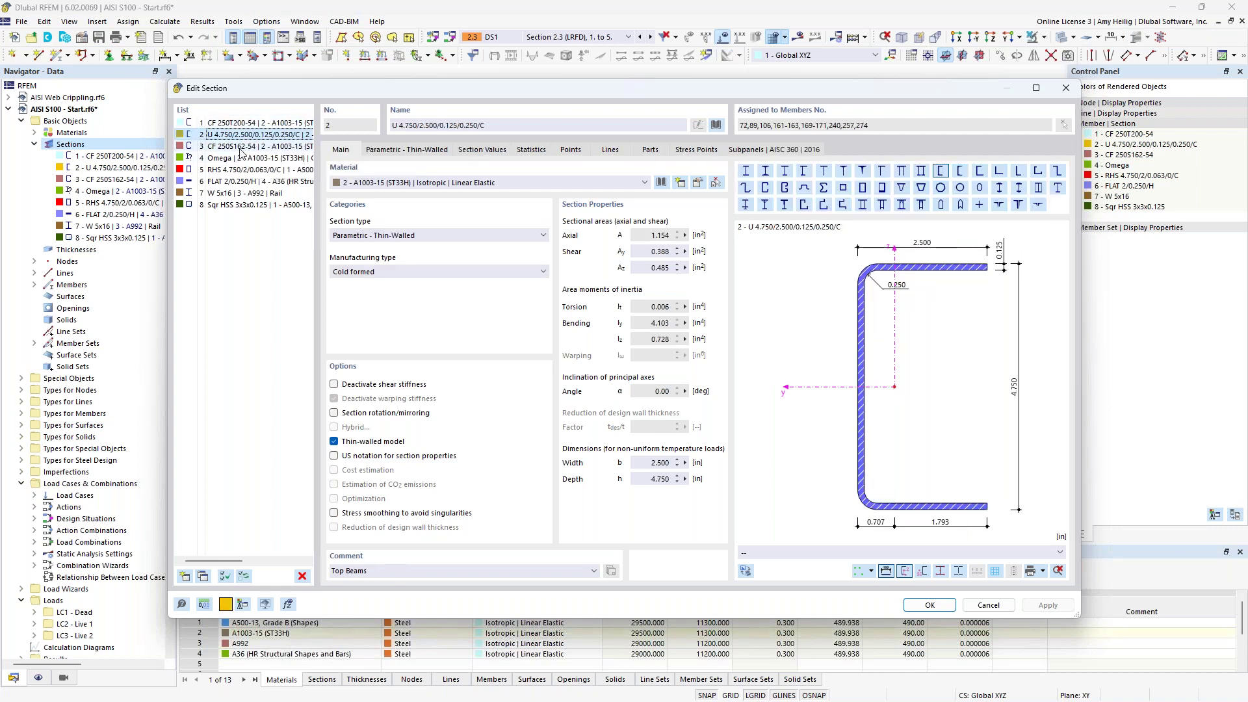
left_click(240, 147)
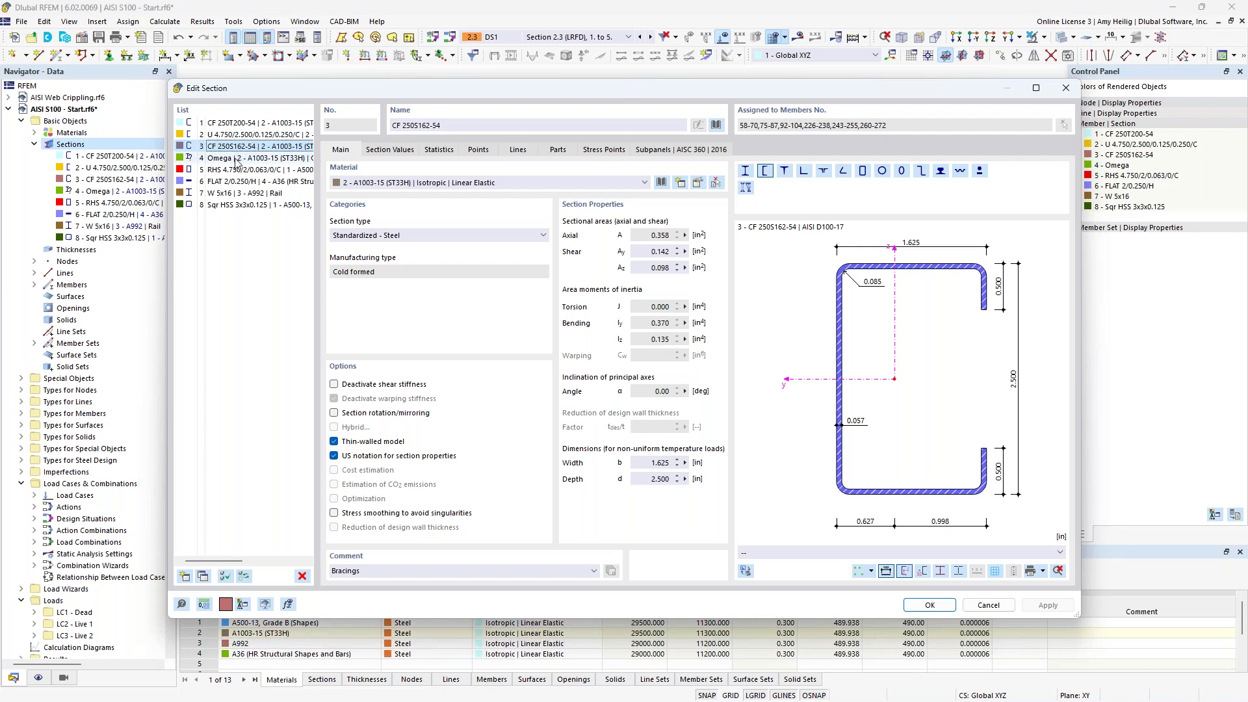
left_click(238, 159)
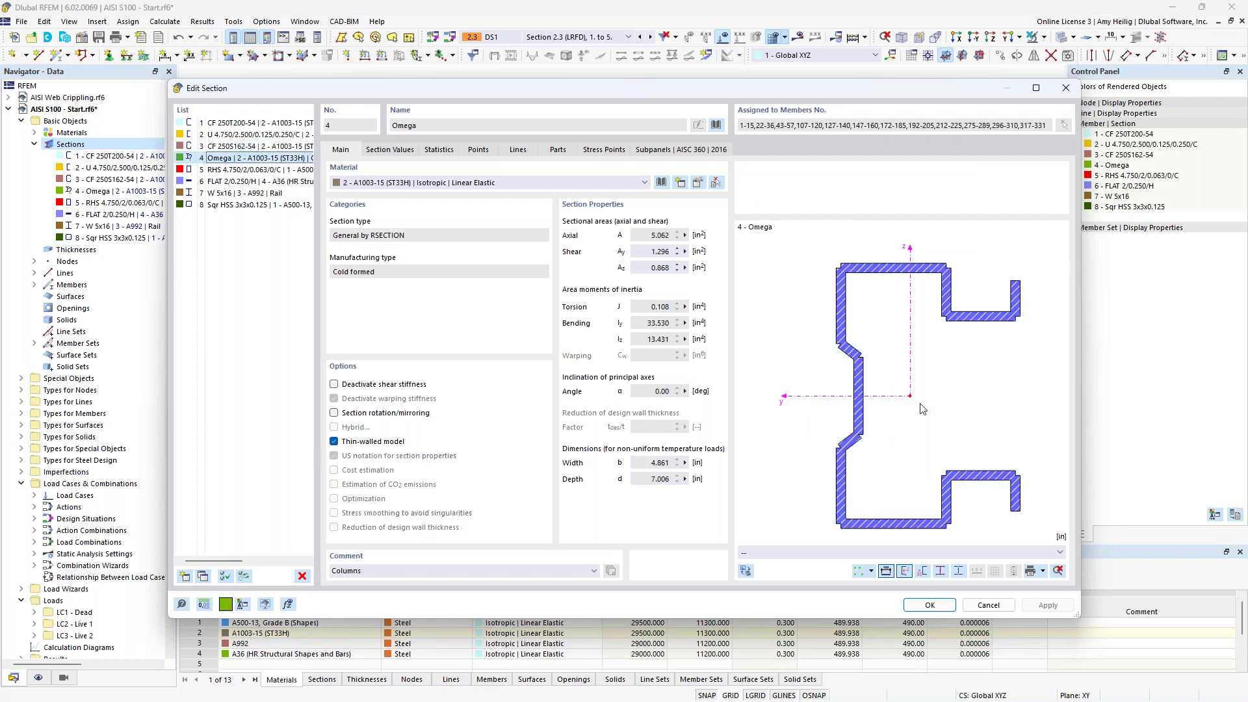
Step: Browse the standardized AISI D100-17 channel sections in the library, comparing the CS-S, CU-T and HU series, and leave without choosing one
left_click(716, 126)
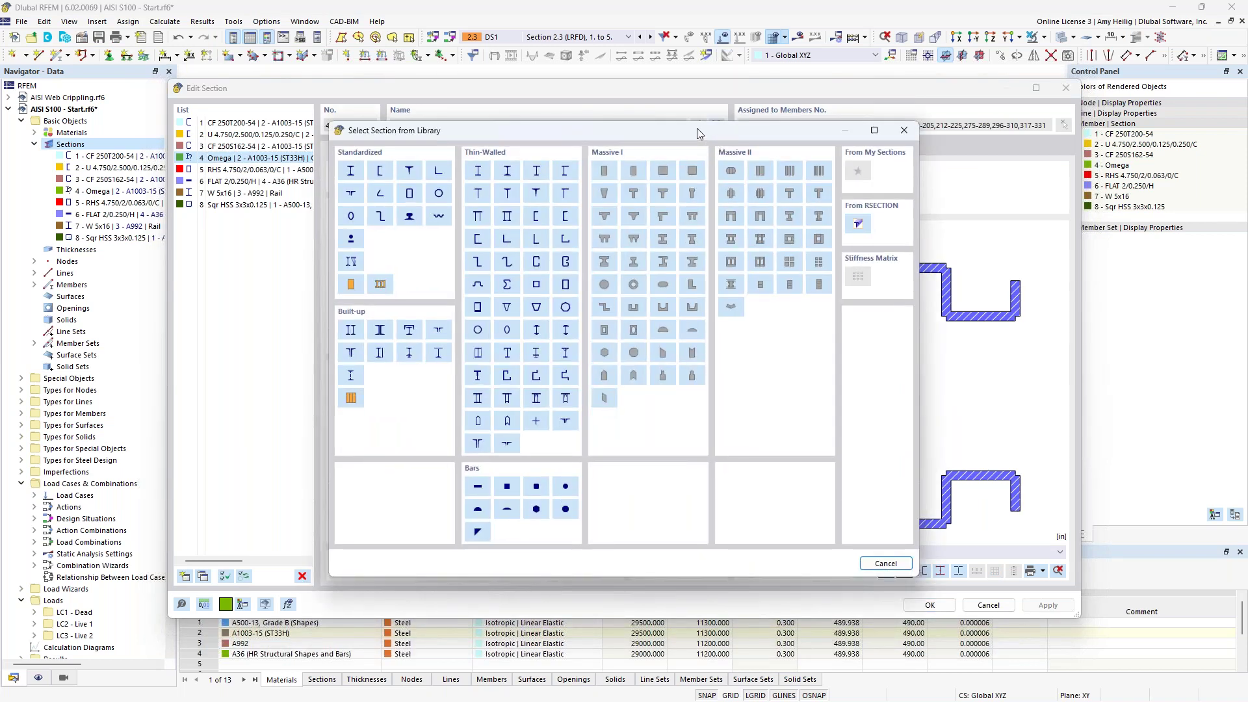
left_click(381, 171)
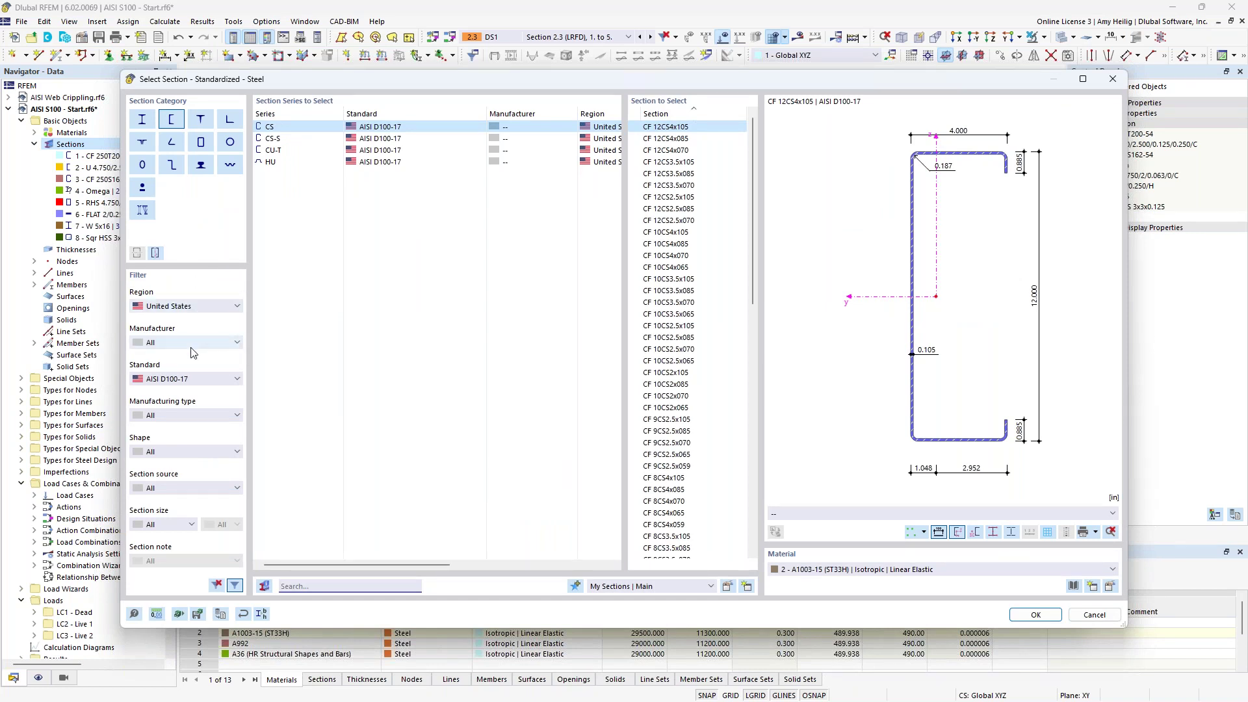
left_click(192, 380)
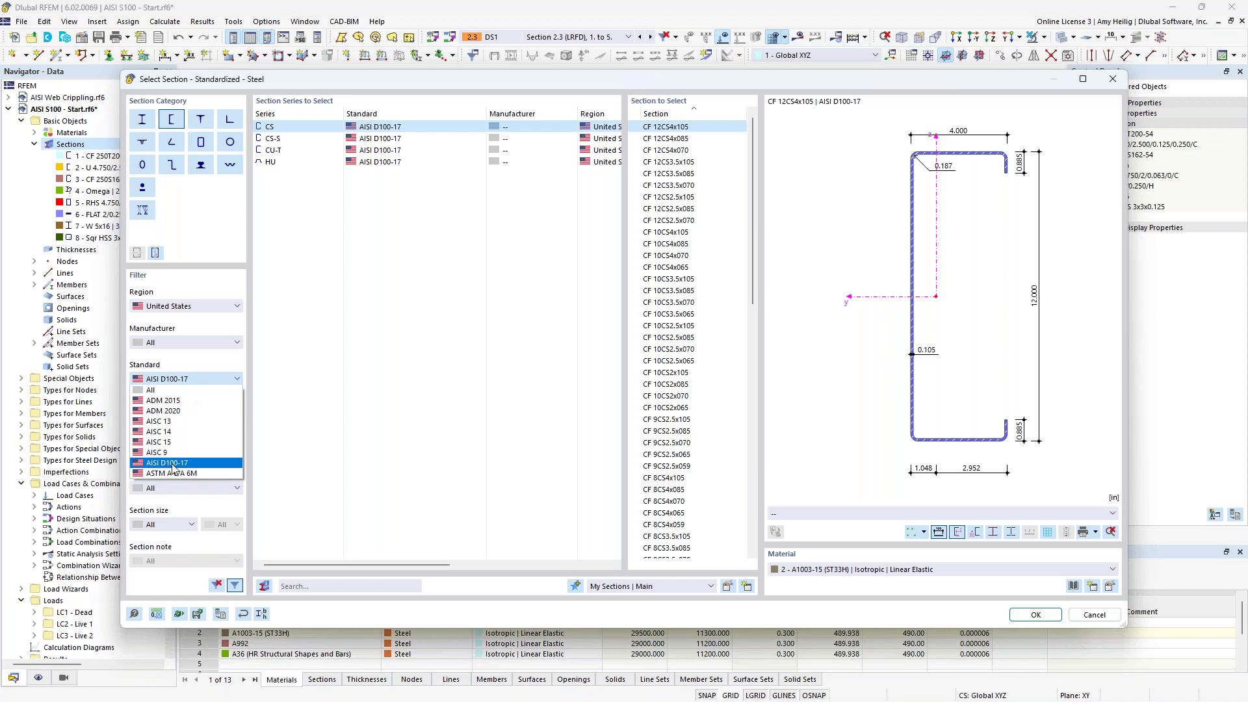
left_click(370, 300)
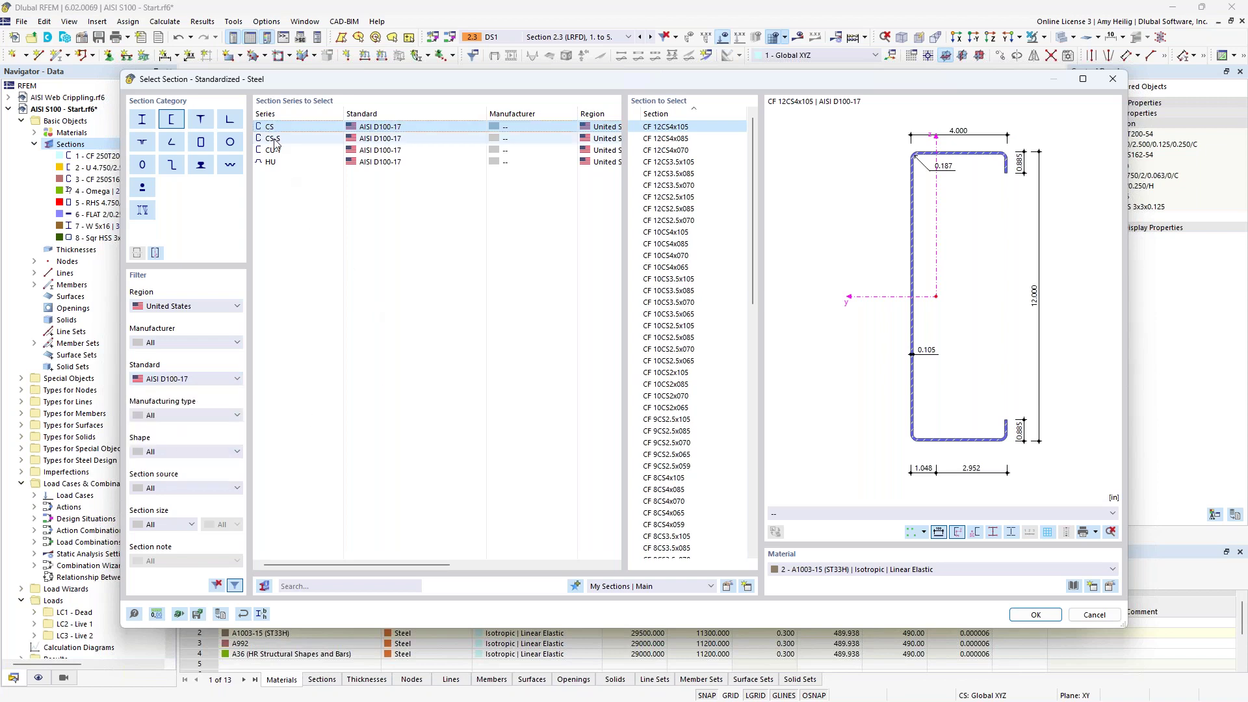
left_click(273, 138)
left_click(276, 150)
left_click(275, 162)
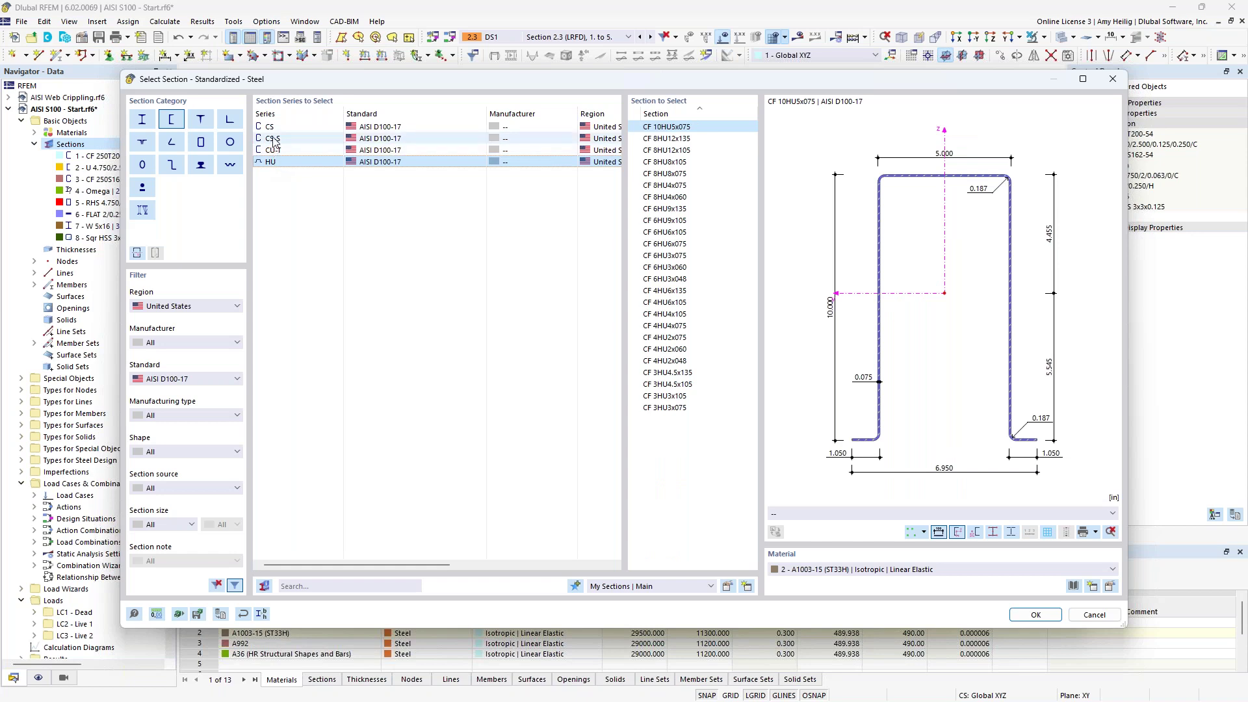
left_click(273, 138)
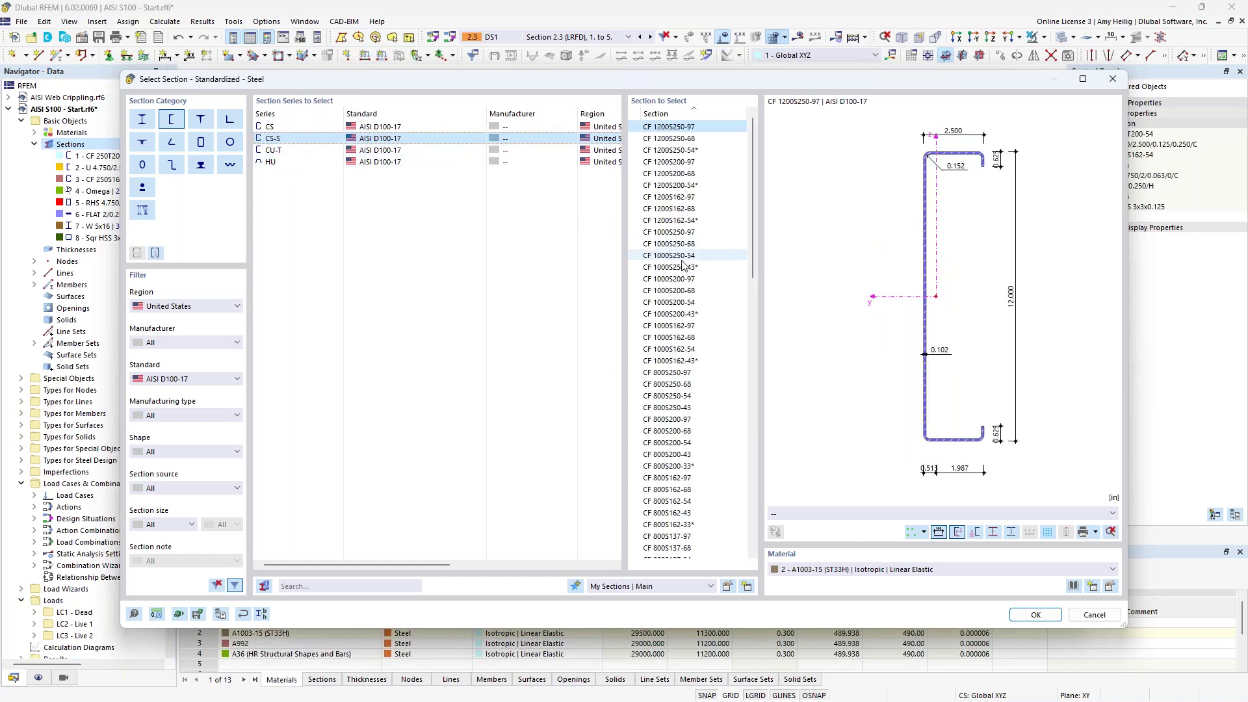
scroll(673, 323, "down", 5)
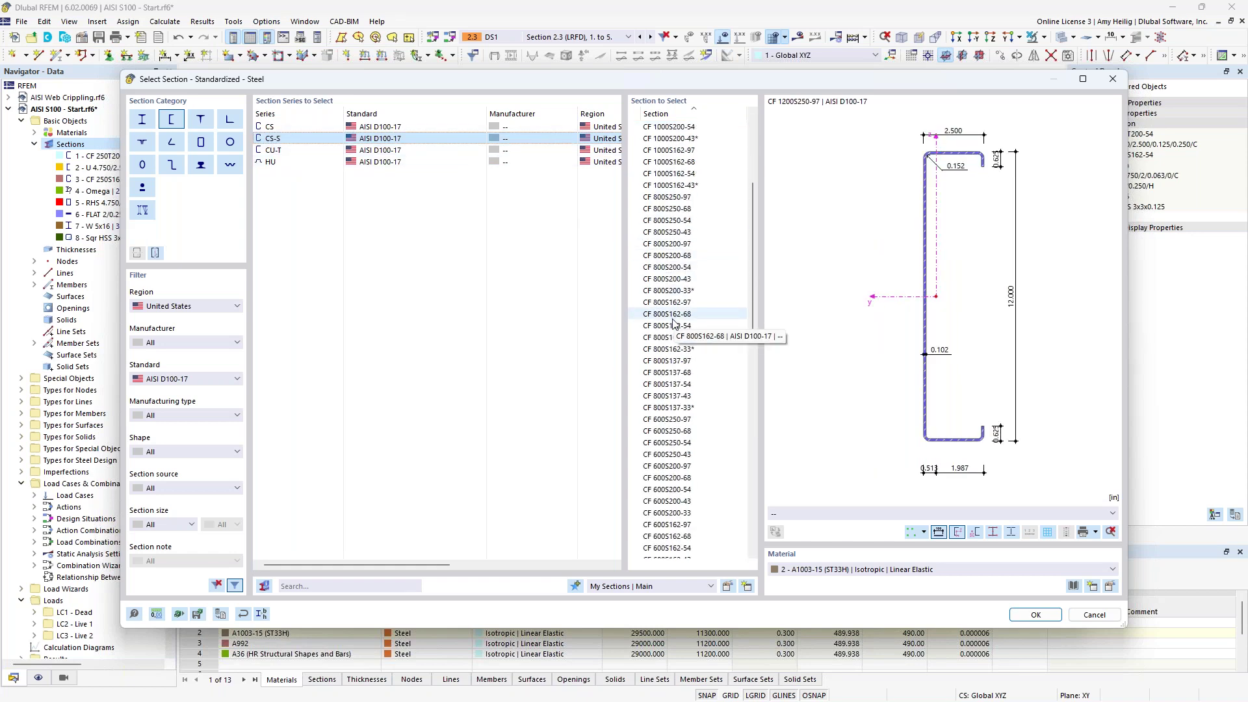
left_click(1095, 612)
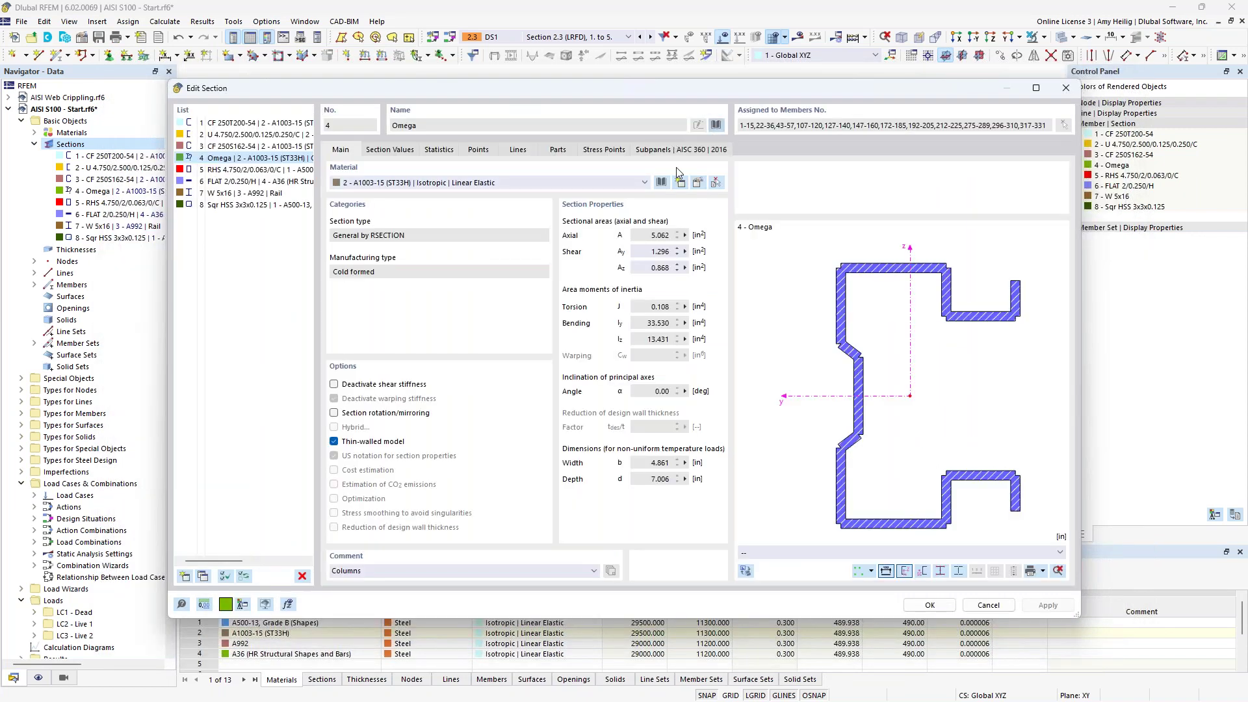
Step: Examine the section library's option for importing a section from RSECTION, and close the library without changing the Omega section
left_click(716, 125)
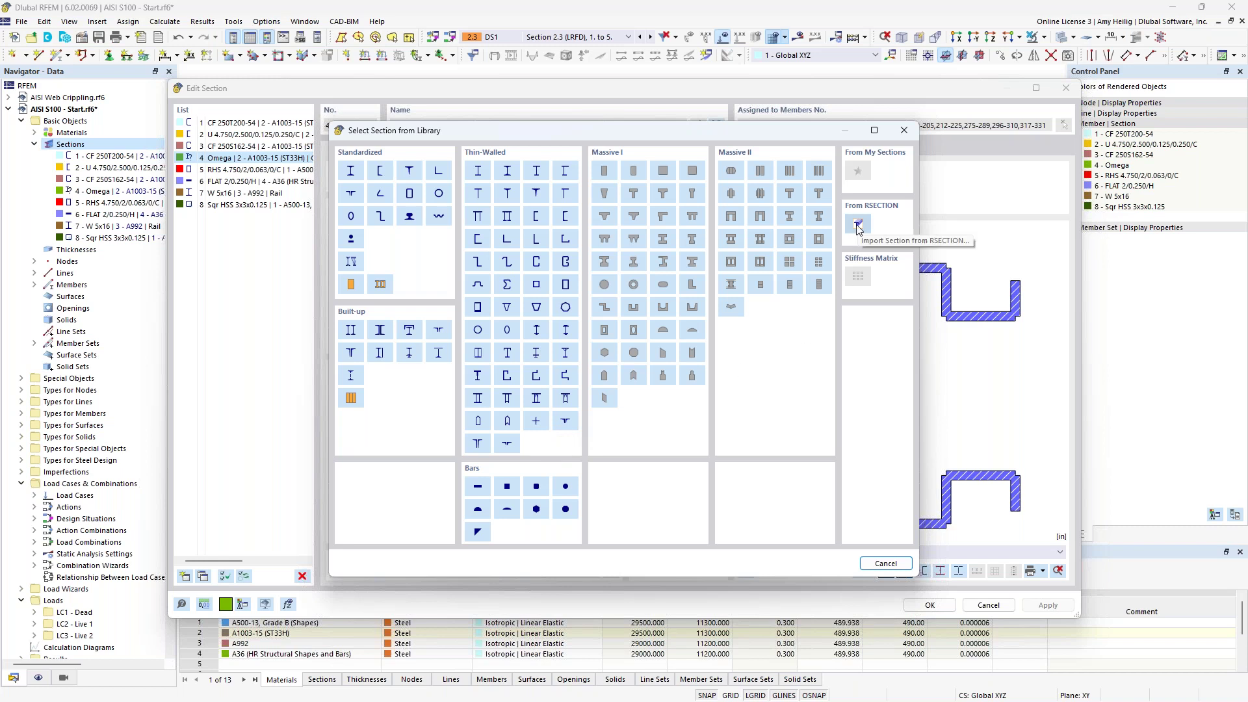
mouse_move(833, 129)
left_mouse_down()
mouse_move(718, 120)
mouse_move(815, 129)
left_mouse_up()
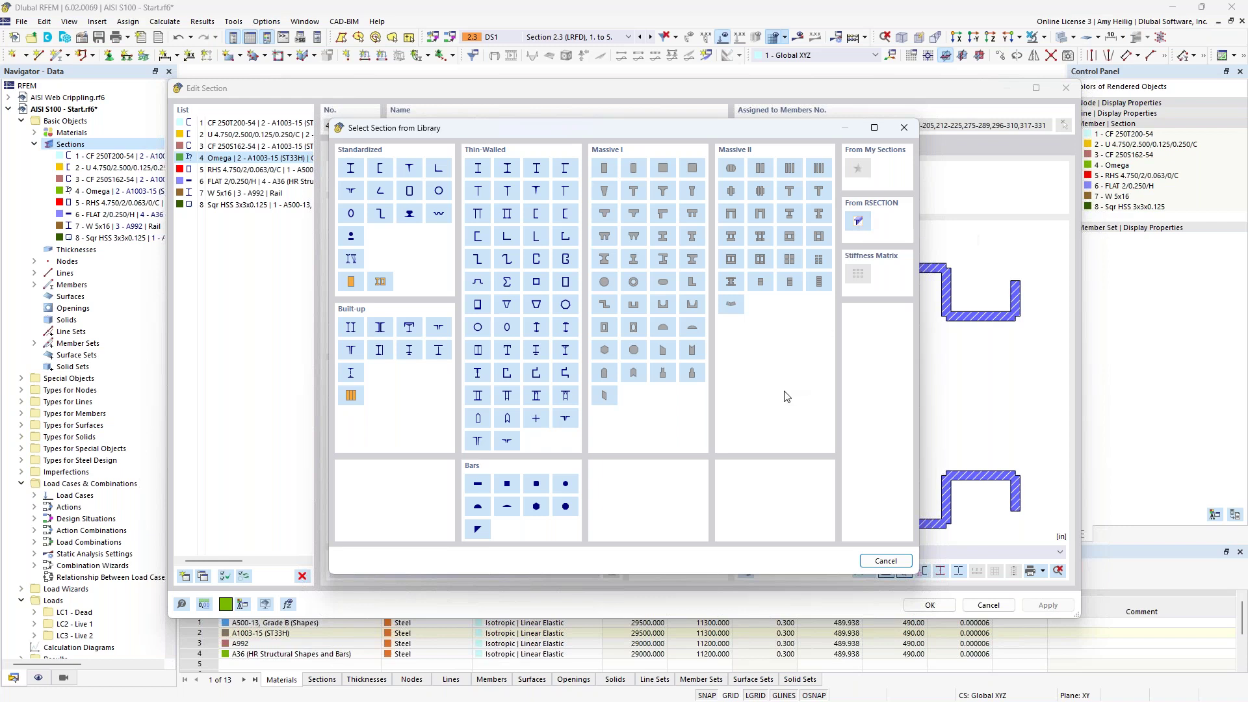
left_click(885, 561)
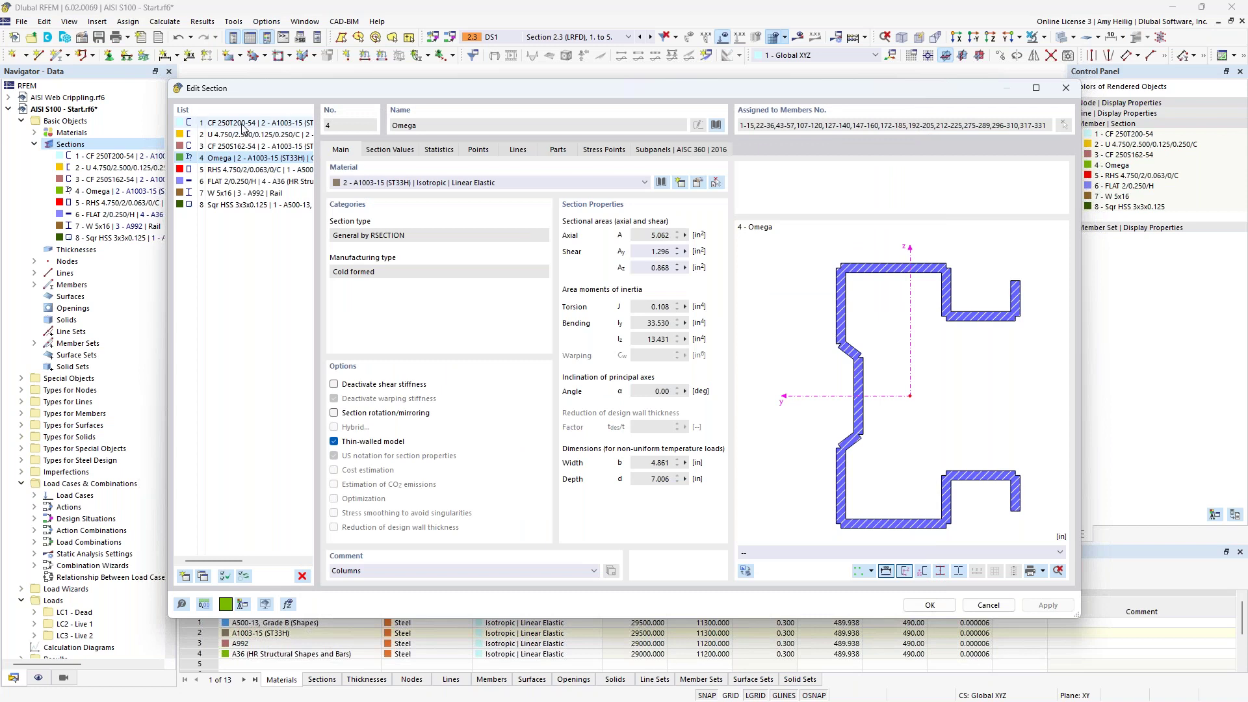
Step: Browse the AISI S100-16 steel materials for section CF 250T200-54, comparing A572-15 and A875-13, and leave the material and section unchanged
left_click(244, 123)
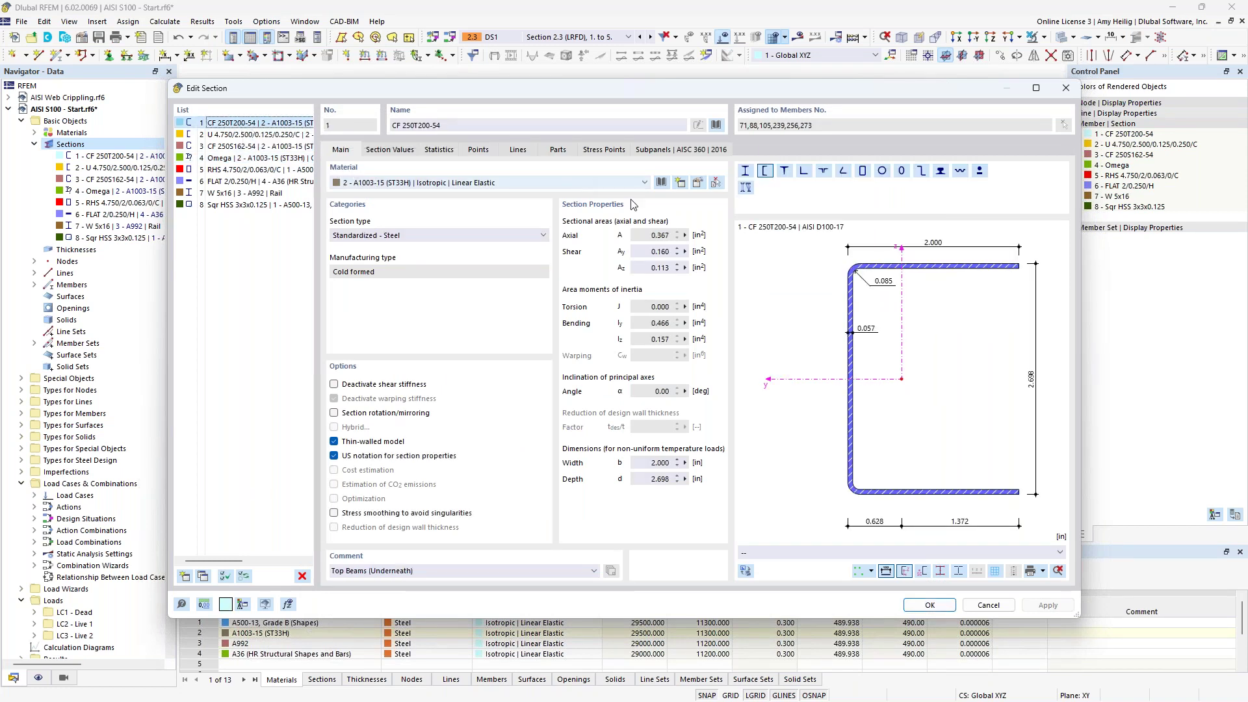
left_click(661, 182)
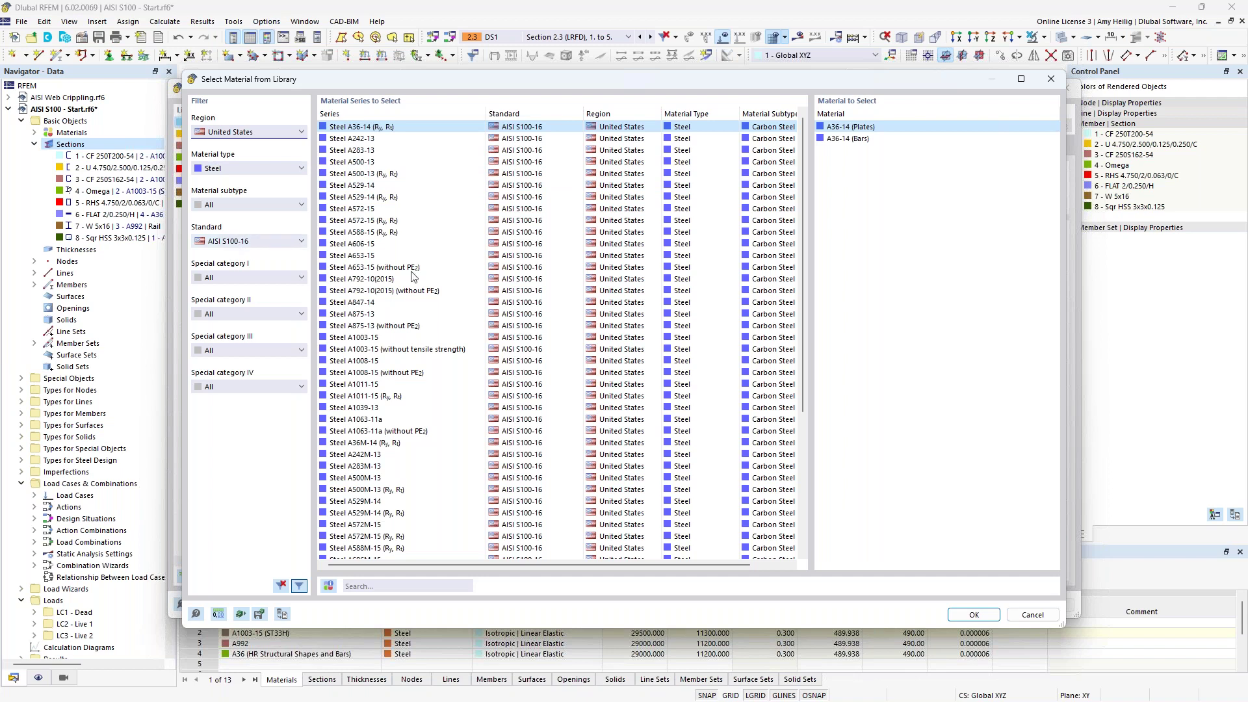
left_click(382, 220)
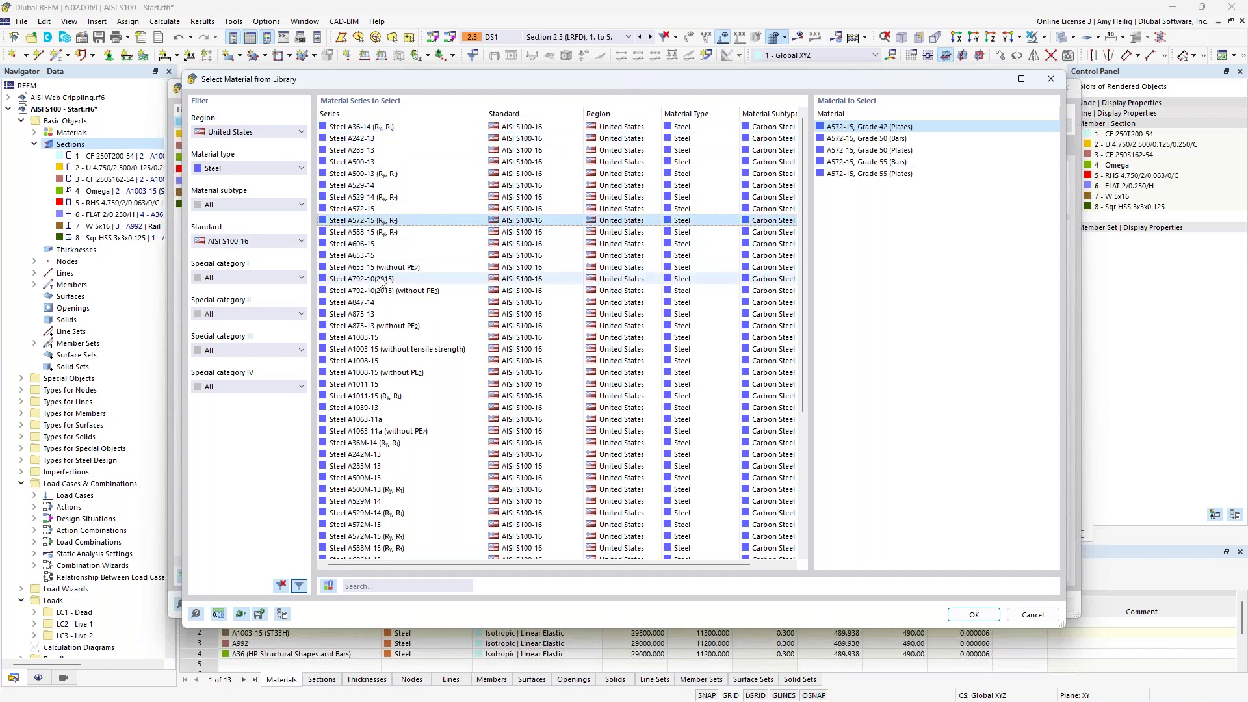
left_click(382, 314)
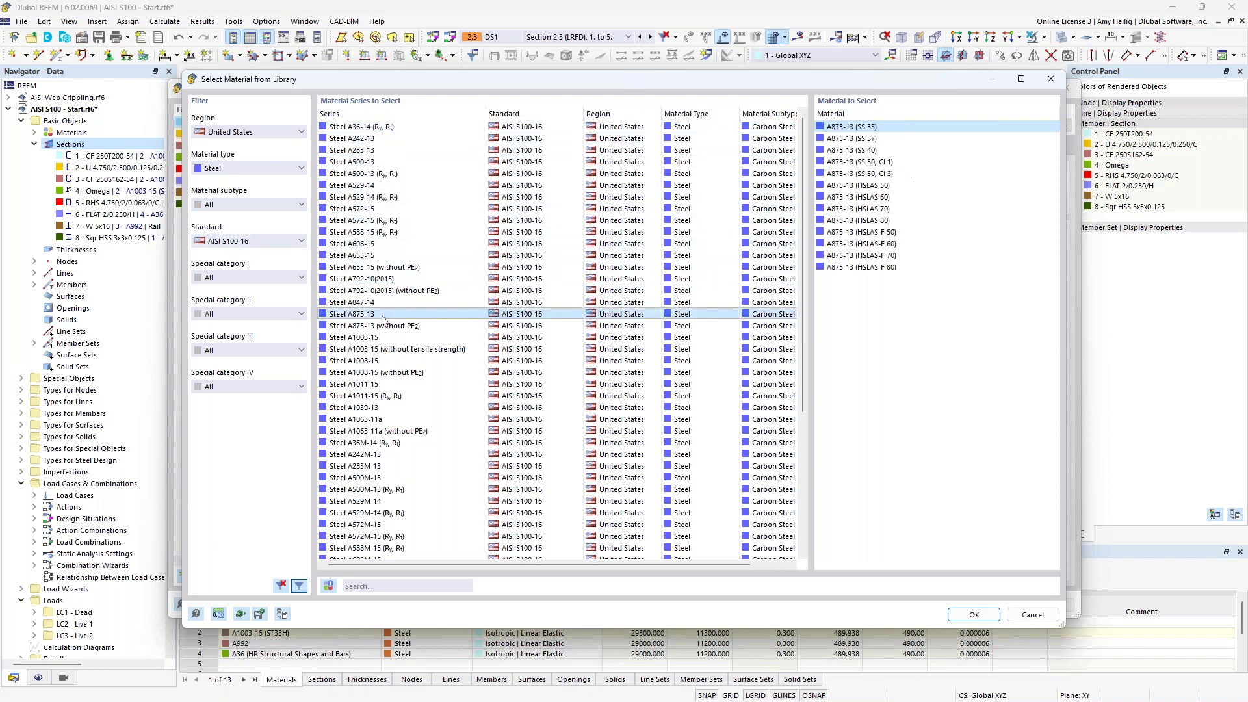
left_click(1032, 615)
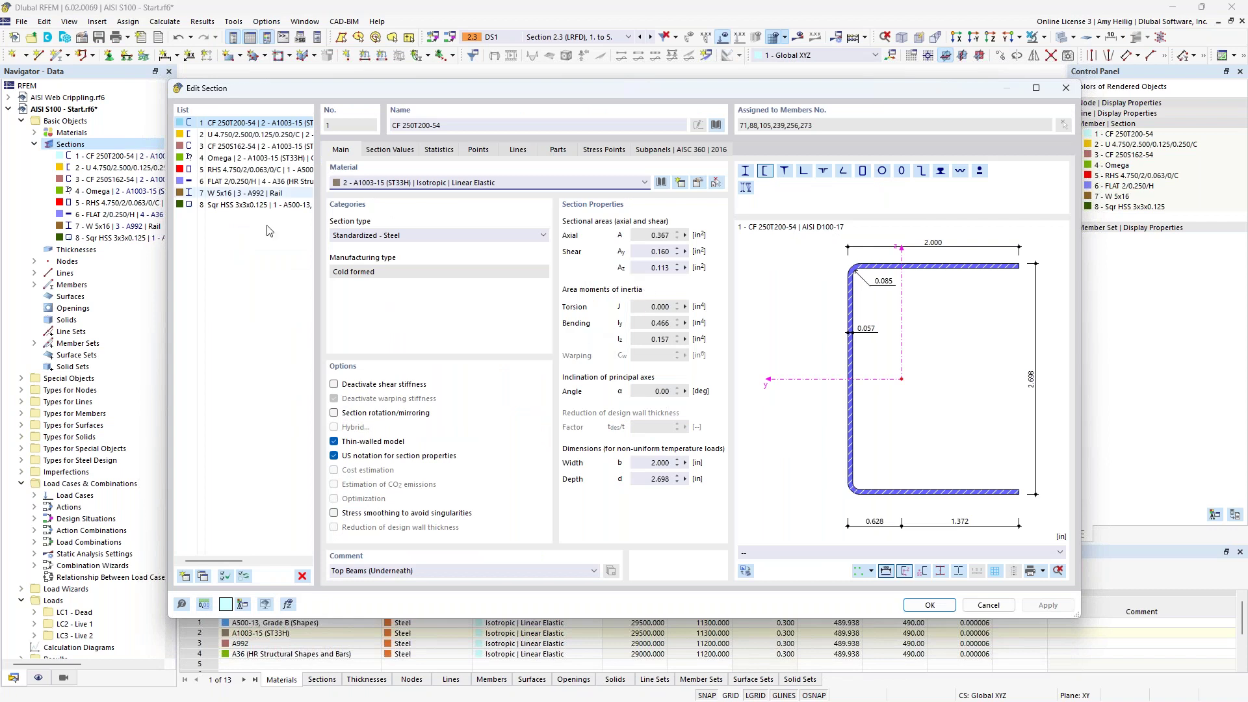
left_click(989, 606)
Step: List the model's materials, highlight all members with the Omega section, and inspect the top of a corner column up close
left_click(34, 133)
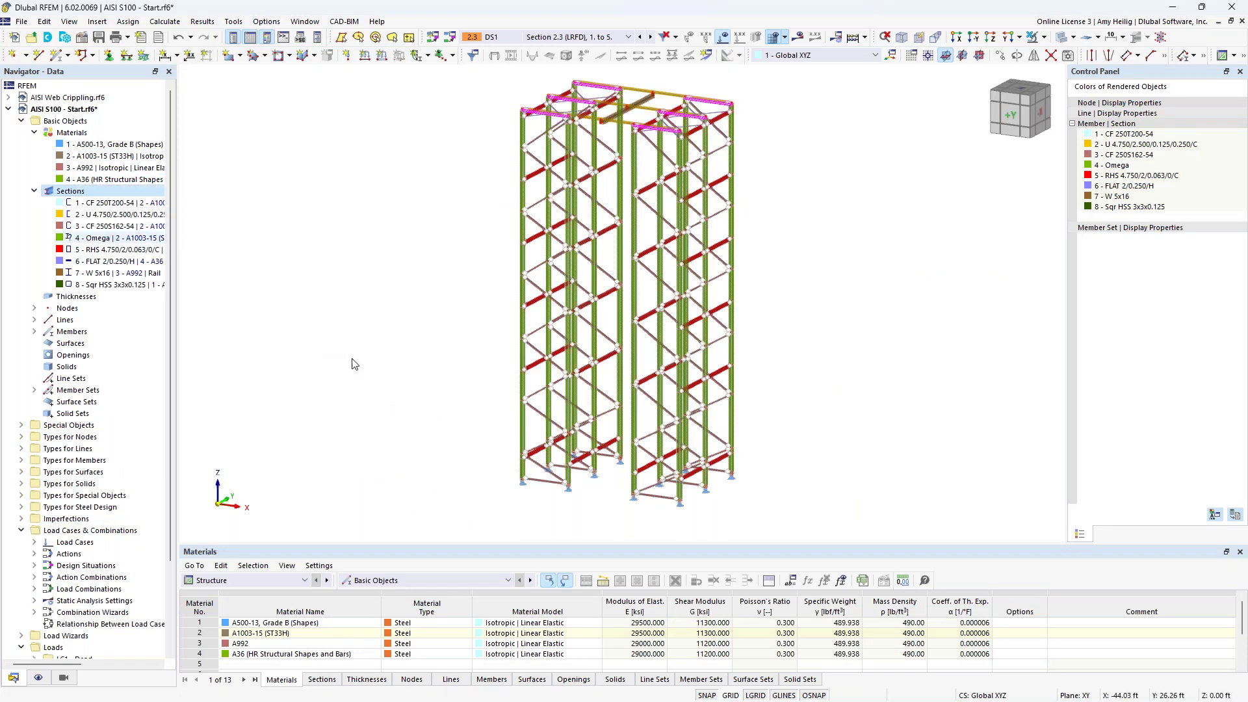
left_click(98, 238)
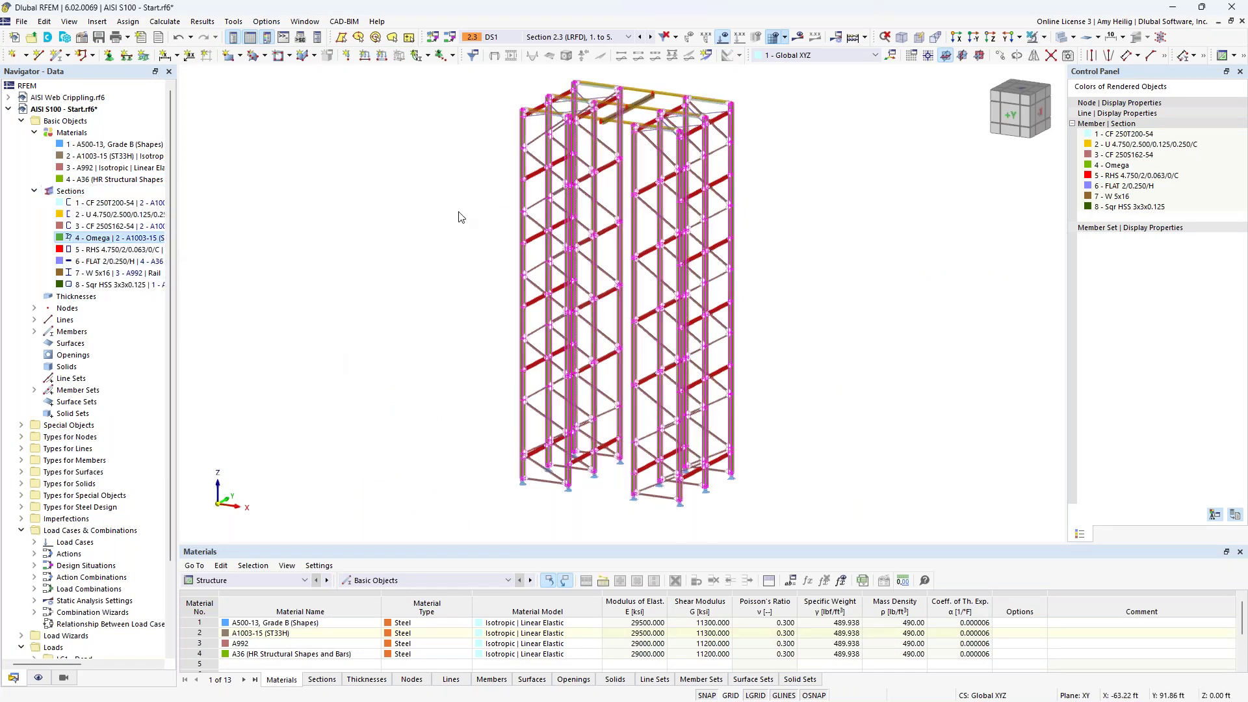
middle_click_drag(462, 190, 480, 234, "ctrl")
scroll(517, 135, "up", 2)
scroll(534, 153, "up", 3)
scroll(533, 152, "up", 6)
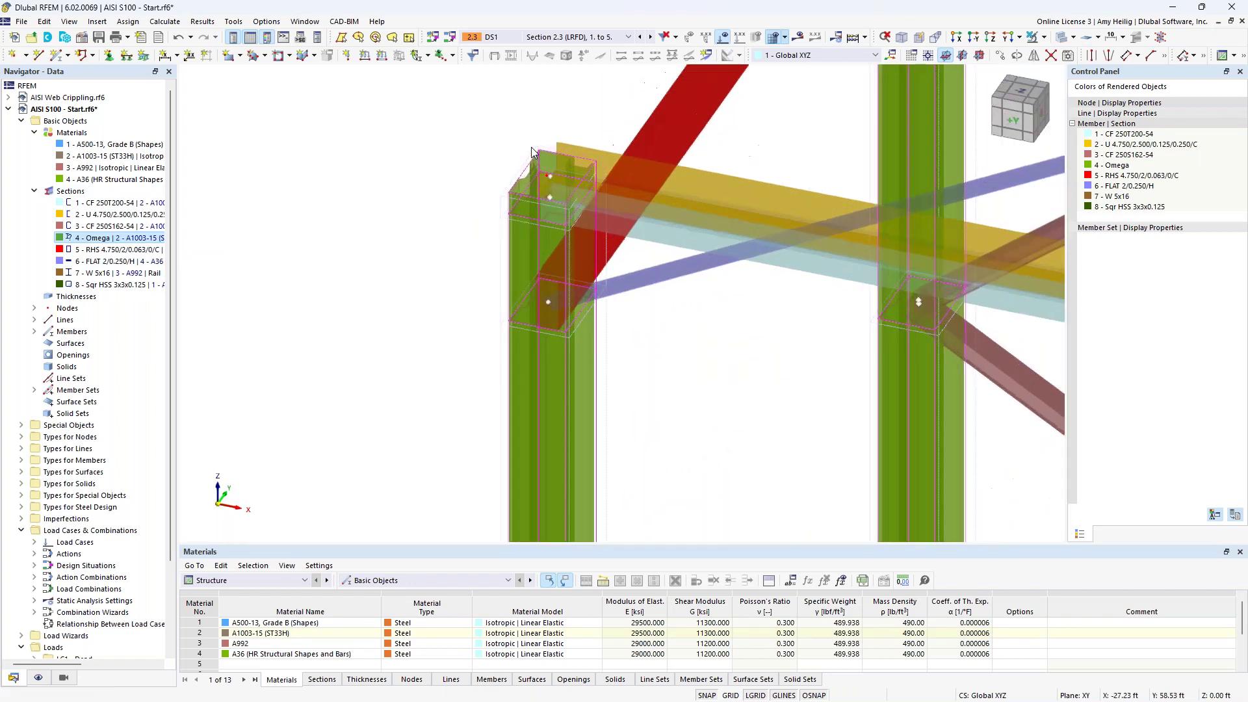
key("Escape")
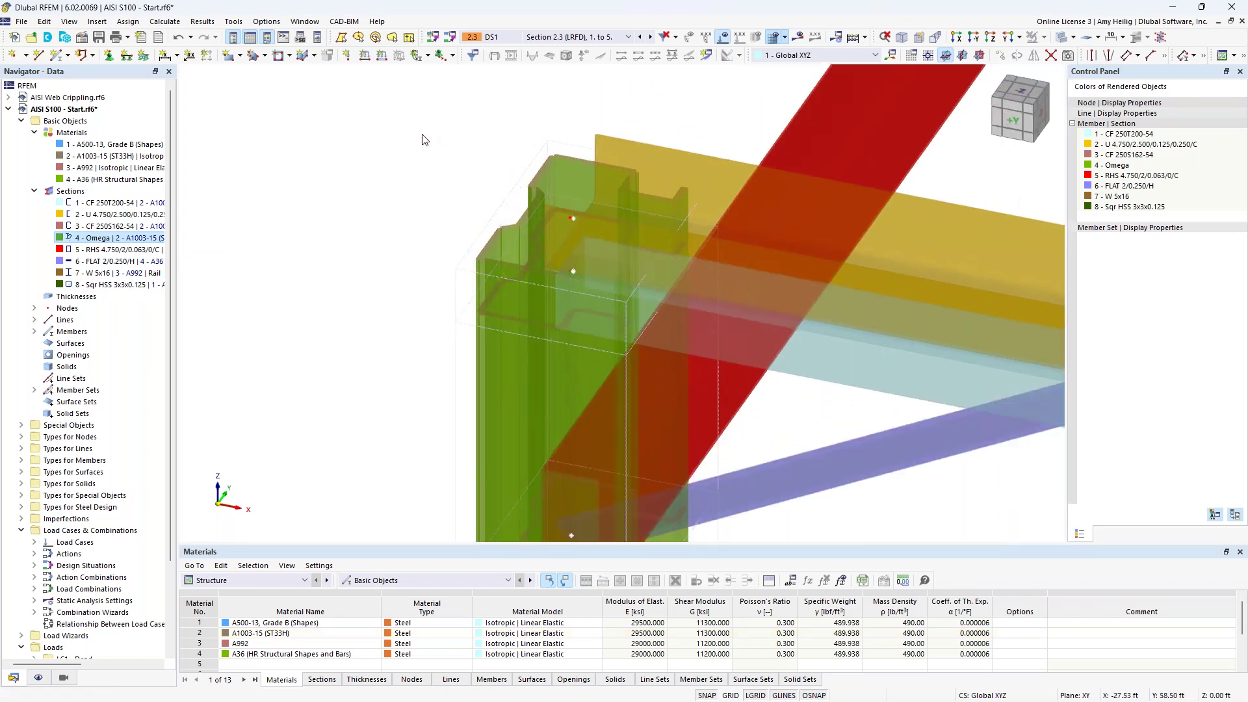
Step: Isolate the uppermost Omega member of the corner column to inspect its profile, and restore the visibility of the full model
left_click(494, 286)
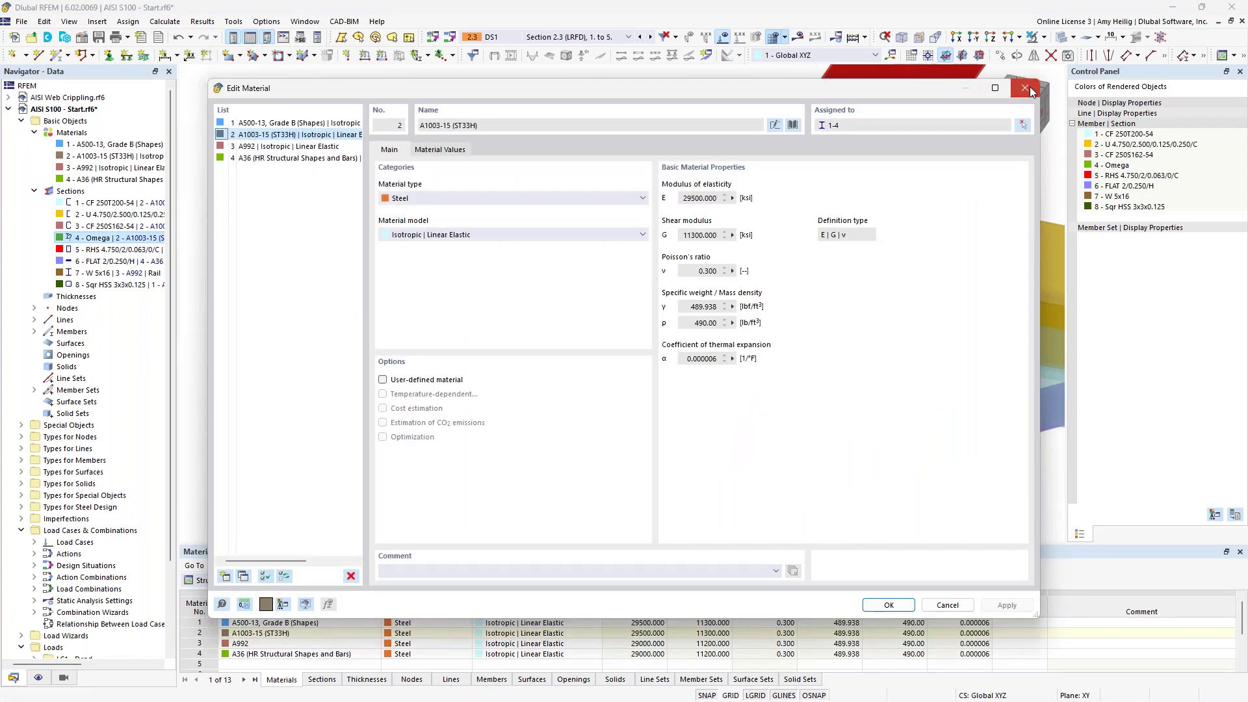
left_click(1031, 90)
left_click(1045, 38)
left_click(1051, 55)
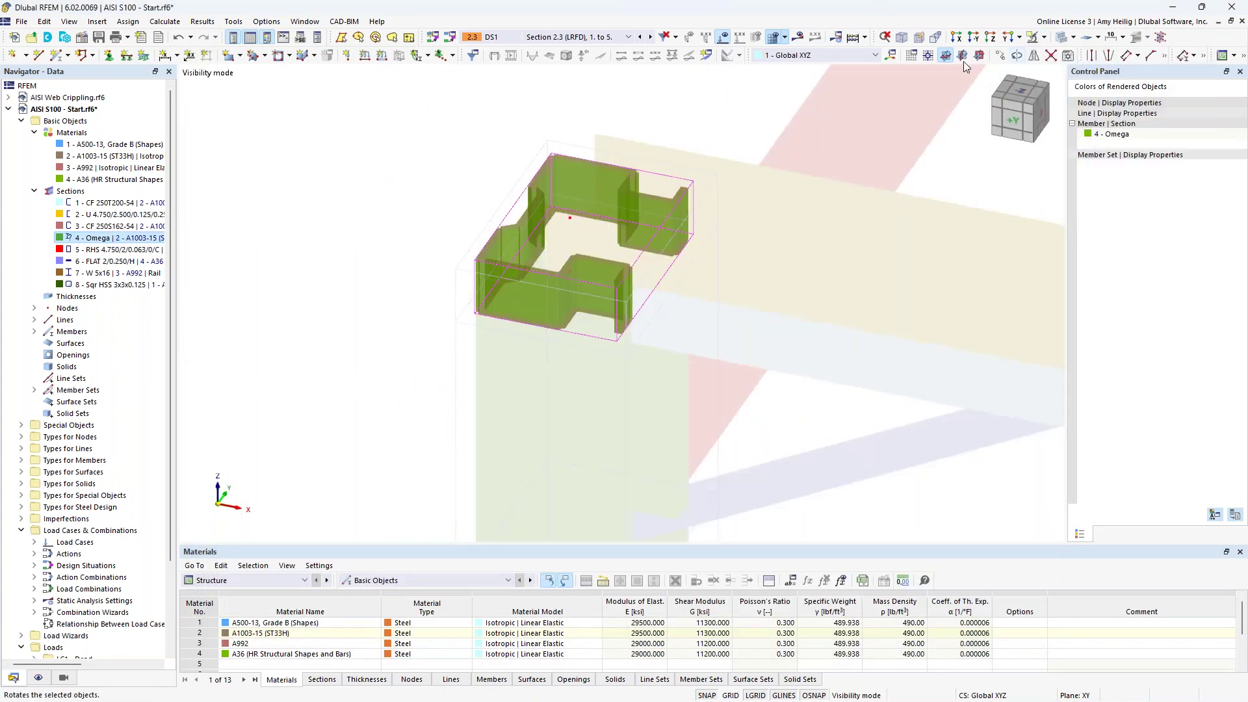
left_click(418, 158)
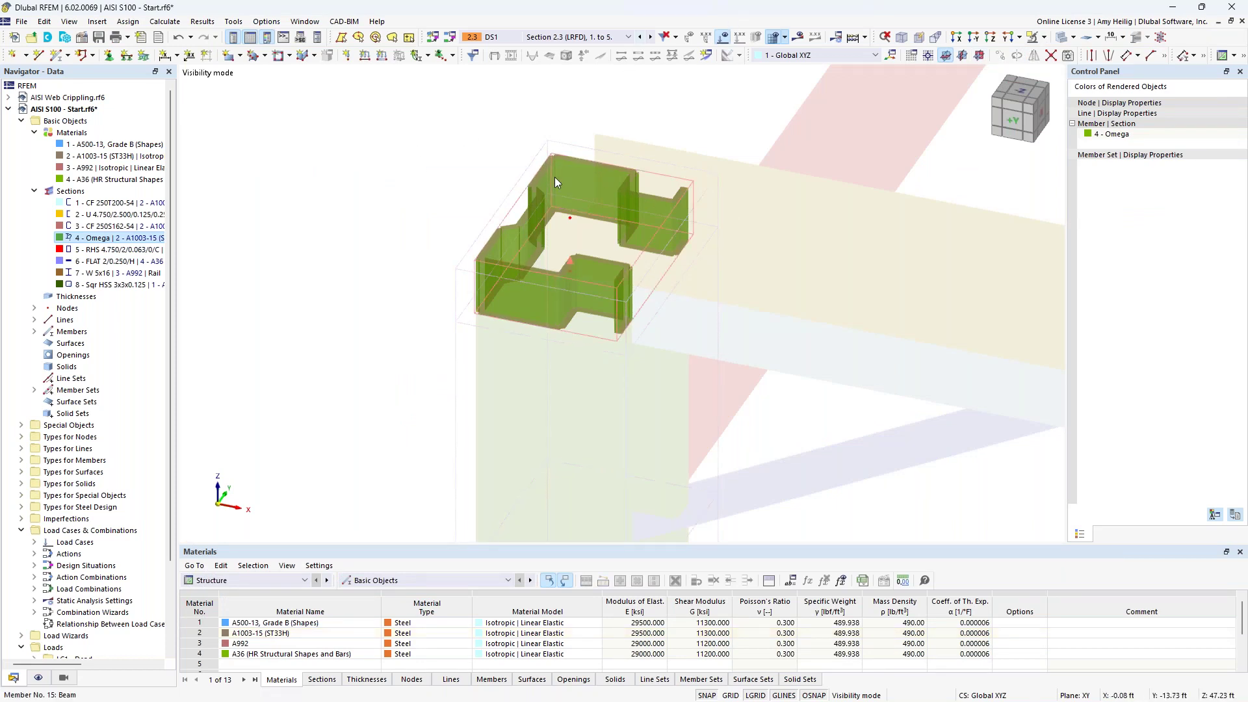
left_click(1043, 38)
left_click(1083, 121)
Step: Select four consecutive members at the base of a corner column and examine the option for creating a member set without using it
scroll(763, 245, "up", 5)
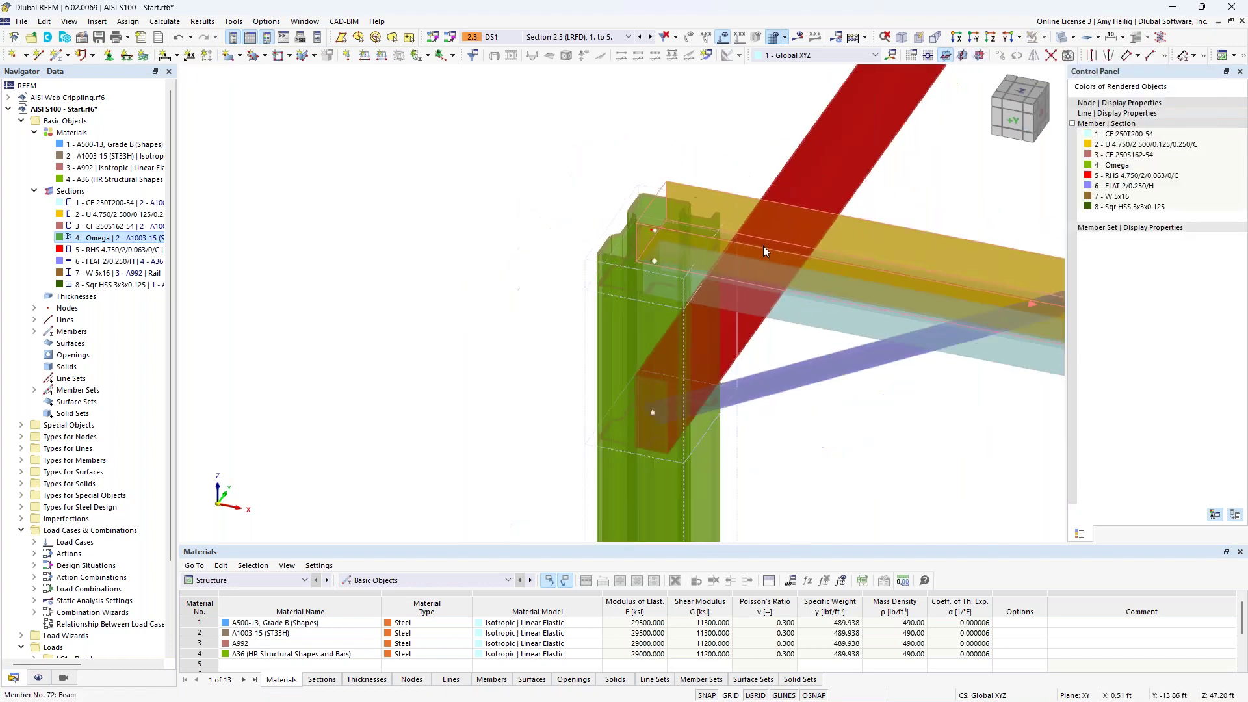
scroll(762, 246, "down", 4)
middle_click_drag(789, 419, 408, 176)
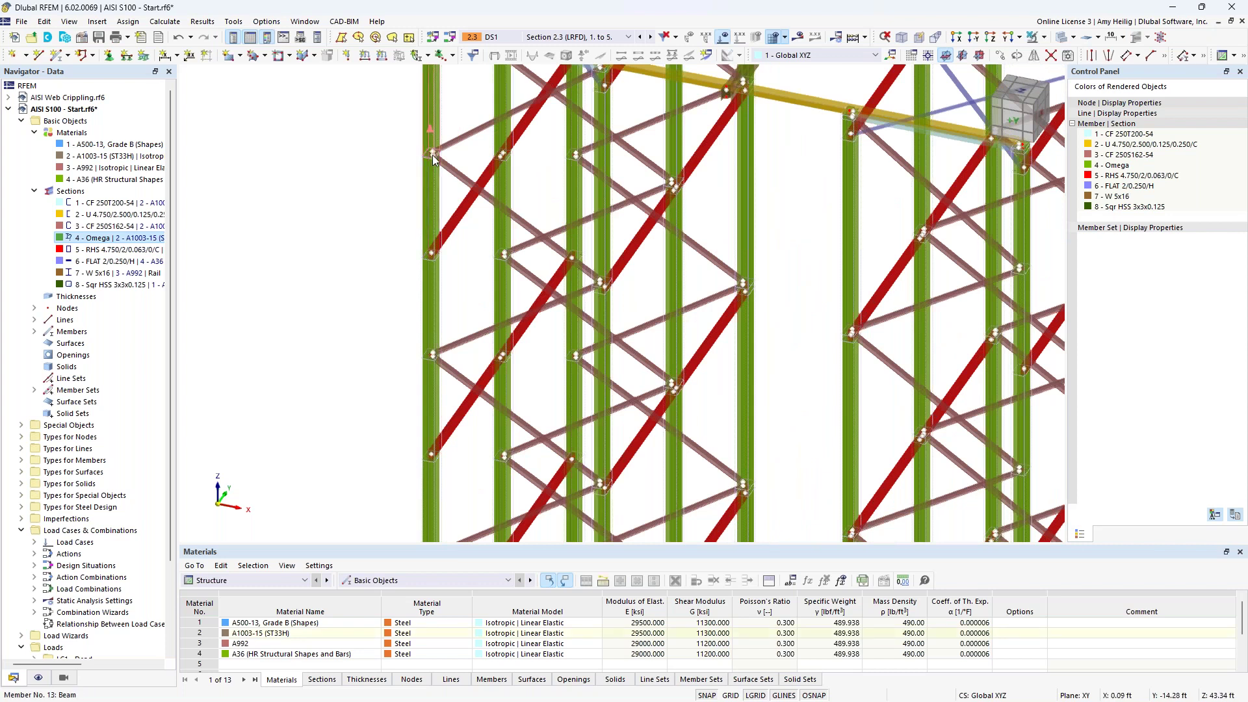
scroll(449, 289, "down", 5)
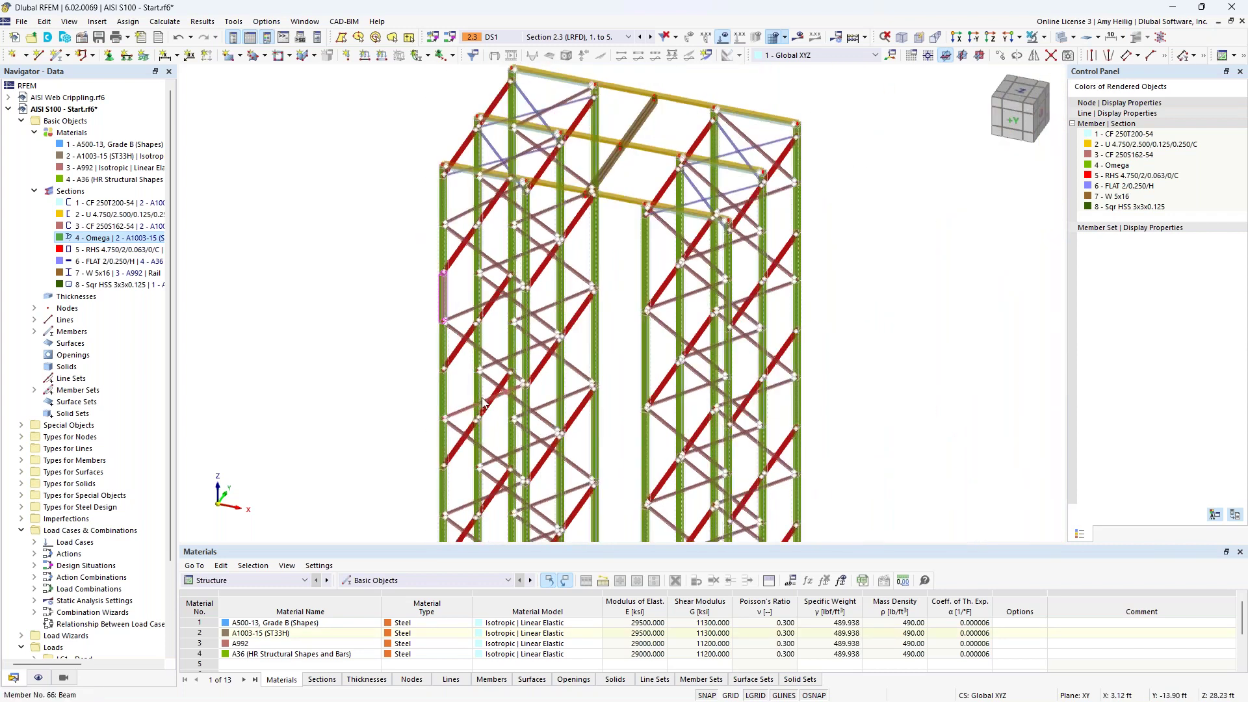
scroll(531, 278, "down", 3)
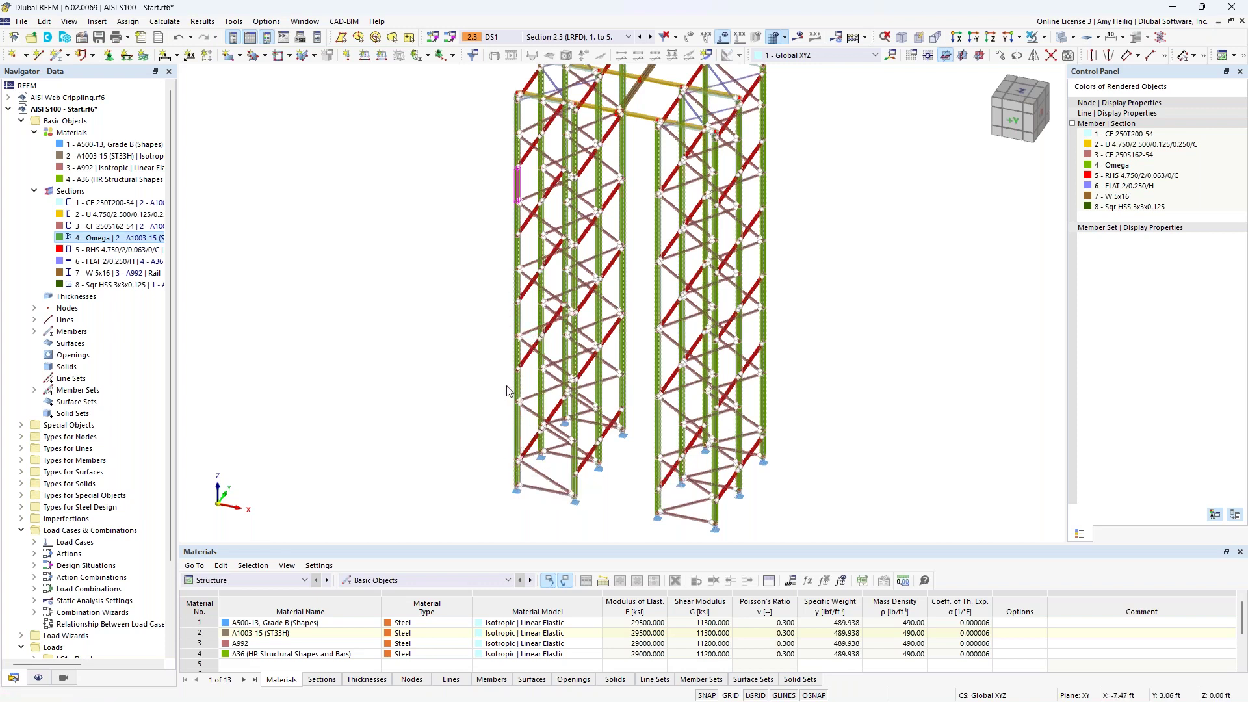
scroll(501, 479, "up", 5)
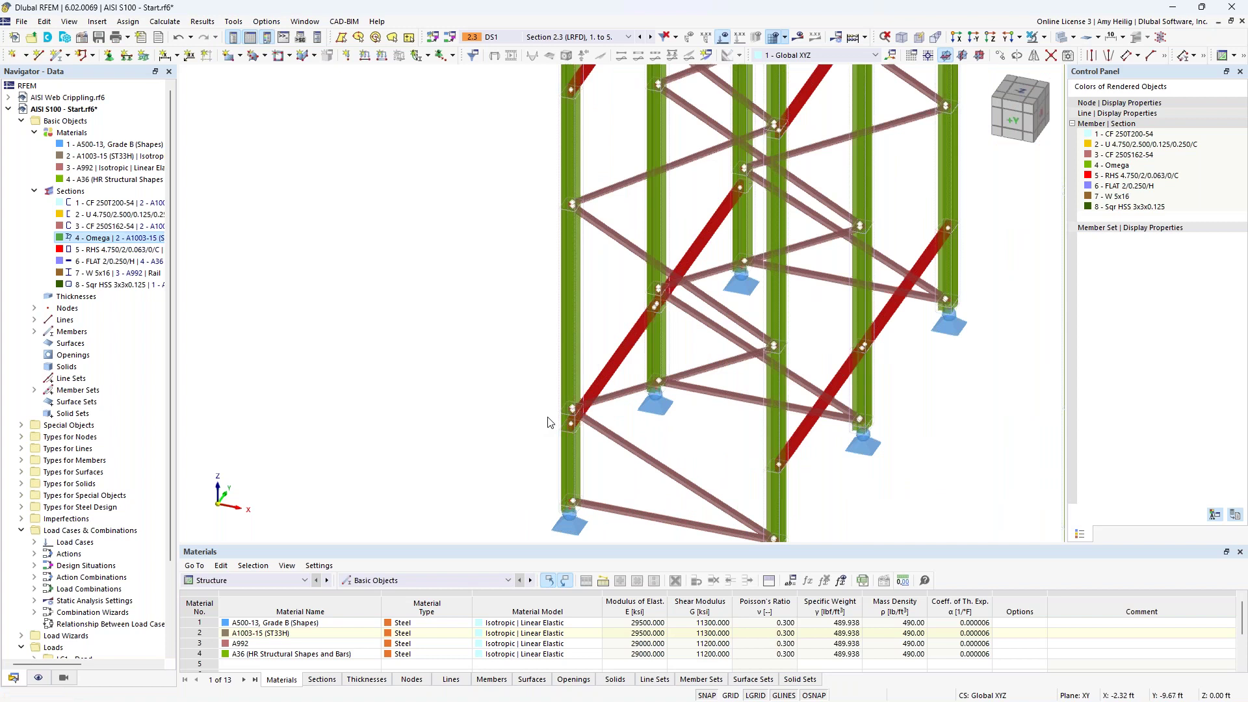
left_click(570, 448)
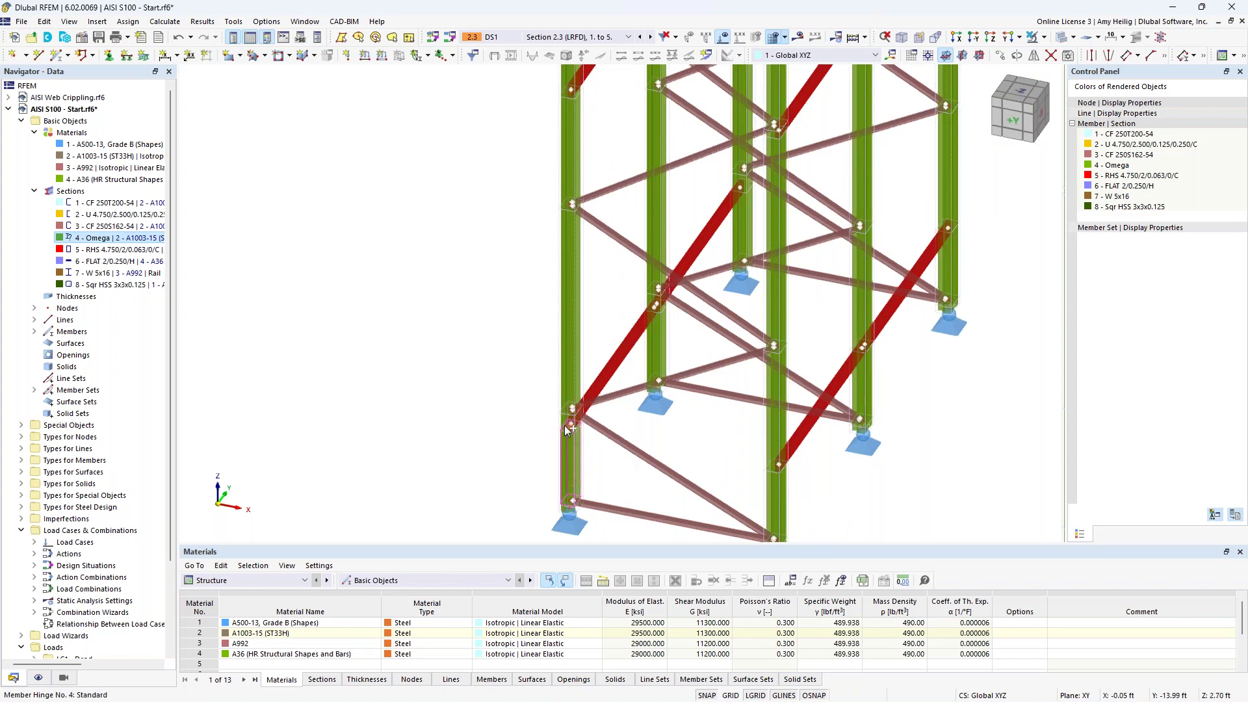
right_click(571, 181)
mouse_move(786, 239)
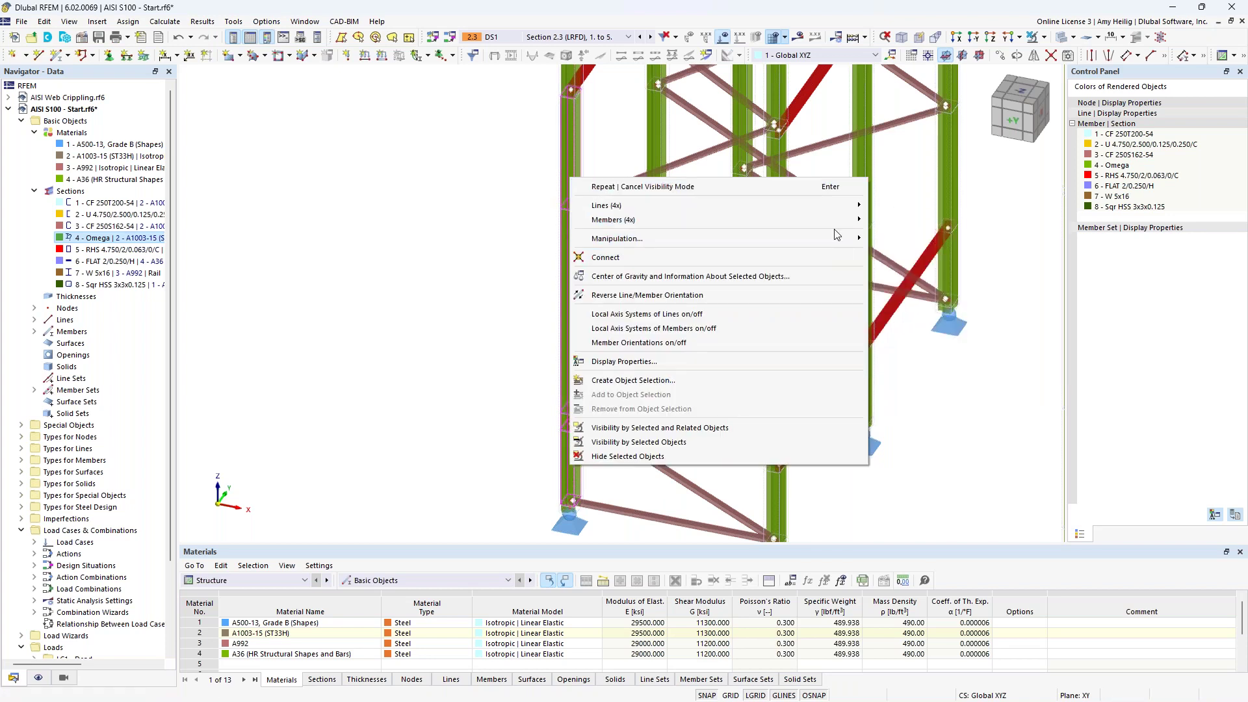
mouse_move(846, 223)
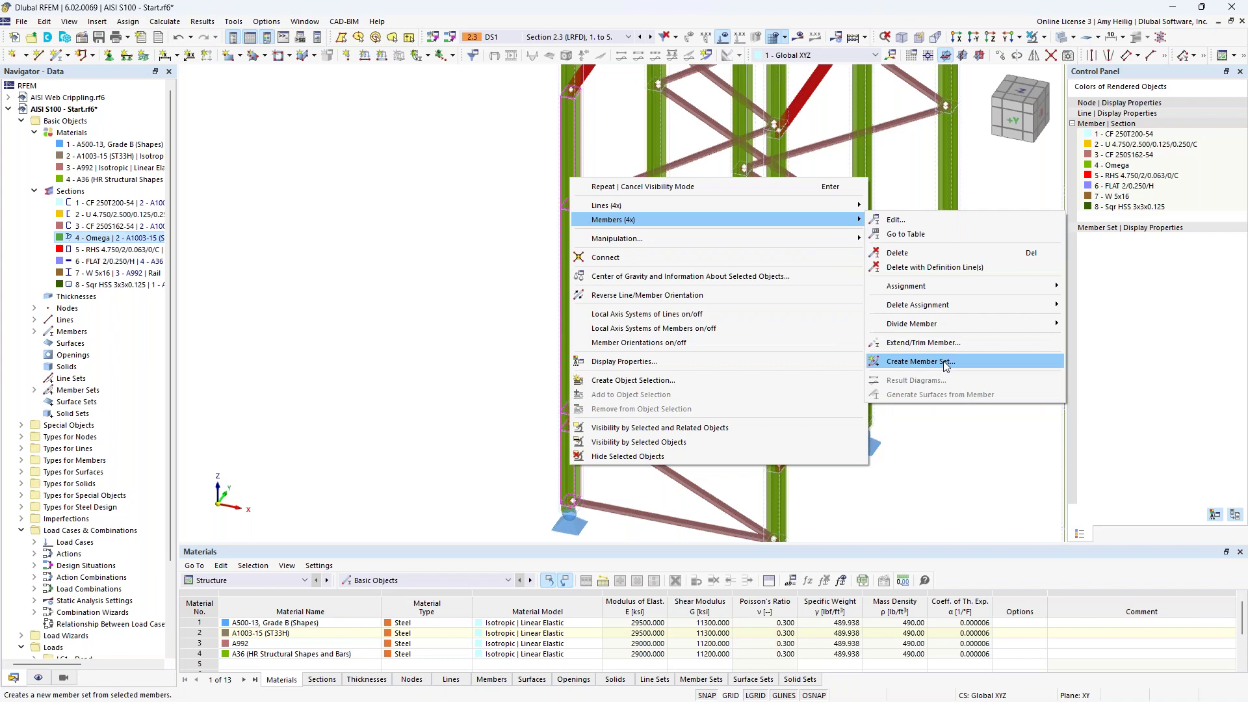
left_click(415, 277)
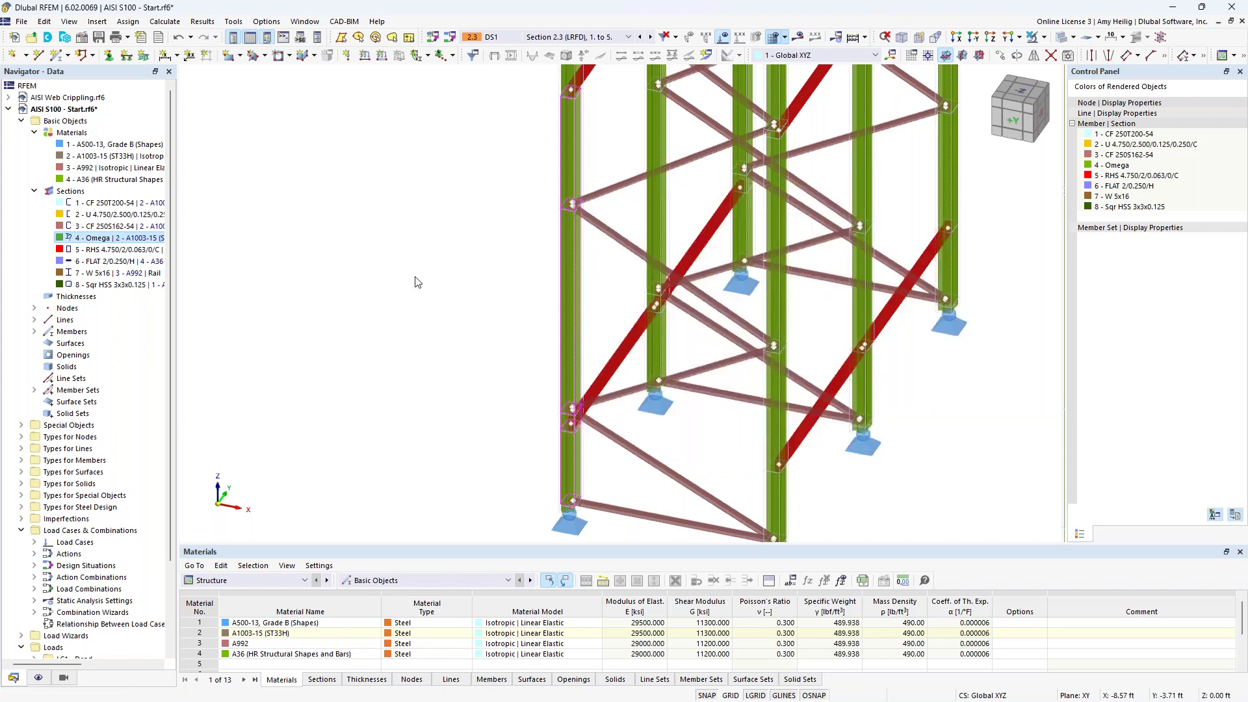
Step: Review the model's continuous member sets by highlighting sets 1, 2, 3 and 4 on the rack columns, and collapse their list
left_click(33, 191)
left_click(35, 132)
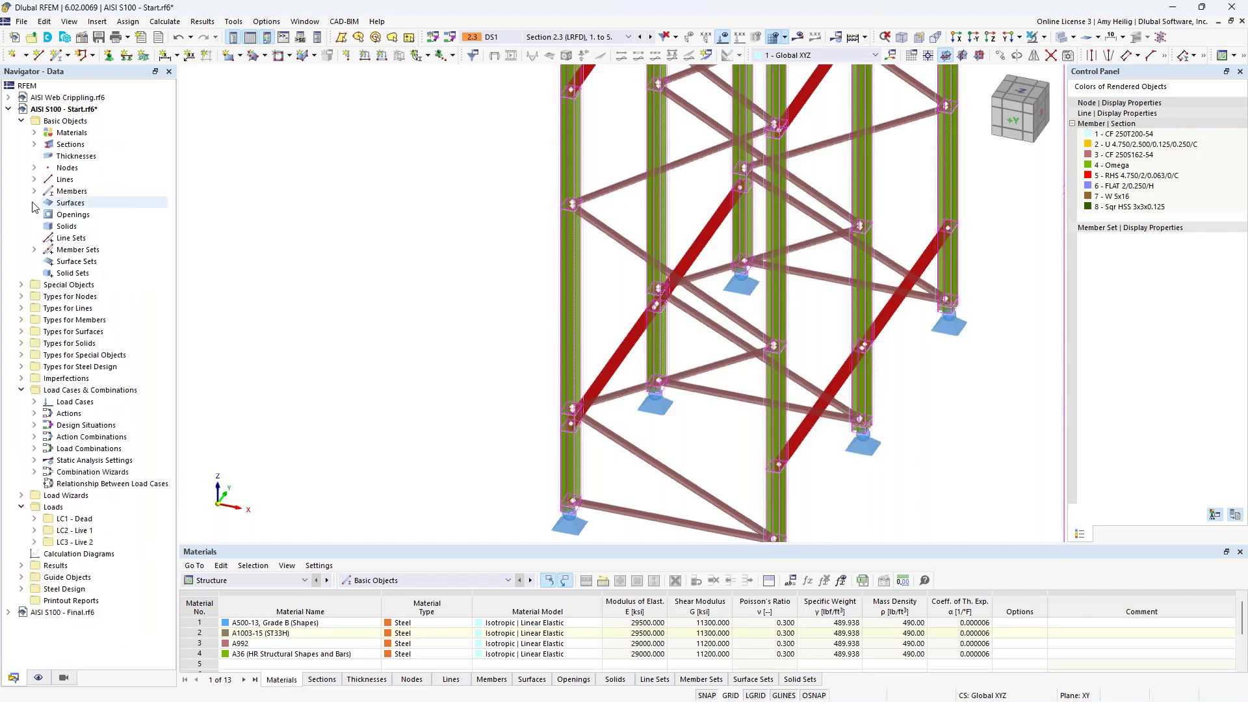
left_click(34, 250)
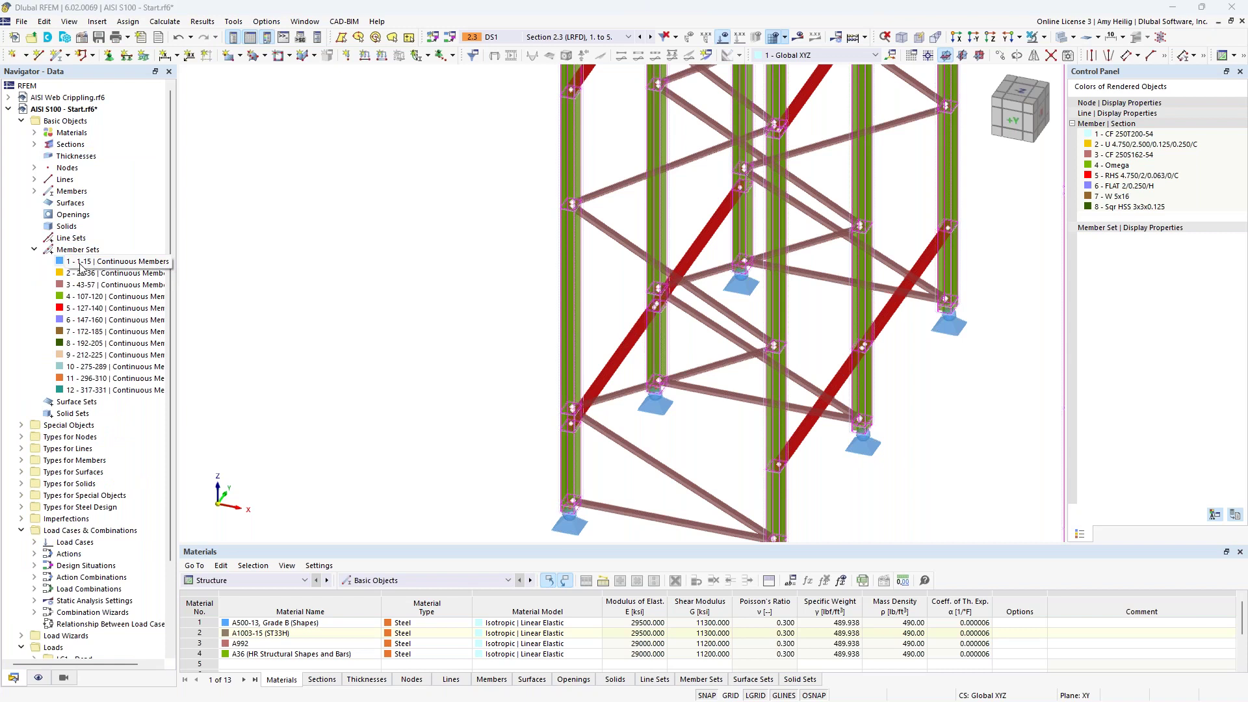
scroll(443, 401, "down", 3)
scroll(479, 360, "down", 2)
middle_click_drag(479, 359, 448, 426)
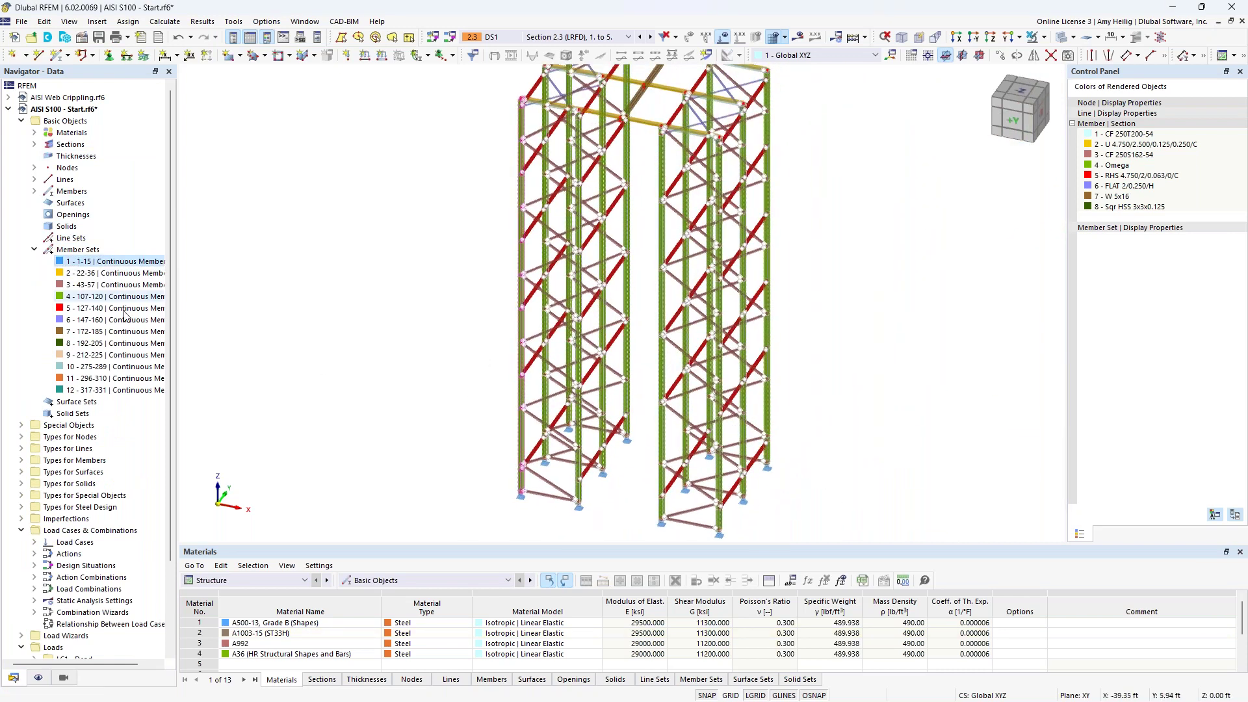
left_click(85, 276)
left_click(85, 286)
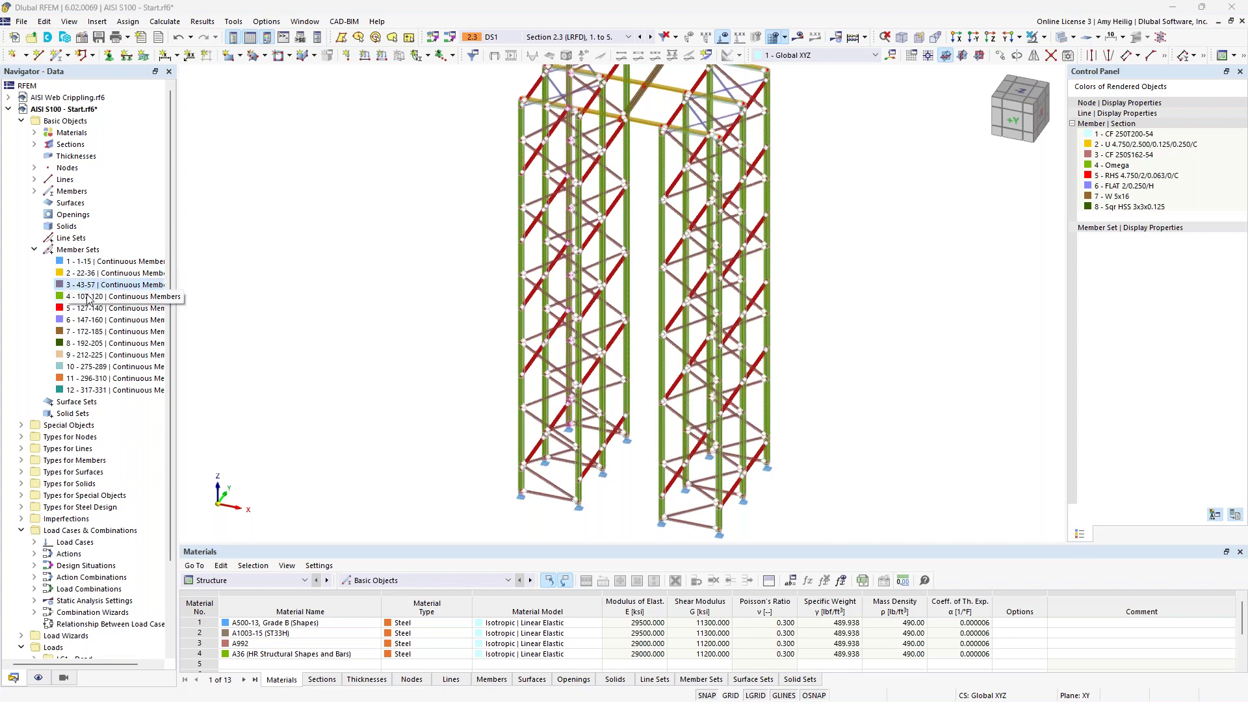
left_click(89, 299)
left_click(91, 355, "ctrl")
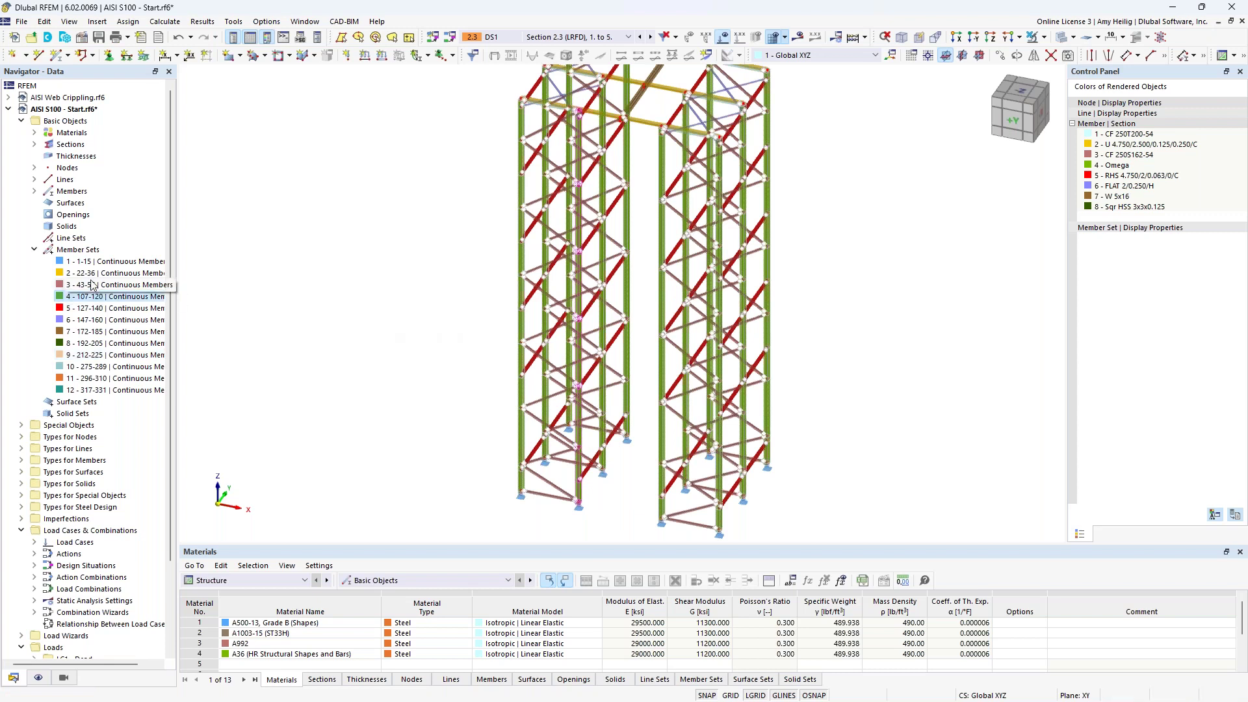
left_click(34, 250)
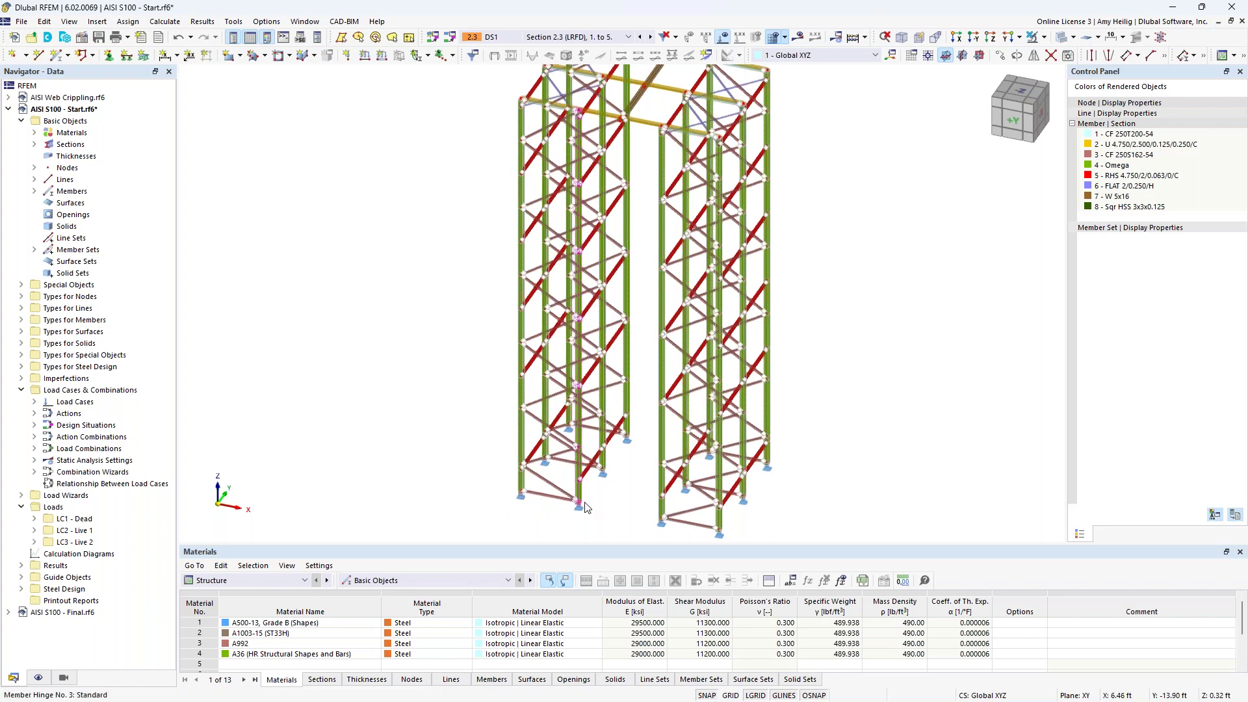
Step: Open the model's member hinges for editing, review the conditions of hinges 1 and 2, and leave them unchanged
scroll(581, 505, "up", 5)
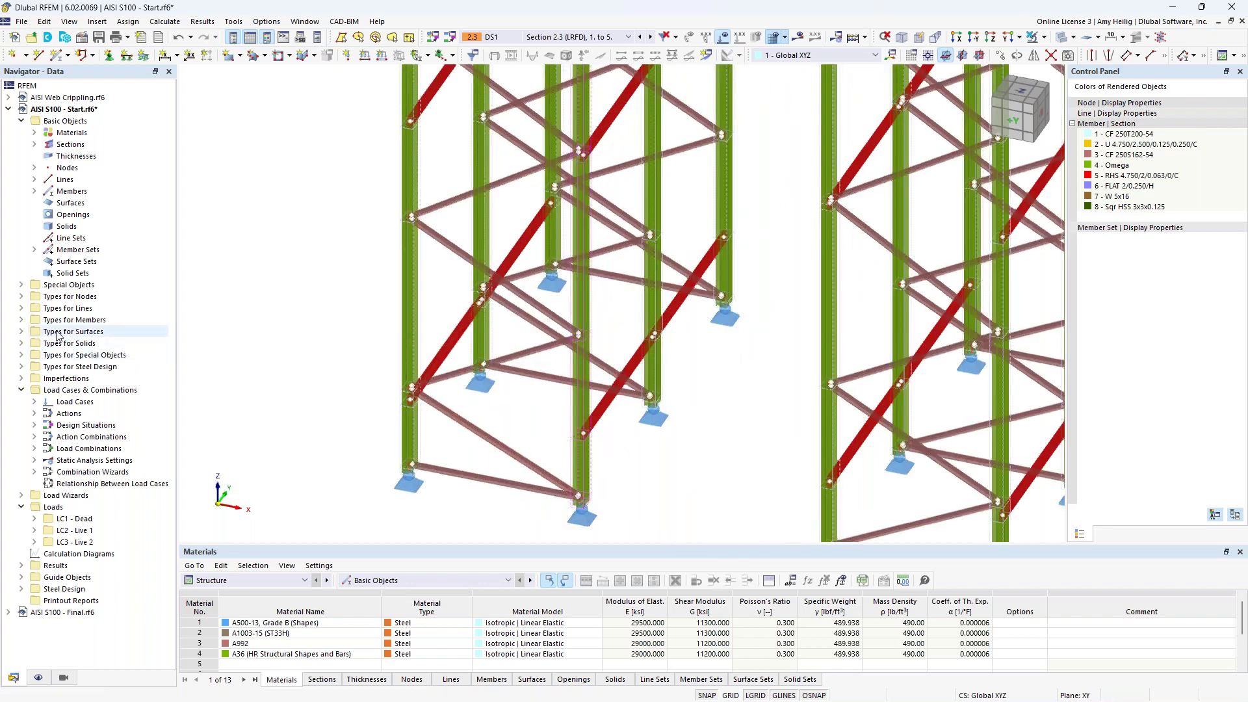
left_click(22, 320)
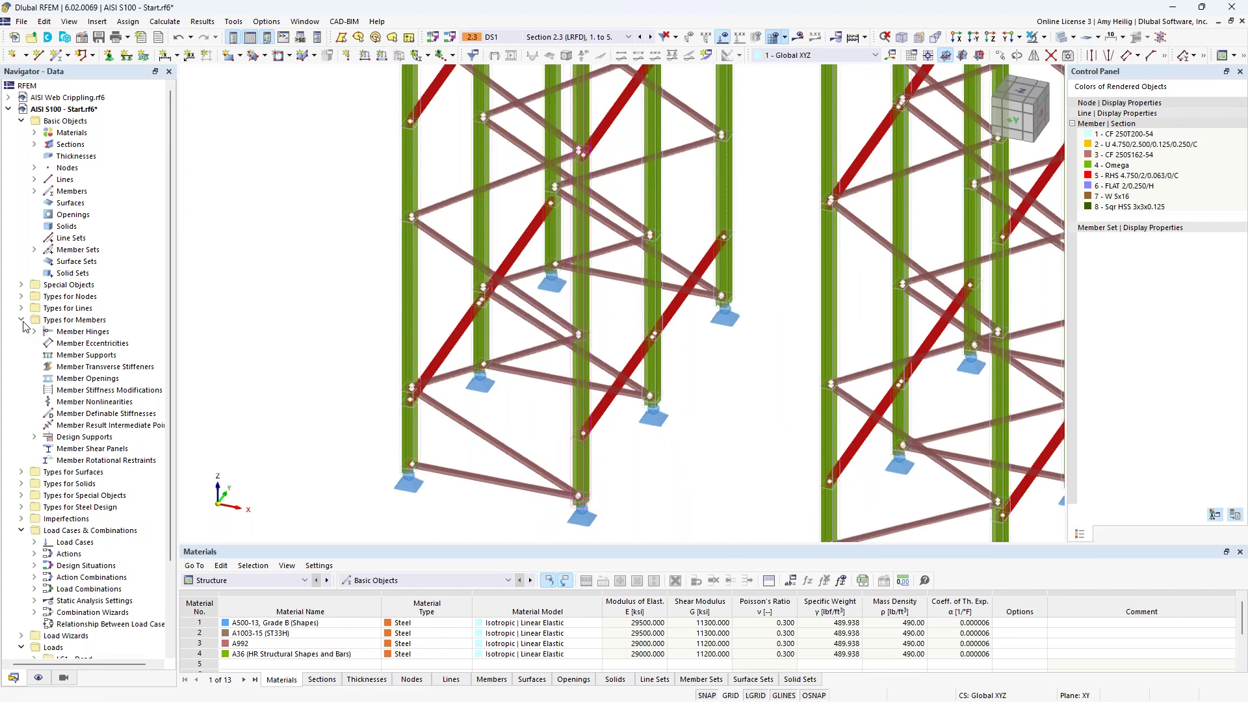
left_click(34, 332)
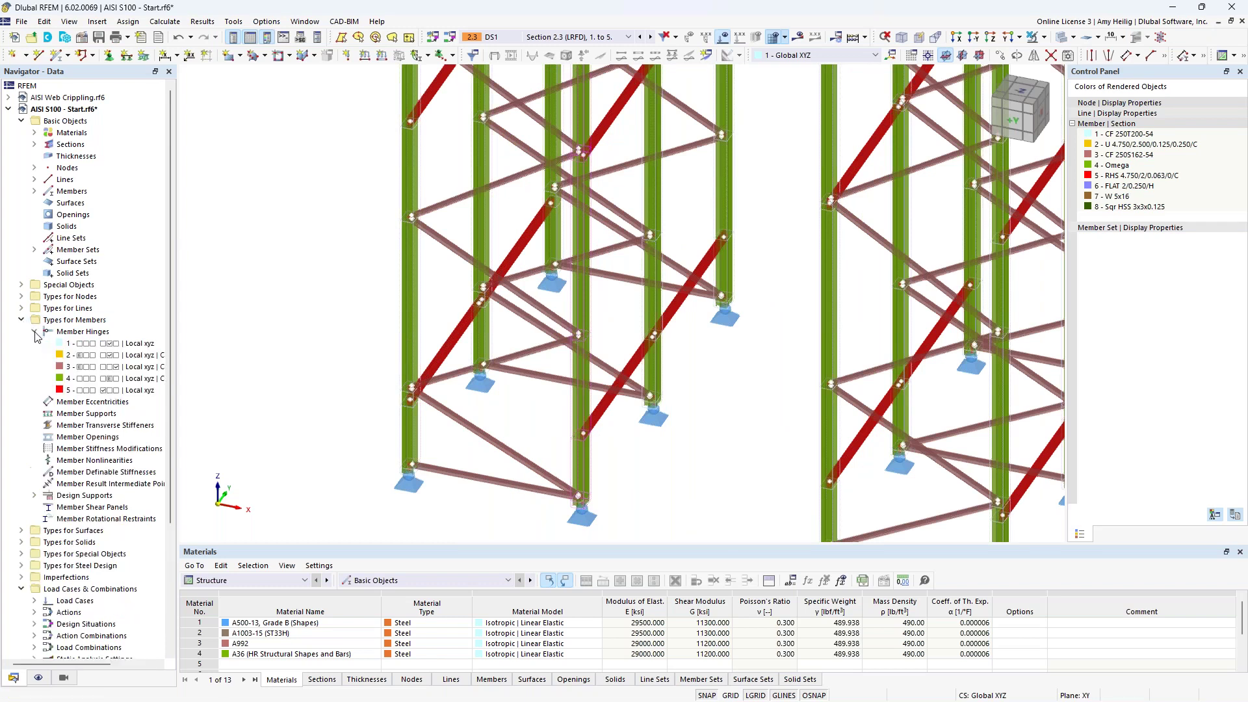
right_click(76, 333)
left_click(109, 343)
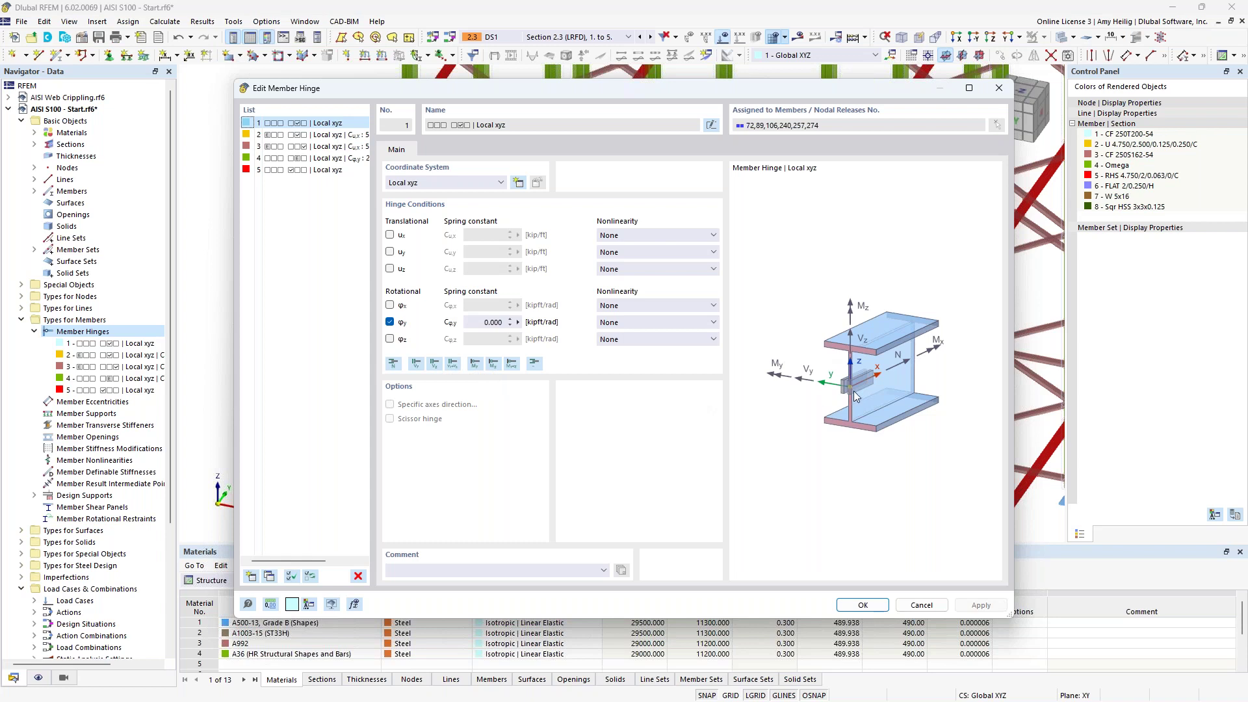
left_click(302, 138)
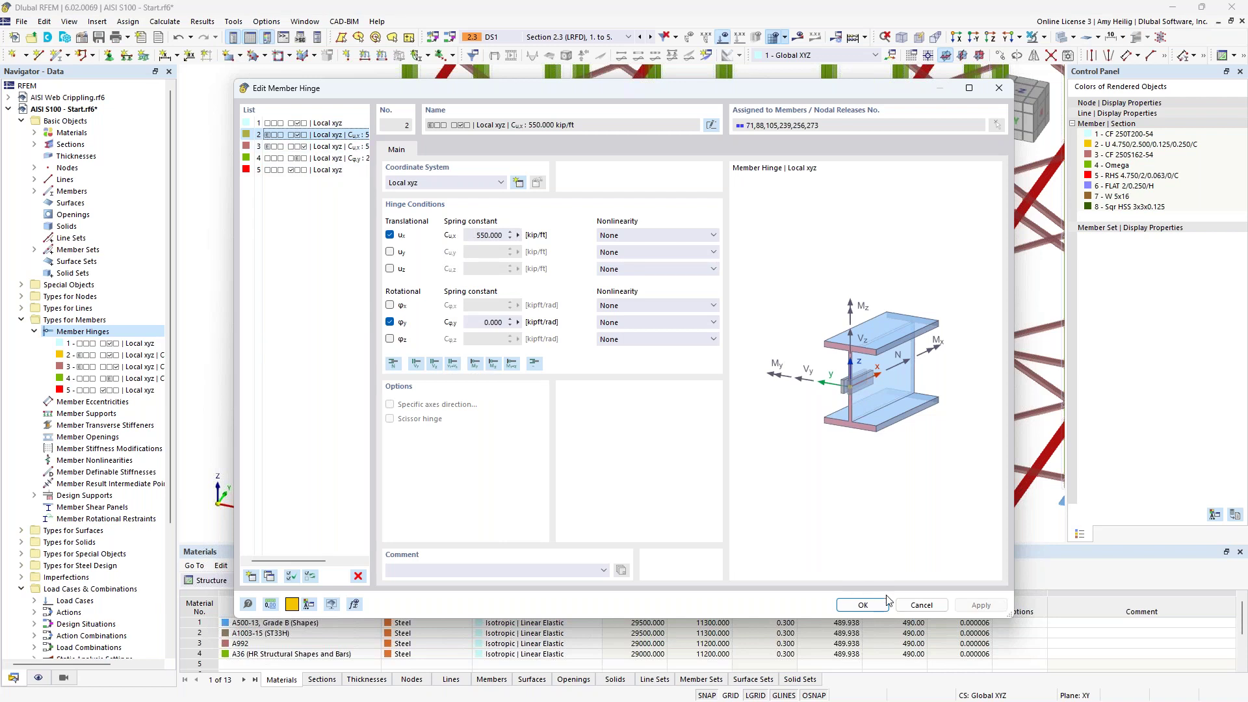
left_click(912, 606)
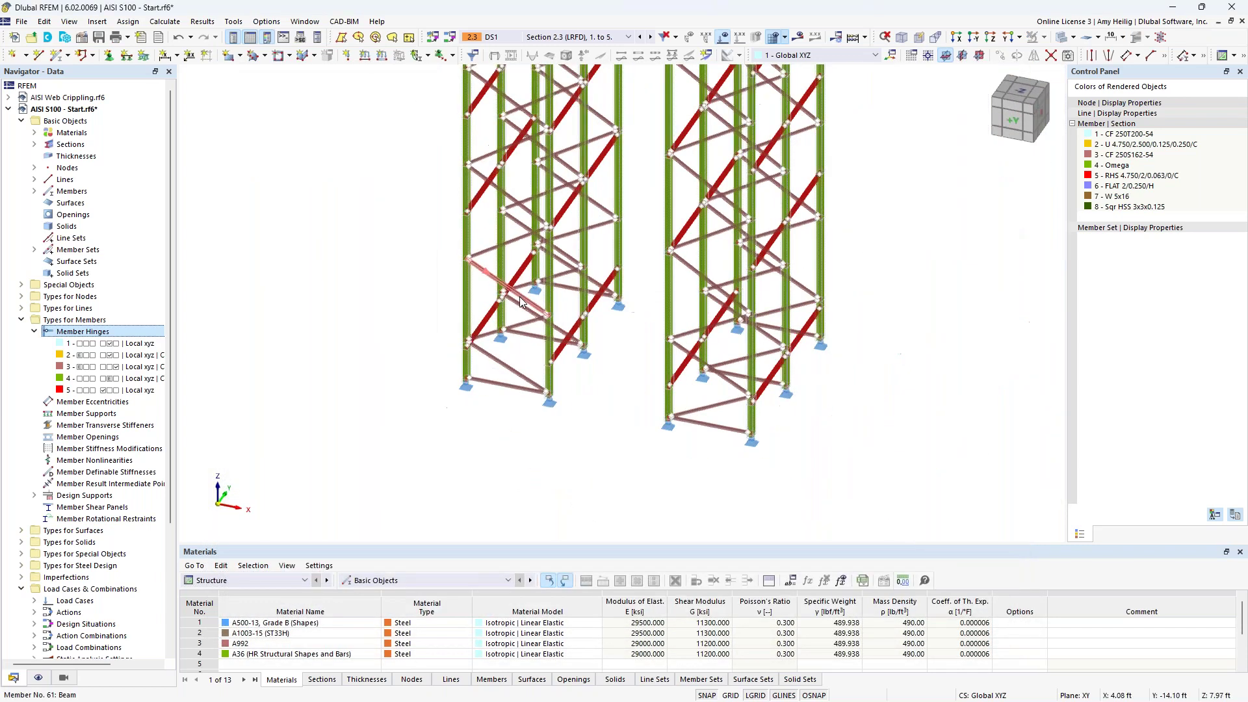
Step: Review where member hinges 1, 2 and 3 are used in the rack by highlighting them, and collapse the hinge list
left_click(132, 345)
scroll(505, 369, "down", 5)
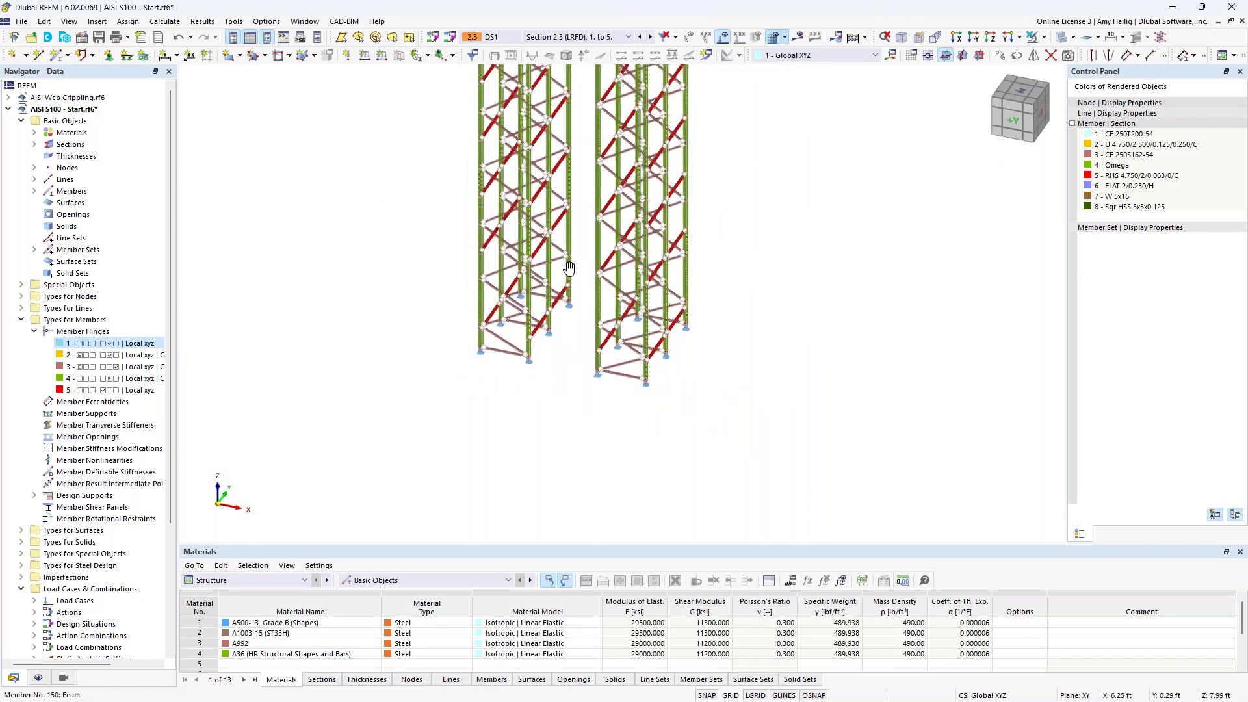
left_click(121, 355)
left_click(132, 371)
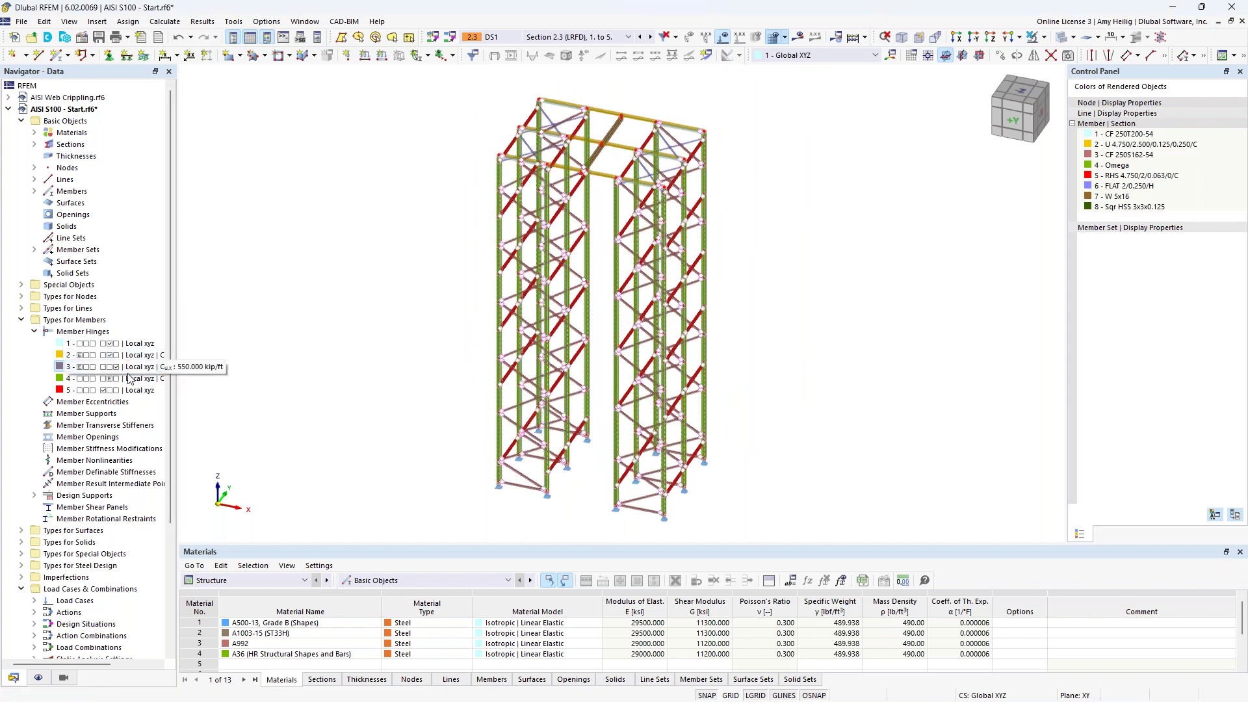
left_click(35, 331)
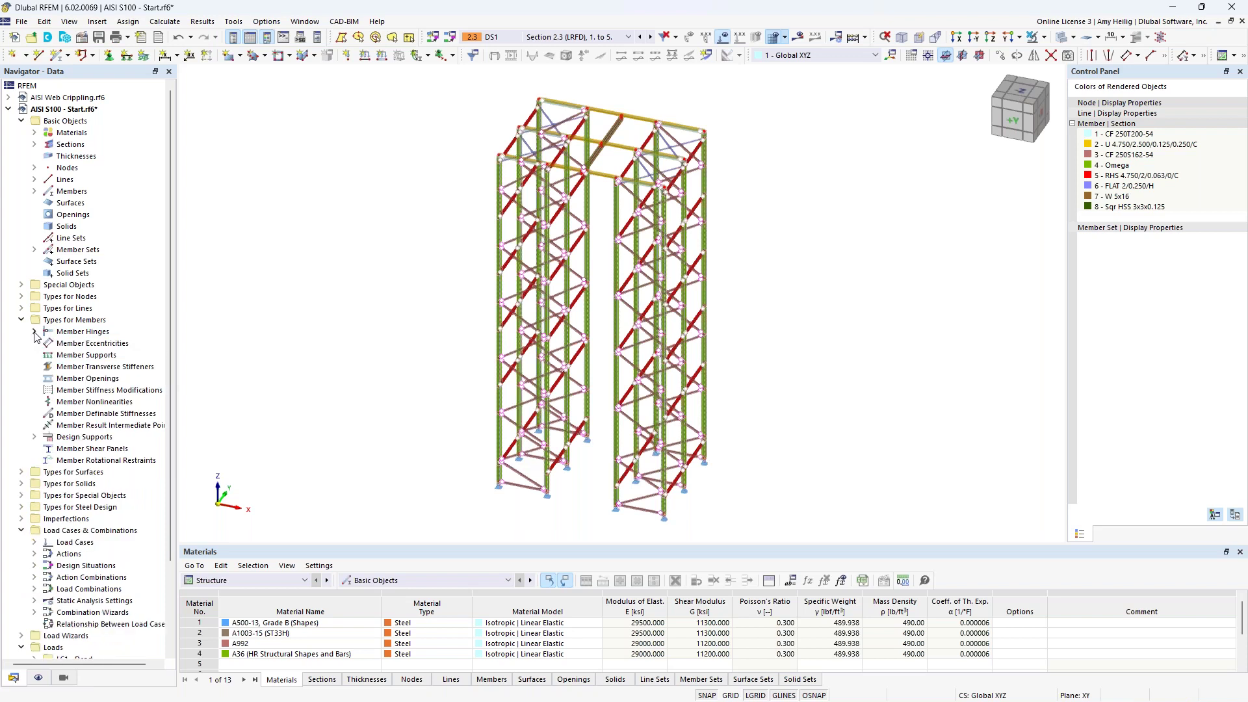
Step: Open the nodal support at a front column base and examine its support conditions and the nonlinearity options for rotation about X
middle_click_drag(448, 479, 535, 512)
scroll(555, 520, "up", 5)
scroll(555, 523, "up", 2)
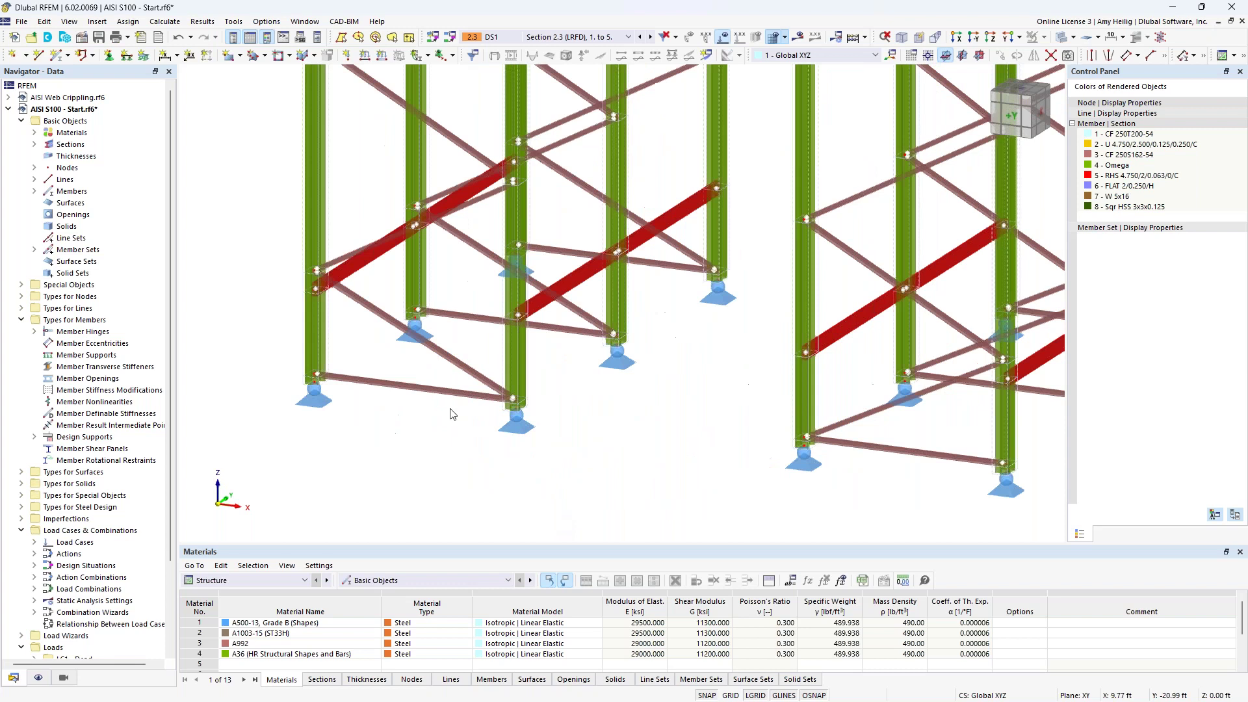
left_click(110, 57)
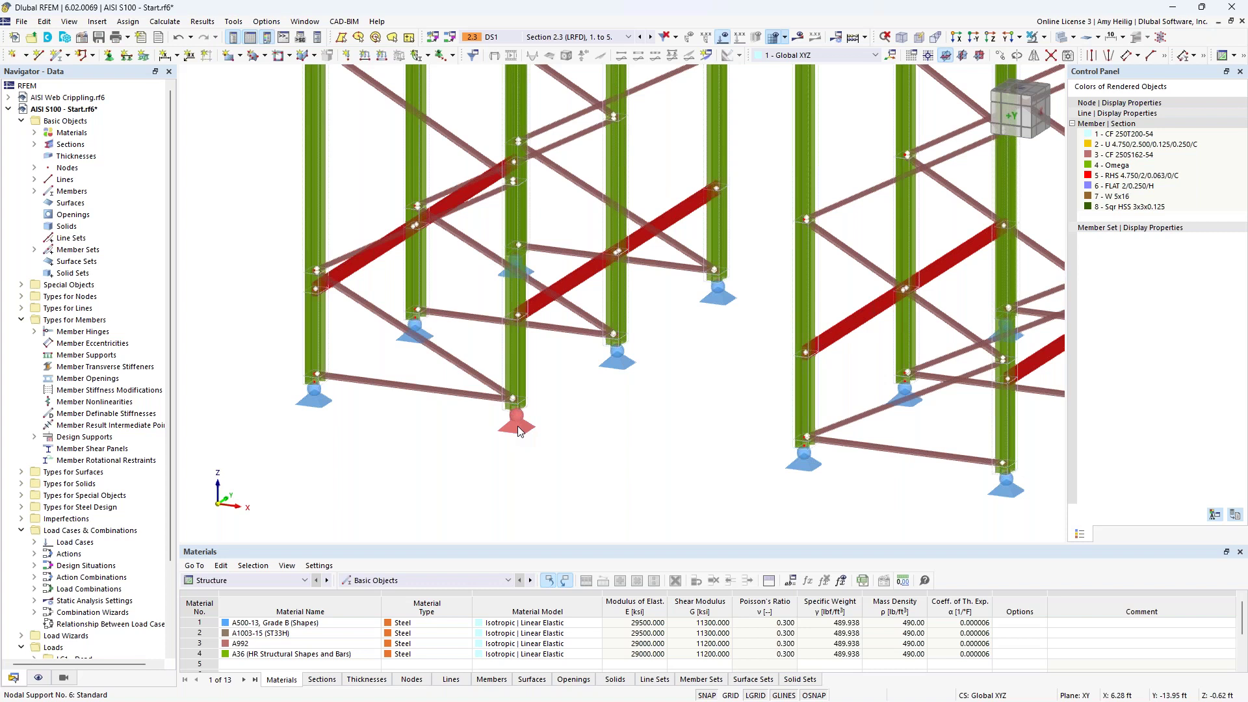
double_click(618, 412)
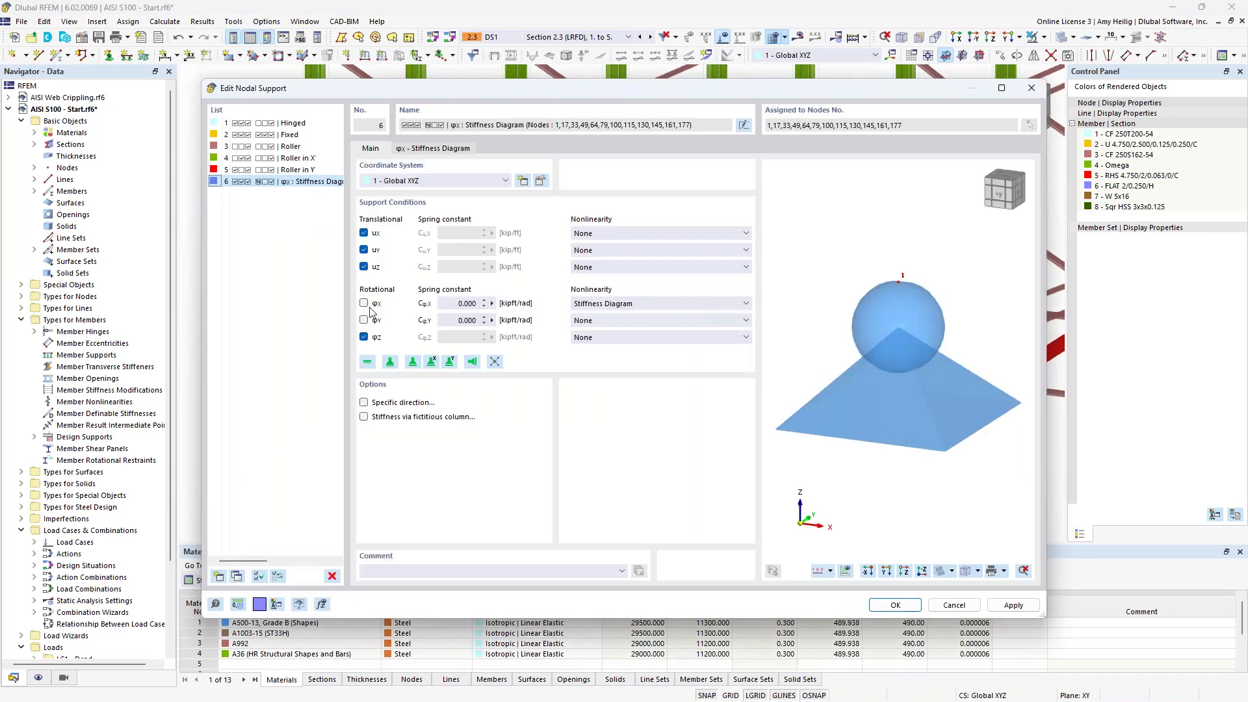
left_click_drag(435, 89, 528, 82)
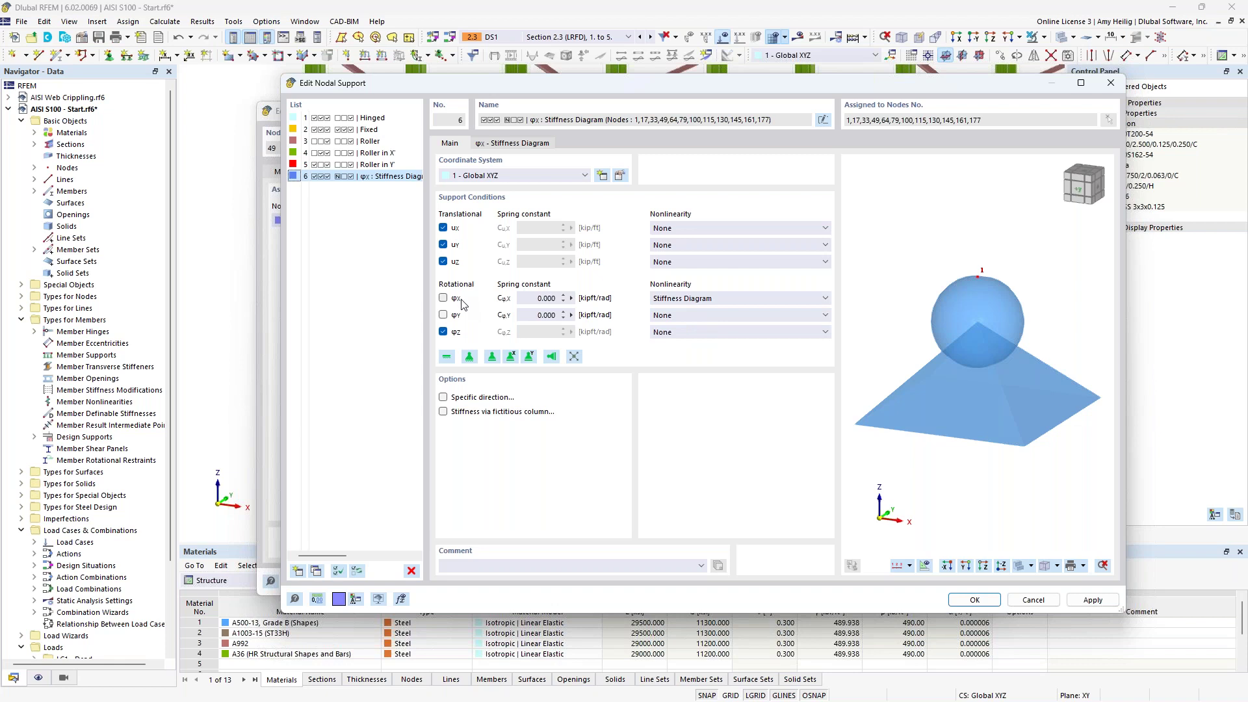
left_click(675, 299)
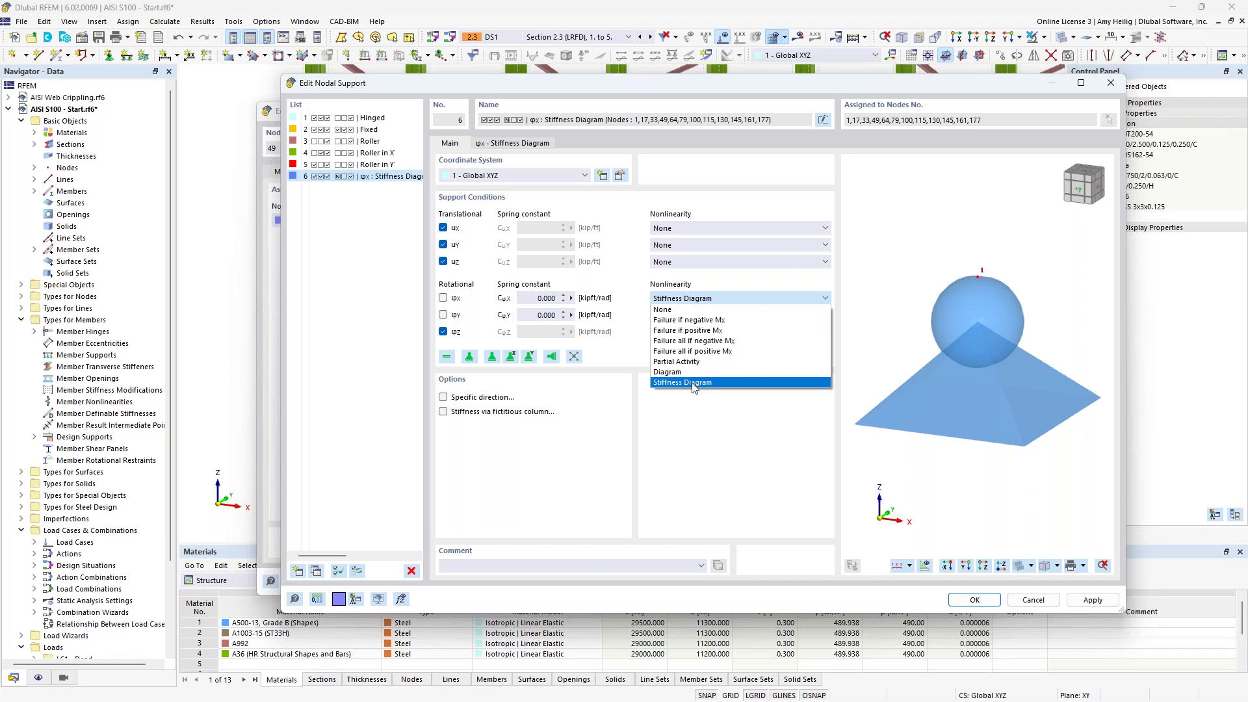
left_click(701, 415)
Step: Review the support's φx stiffness diagram, close the support and node editing without changes, and clear the selection
left_click(522, 144)
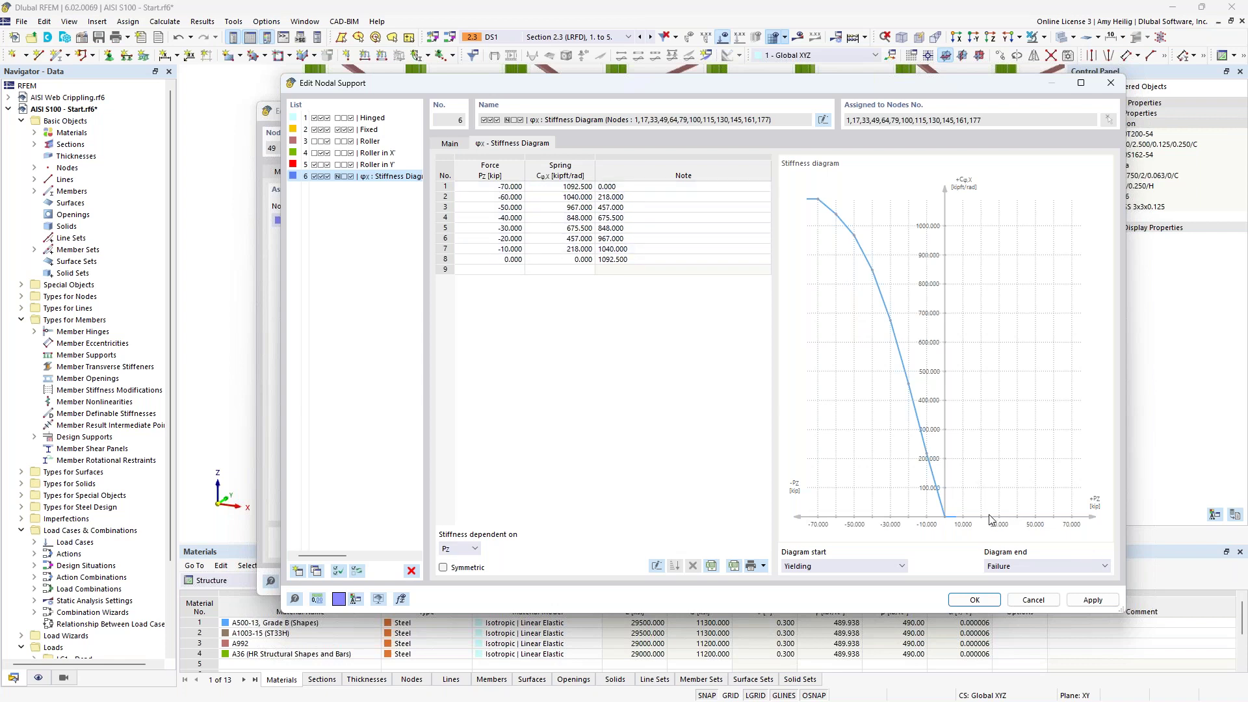
left_click(1036, 601)
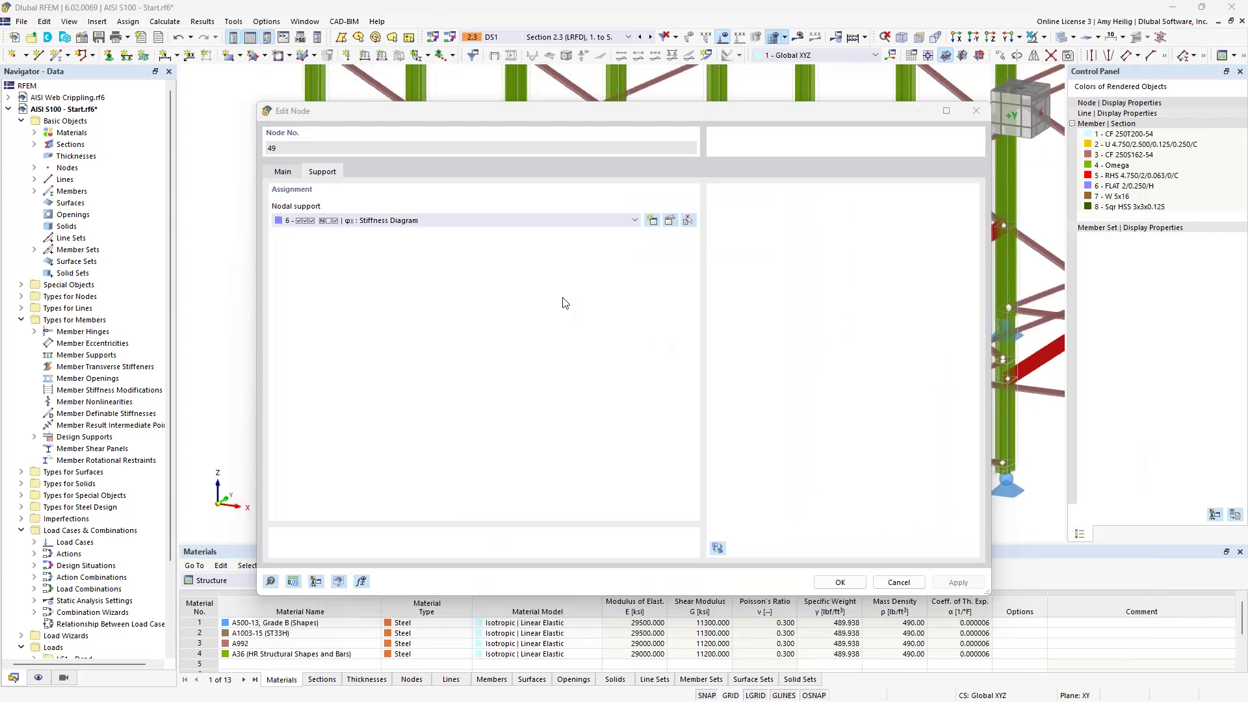
left_click(898, 581)
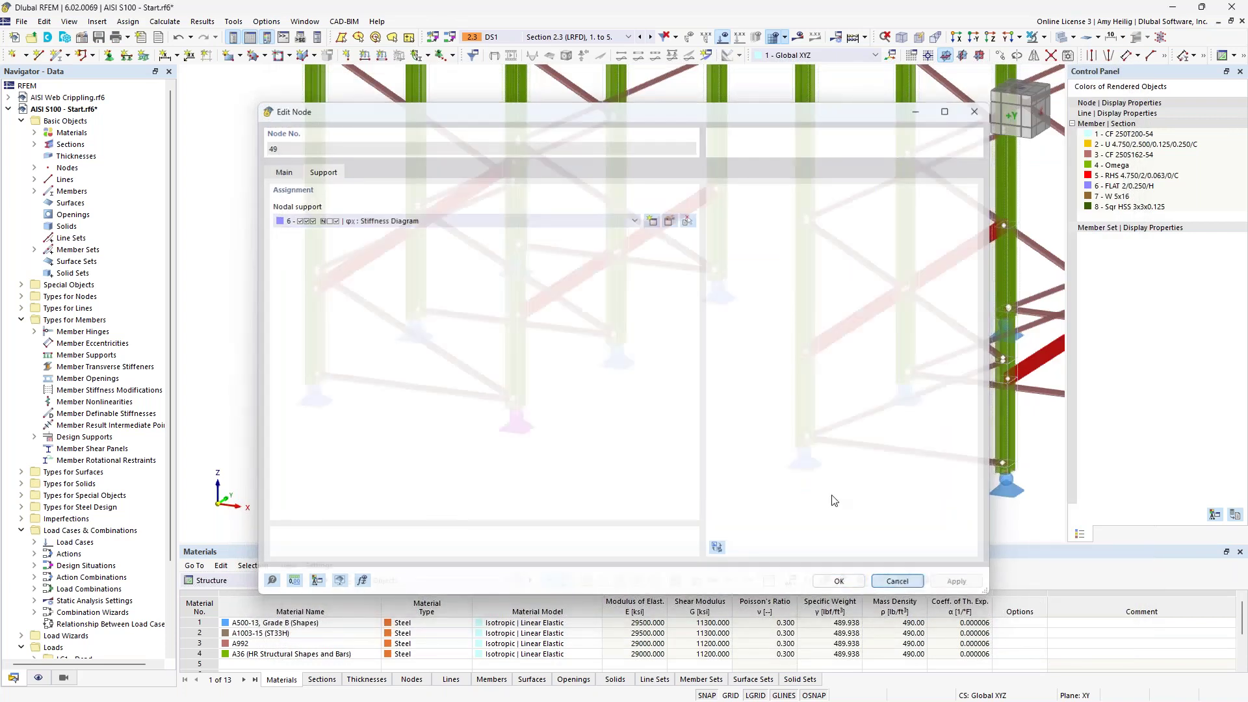
scroll(674, 401, "down", 1)
left_click(647, 426)
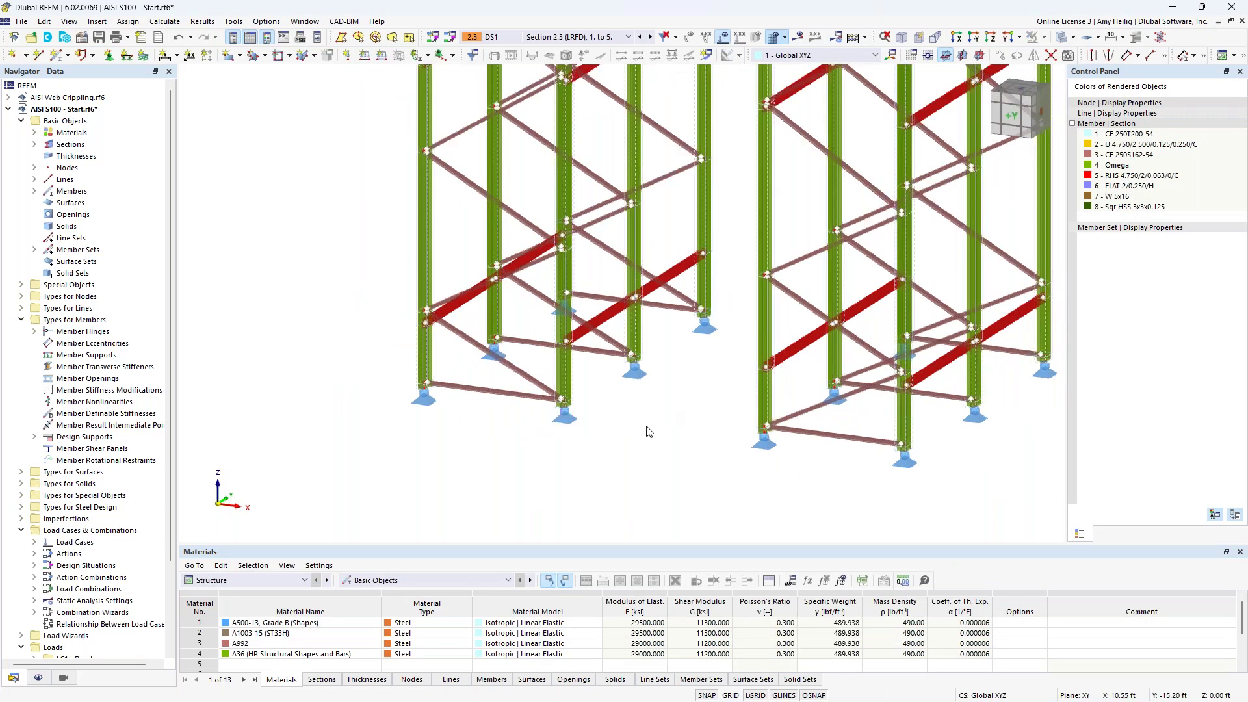
Step: Activate load case LC1 Dead, open its settings, and review the self-weight and available action categories without changing them
scroll(649, 426, "down", 5)
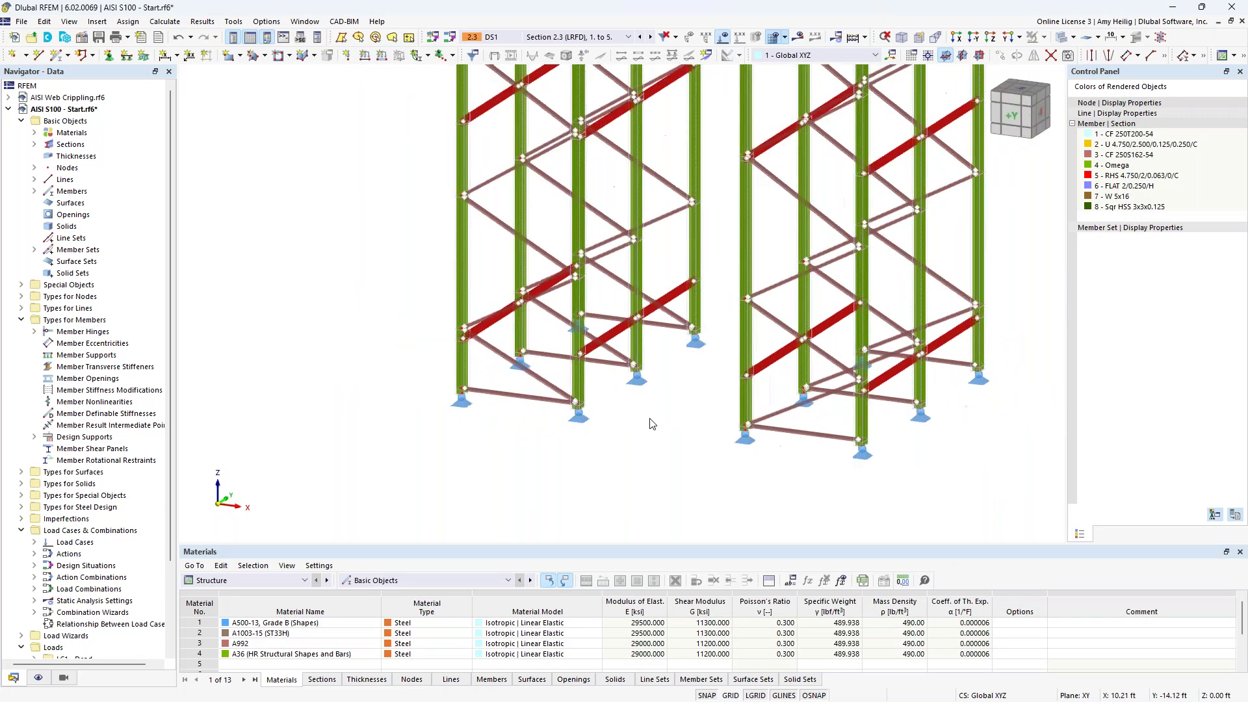
middle_click_drag(663, 367, 606, 441)
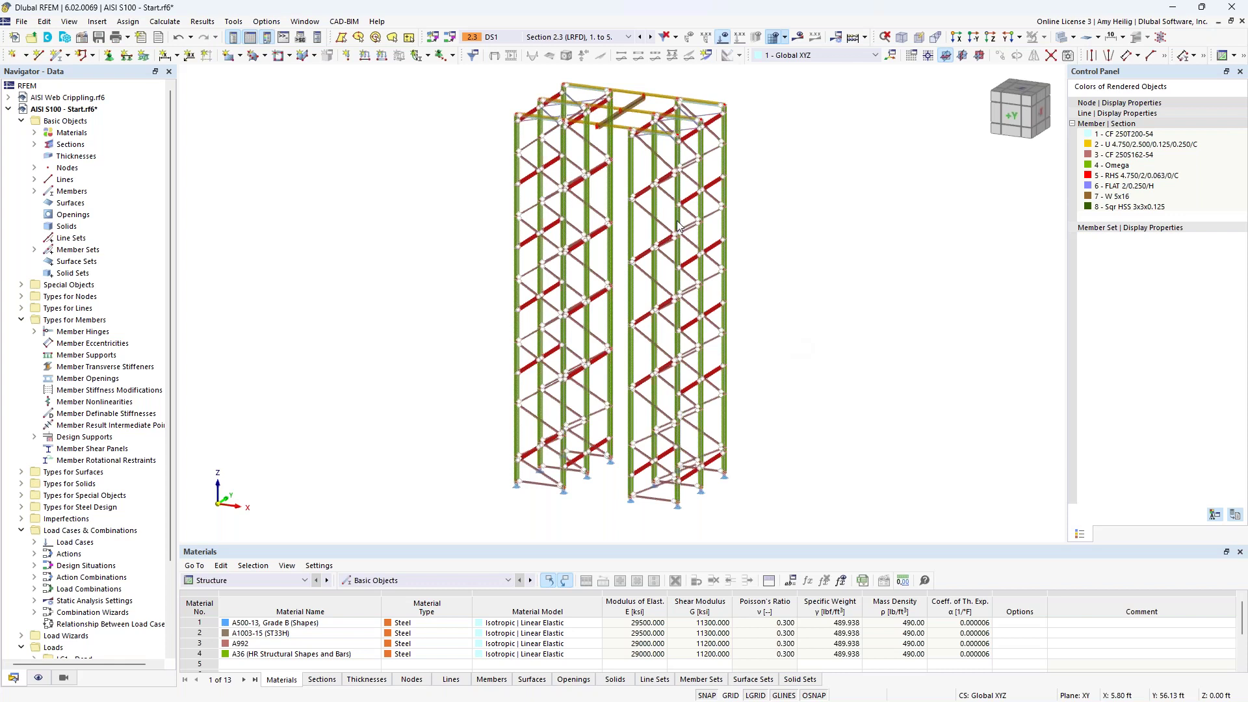
left_click(545, 38)
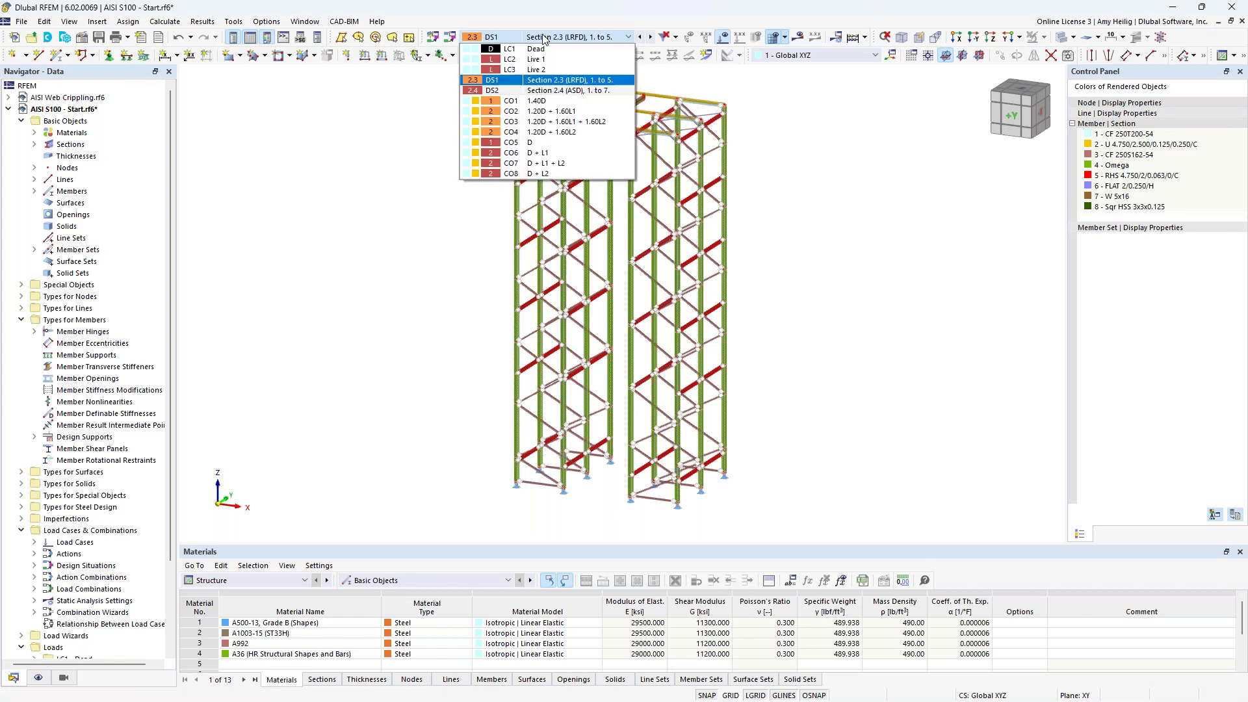
left_click(543, 51)
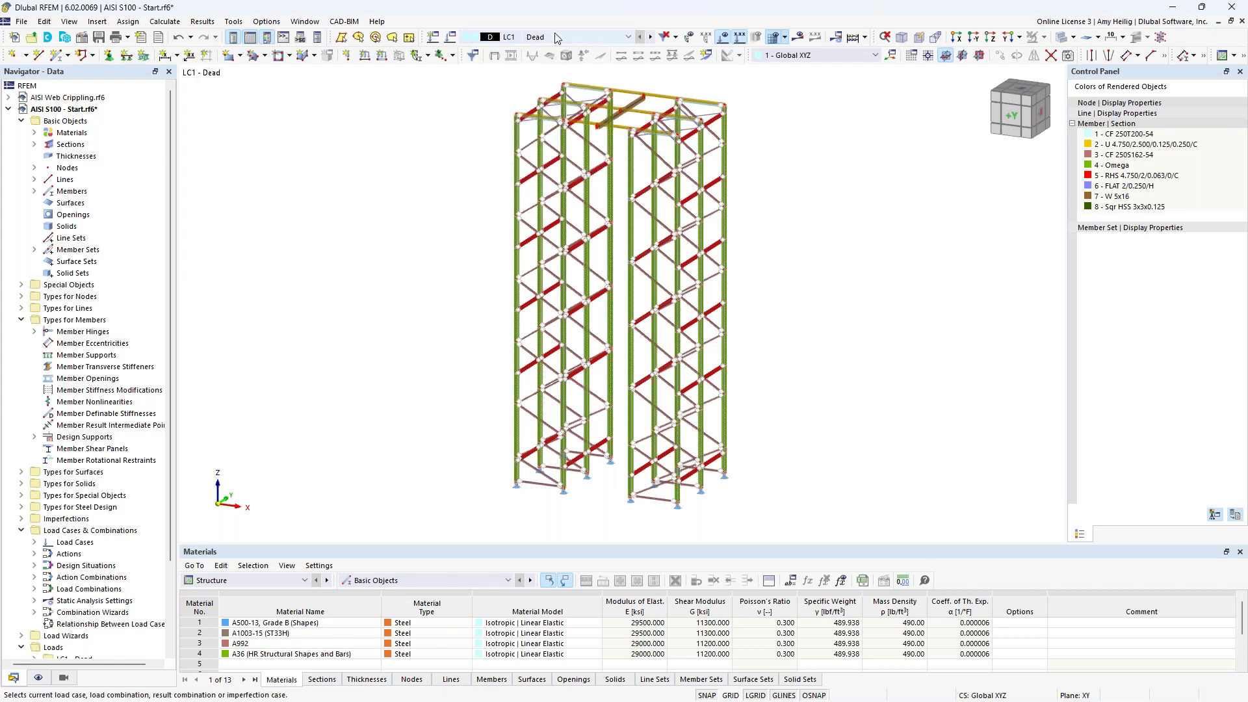
left_click(451, 40)
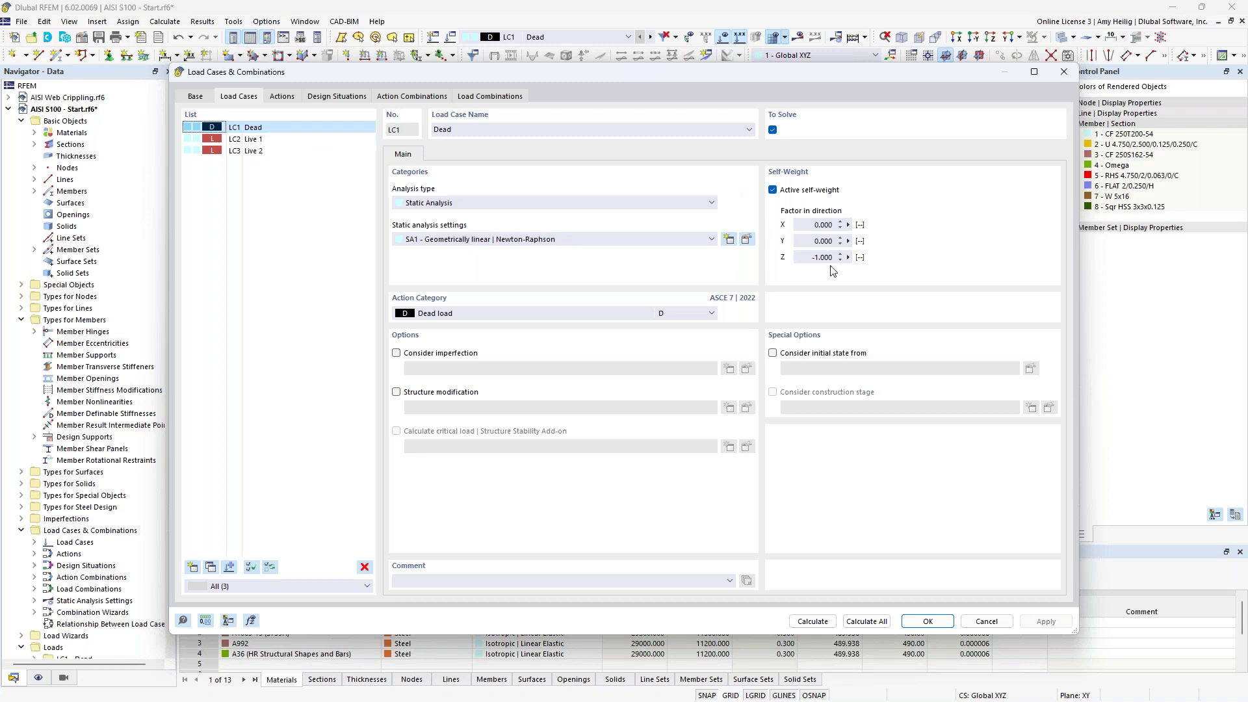
left_click(618, 312)
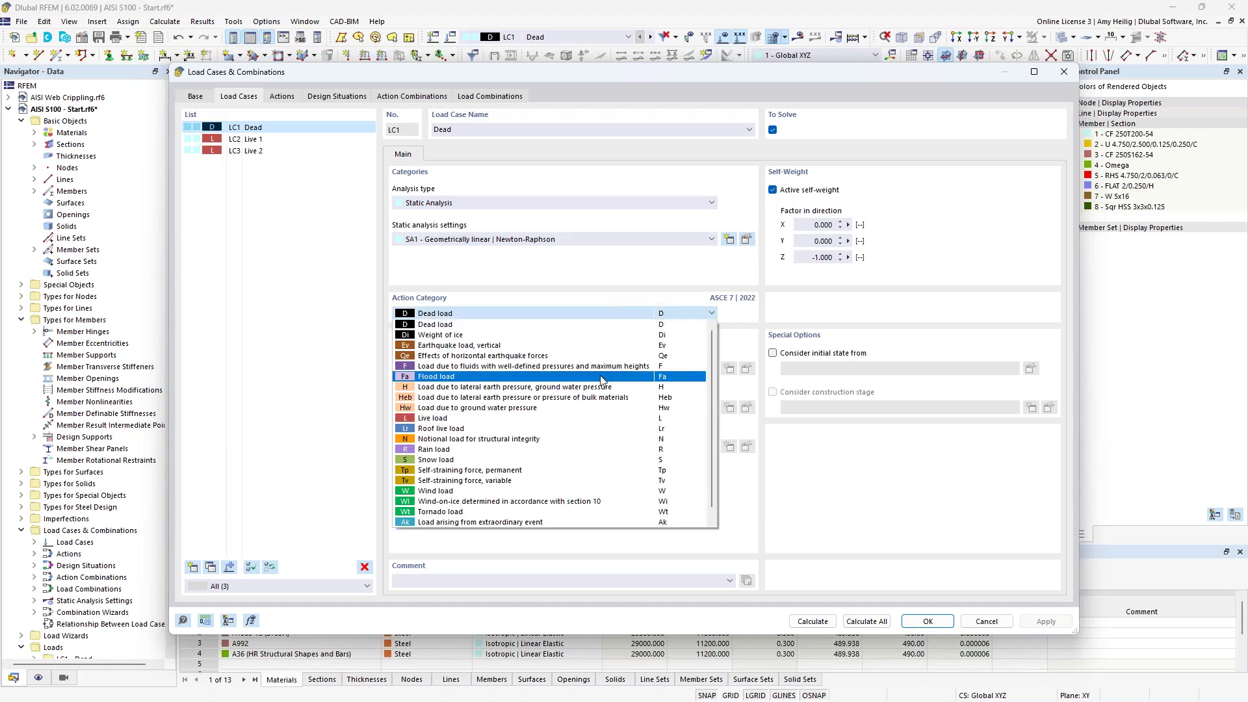
left_click(577, 268)
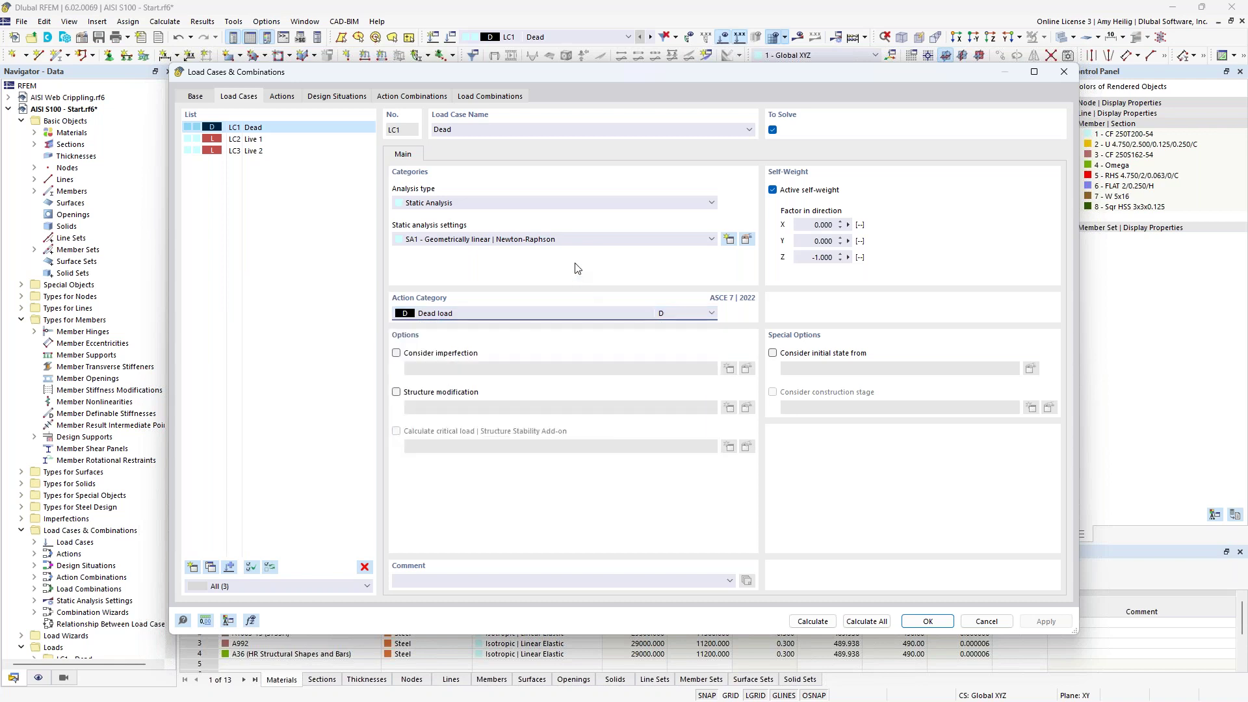
Step: Review the standards available for load case classification and the combination wizard, keeping ASCE 7 2022
left_click(199, 98)
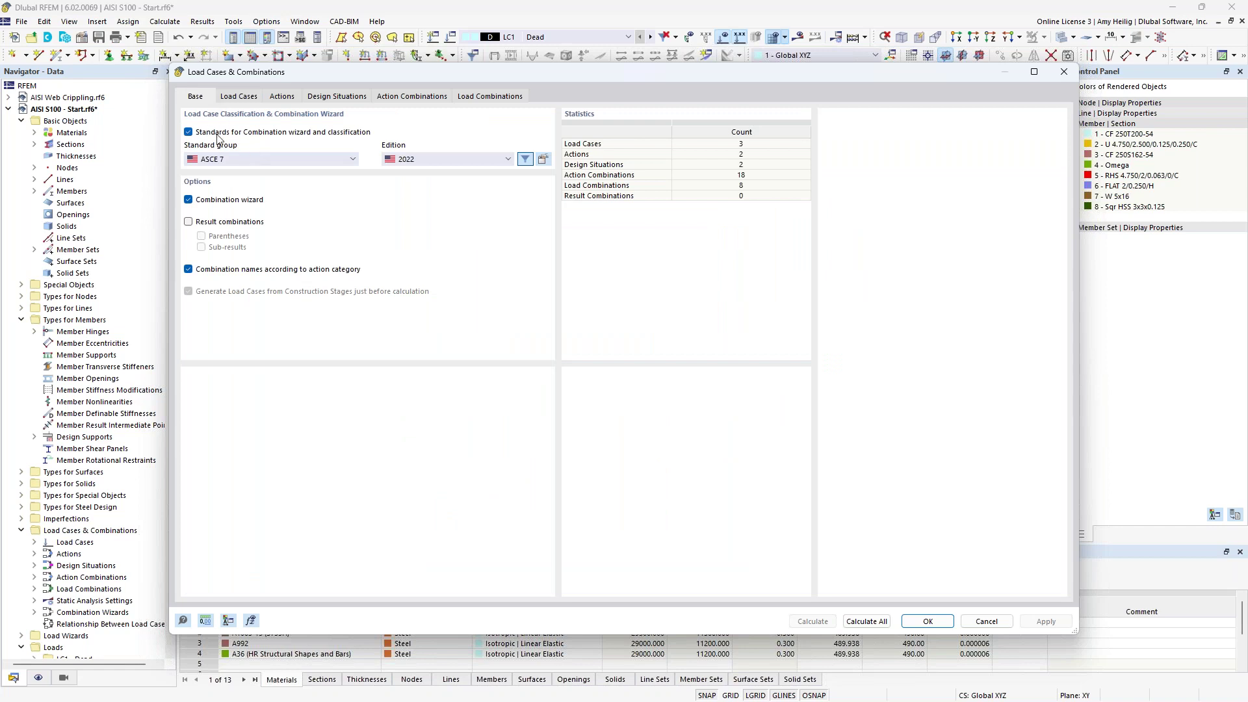
left_click(253, 161)
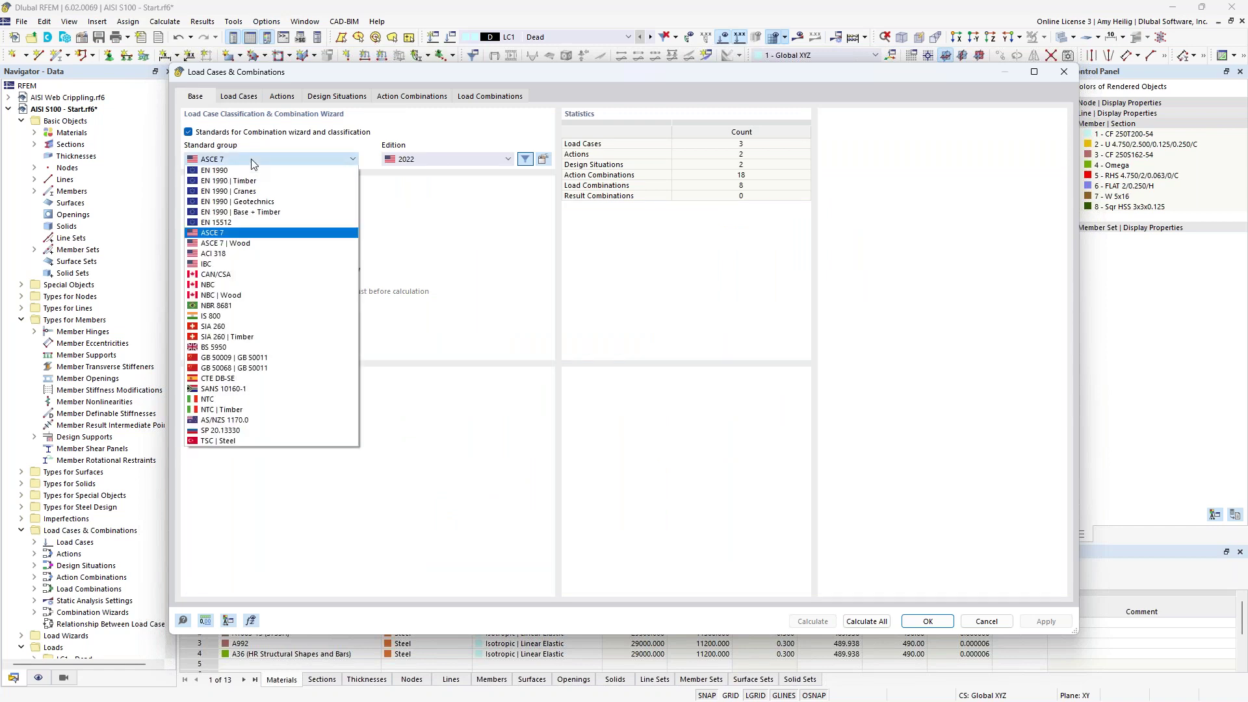
left_click(410, 238)
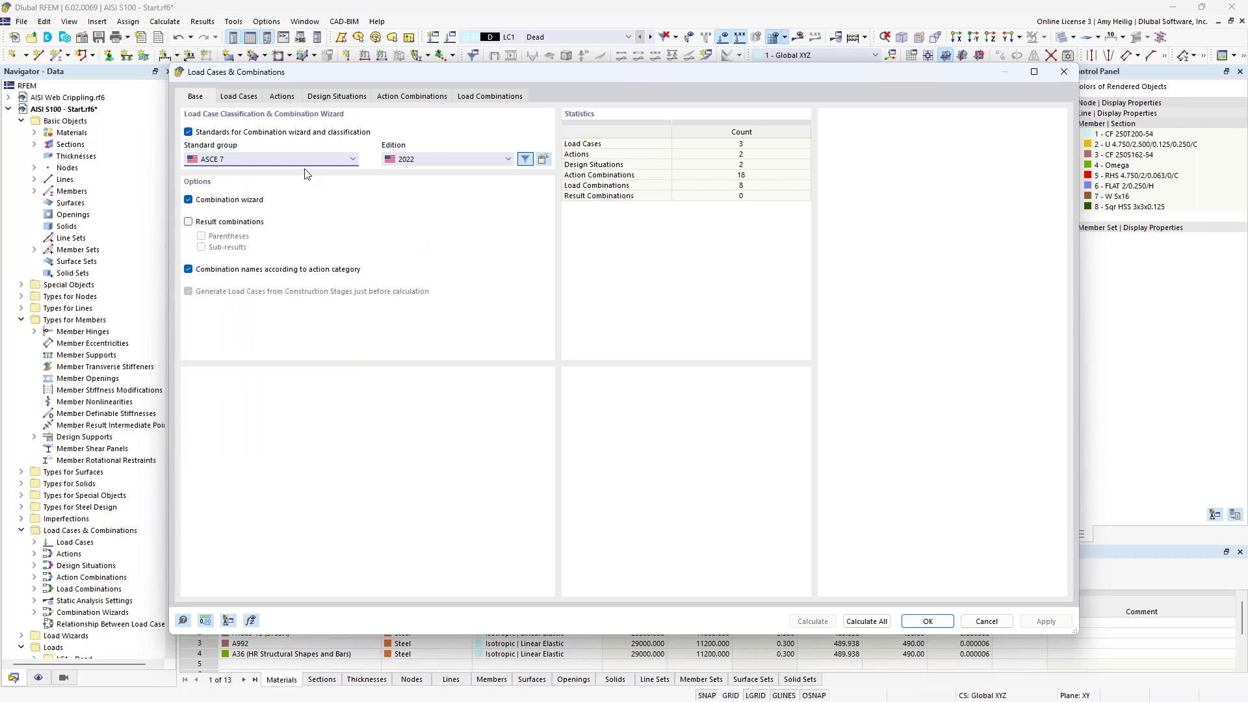
Step: Review the settings of load cases LC2 Live 1 and LC3 Live 2, and close the load case settings
left_click(252, 98)
left_click(251, 140)
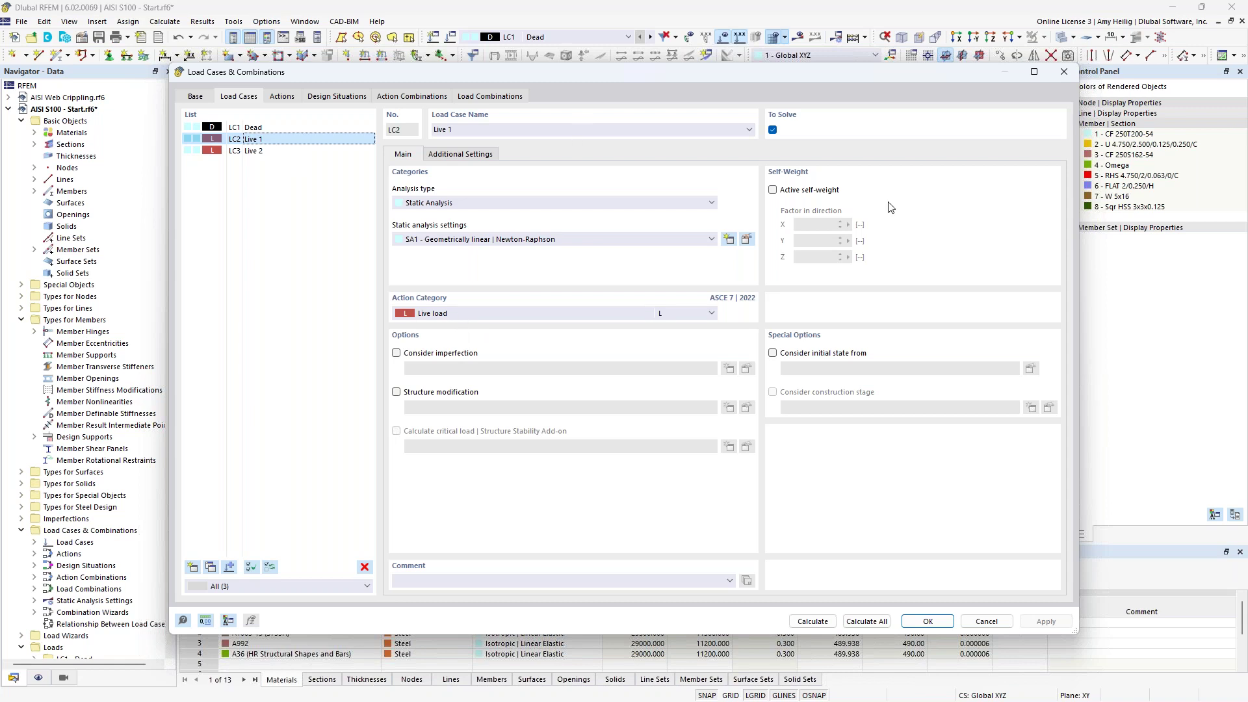
left_click(253, 152)
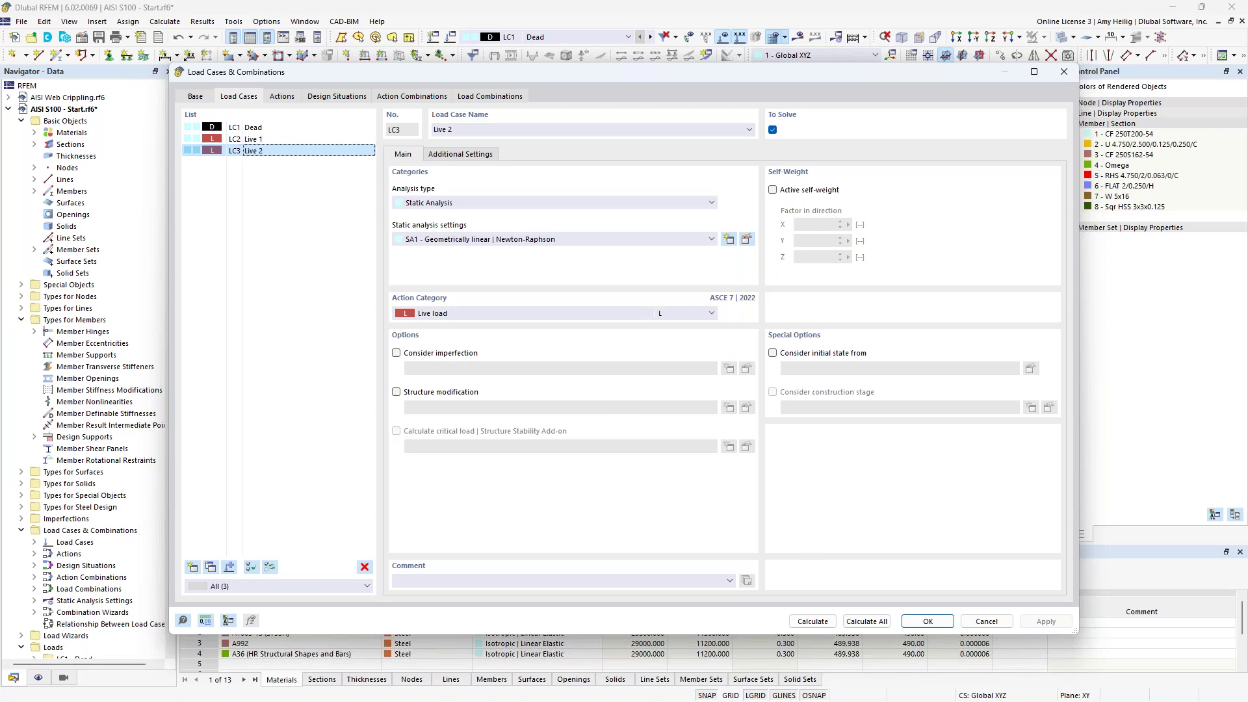
left_click(929, 621)
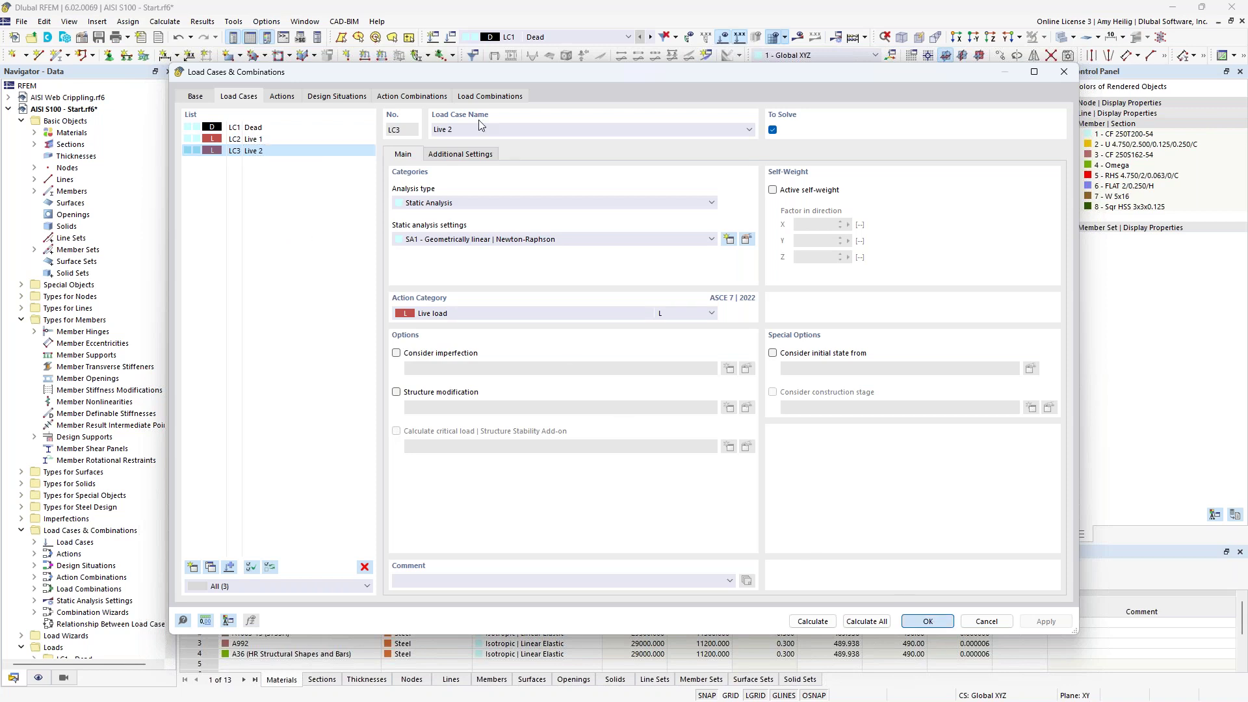
Step: Activate load case LC1 Dead to view the whole rack model under it
left_click(545, 38)
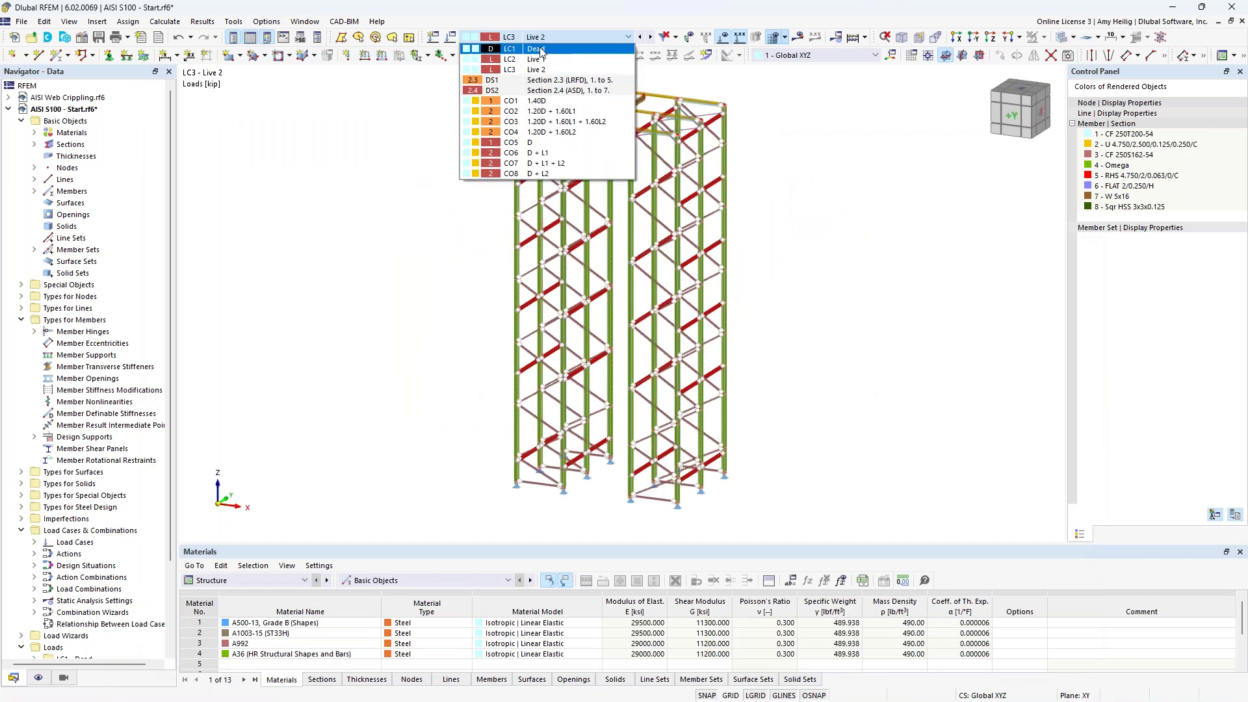
left_click(541, 48)
middle_click_drag(786, 278, 764, 295)
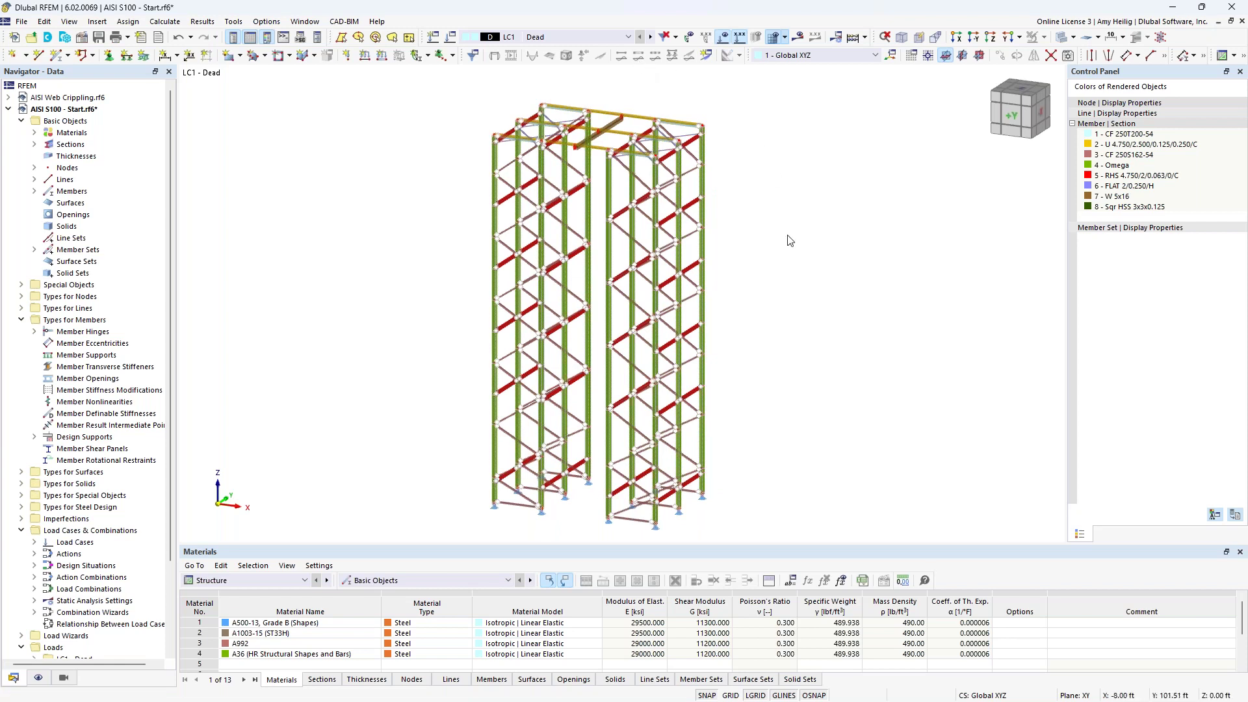
Step: Activate load case LC2 Live 1 and show the model in transparent mode for a close look at its member loads
left_click(651, 38)
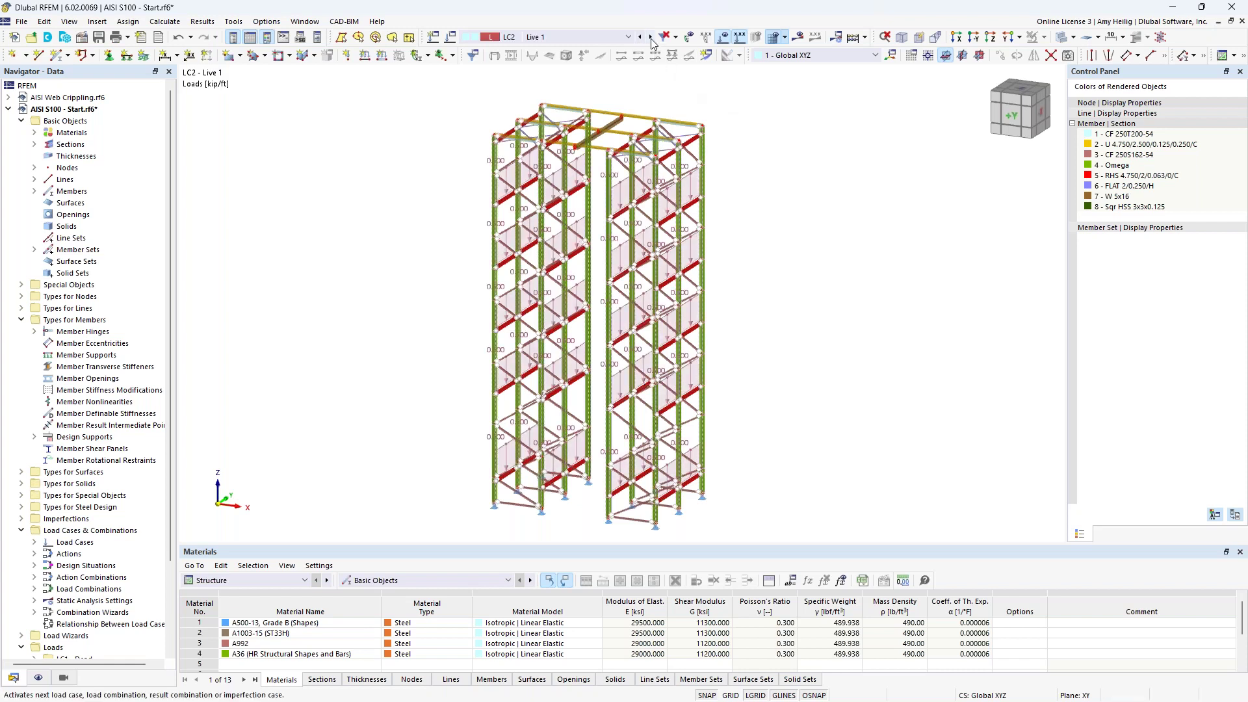
middle_click_drag(800, 293, 783, 280, "ctrl")
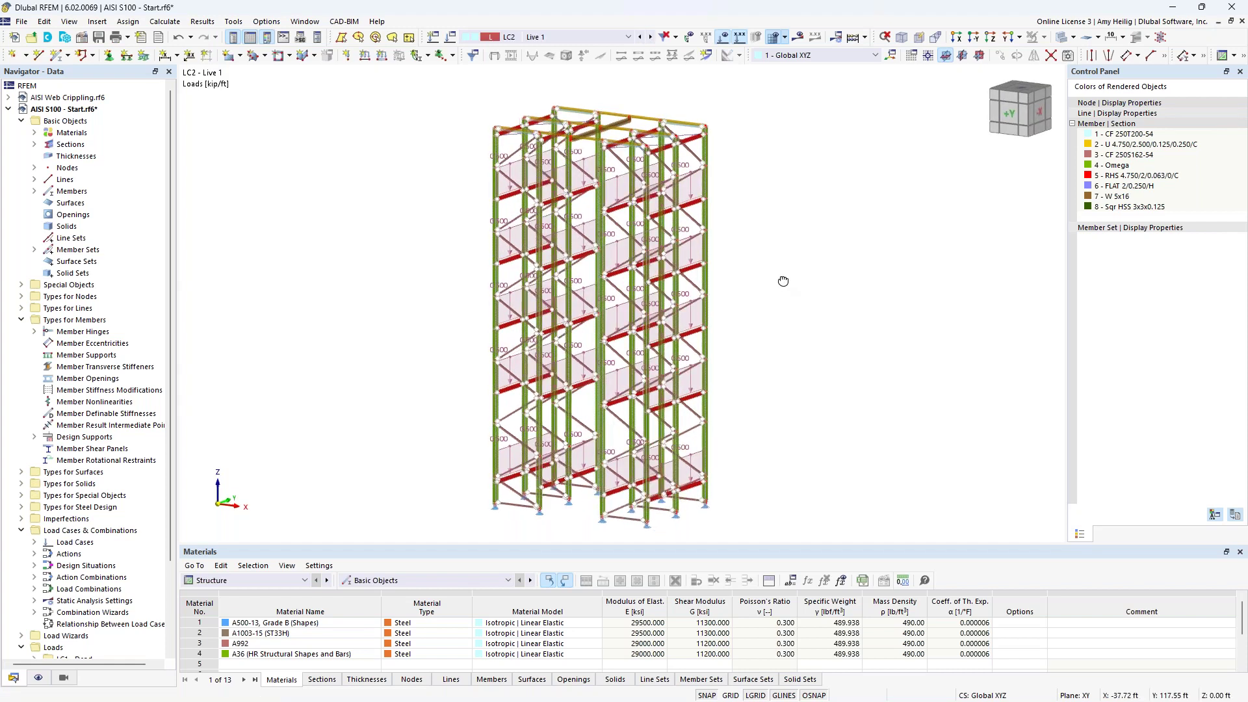
left_click(1059, 39)
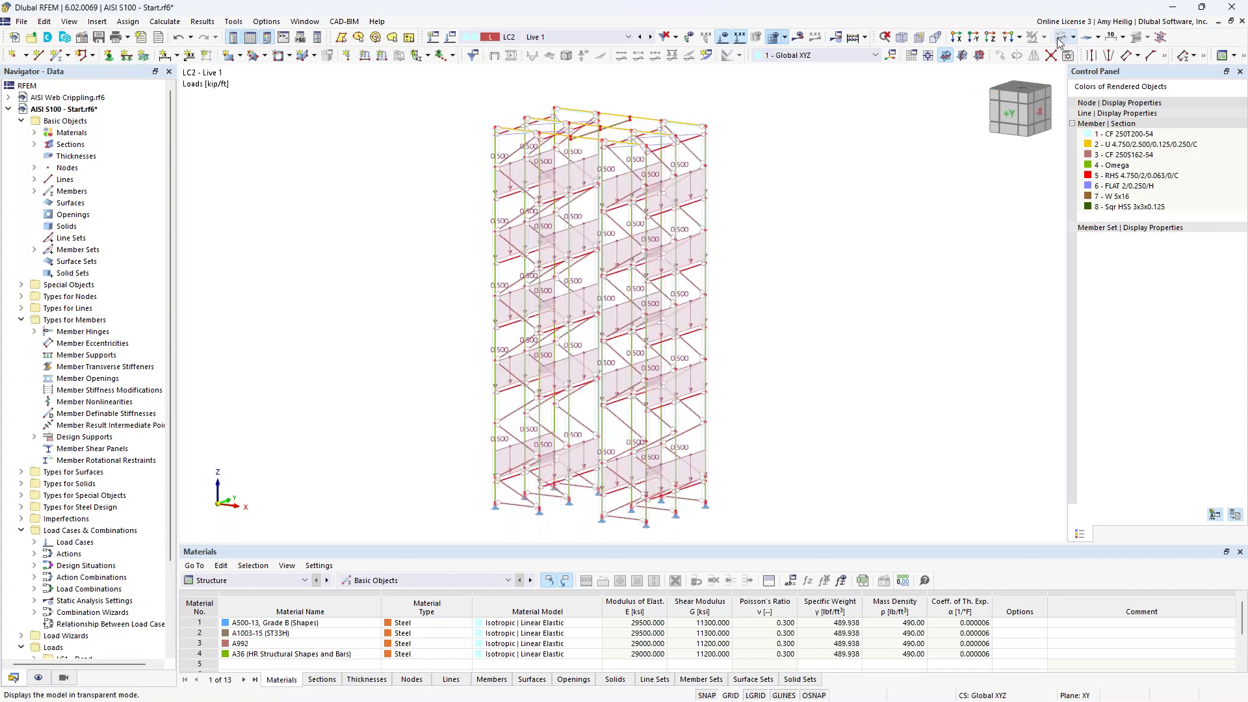
scroll(682, 176, "up", 2)
mouse_move(740, 256)
middle_mouse_down()
mouse_move(786, 240)
mouse_move(753, 239)
middle_mouse_up()
scroll(754, 238, "up", 3)
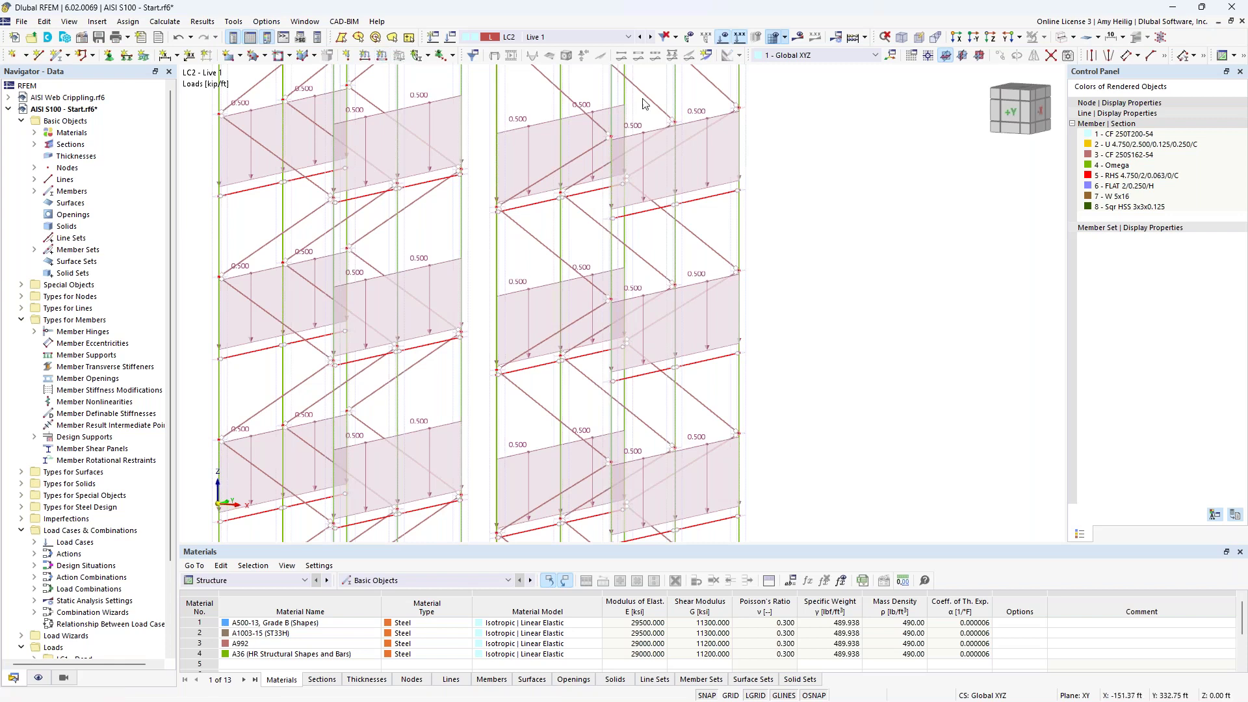
Step: Open a Live 1 member load on an upper beam for editing, review its parameters and force eccentricity, and leave it unchanged
left_click(695, 116)
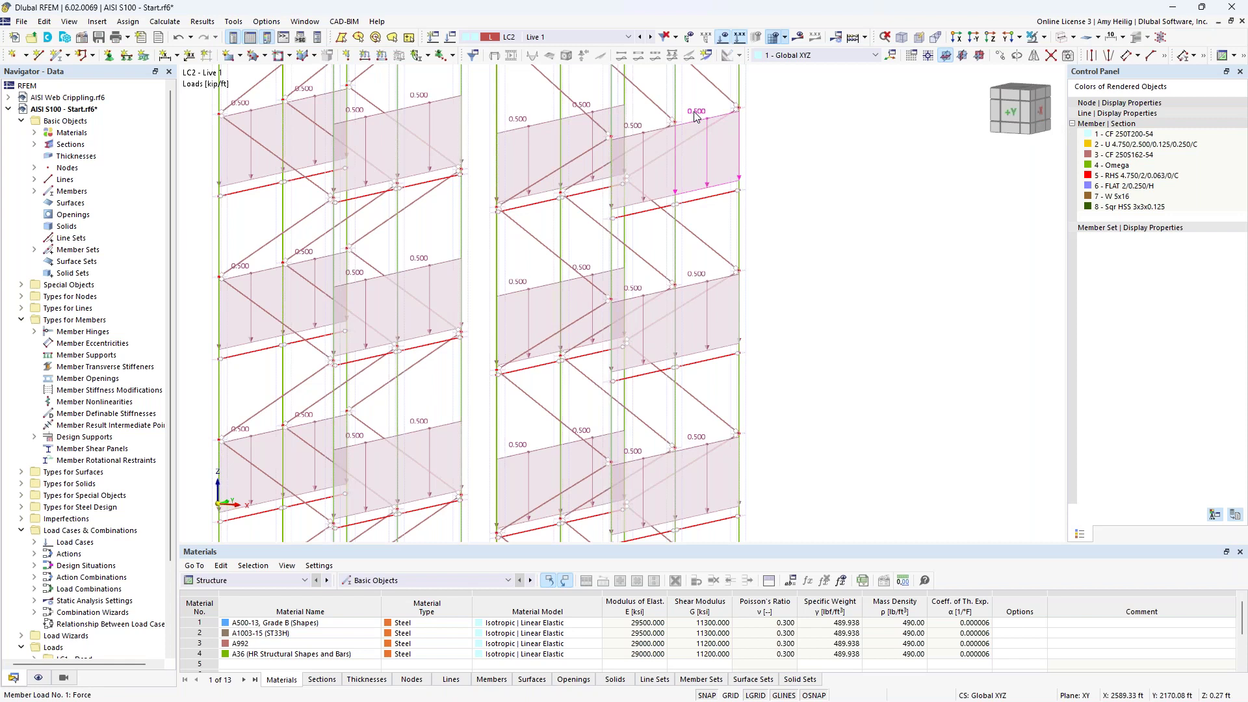
double_click(695, 116)
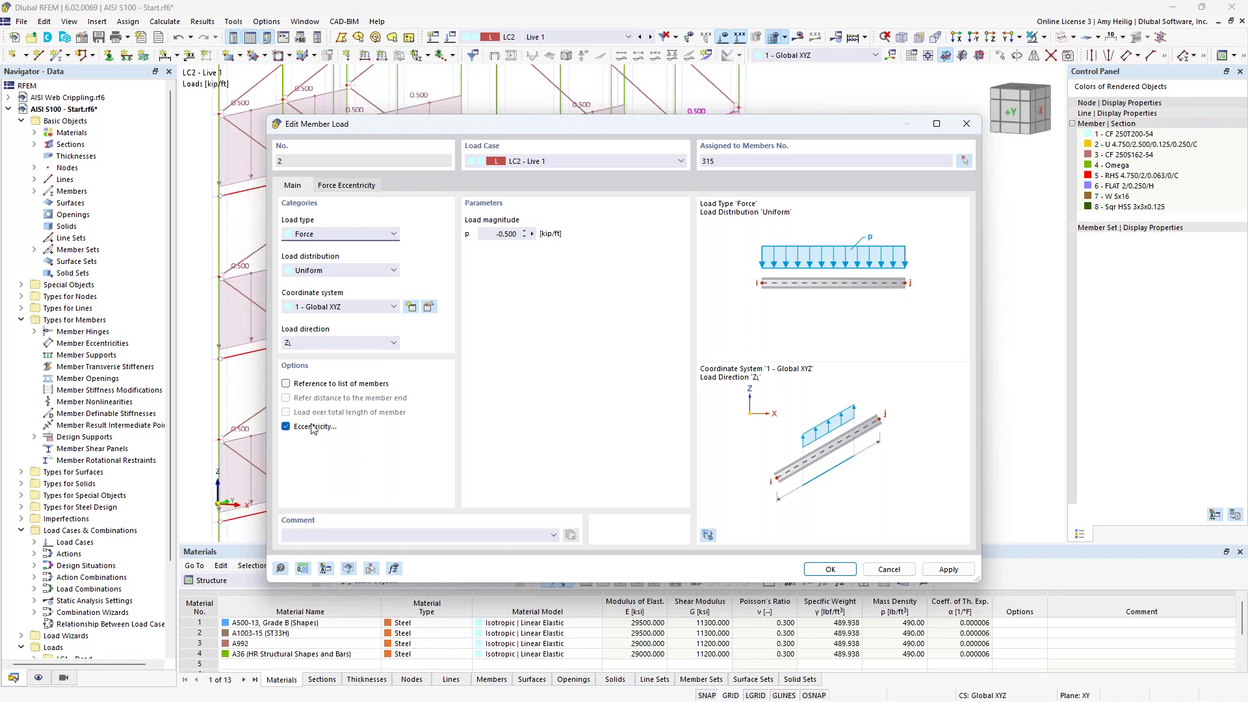
left_click(347, 186)
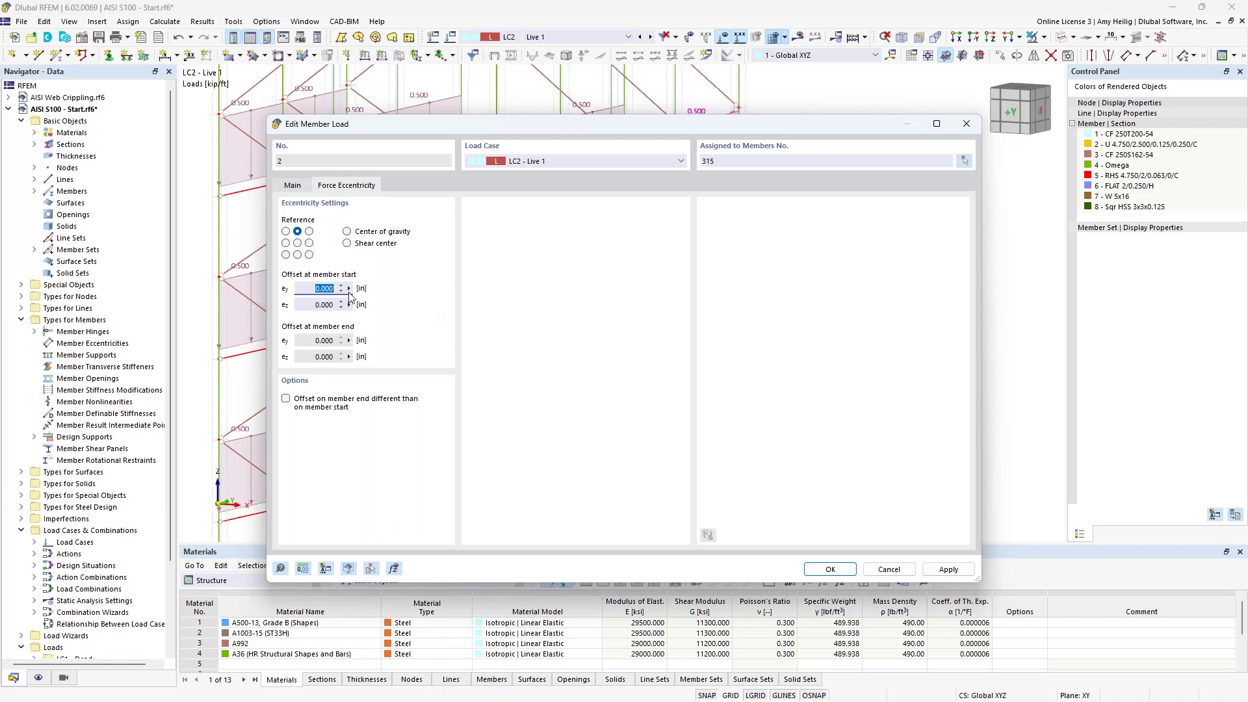
left_click(294, 186)
left_click(874, 569)
scroll(504, 276, "down", 5)
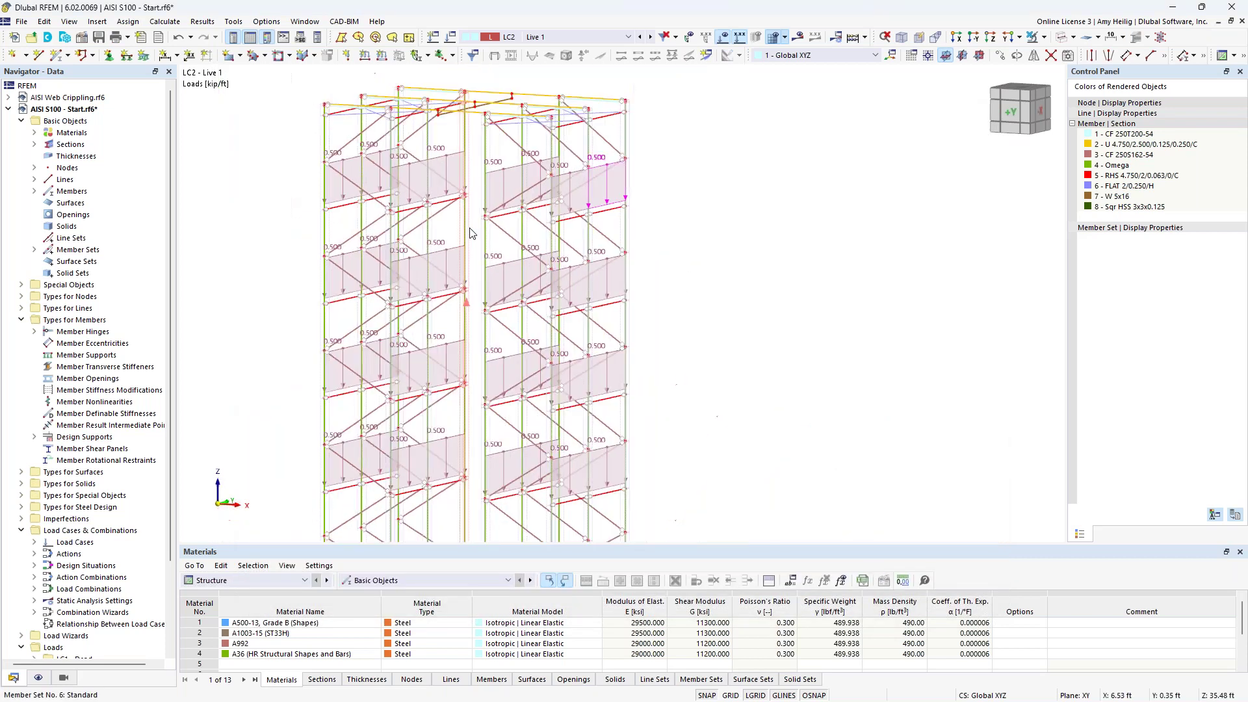
Step: Activate load case LC3 Live 2 and examine its horizontal nodal load on the beam between the rack tops
scroll(504, 275, "down", 3)
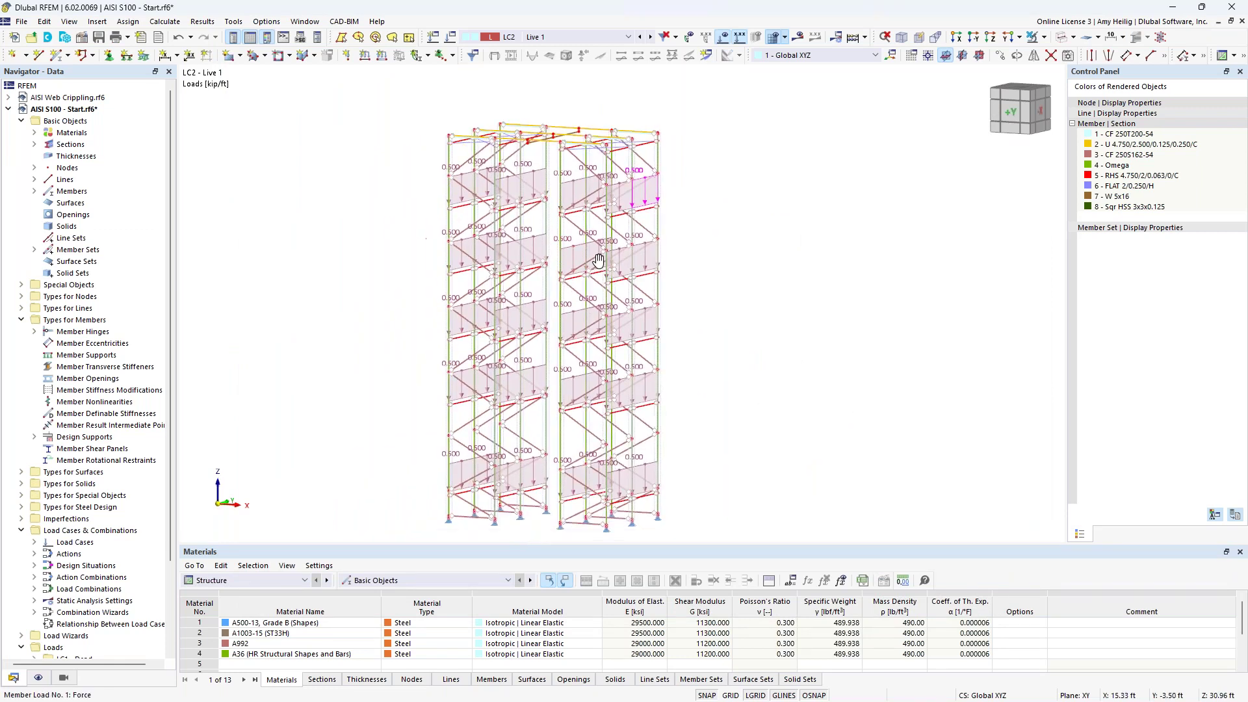
left_click(650, 38)
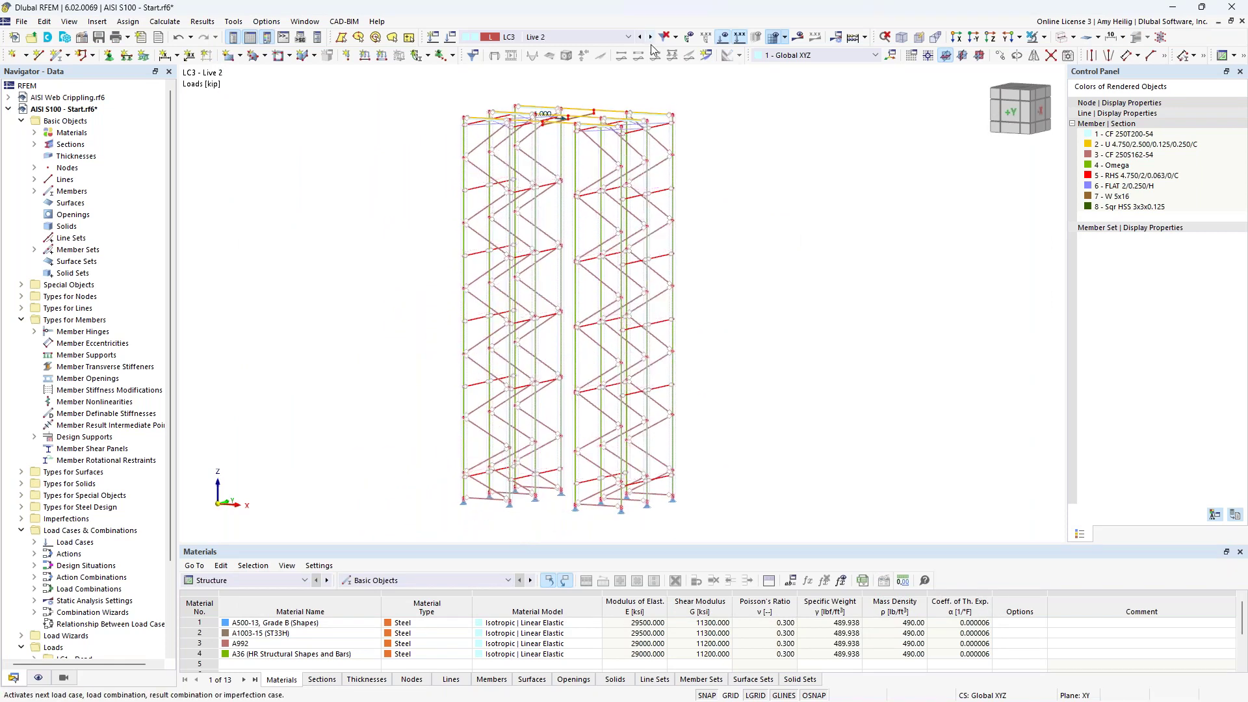
scroll(563, 130, "up", 4)
scroll(562, 129, "up", 3)
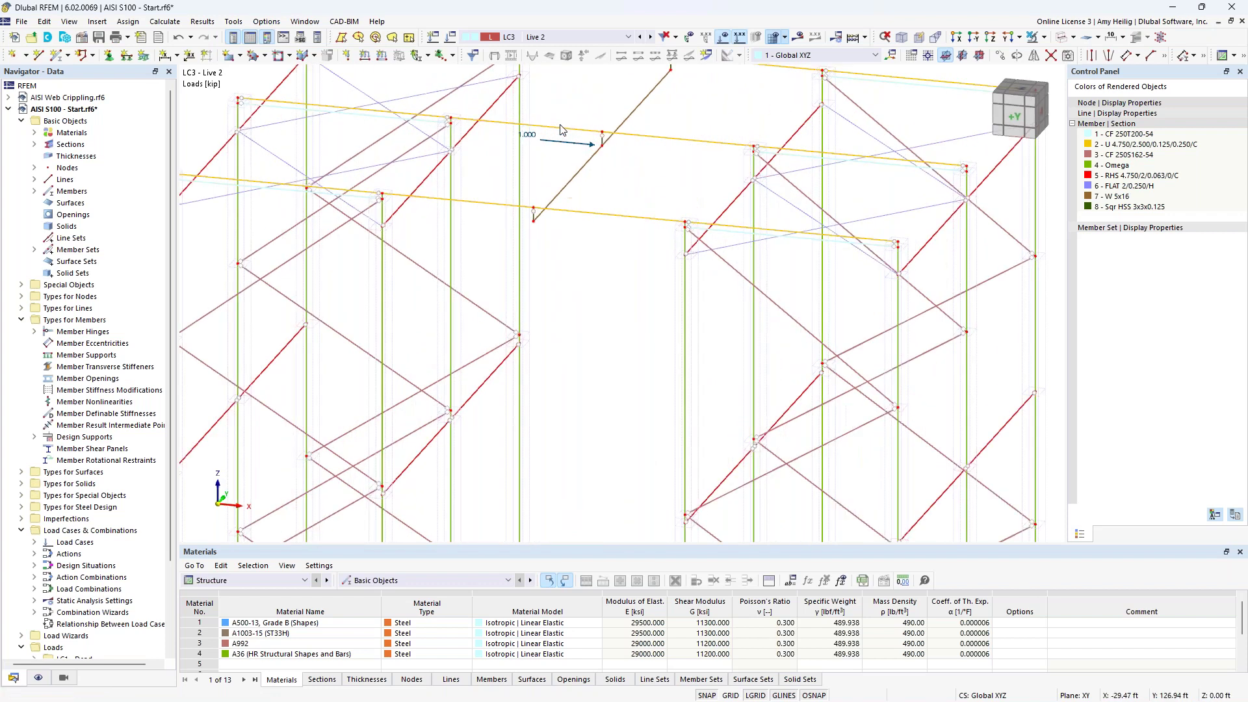
mouse_move(573, 151)
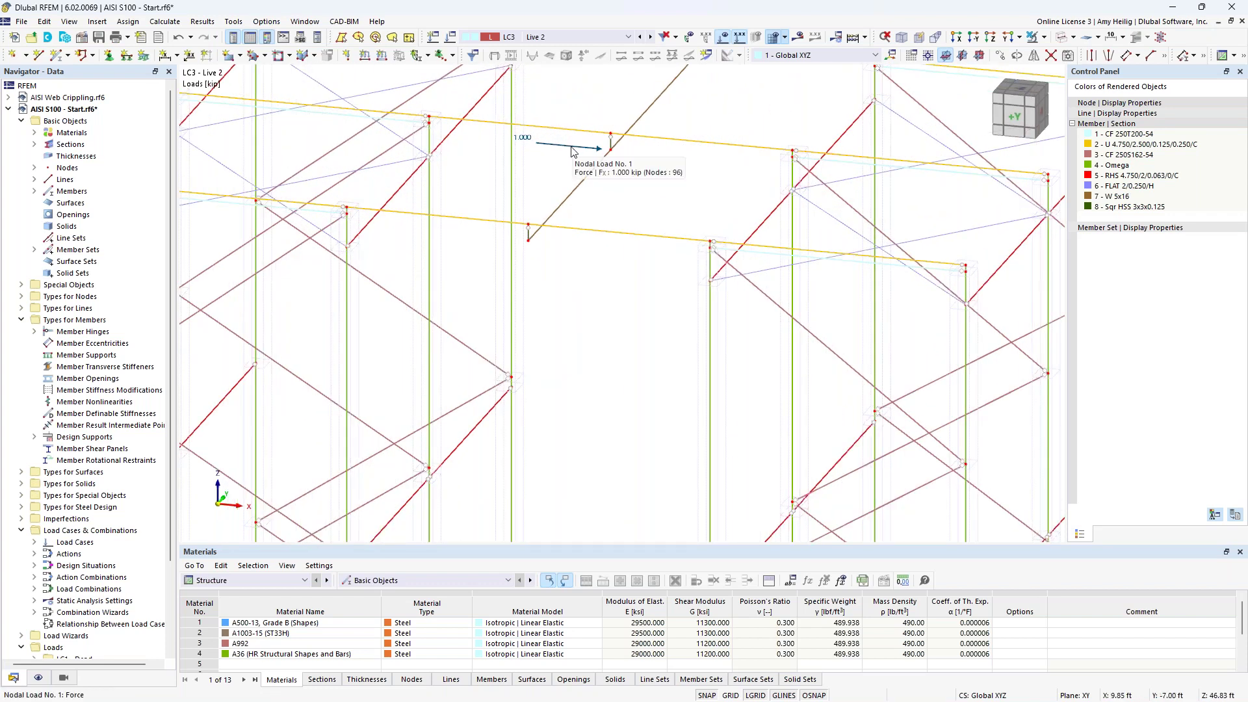
mouse_move(592, 177)
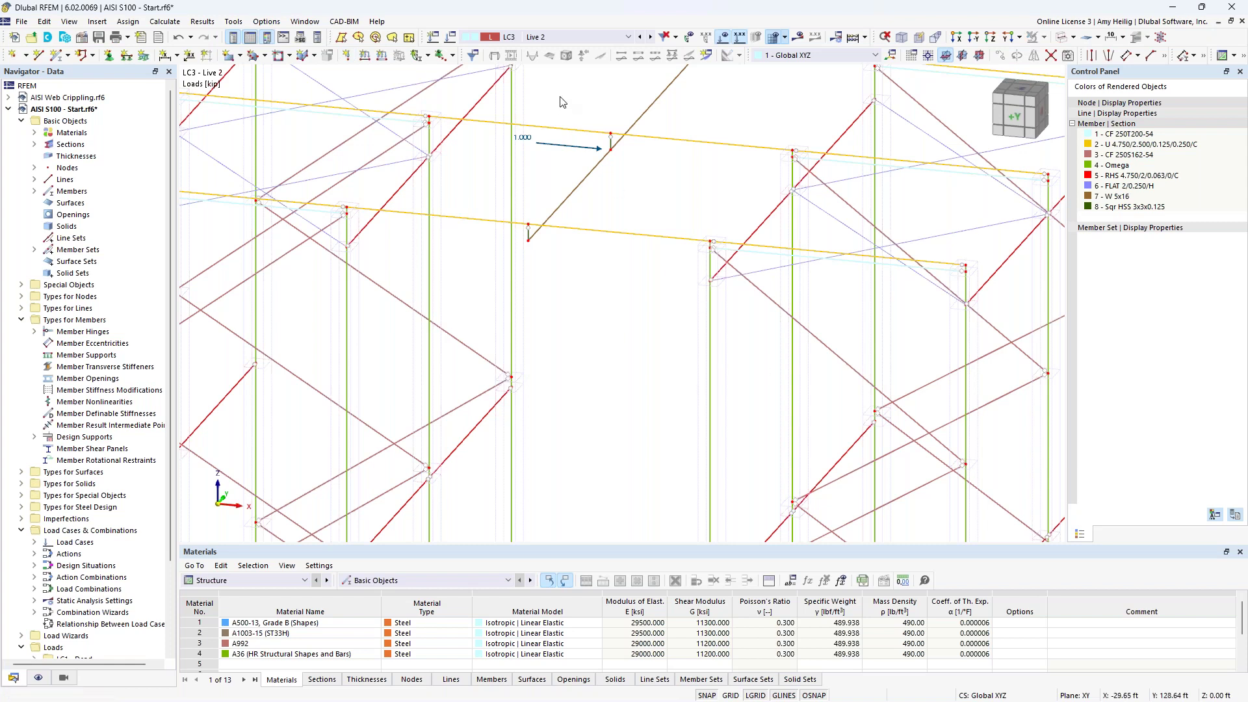
Step: Review design situation DS1 Section 2.3 (LRFD) and its ASCE 7 combination rules in the load cases and combinations settings
left_click(451, 42)
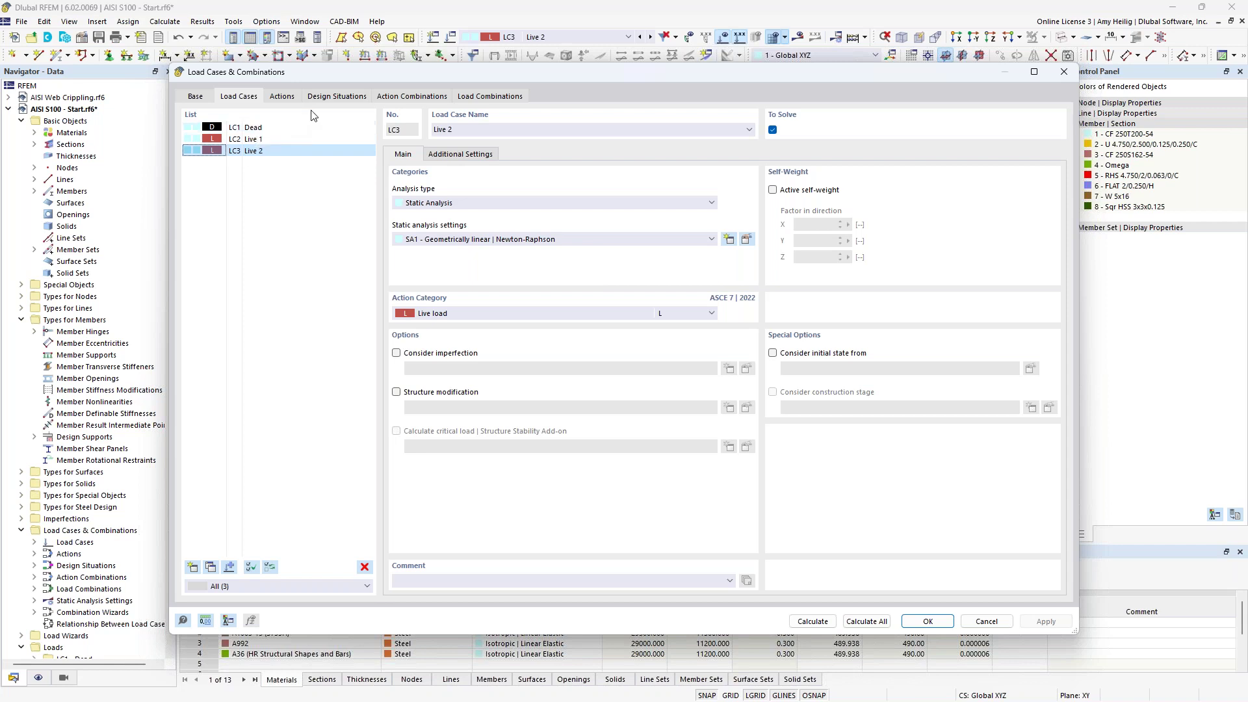
left_click(325, 98)
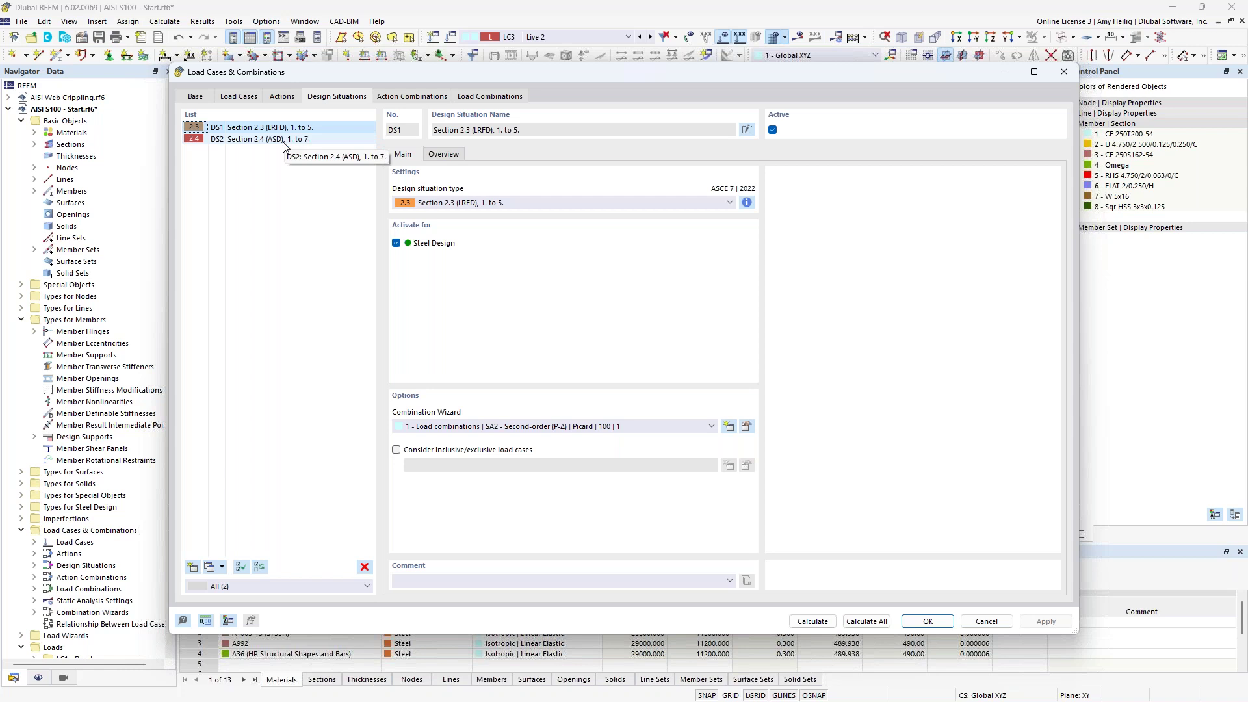
left_click(747, 203)
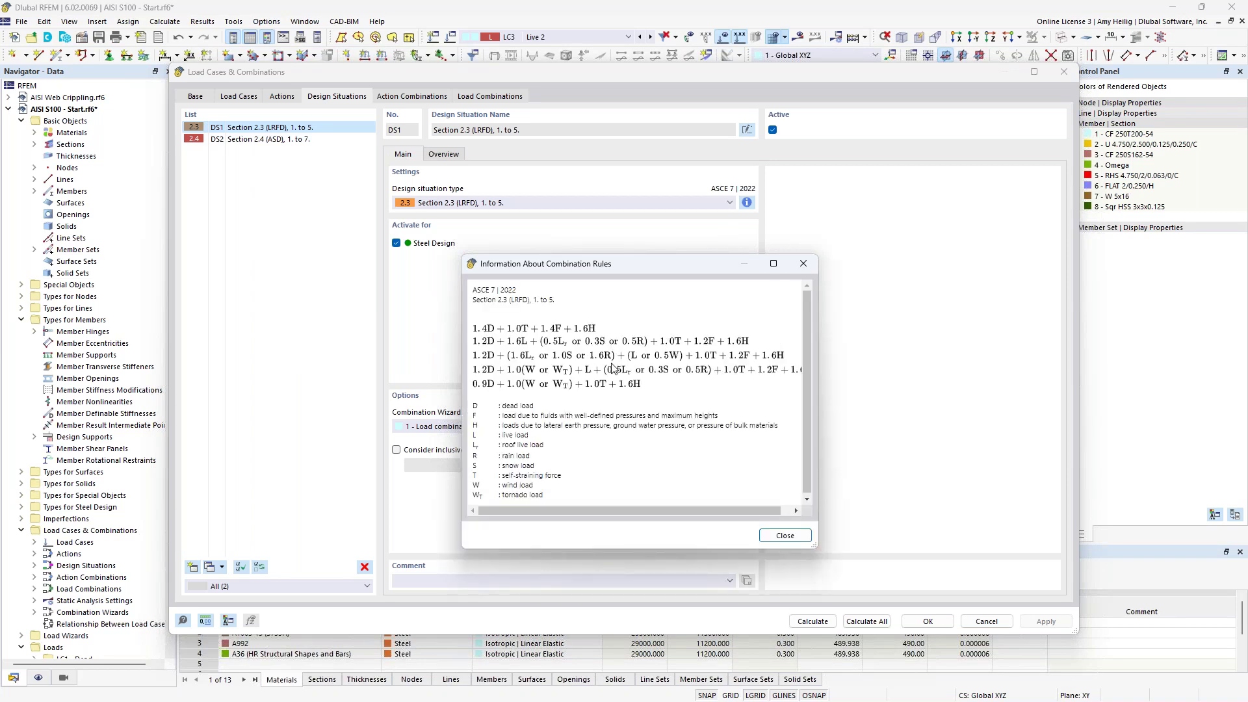
left_click(803, 264)
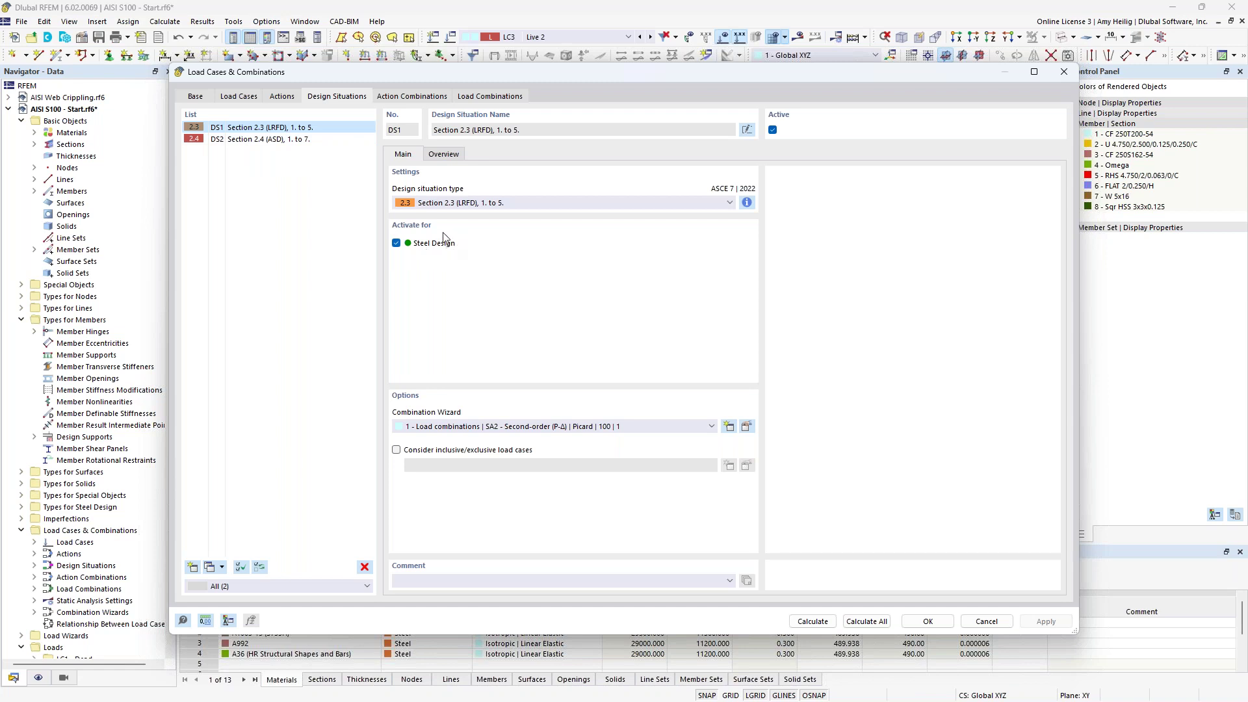
Step: Review design situation DS2 Section 2.4 (ASD), and check the generated load combinations with CO5 selected
left_click(302, 140)
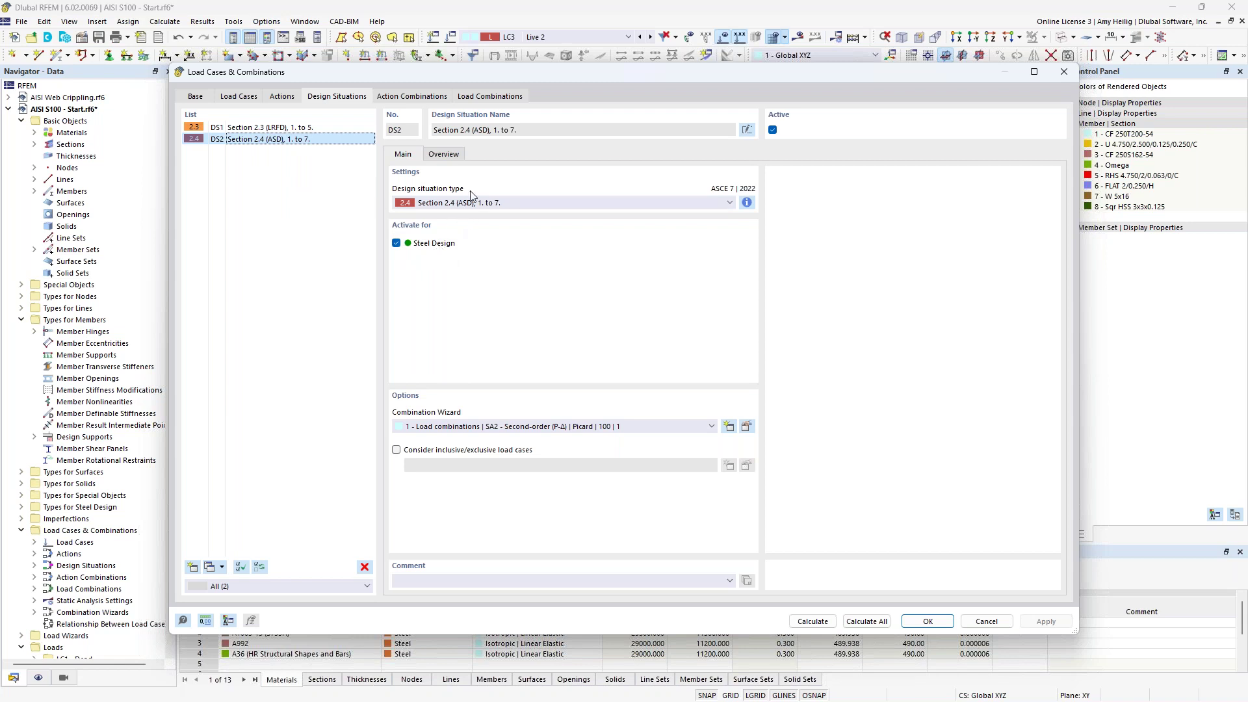
left_click(494, 97)
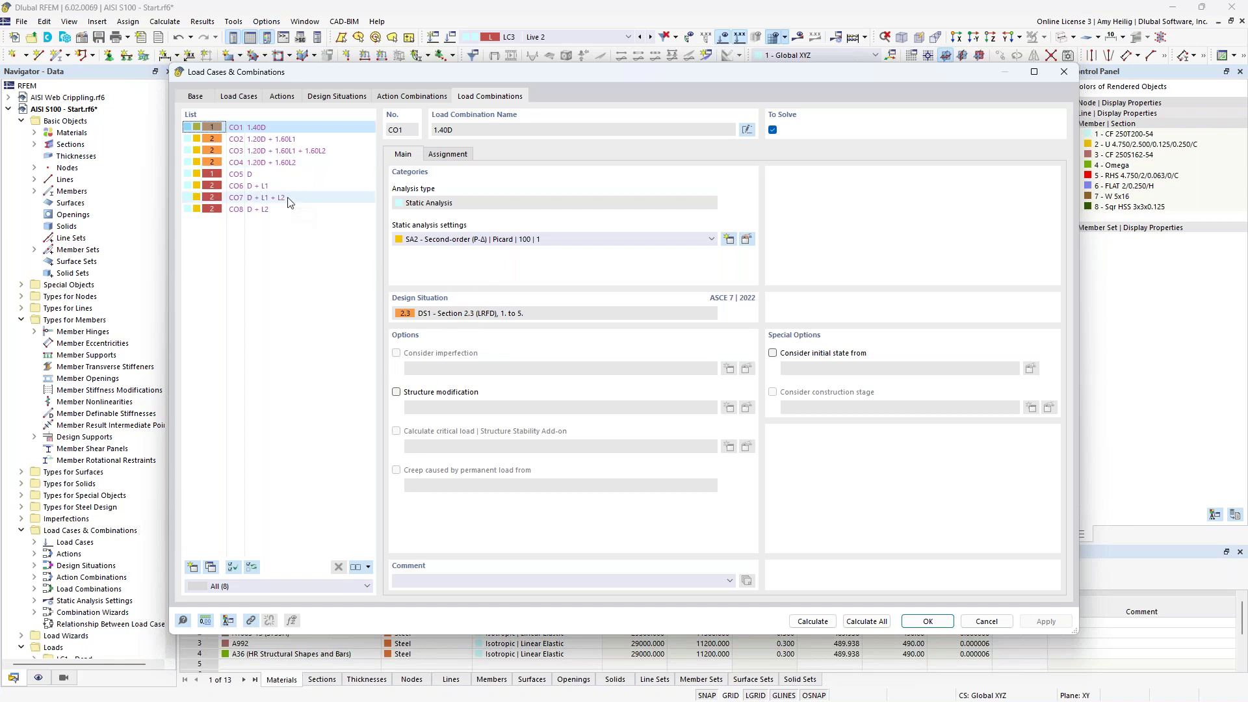
left_click(249, 174)
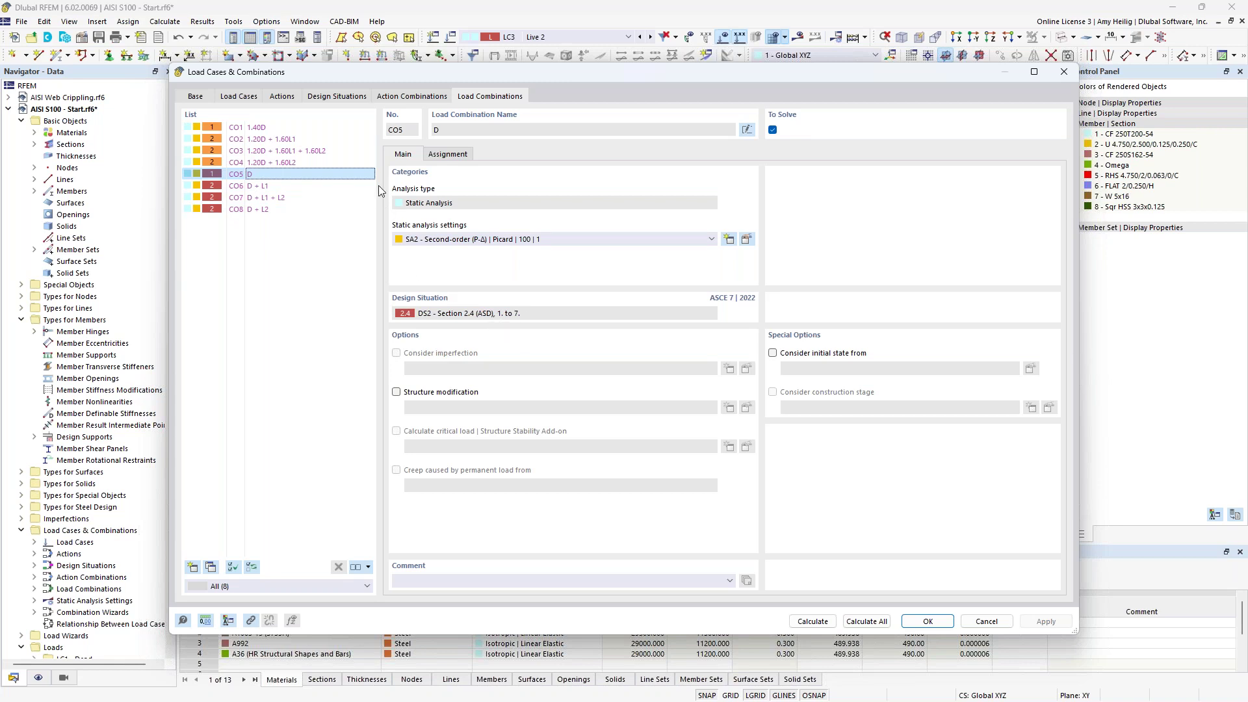
Step: Review the combination wizard of design situation DS1, keep SA2 second-order as the static analysis settings, and close the settings
left_click(348, 98)
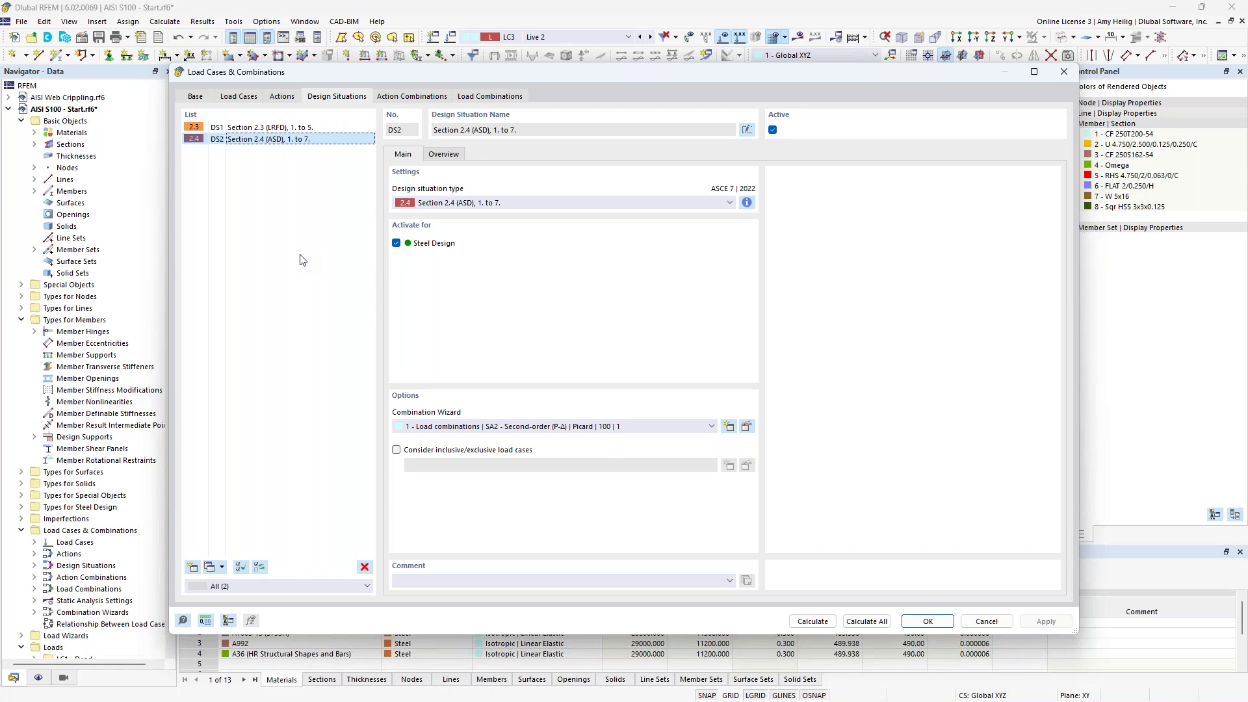
left_click(296, 128)
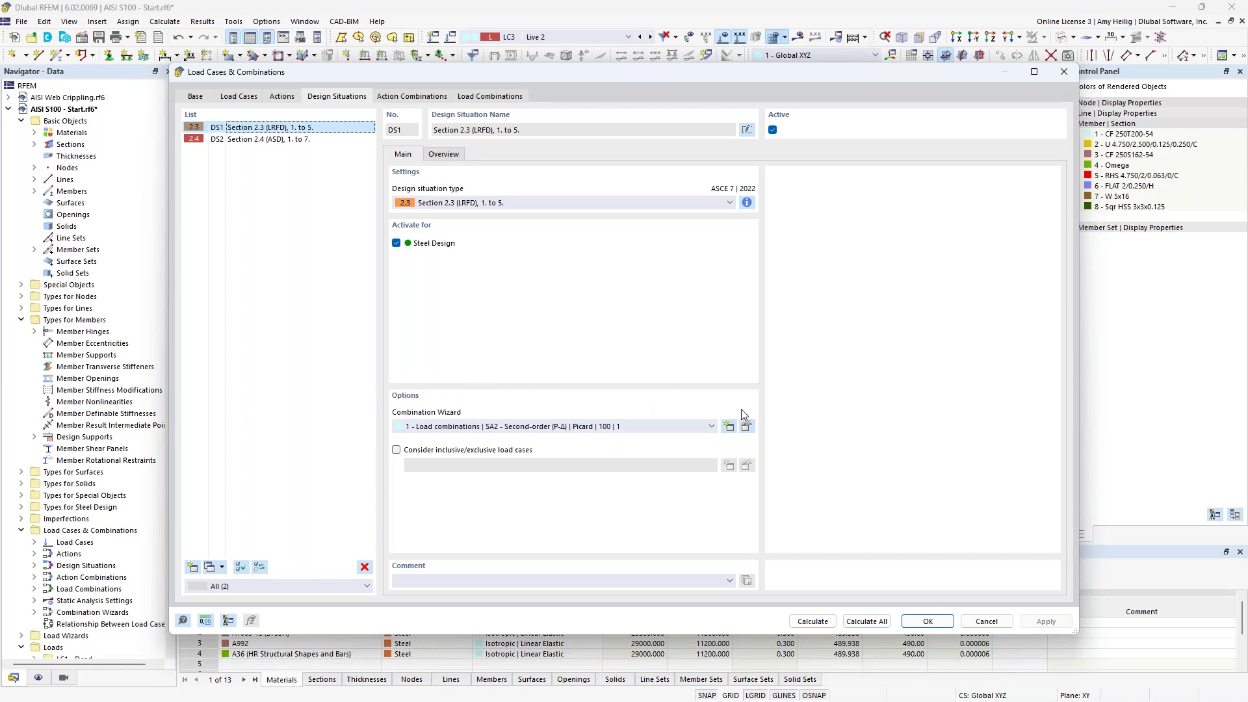
left_click(747, 428)
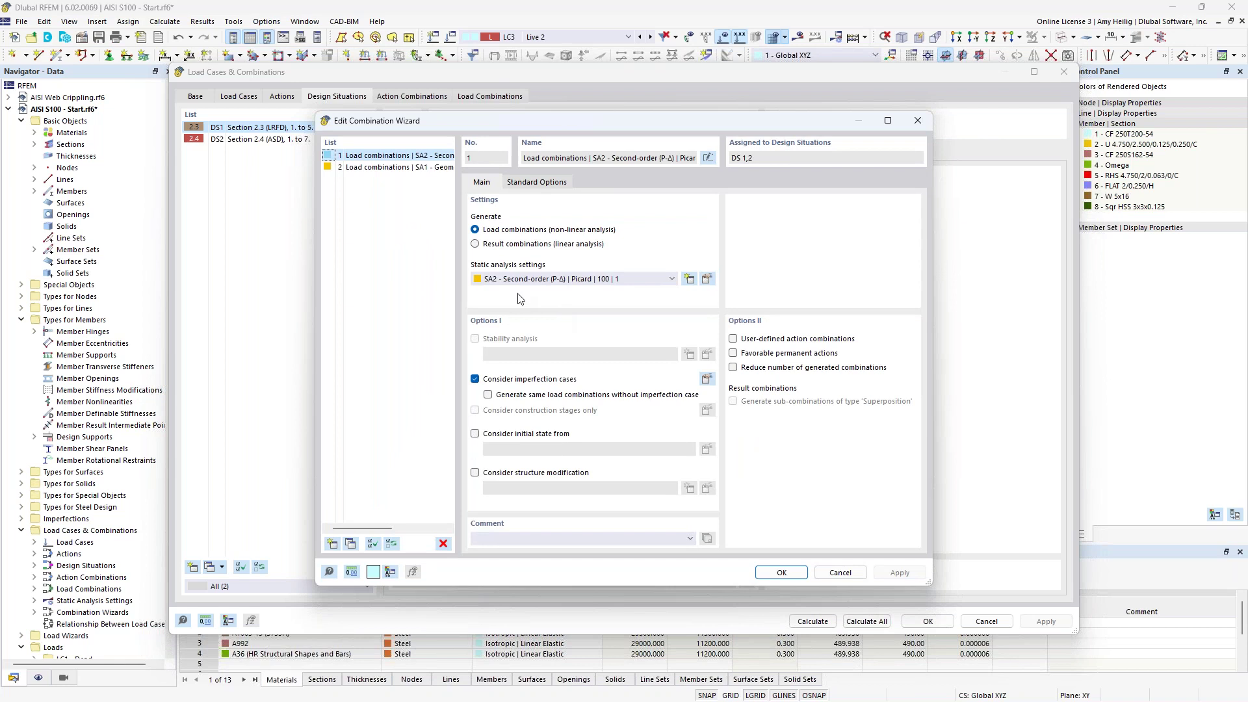
left_click(540, 281)
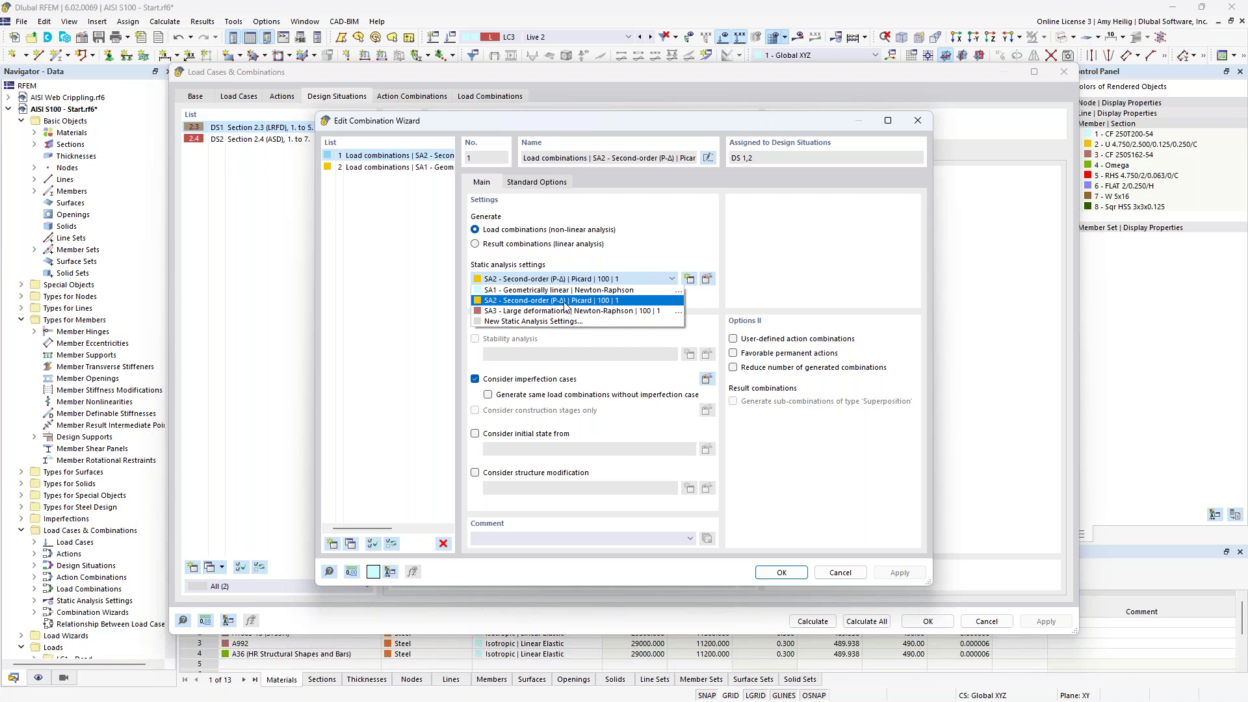
left_click(644, 253)
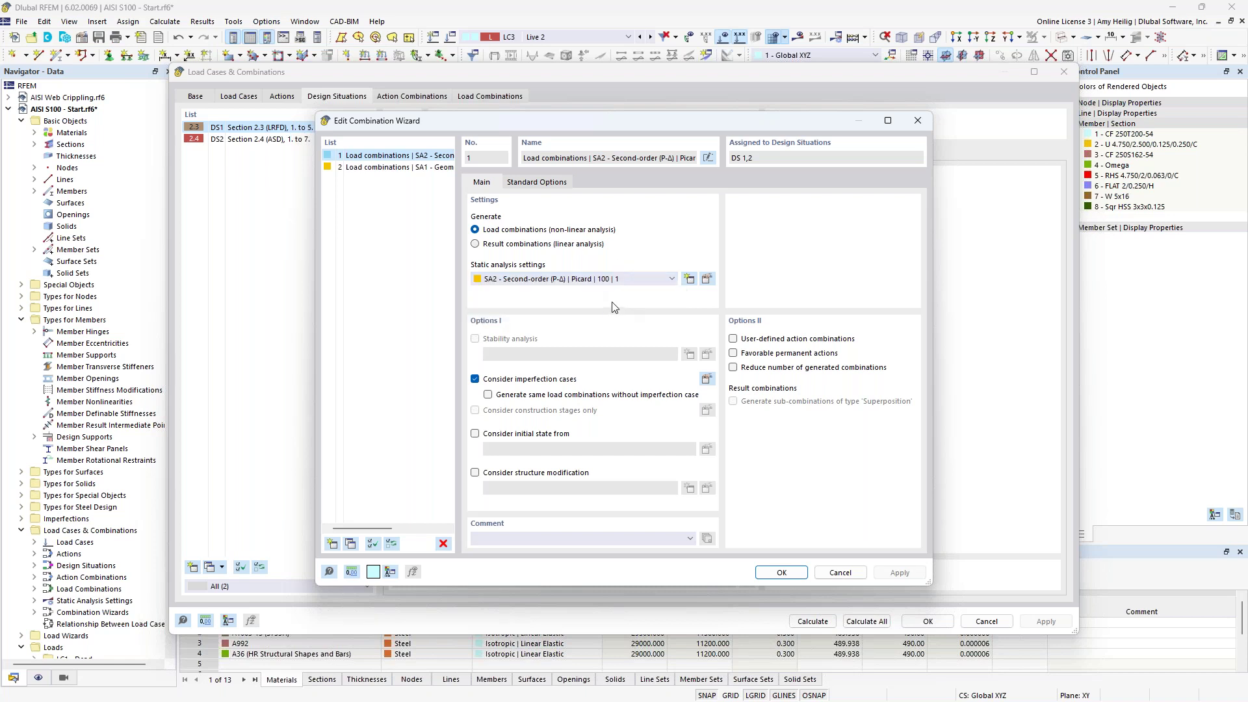
left_click(782, 574)
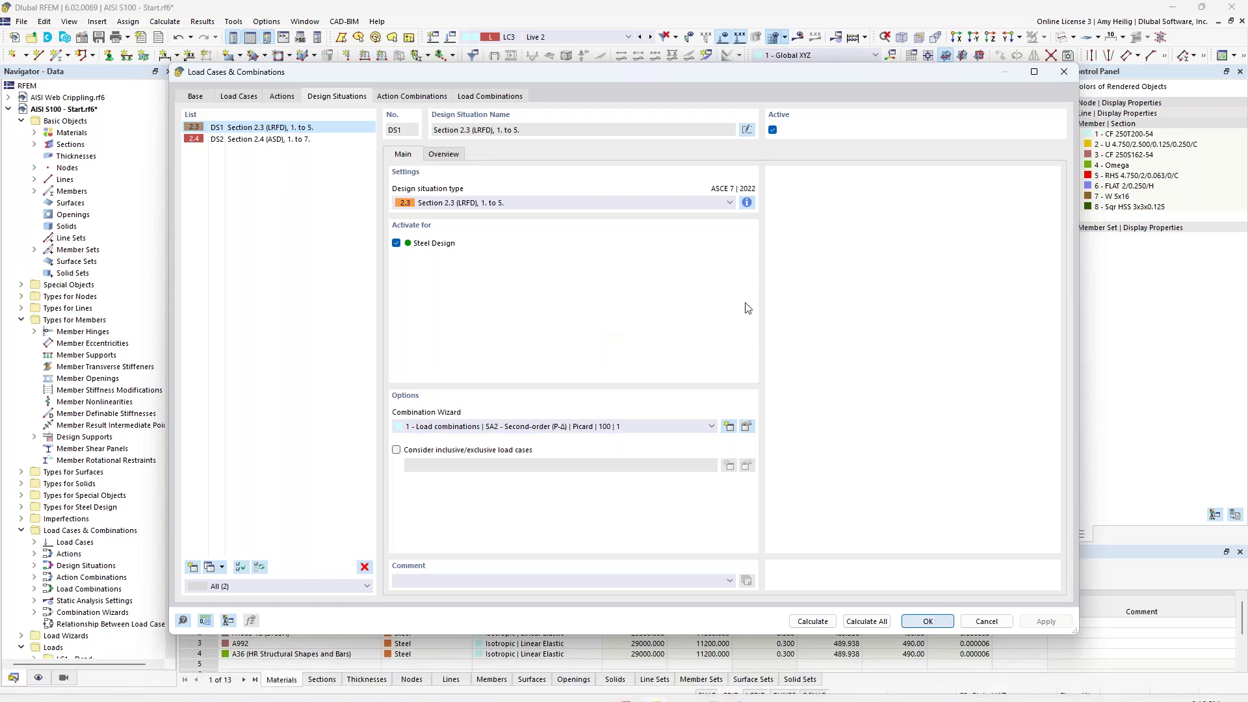
key("Return")
Step: Make load case LC3 Live 2 the active one and view the upper part of the rack
left_click(552, 37)
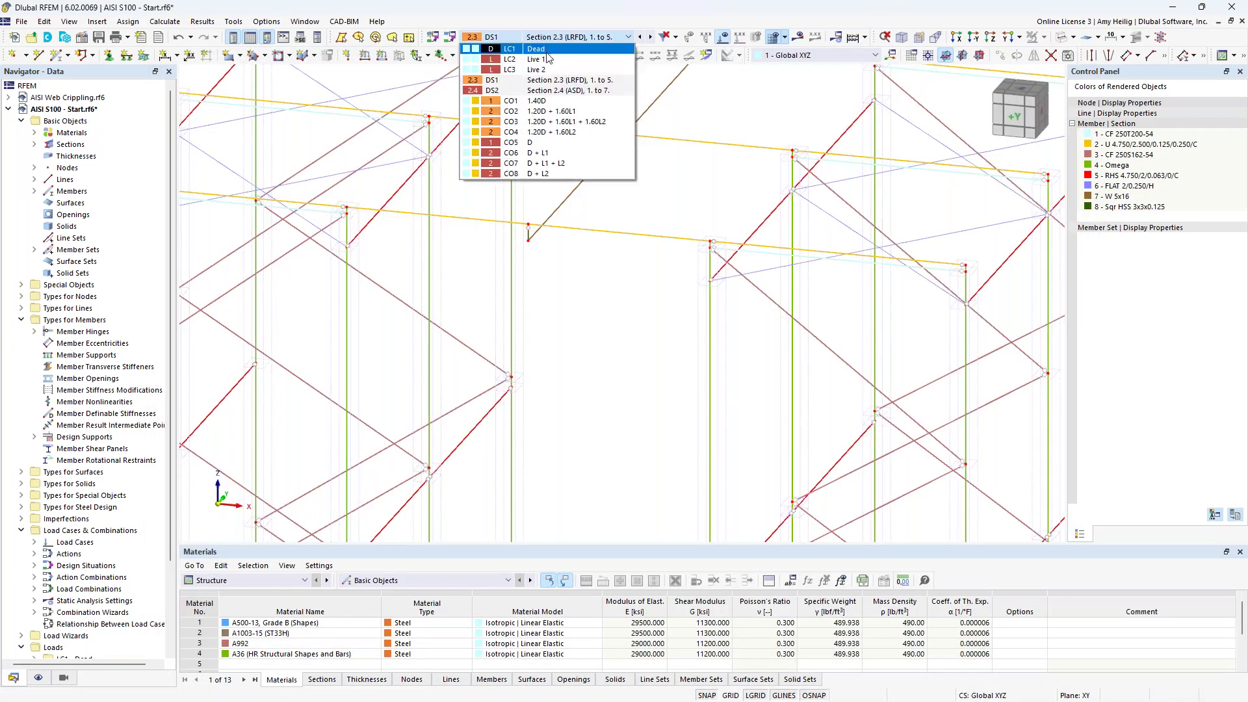
left_click(520, 69)
scroll(664, 180, "down", 4)
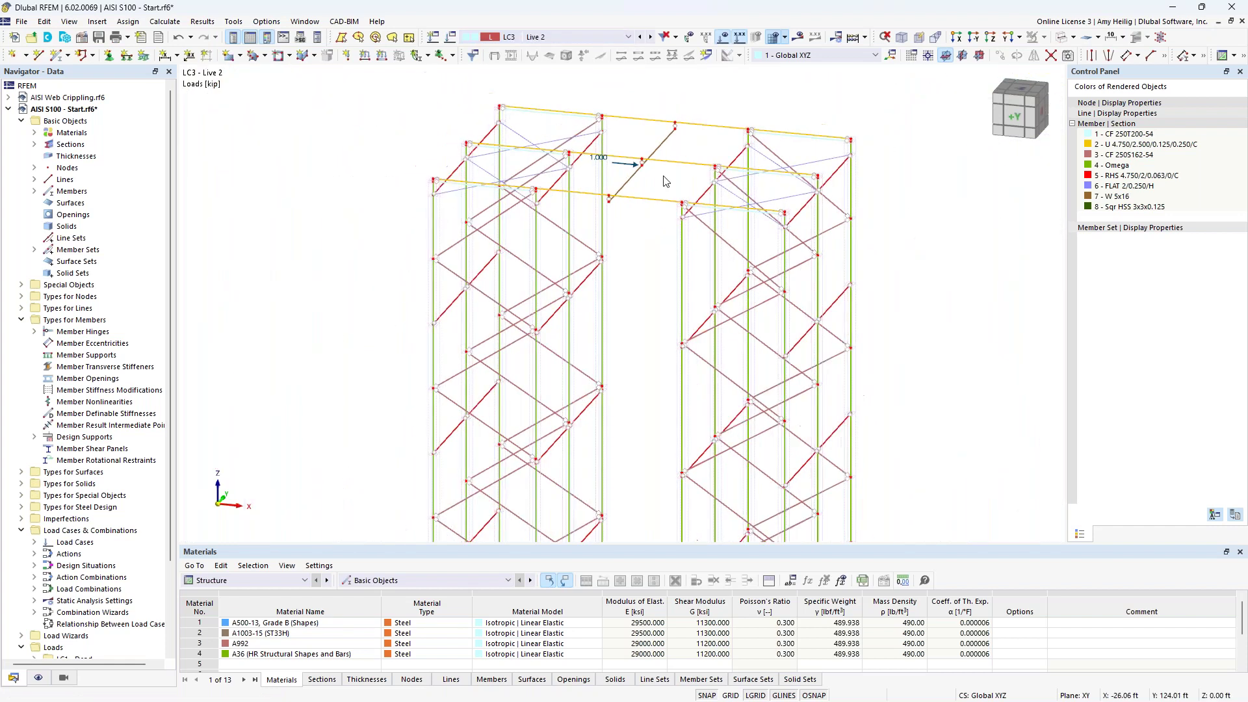
scroll(653, 175, "down", 2)
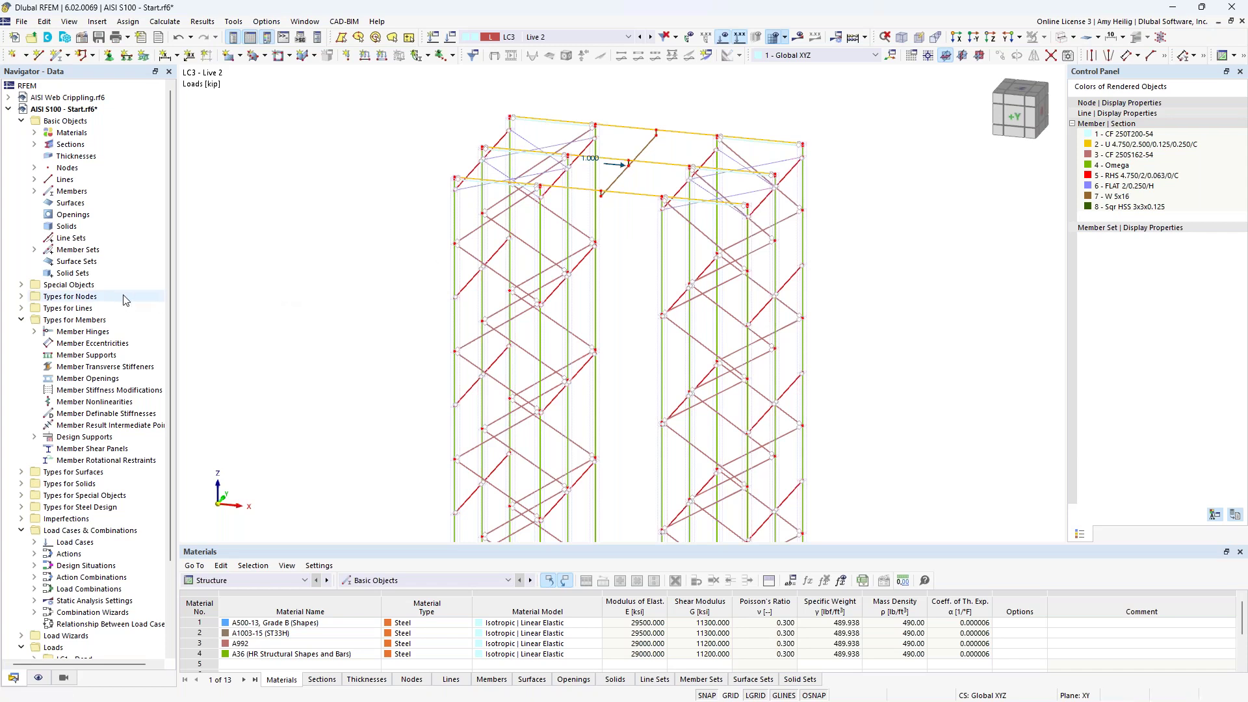
Step: Isolate member sets 1 to 12 with their related objects and turn off the display of hidden objects in the background
left_click(34, 249)
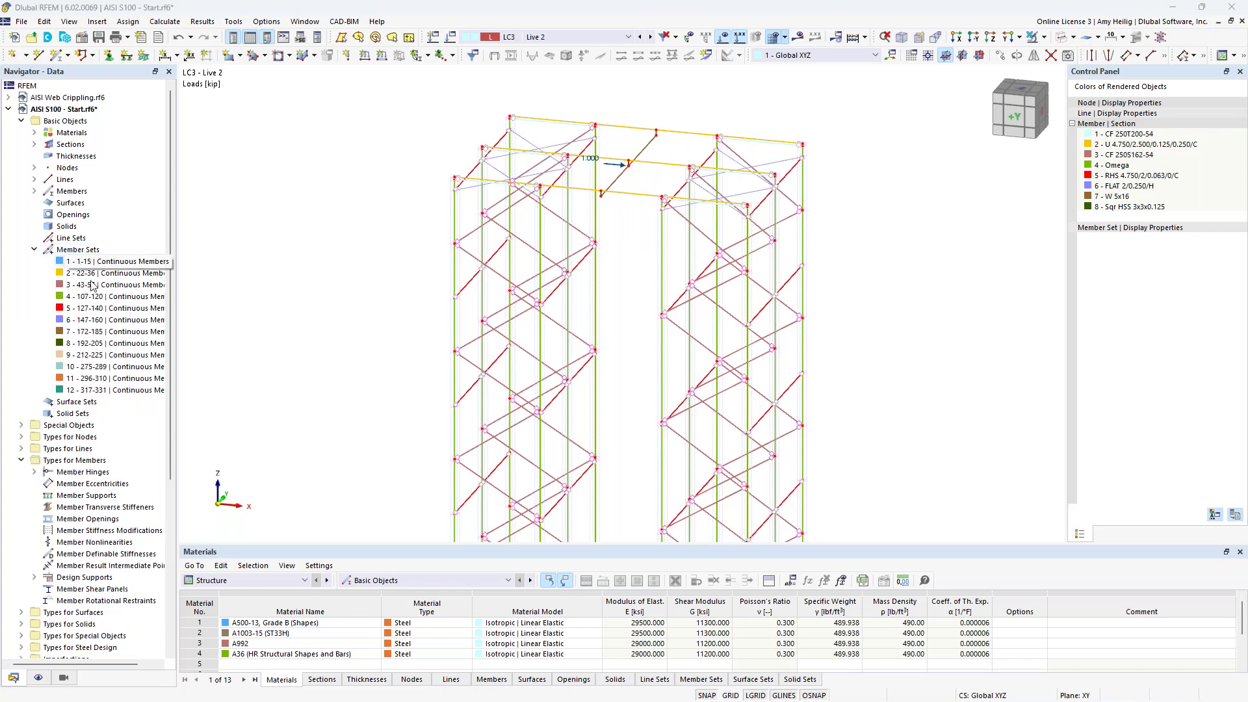
left_click(128, 392, "shift")
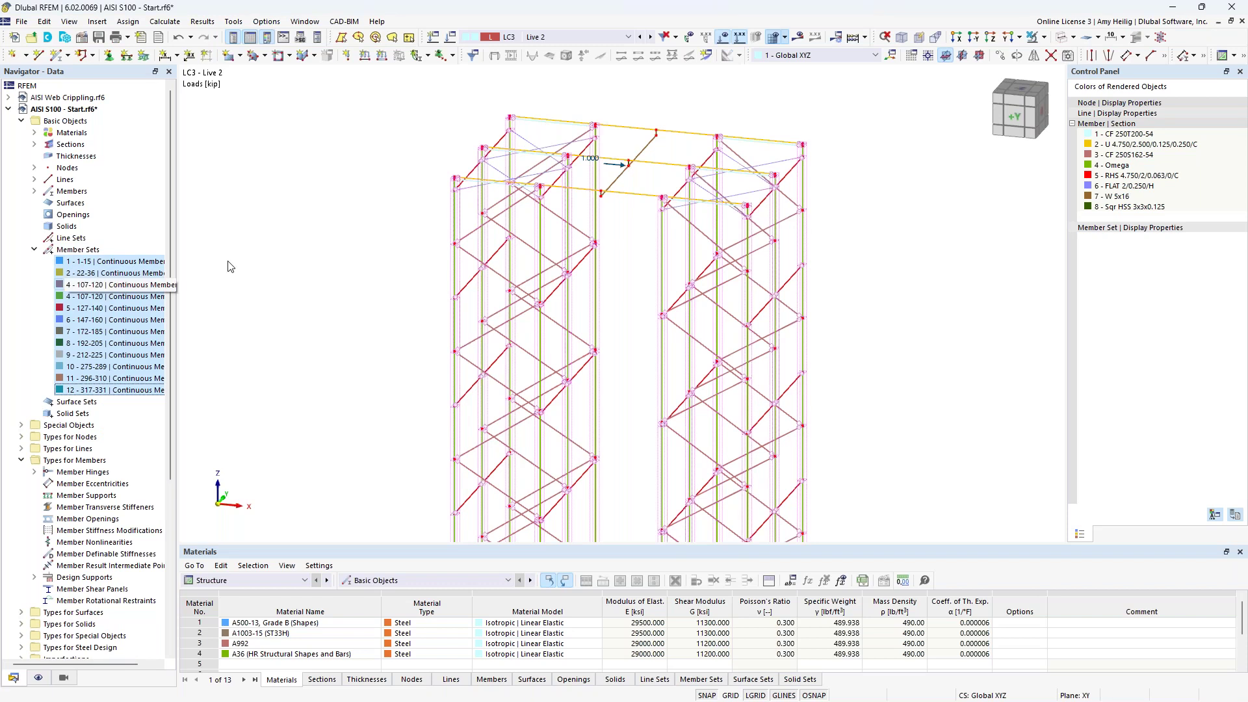
left_click(1043, 37)
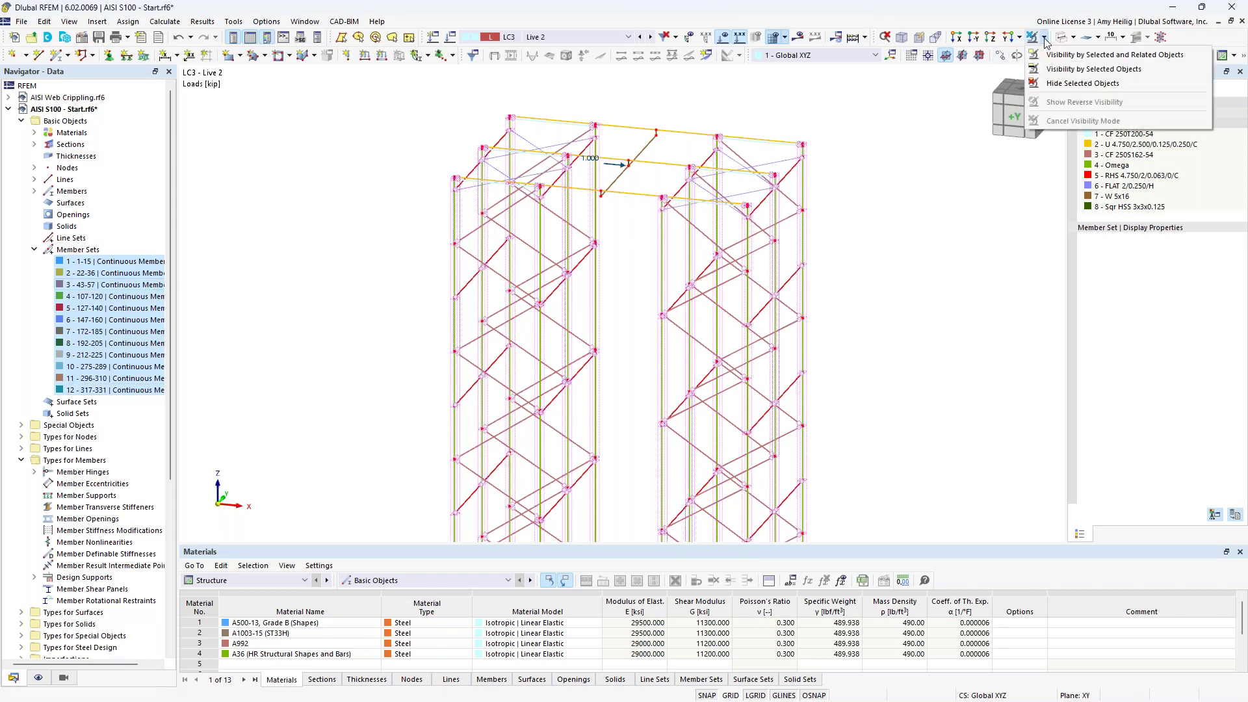
left_click(1048, 54)
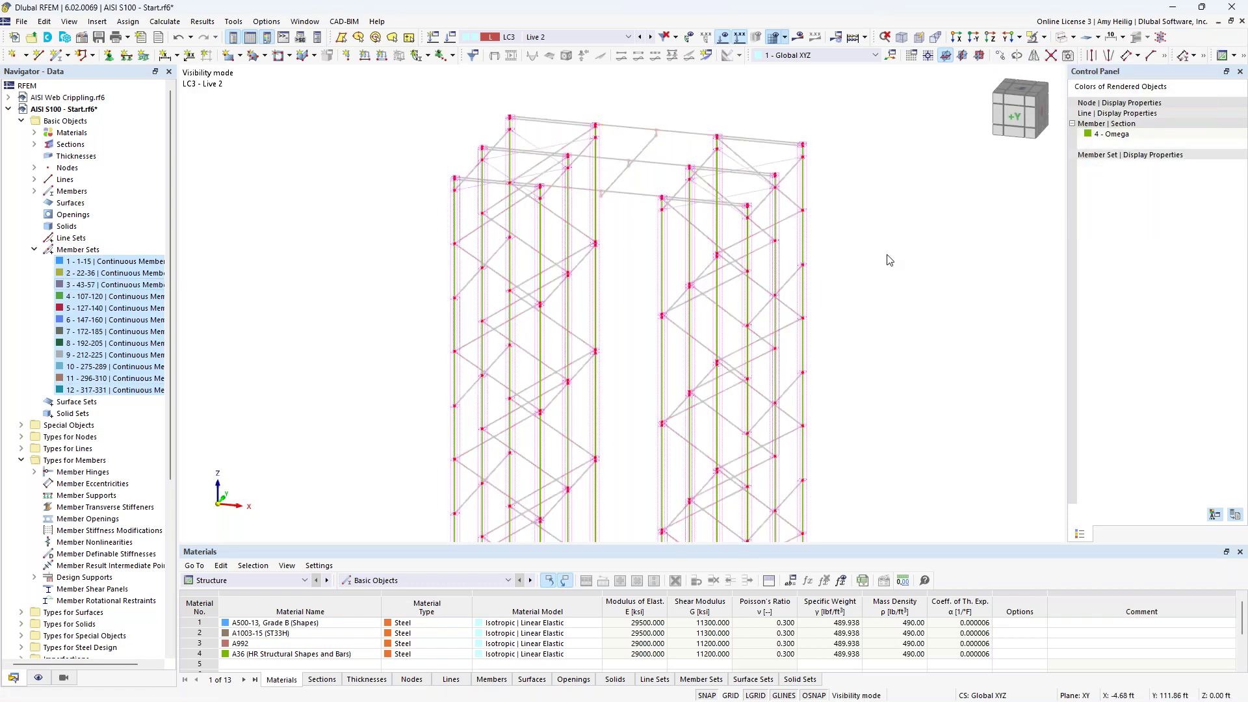
right_click(875, 234)
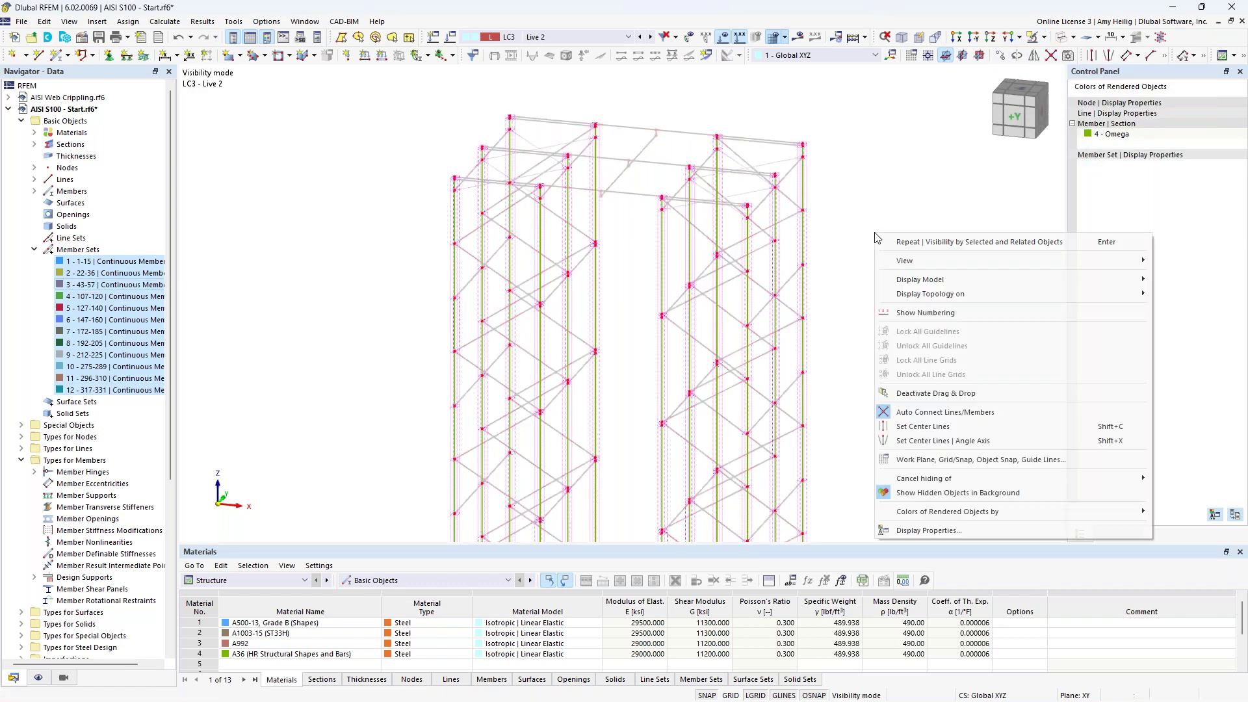
left_click(929, 493)
left_click(865, 373)
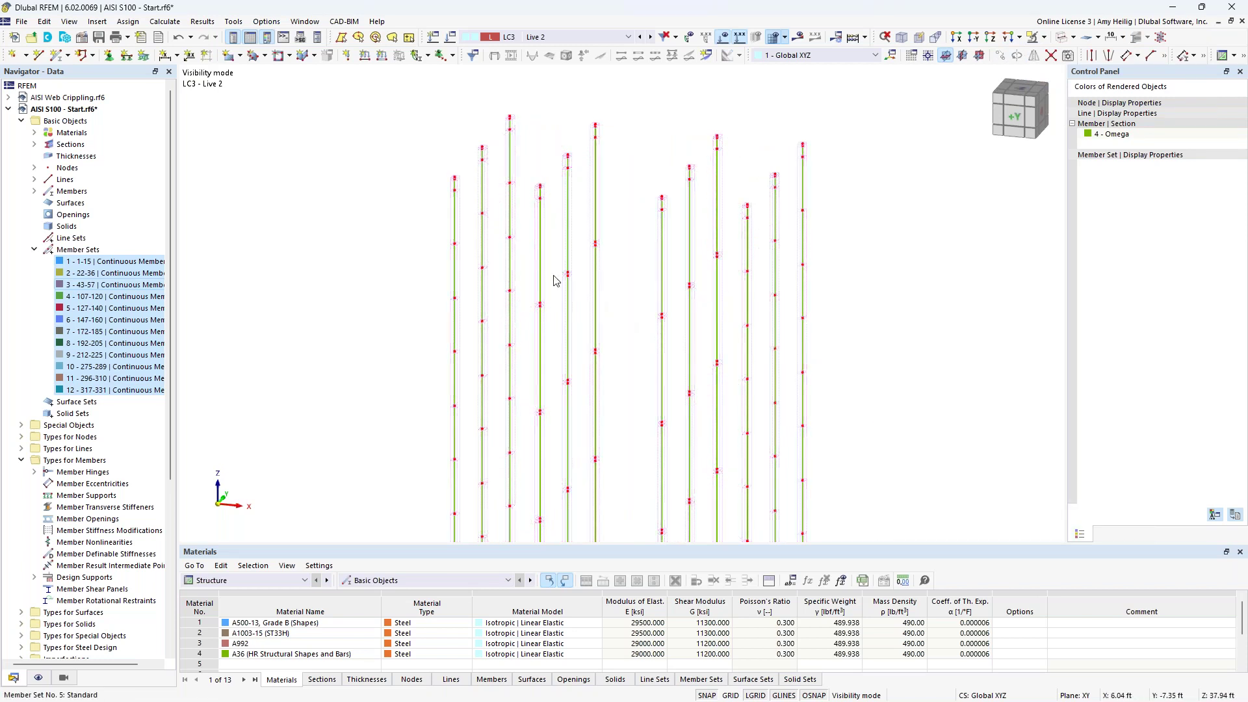
Step: Display the local axis systems of the column members and view the columns along the Y axis
right_click(540, 259)
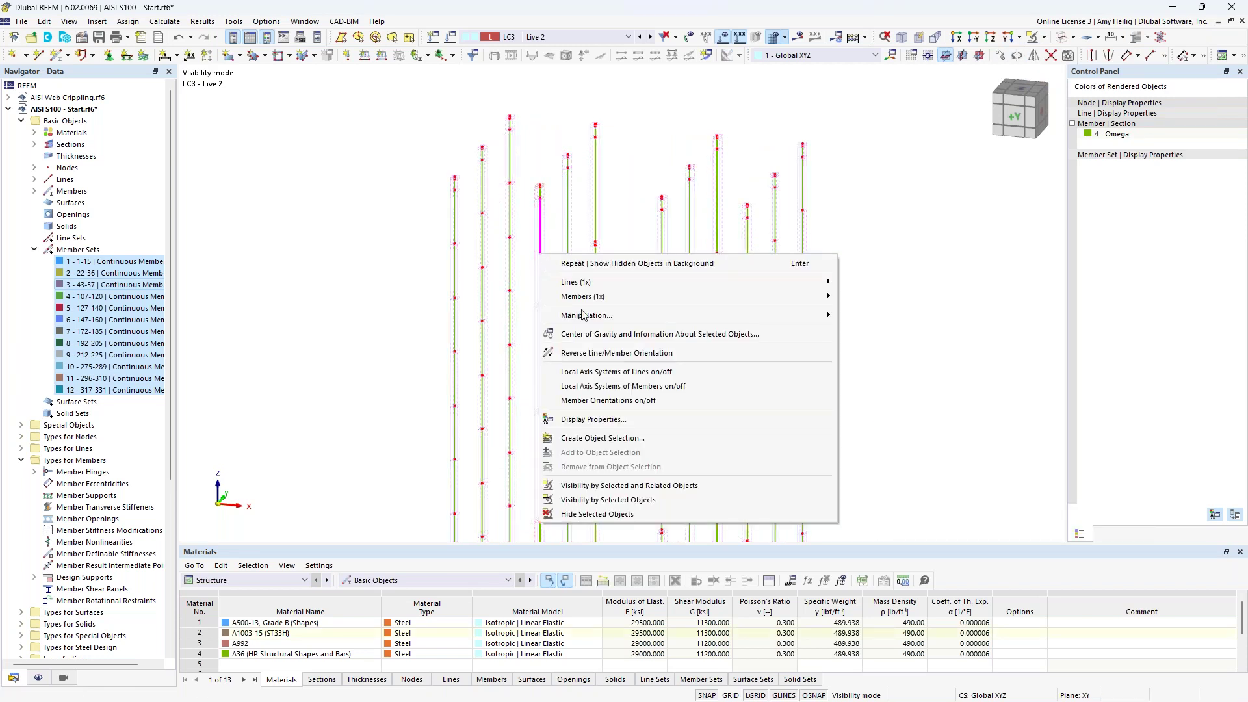
left_click(596, 388)
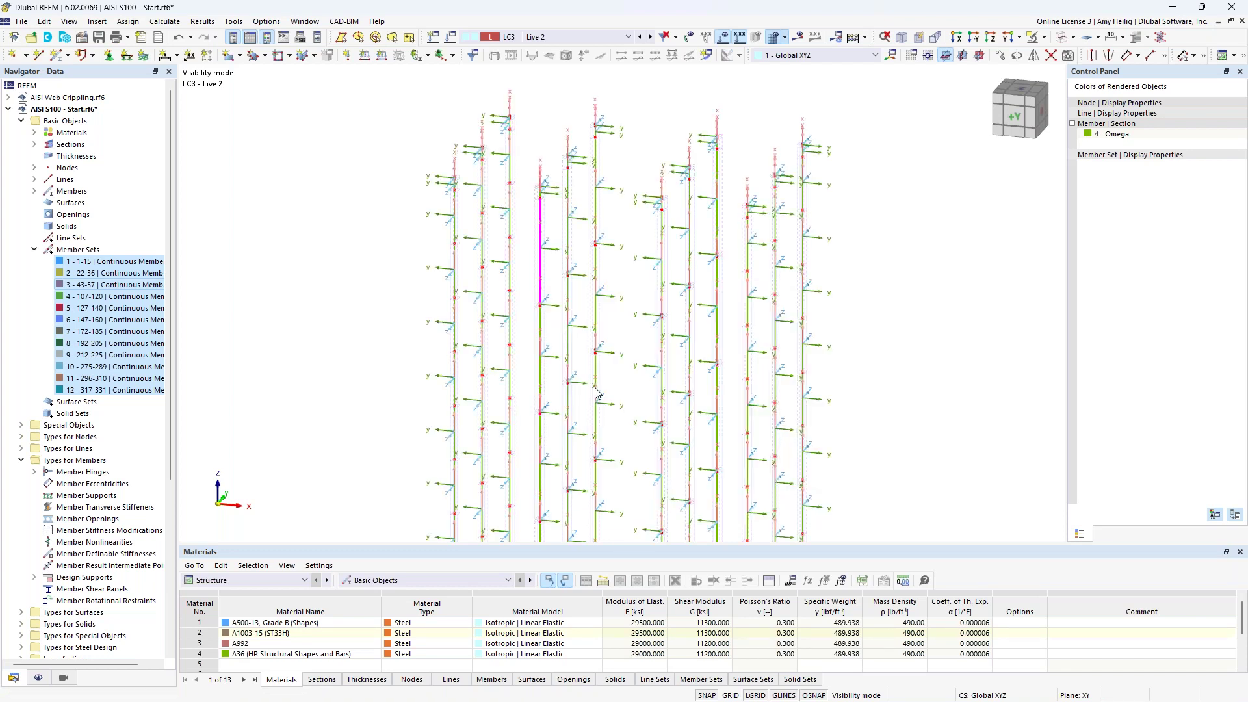
scroll(620, 338, "down", 1)
middle_click_drag(625, 351, 635, 347)
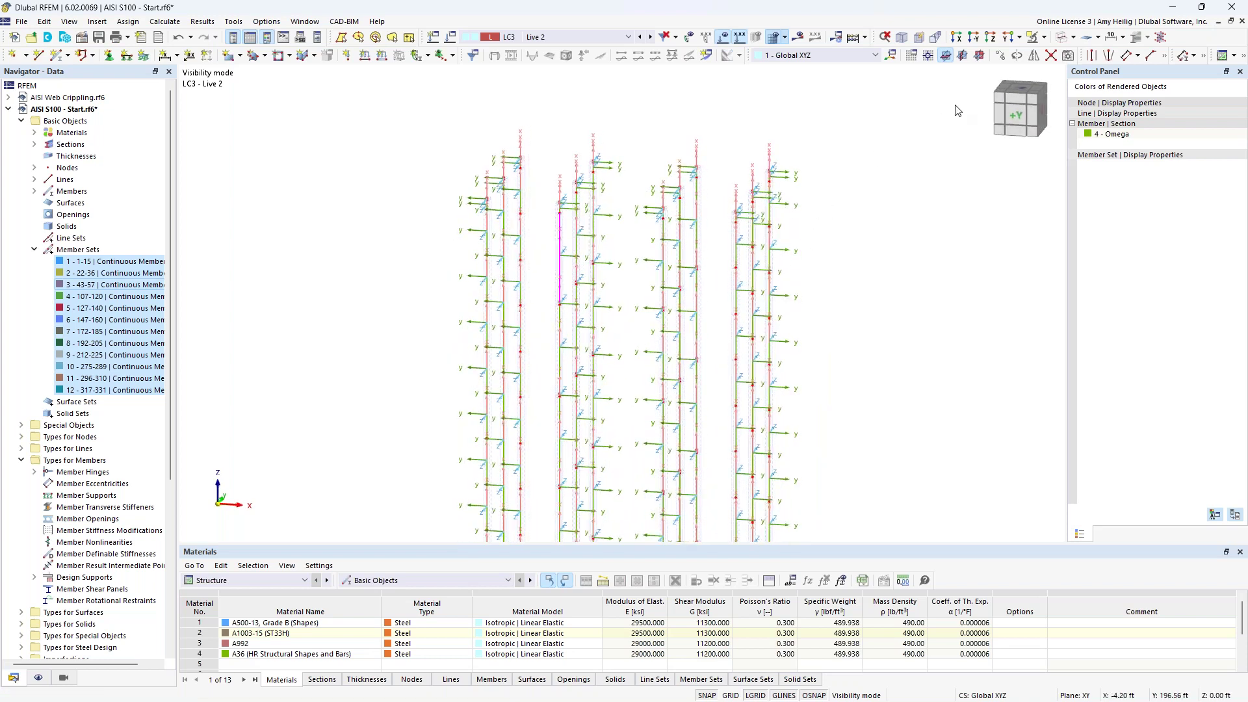
left_click(1020, 39)
left_click(1040, 67)
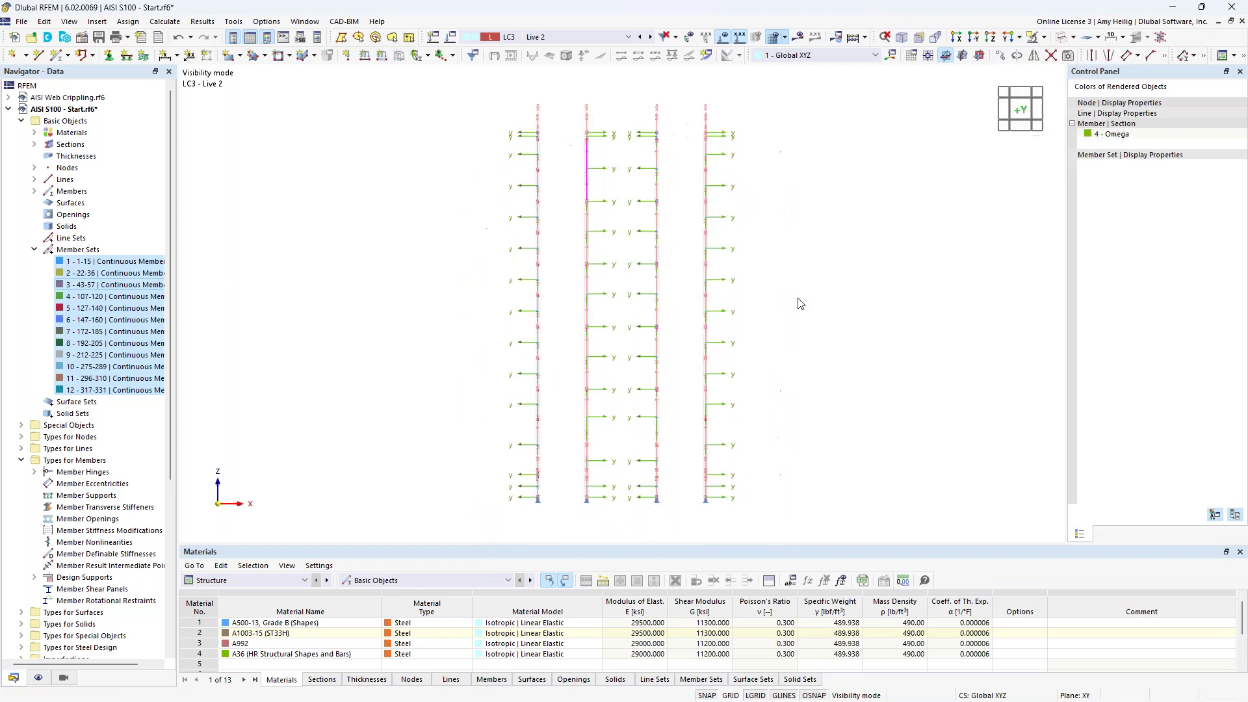
Step: Create two imperfection cases of the local imperfections type, named Imp. X and Imp. Y
left_click(34, 249)
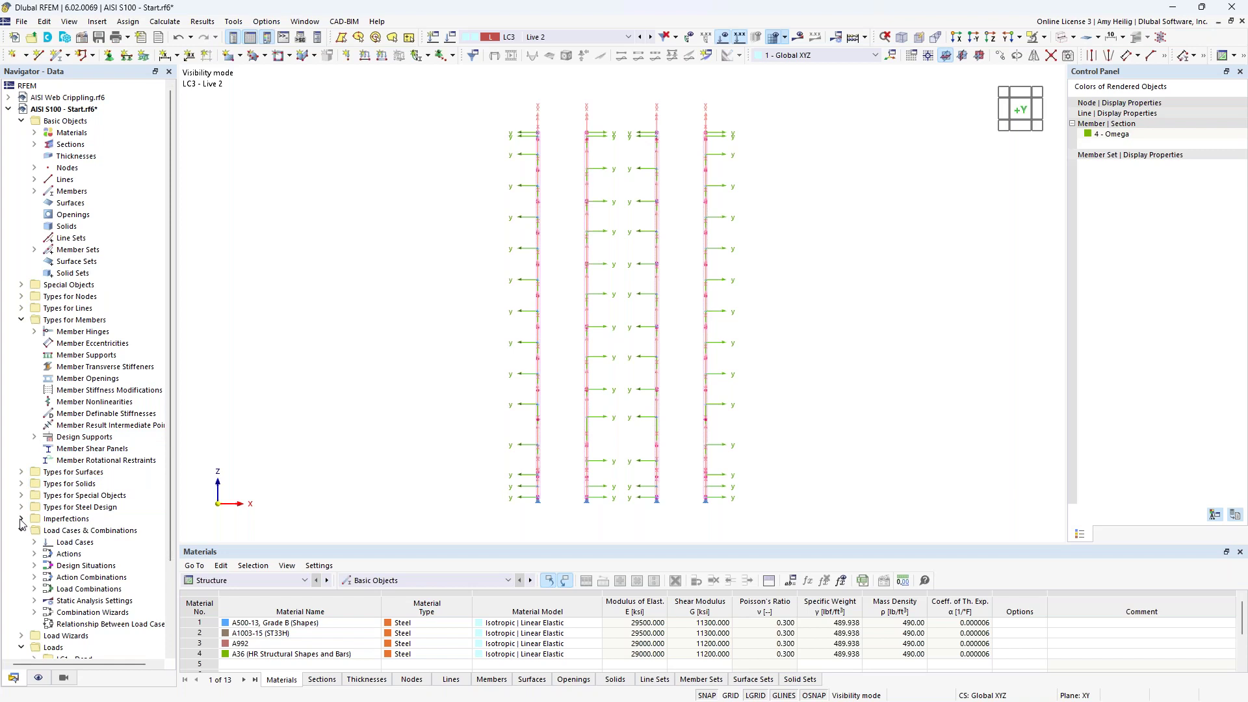
left_click(21, 320)
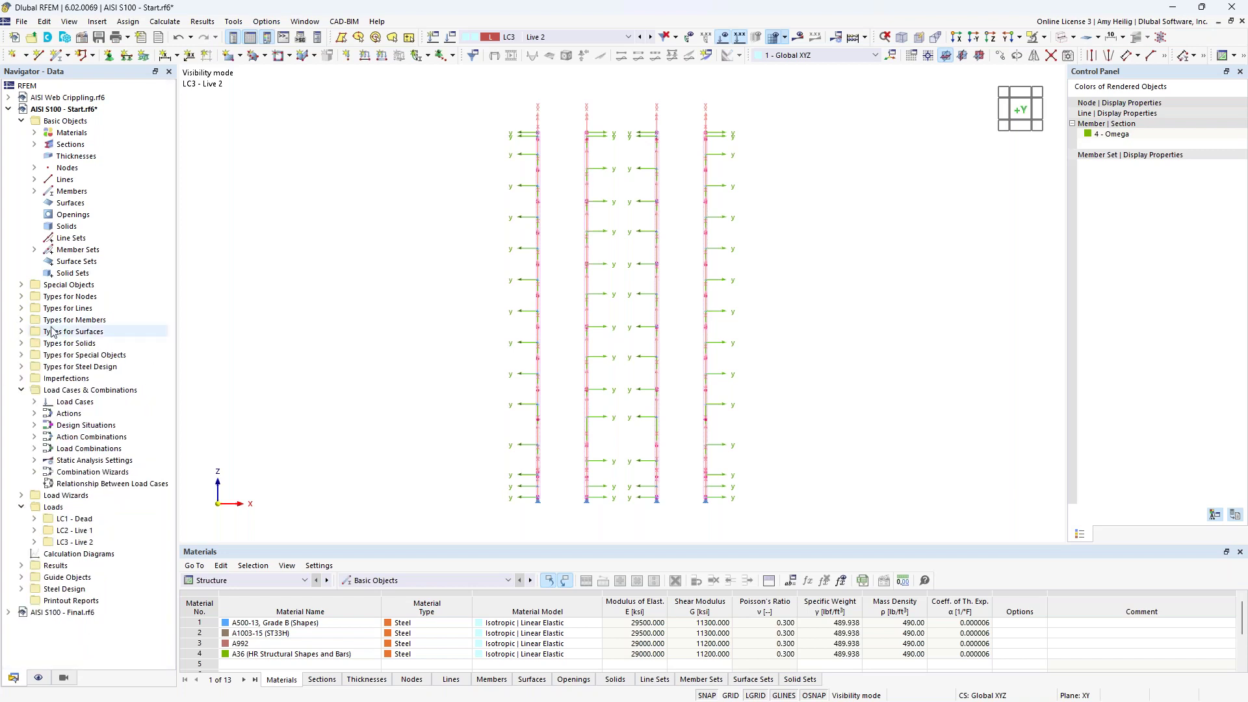
left_click(22, 378)
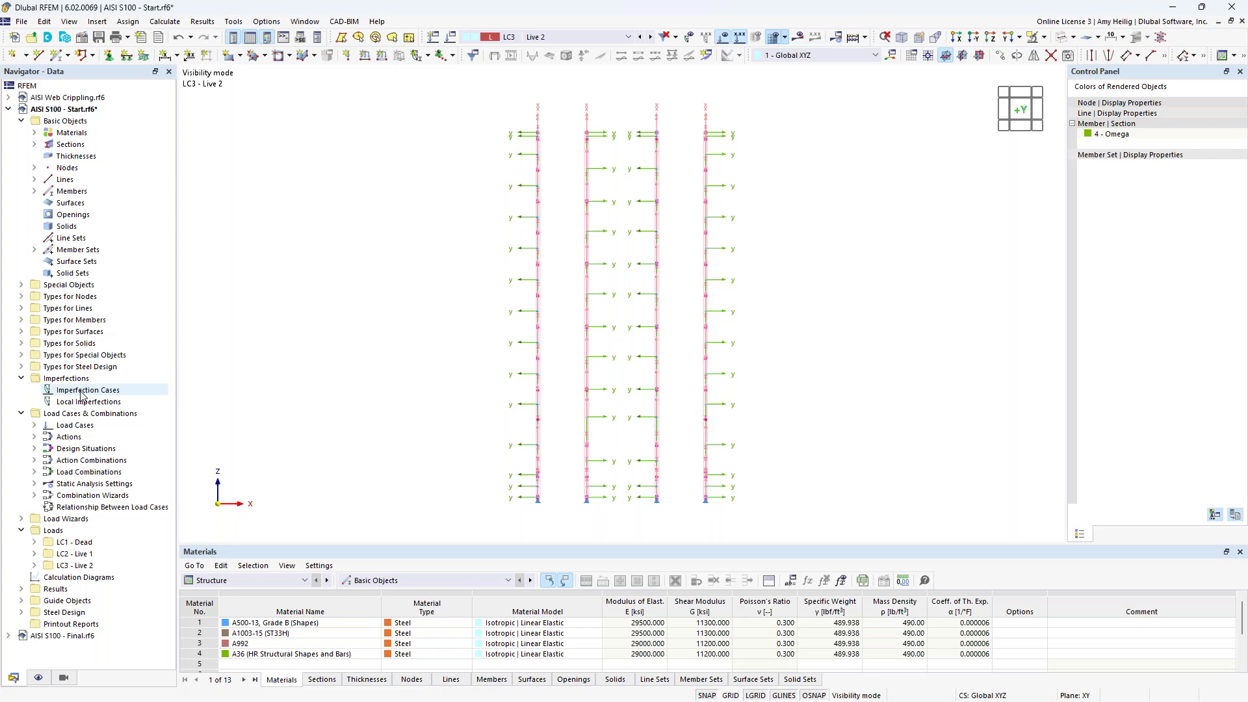
right_click(83, 394)
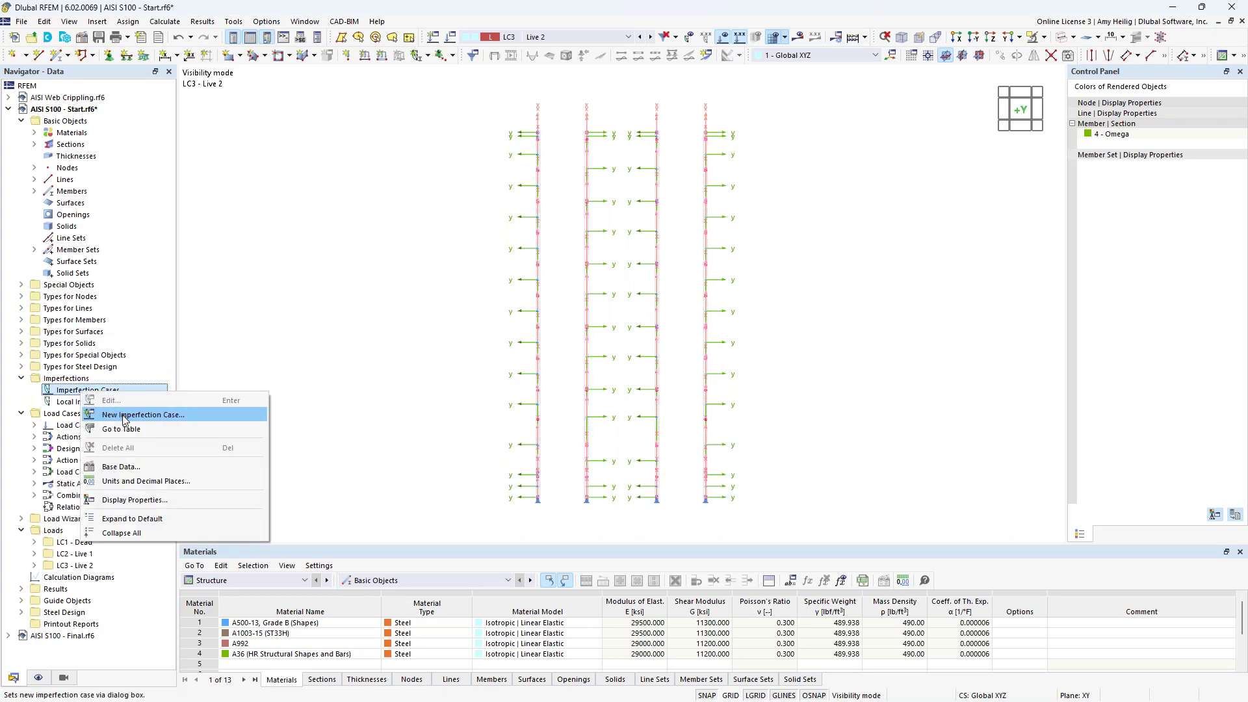
left_click(123, 416)
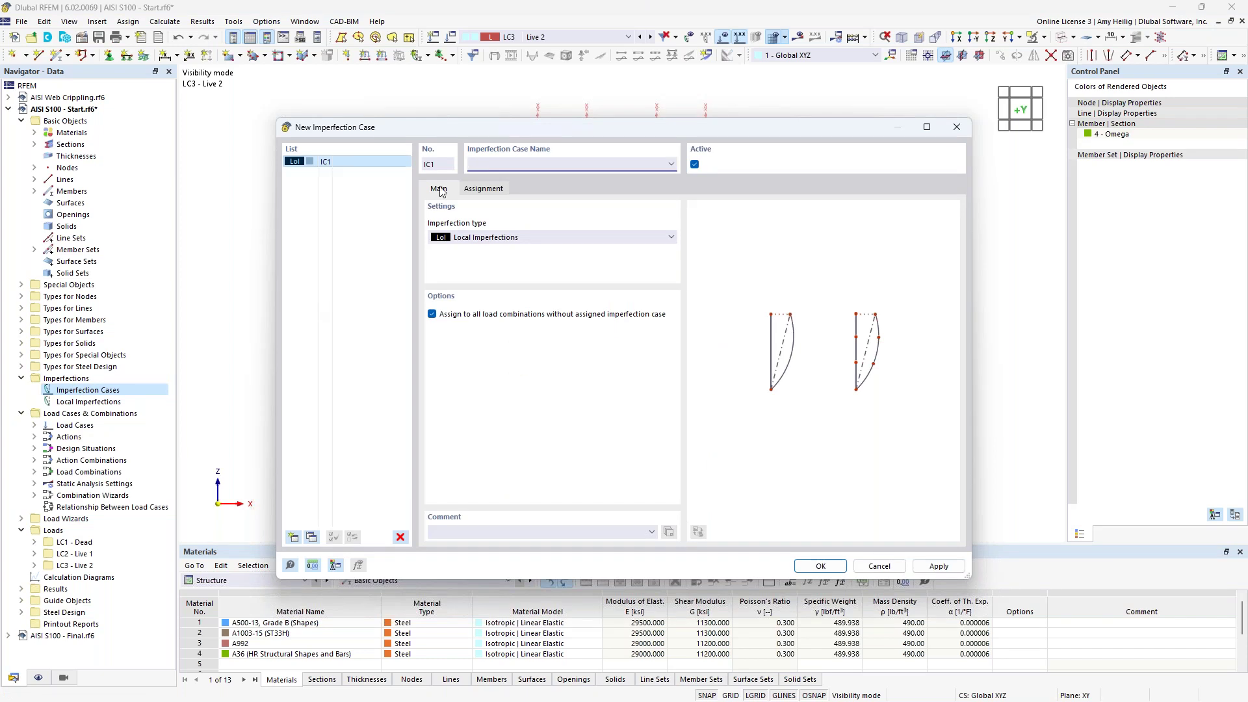
left_click_drag(516, 129, 735, 295)
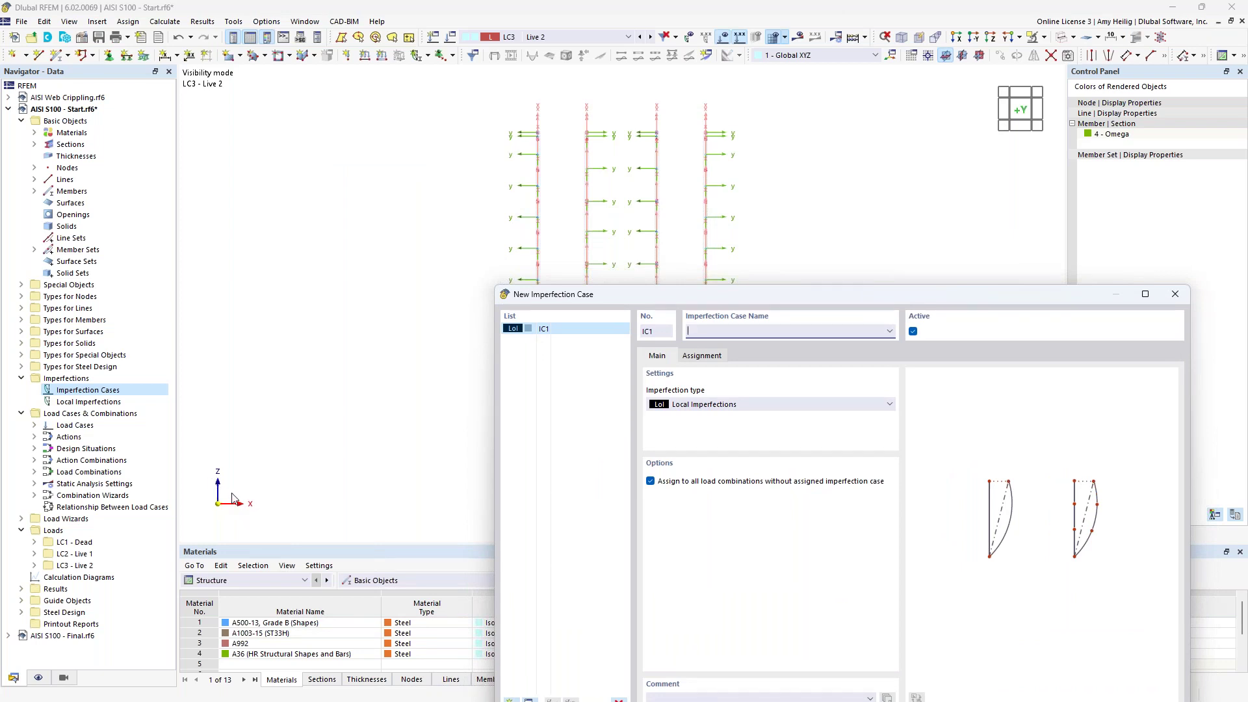
left_click_drag(666, 295, 475, 124)
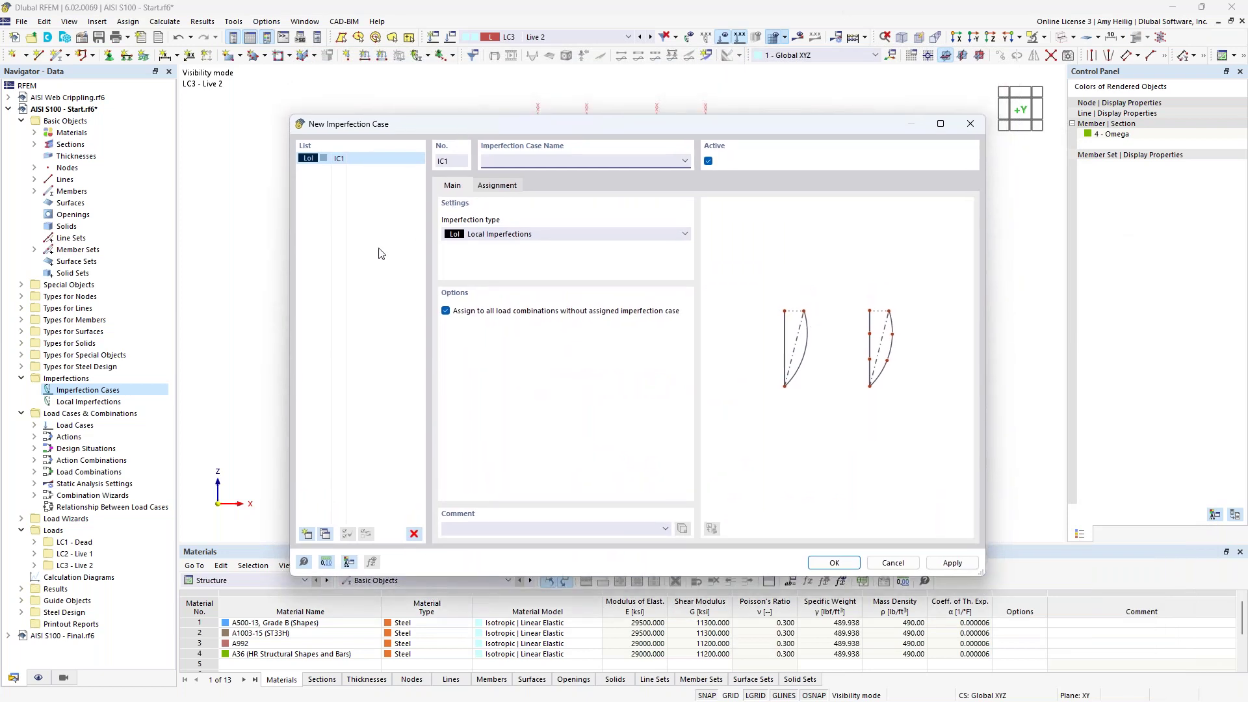
type("Imp")
left_click(325, 535)
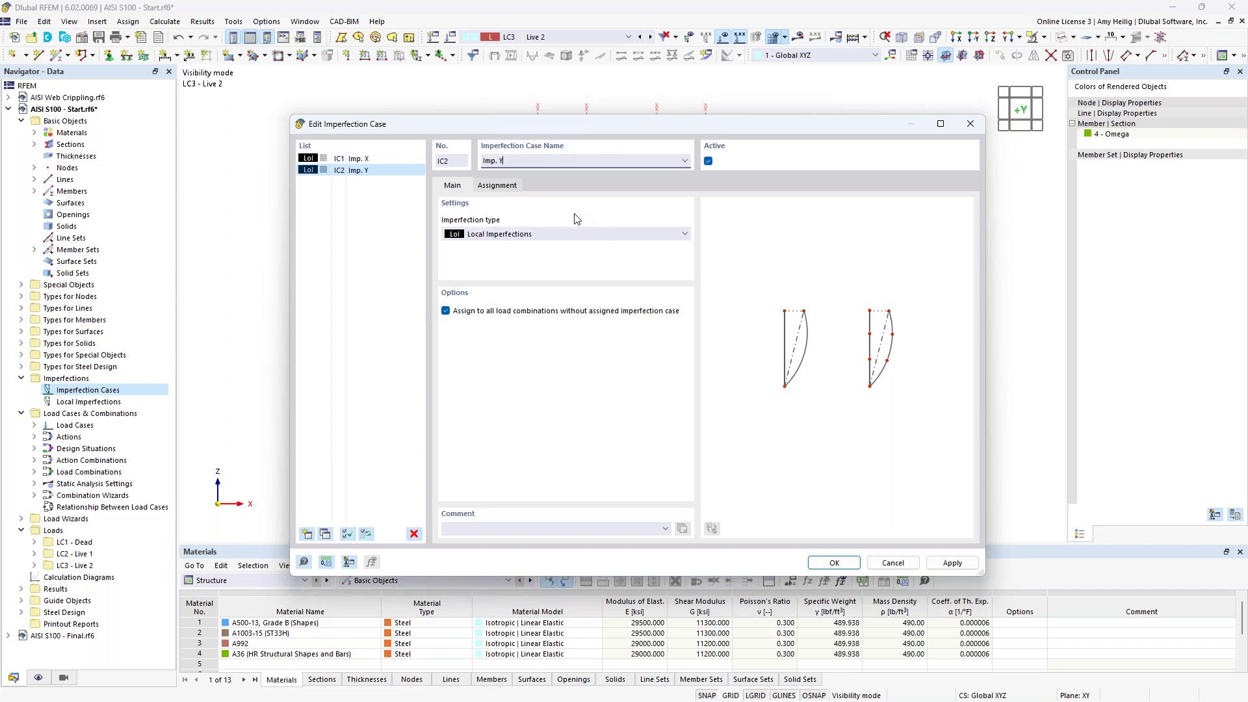
Step: Keep Local Imperfections as the type of Imp. Y, check the load combinations assigned to both imperfection cases, and save them
left_click(512, 235)
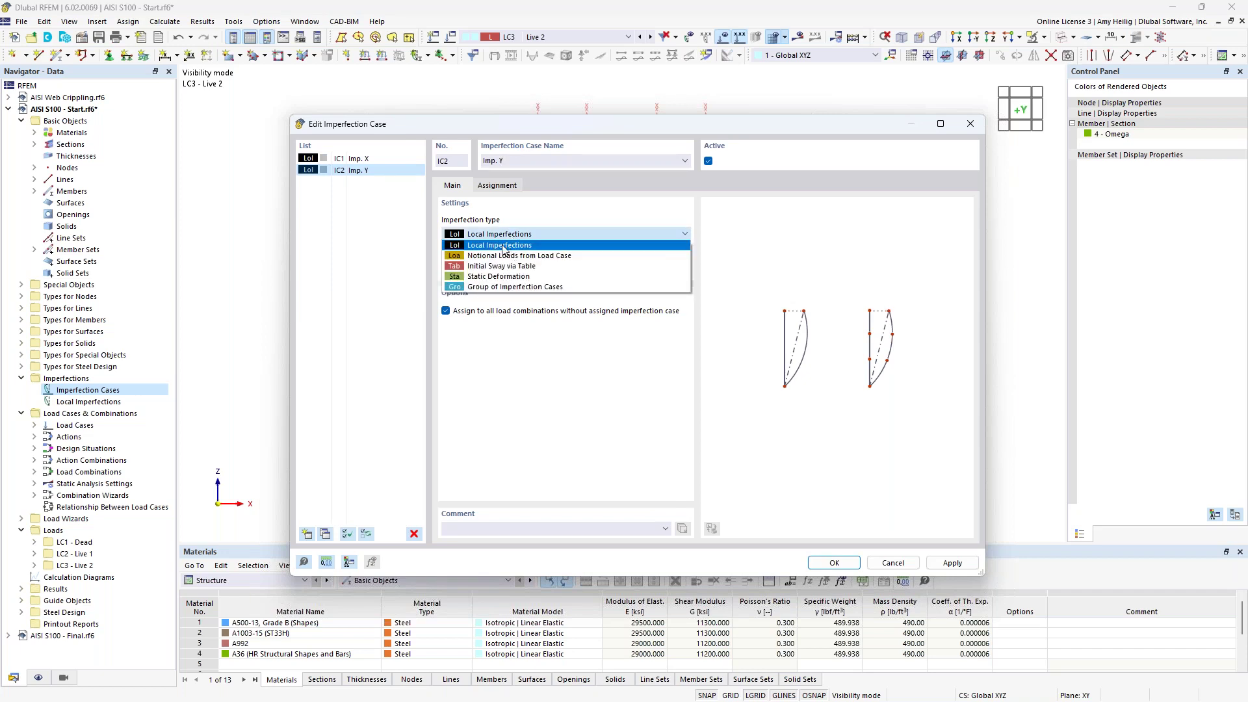
left_click(531, 220)
left_click(498, 185)
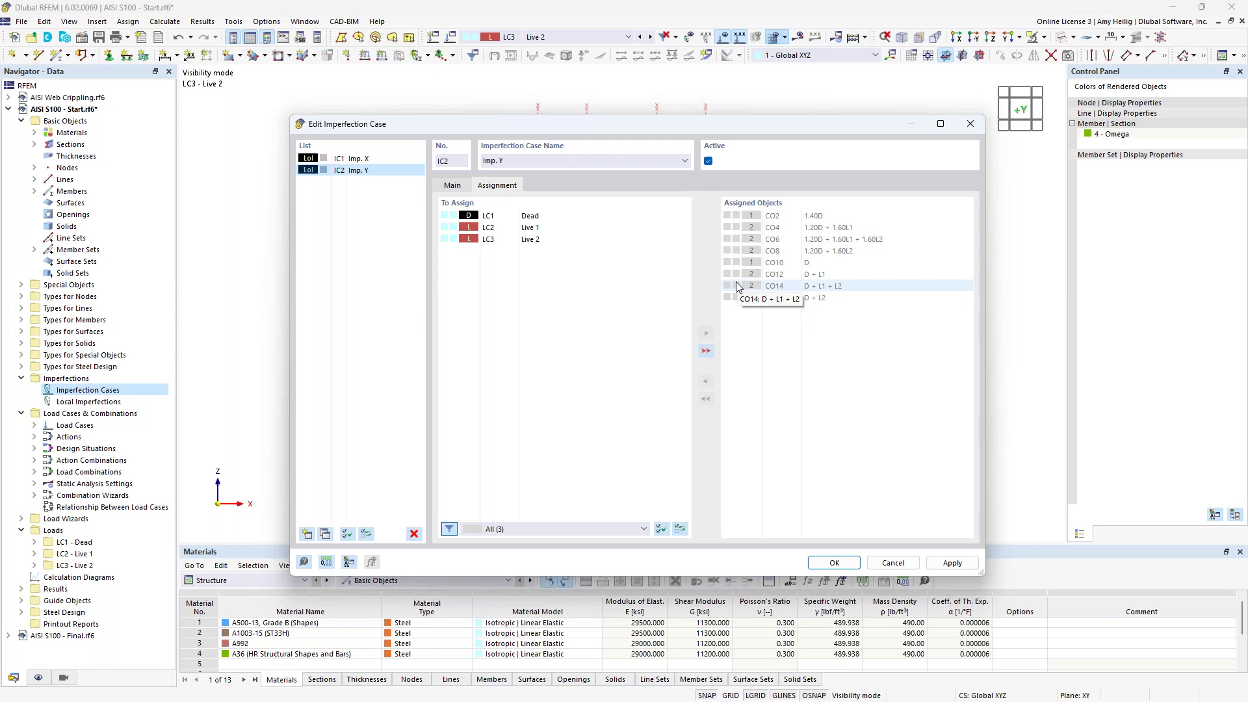
left_click(355, 159)
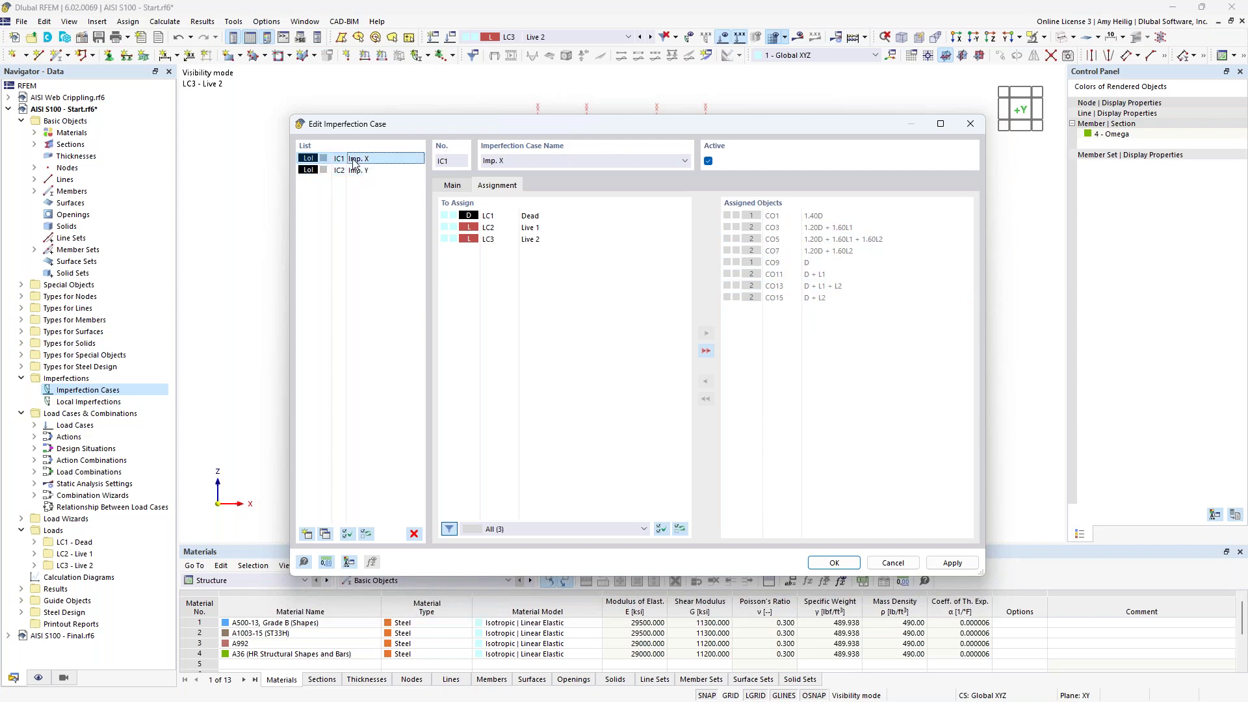
left_click(833, 563)
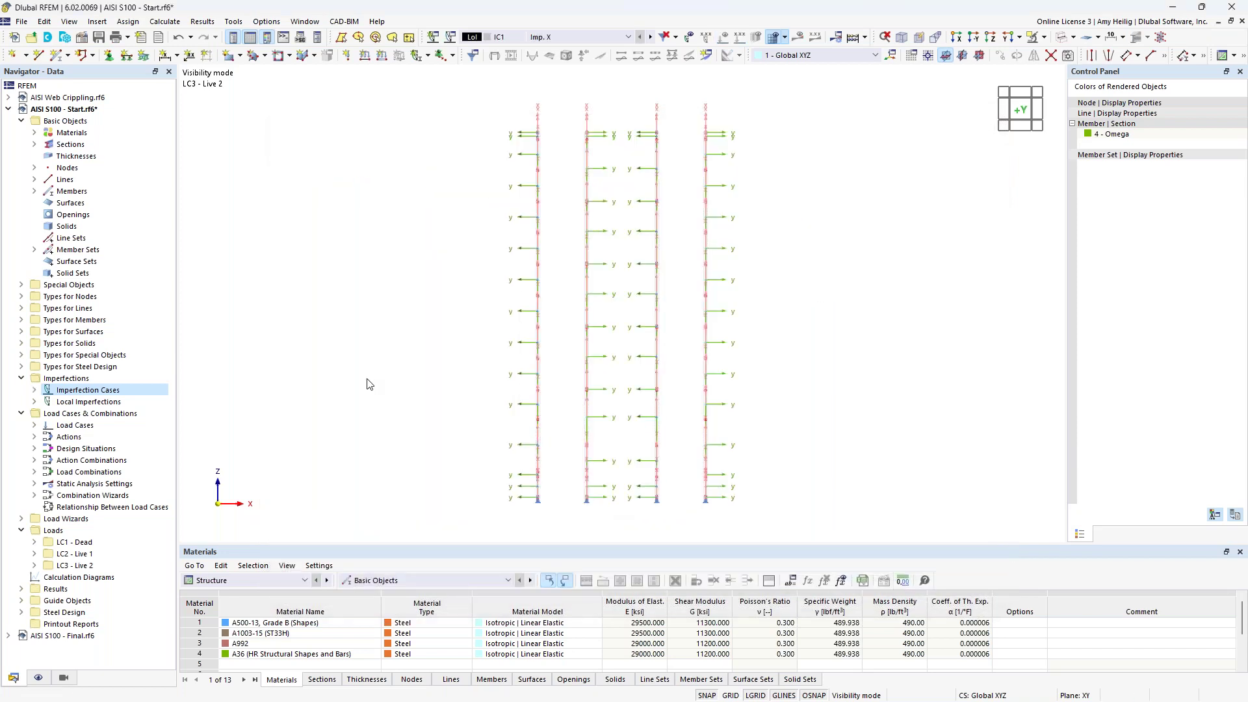
Step: Begin a new member set imperfection under case IC1 Imp. X, using initial sway with the AISI S100-16 | Current definition type
left_click(34, 402)
left_click(34, 390)
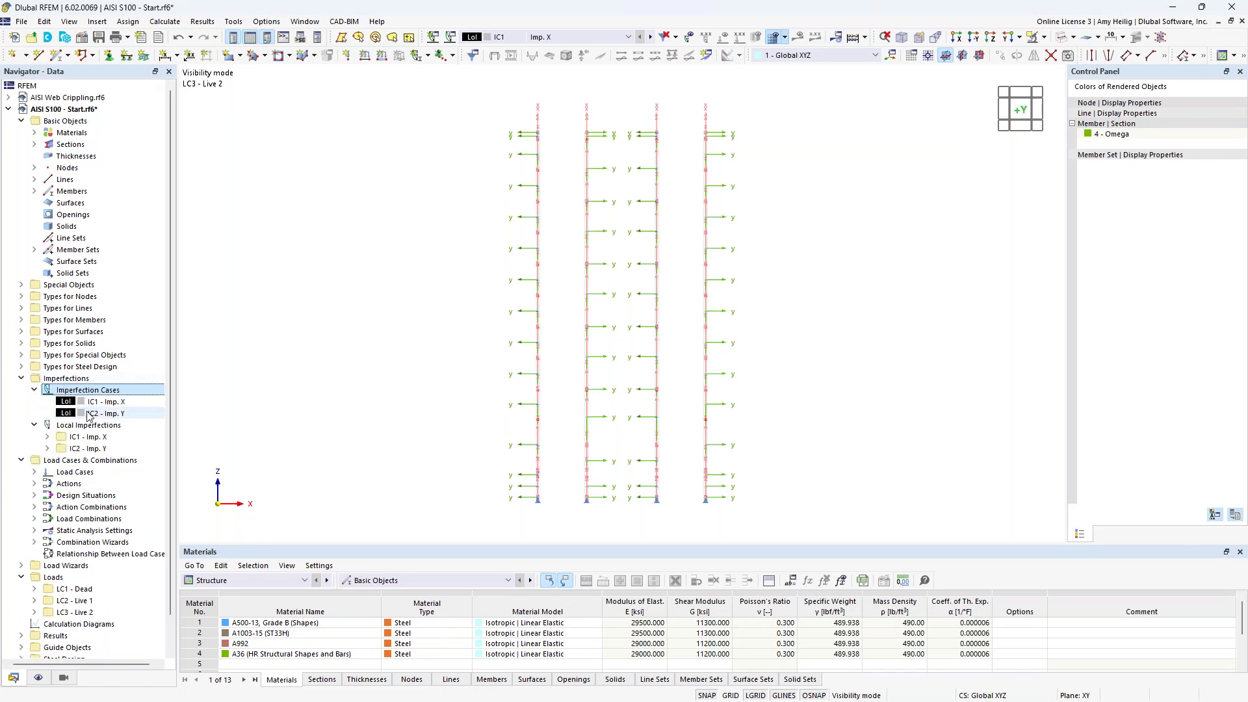
left_click(47, 436)
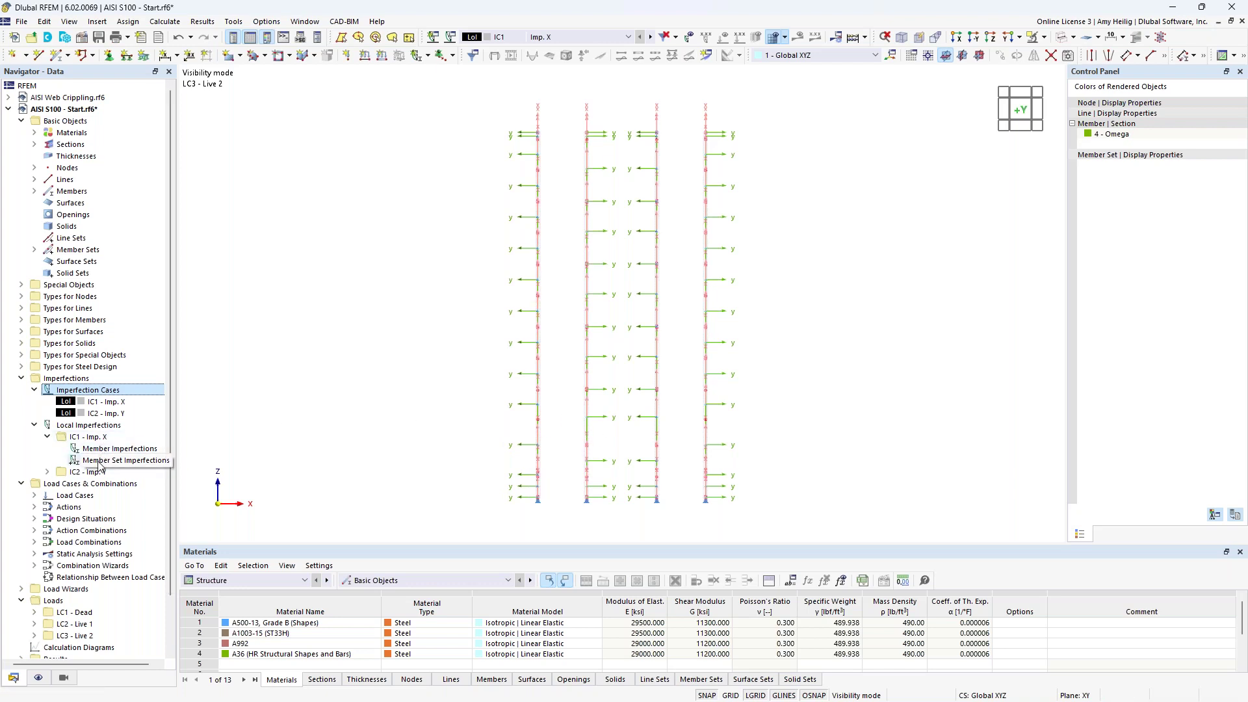
right_click(100, 462)
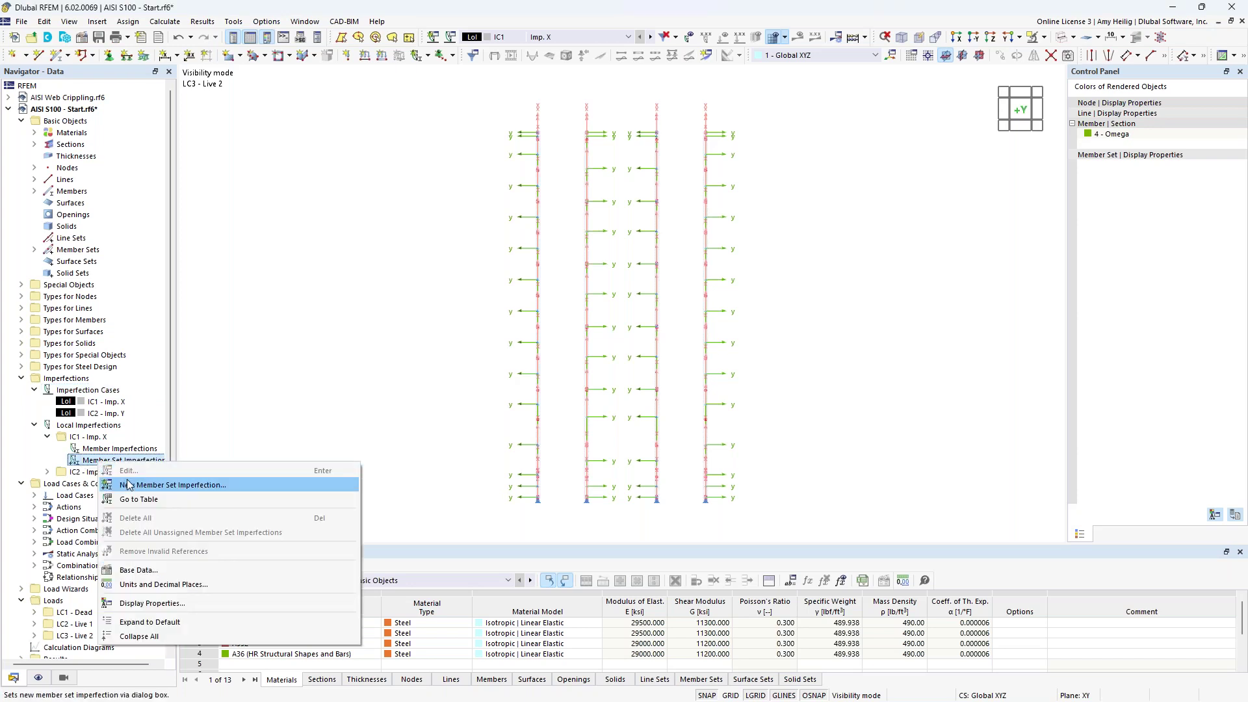
left_click(172, 485)
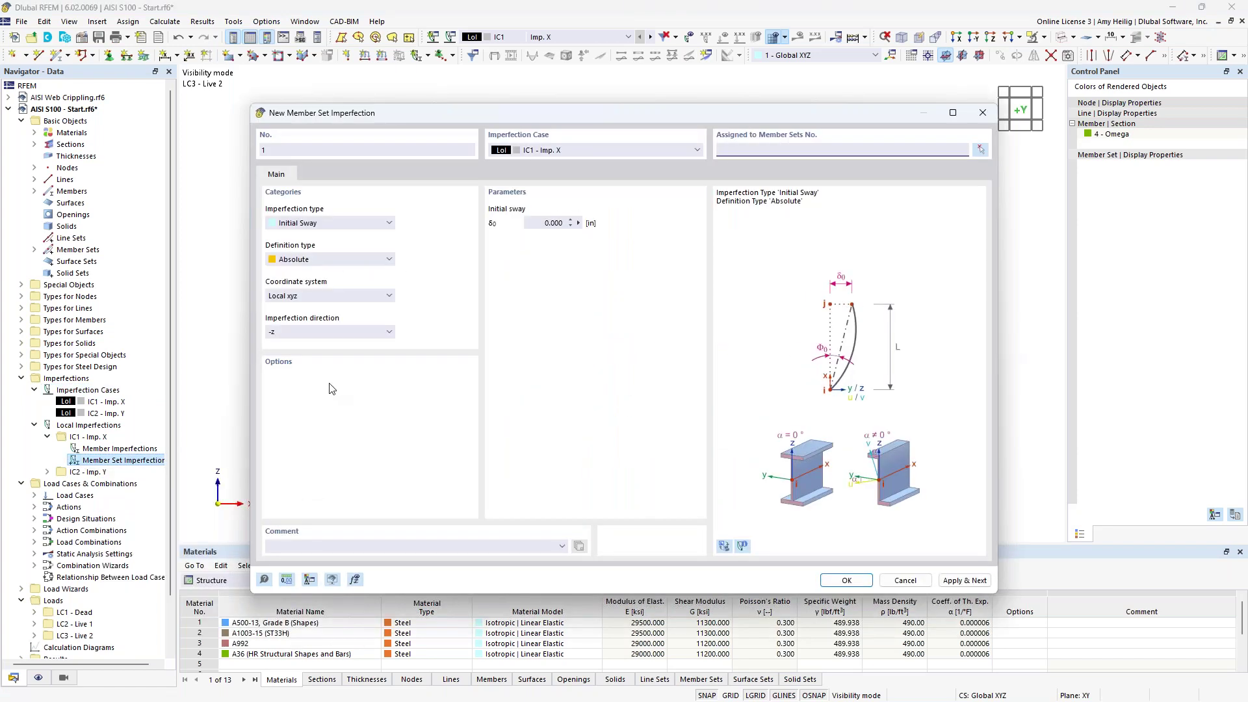
left_click(328, 259)
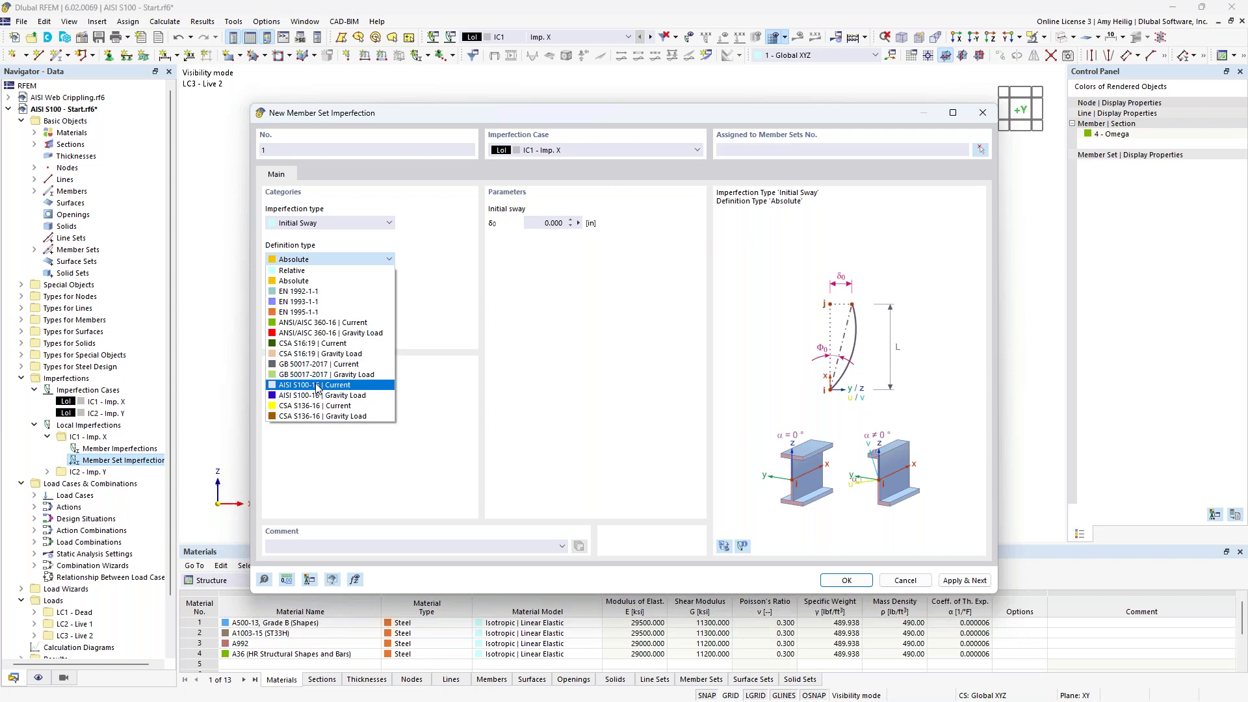
left_click(318, 385)
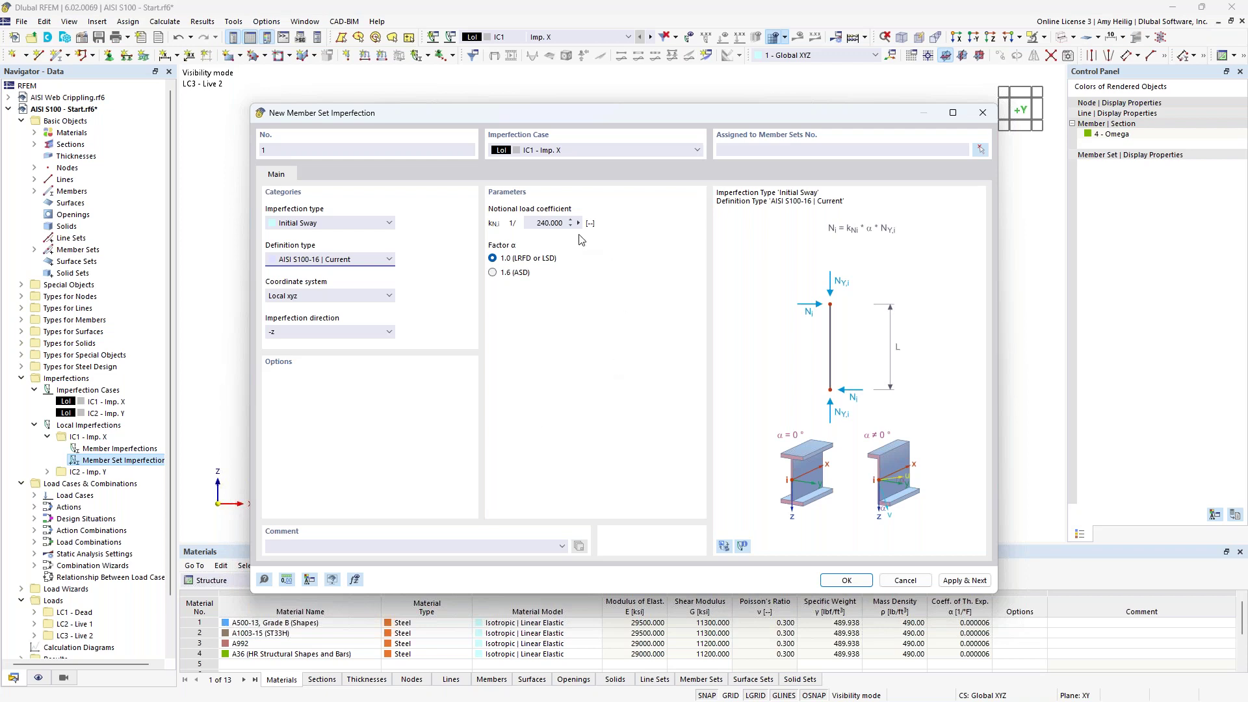
left_click(743, 545)
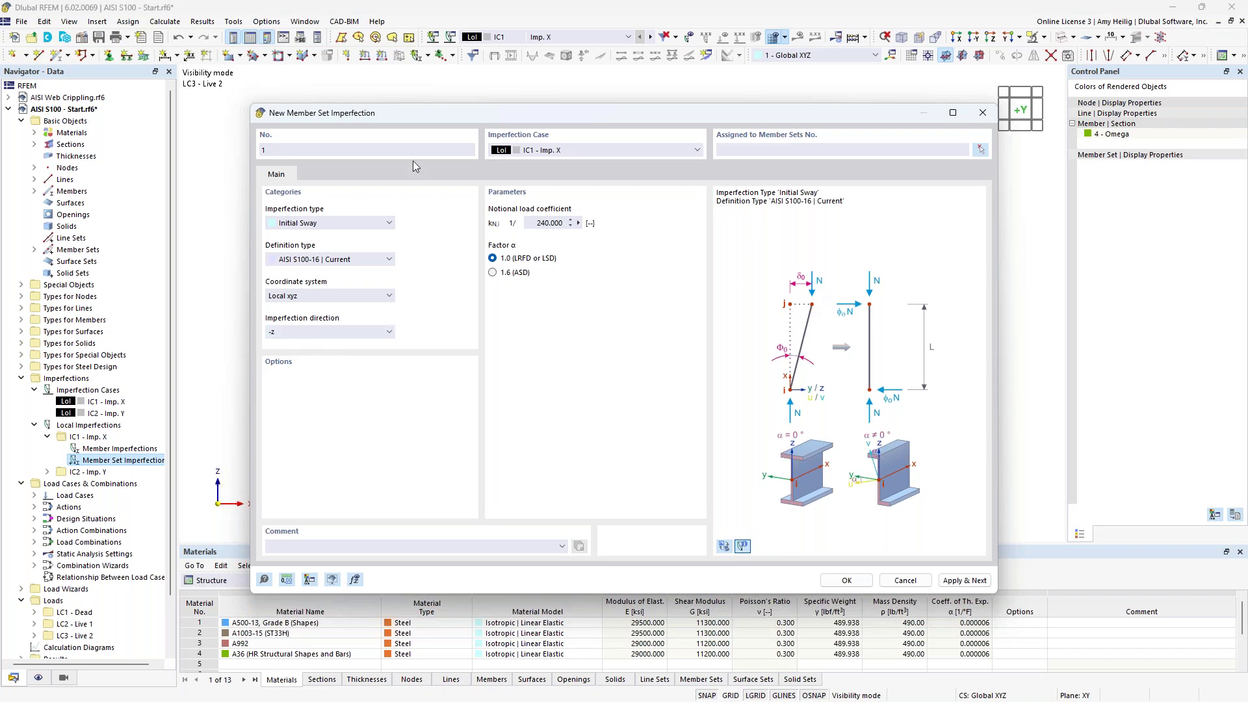
Step: Set the imperfection direction to local -y, assign it to member sets 1-3 and 7-9, and apply it
left_click_drag(412, 117, 496, 252)
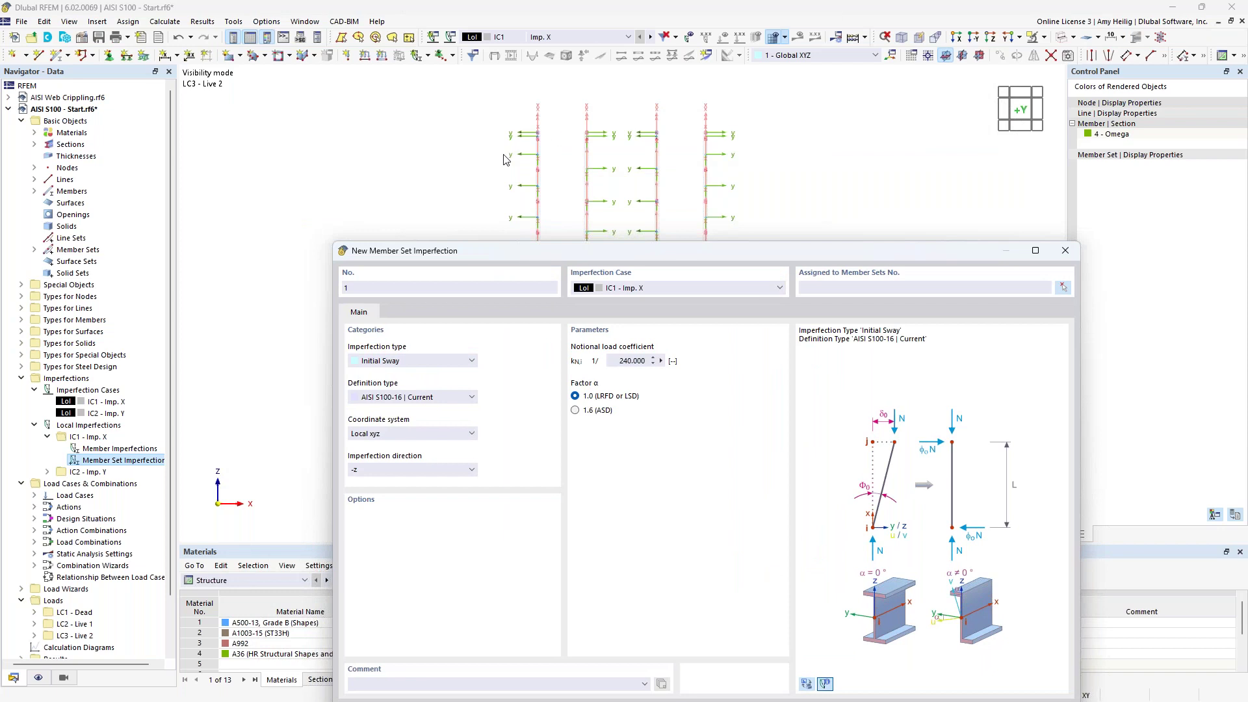
left_click_drag(528, 250, 535, 163)
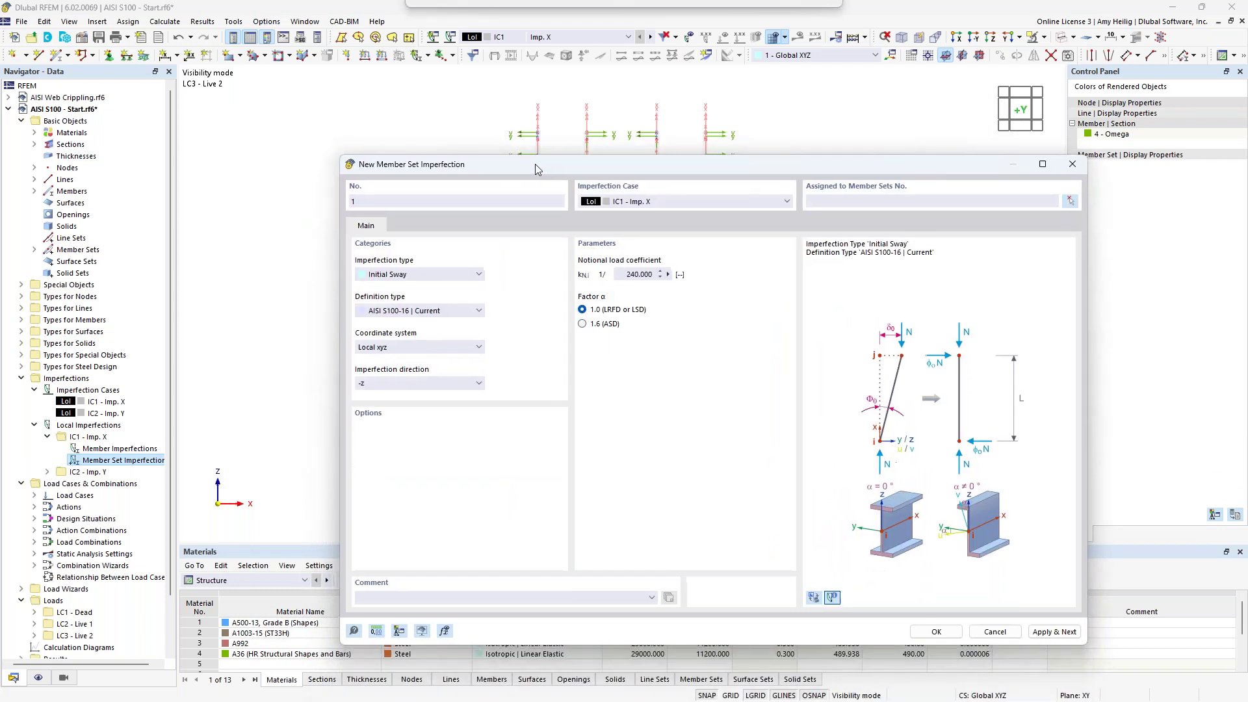
left_click(479, 384)
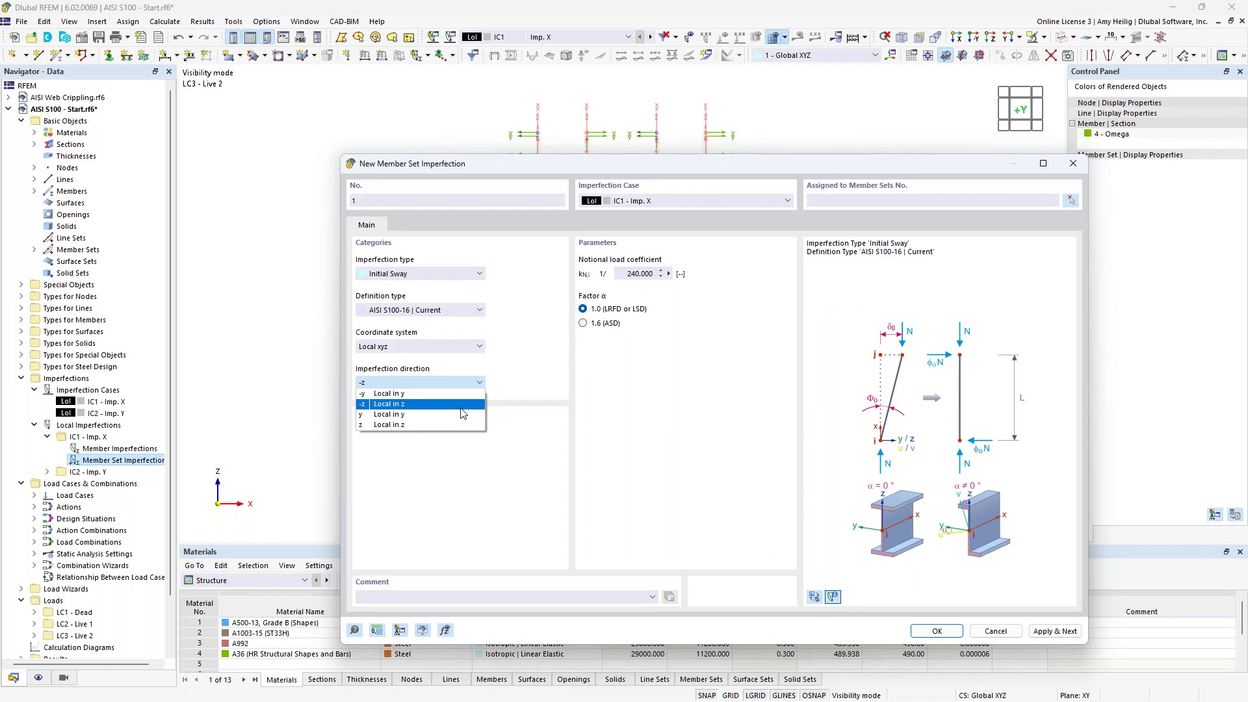
left_click(451, 394)
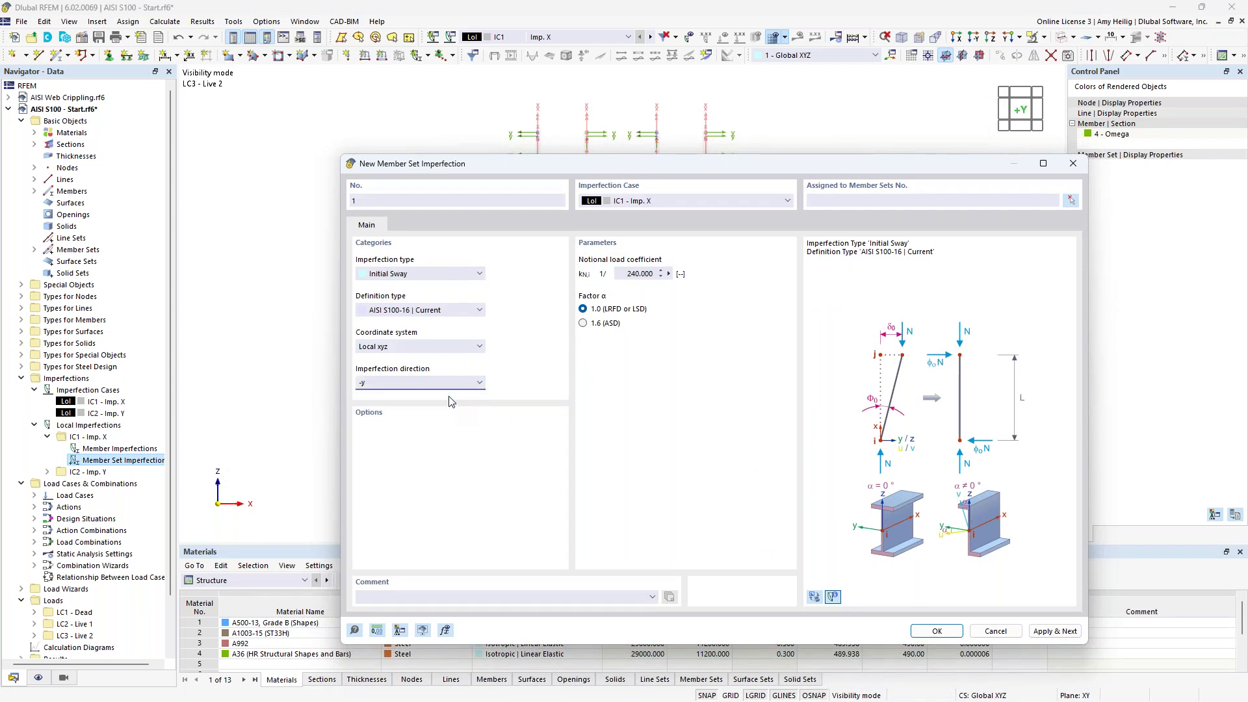
left_click(1070, 201)
left_click_drag(544, 260, 514, 240)
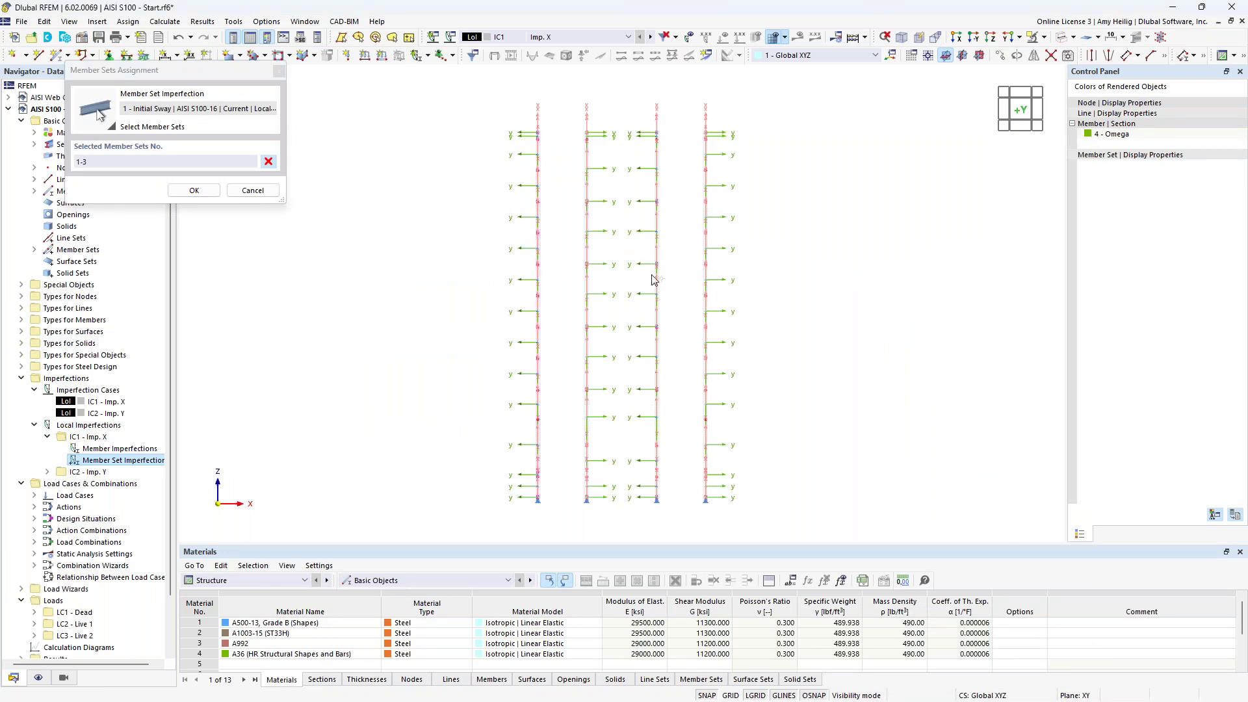
left_click_drag(673, 290, 644, 270)
left_click(195, 189)
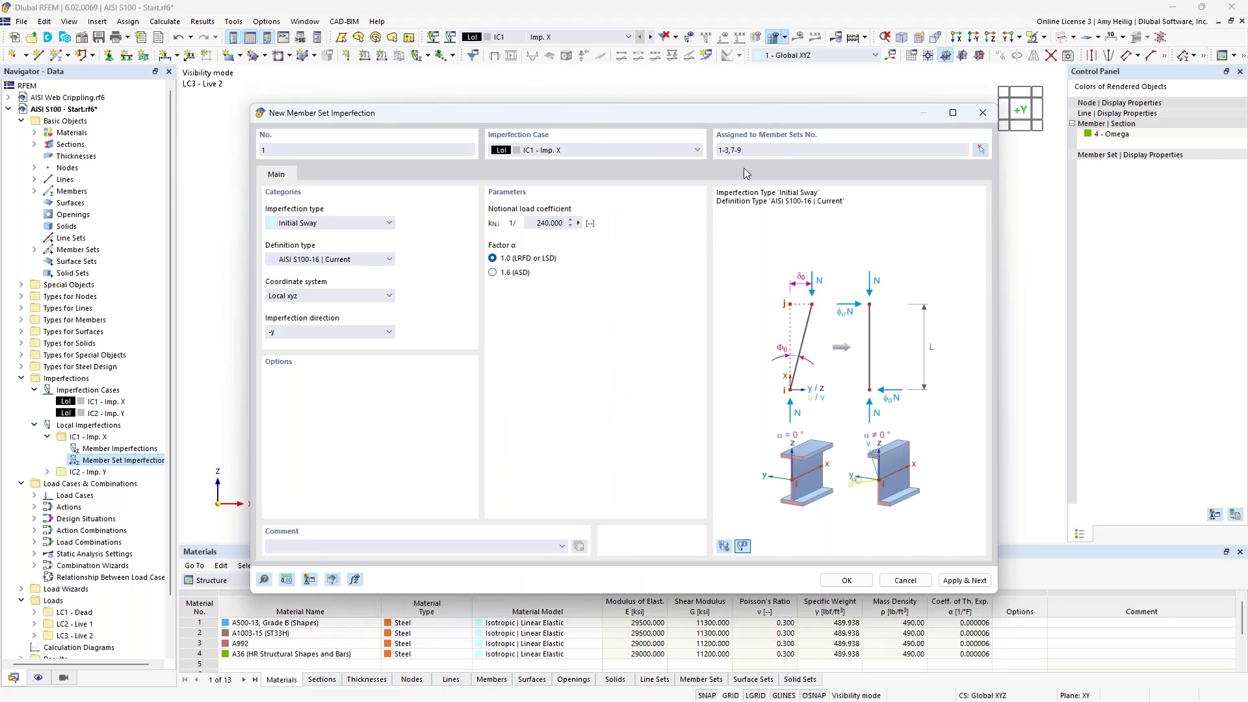
left_click(951, 581)
Step: Add a second Imp. X member set imperfection in the local y direction for member sets 4-6 and 10-12
left_click(353, 330)
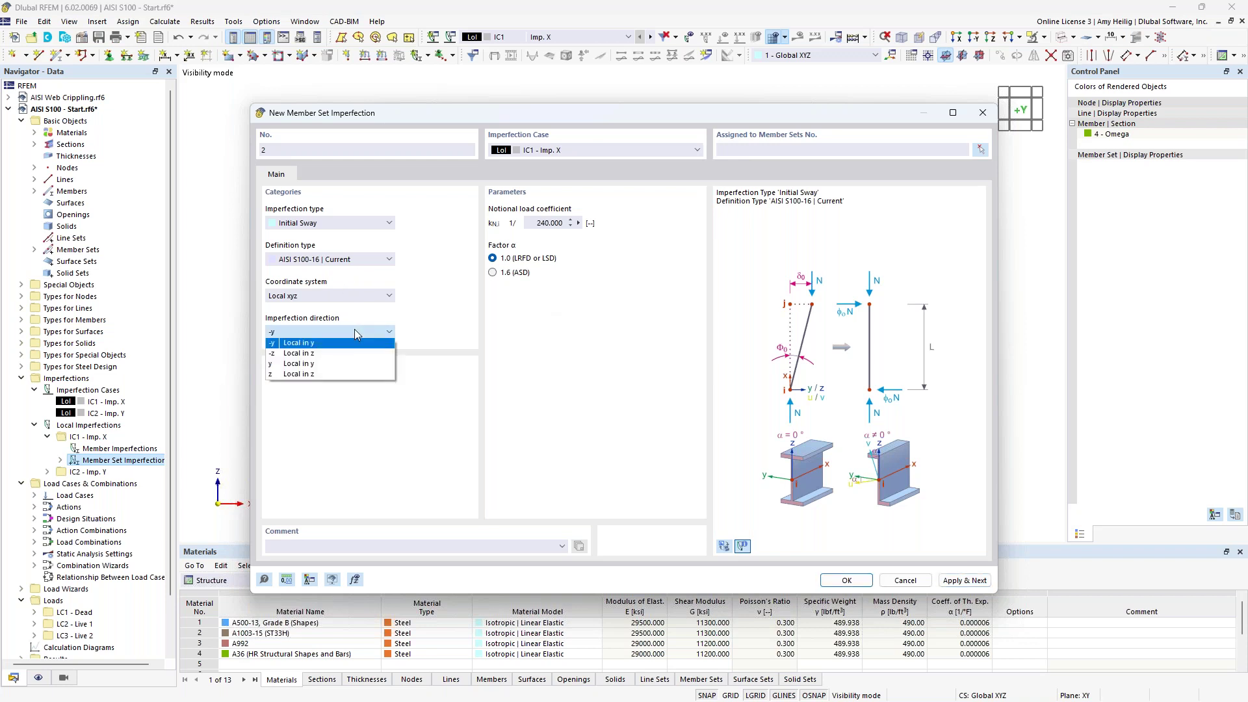
left_click(356, 364)
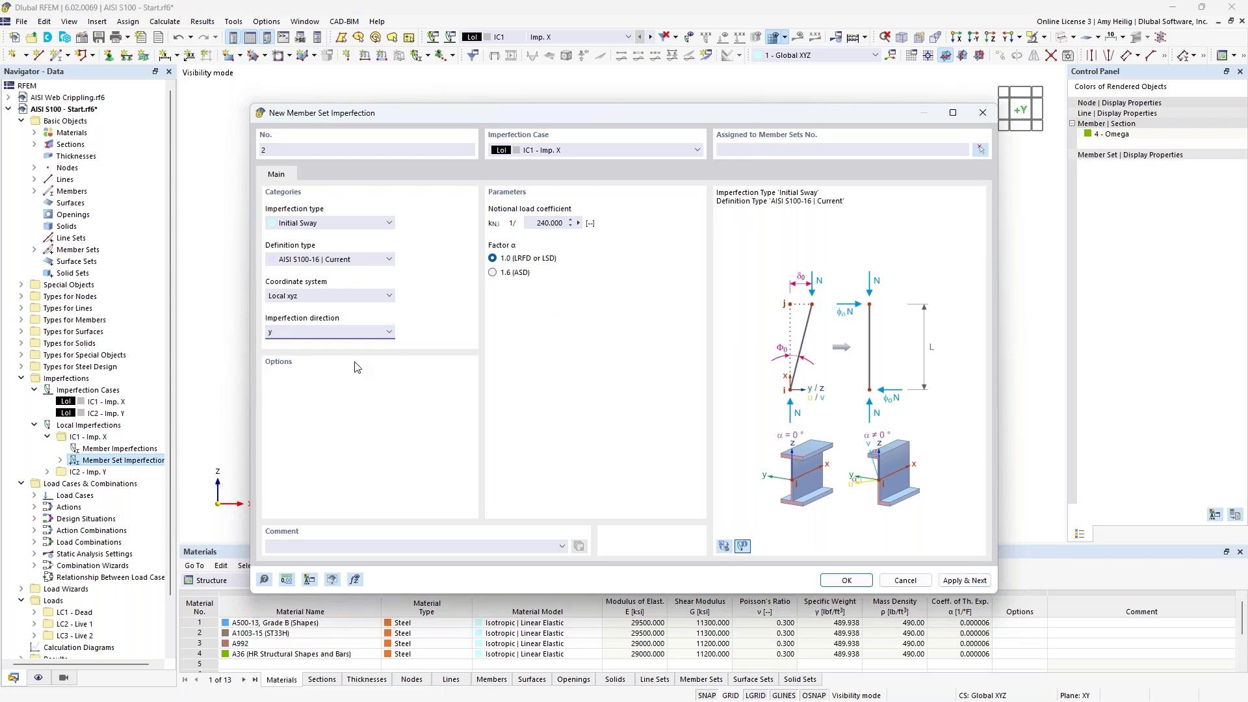
left_click_drag(594, 122, 599, 91)
left_click(988, 144)
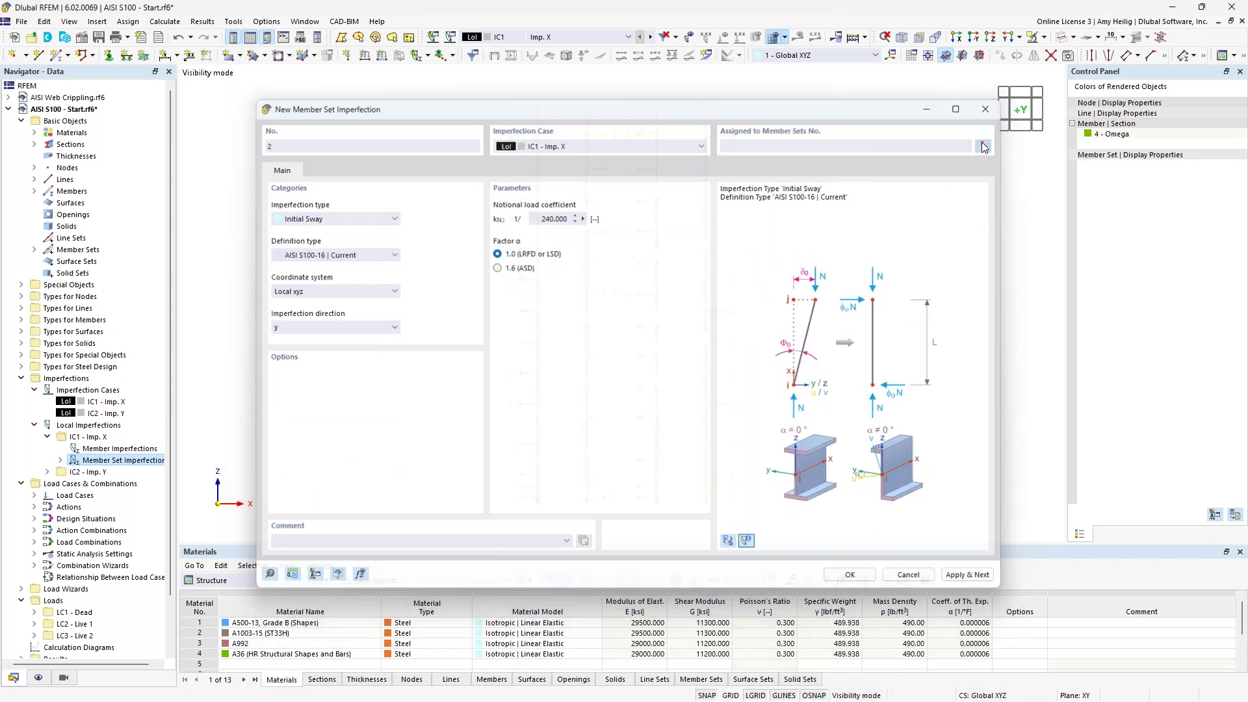
left_click_drag(604, 254, 571, 237)
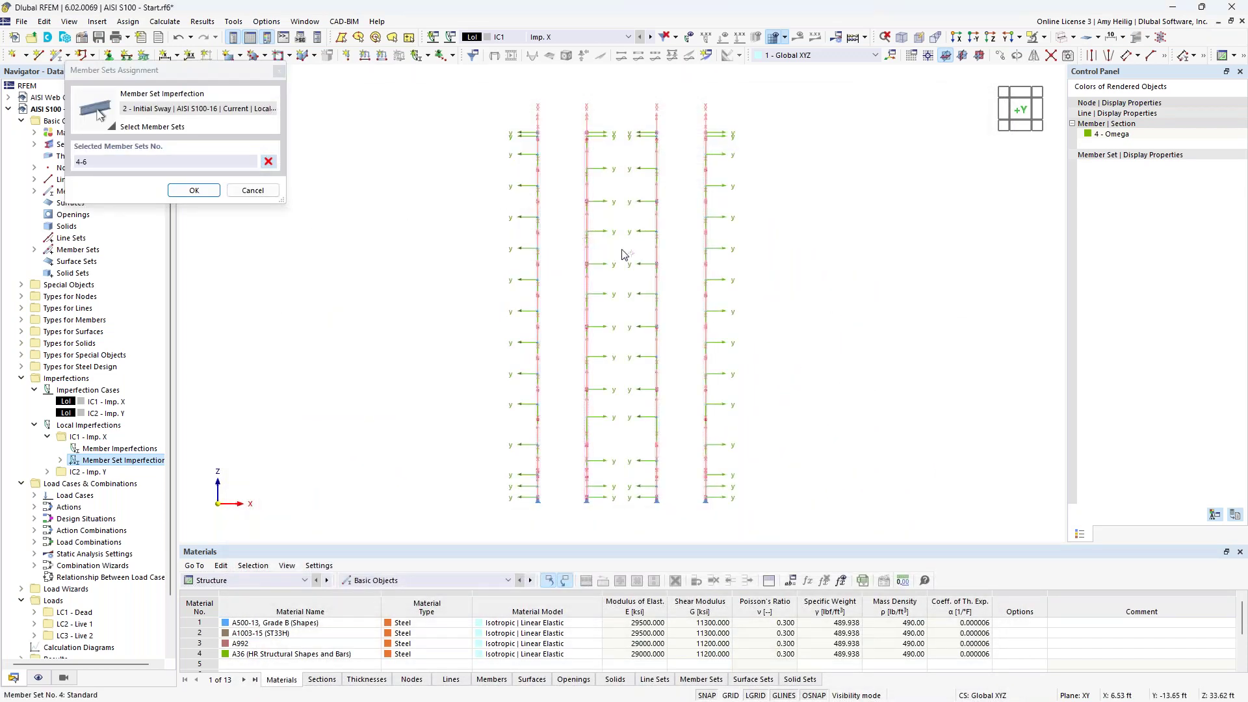
left_click_drag(729, 273, 692, 252)
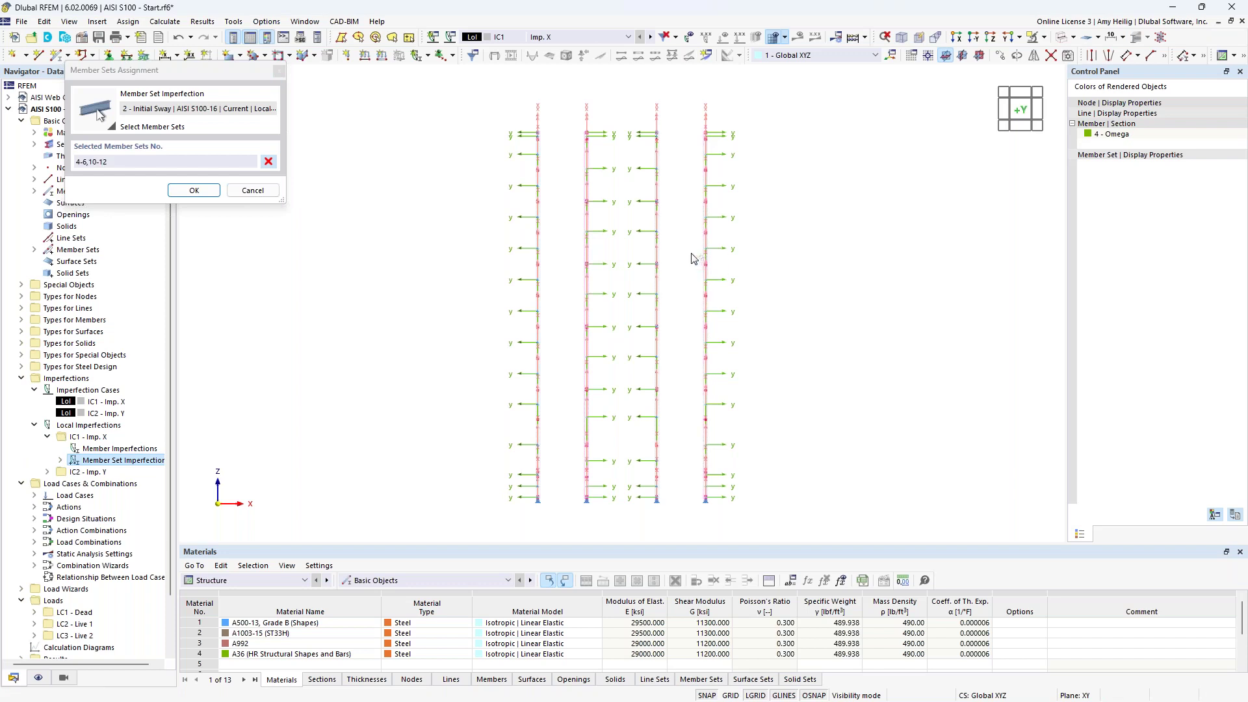
left_click(194, 190)
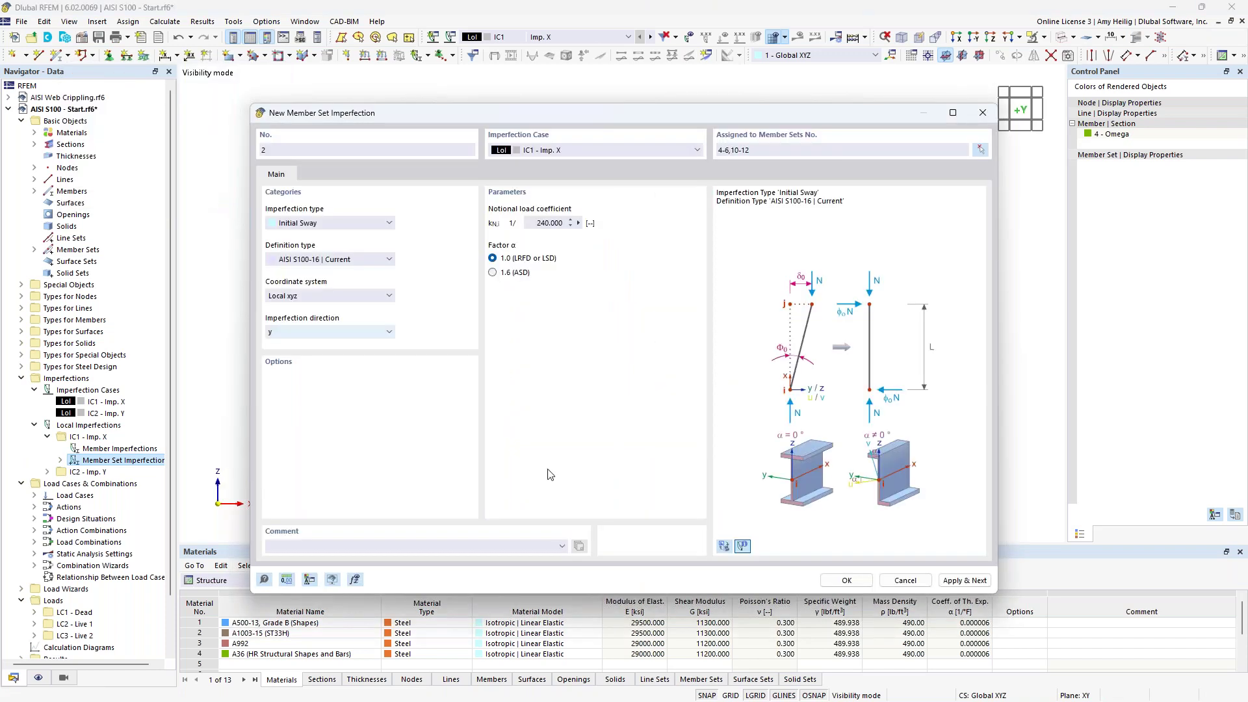
key("Return")
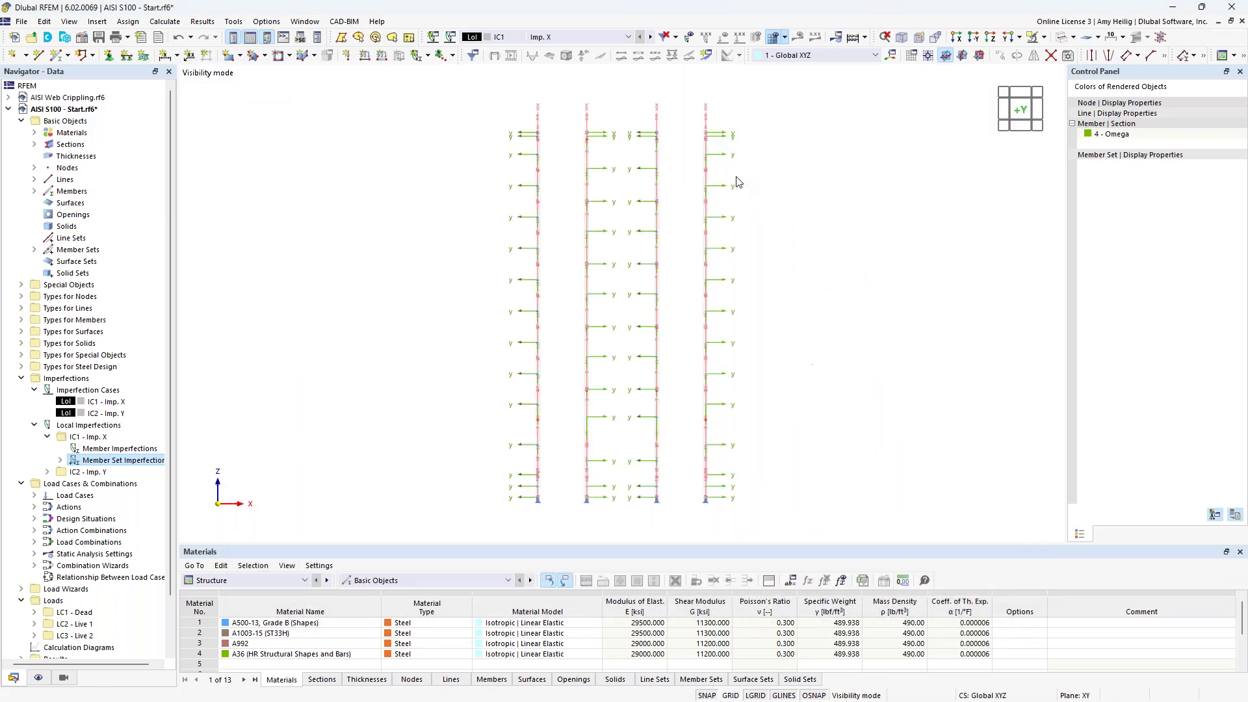
Step: Display the Imp. X imperfections on the columns, inspect them in 3D, and make IC2 Imp. Y the active case
left_click(691, 37)
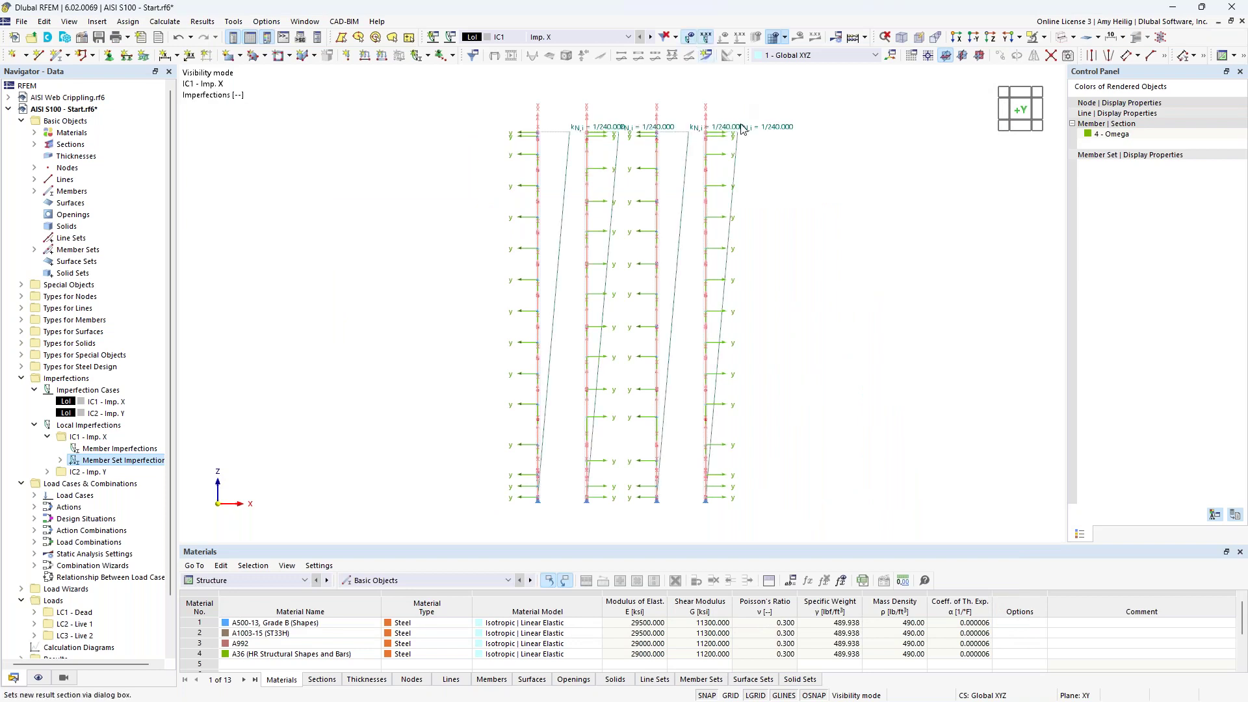
mouse_move(816, 202)
middle_mouse_down("ctrl")
mouse_move(794, 248)
mouse_move(821, 256)
mouse_move(802, 253)
mouse_move(805, 234)
mouse_move(833, 212)
mouse_move(807, 212)
middle_mouse_up("ctrl")
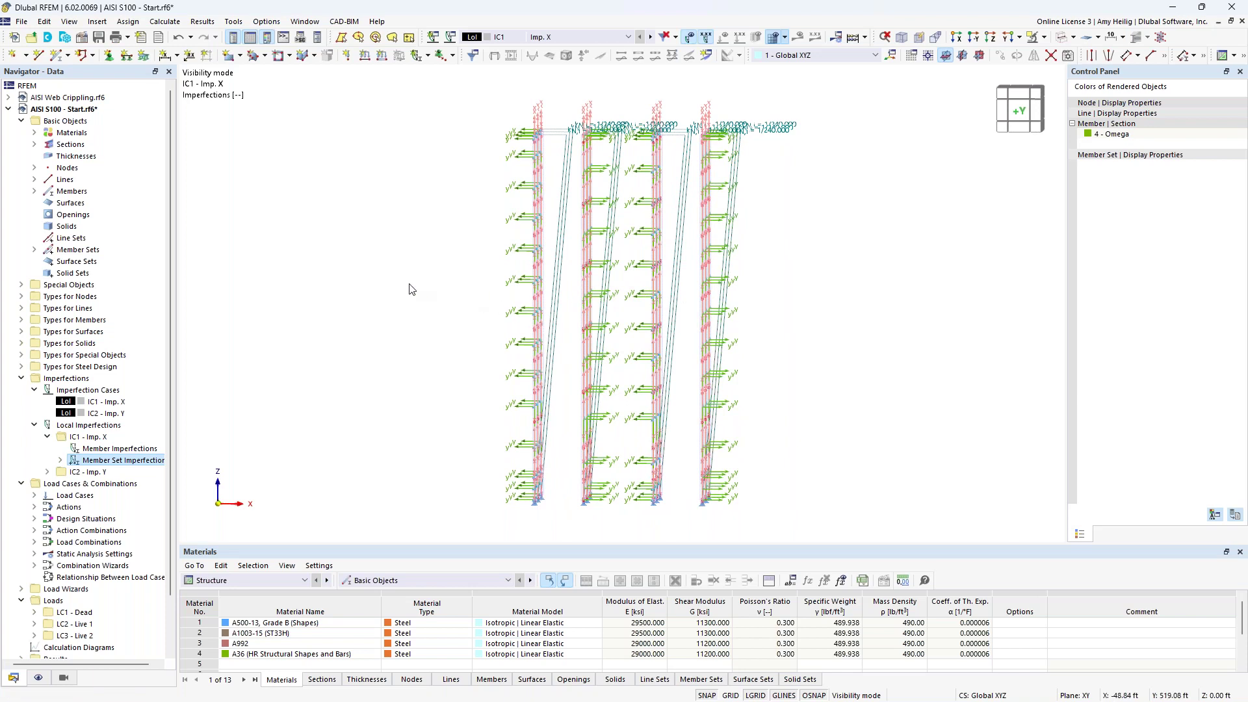
left_click(651, 37)
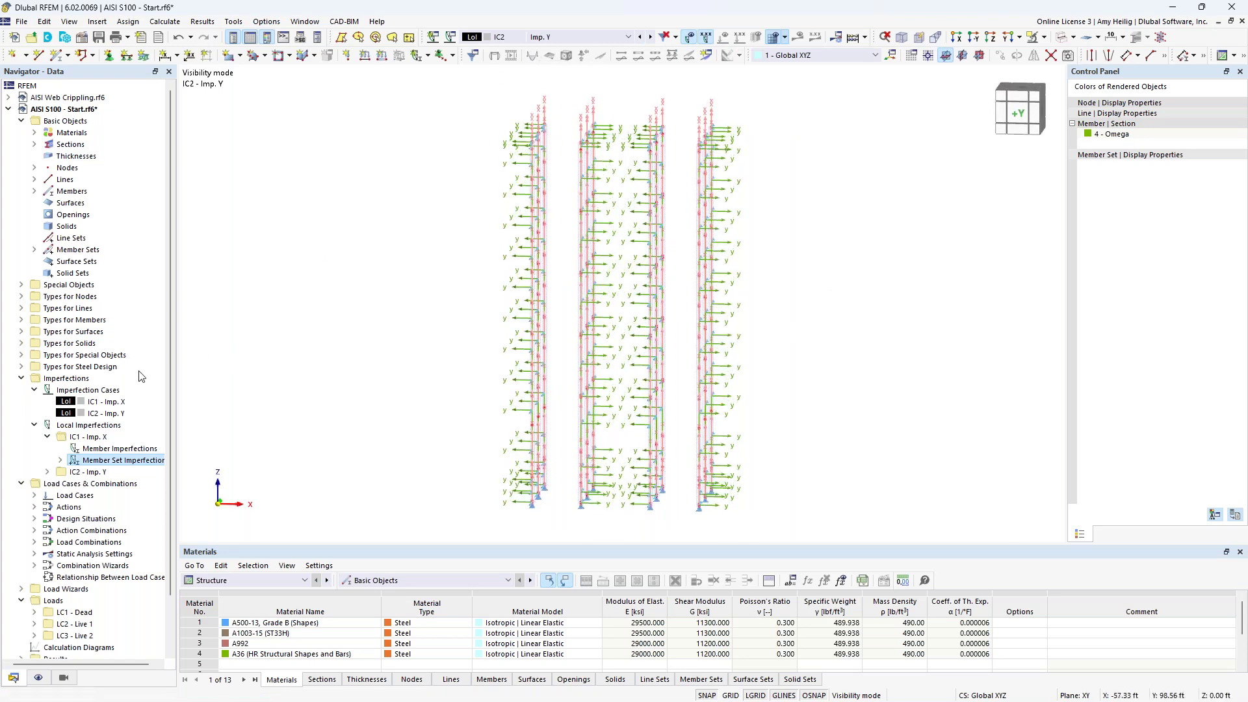
Step: Begin a new member set imperfection under IC2 Imp. Y with the AISI S100-16 | Current definition type and start picking its member sets in the model
left_click(48, 472)
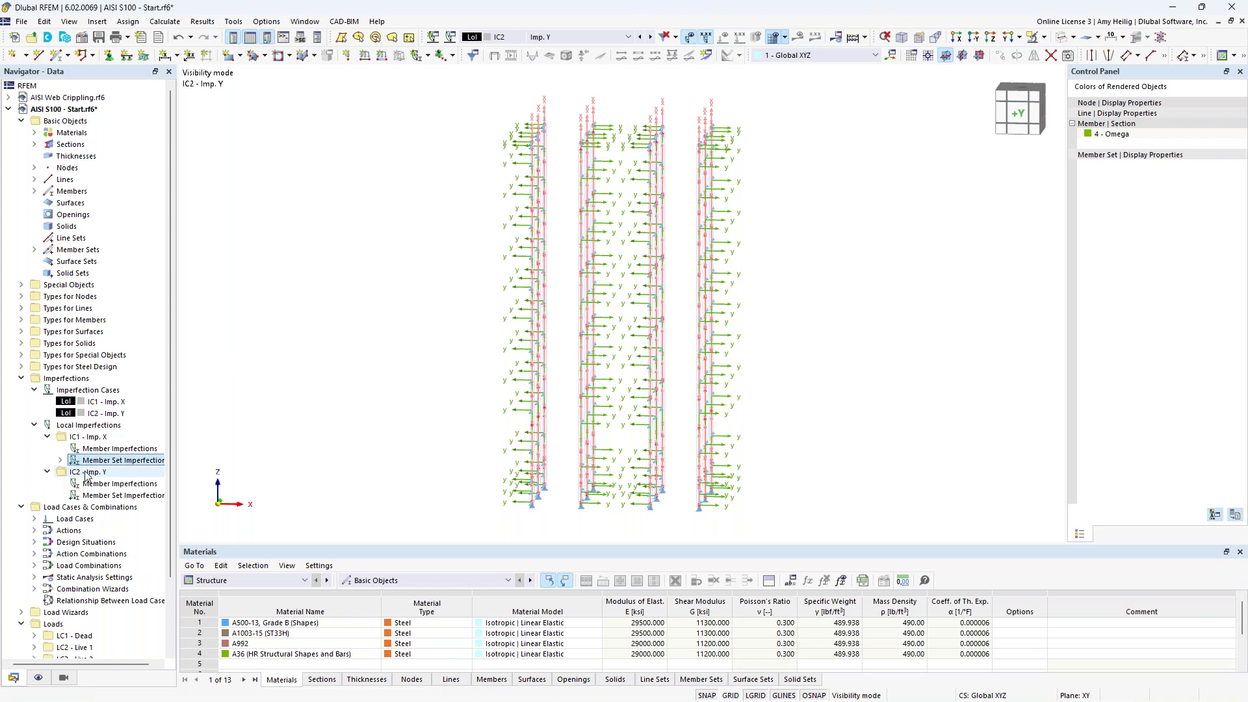
right_click(104, 496)
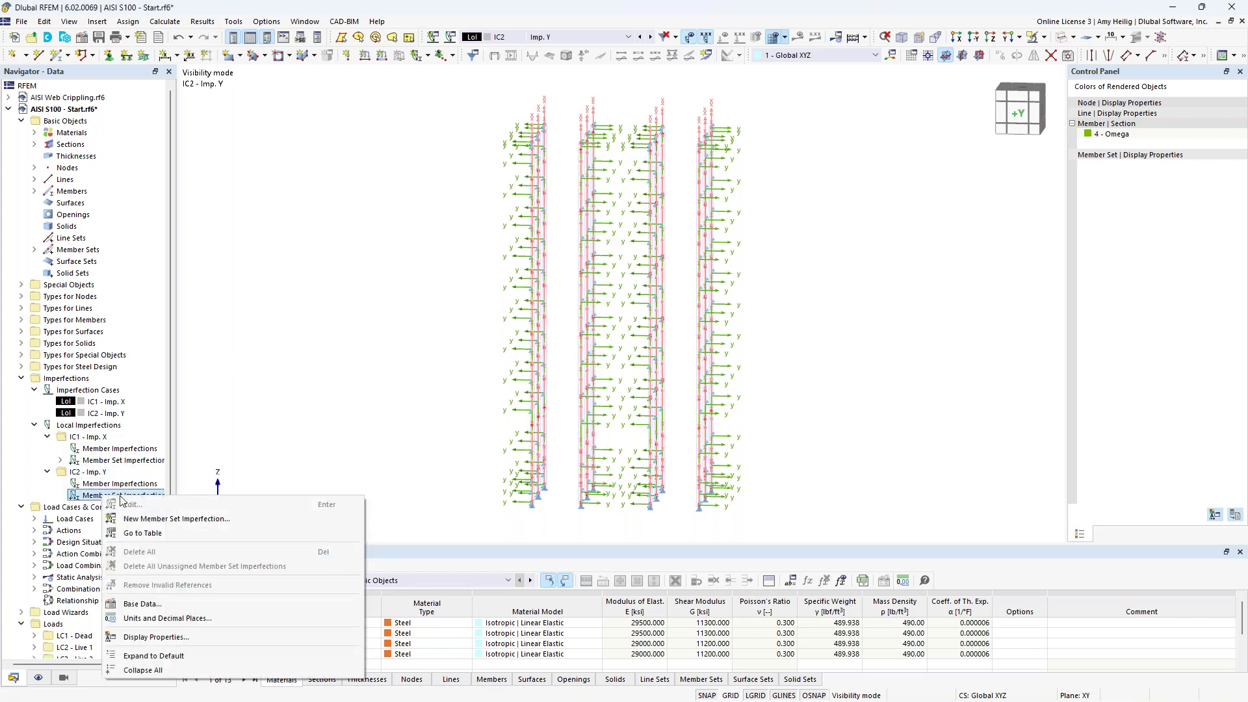
left_click(146, 520)
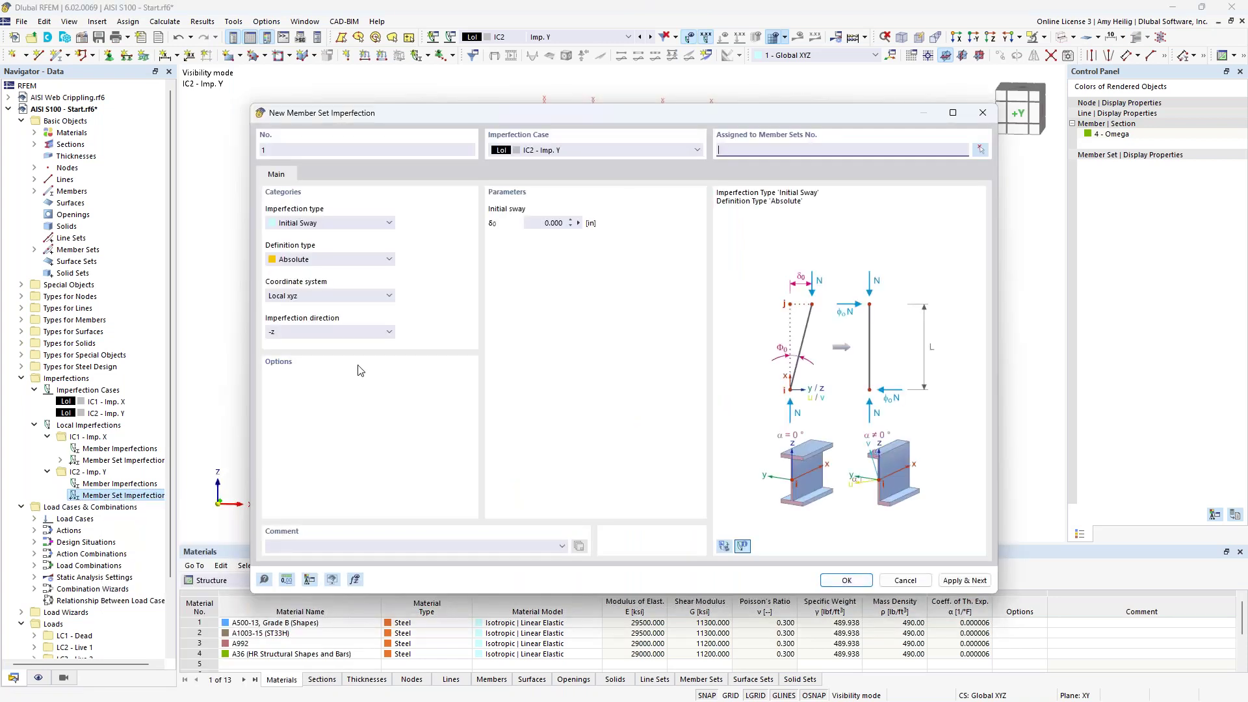
left_click(328, 260)
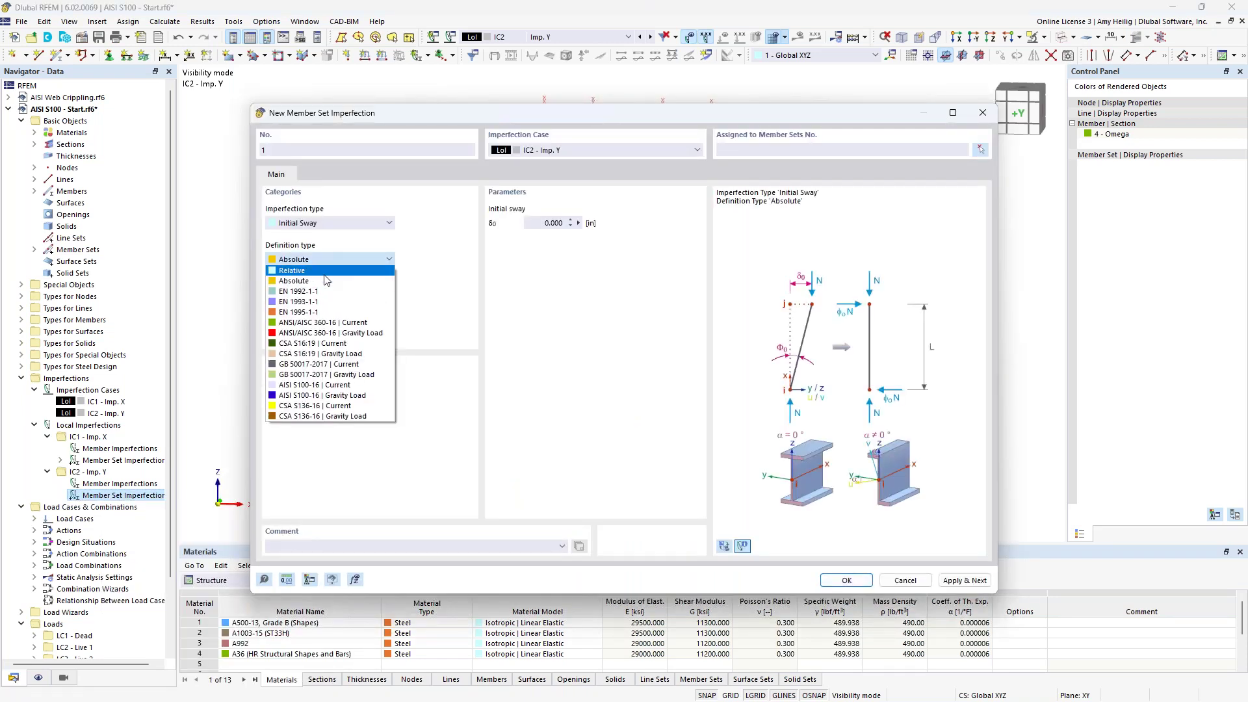
left_click(321, 385)
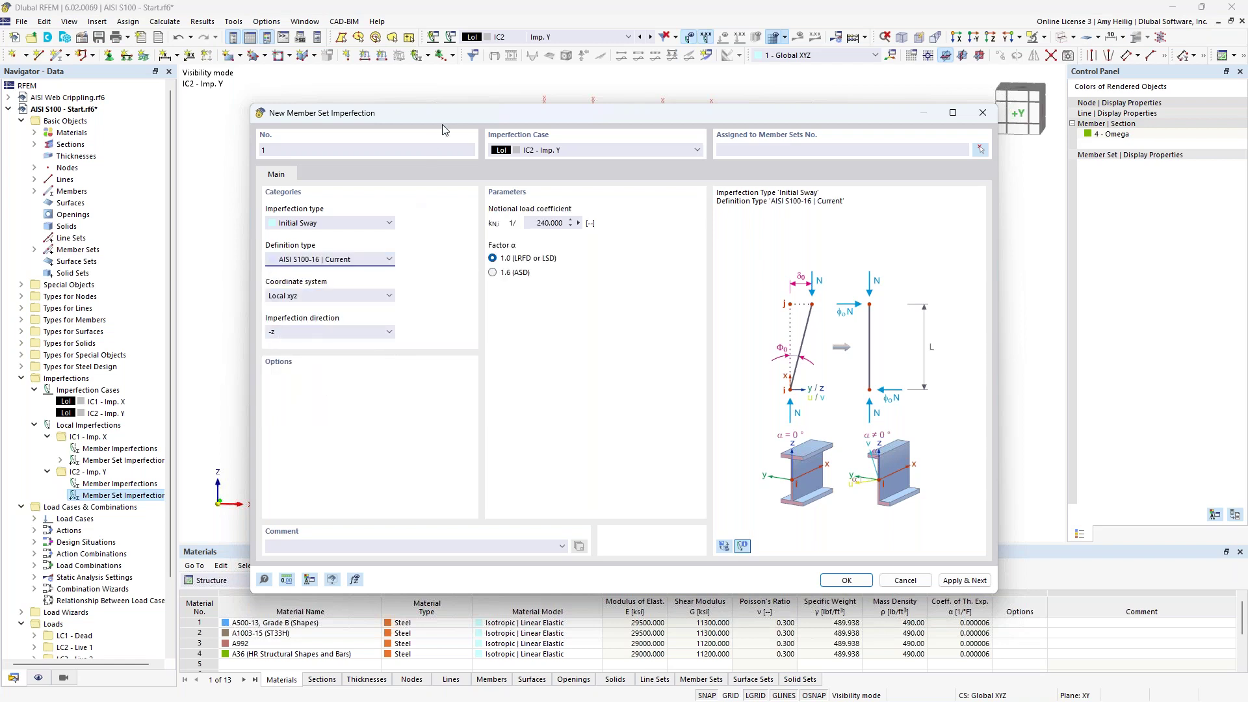
left_click_drag(445, 113, 478, 171)
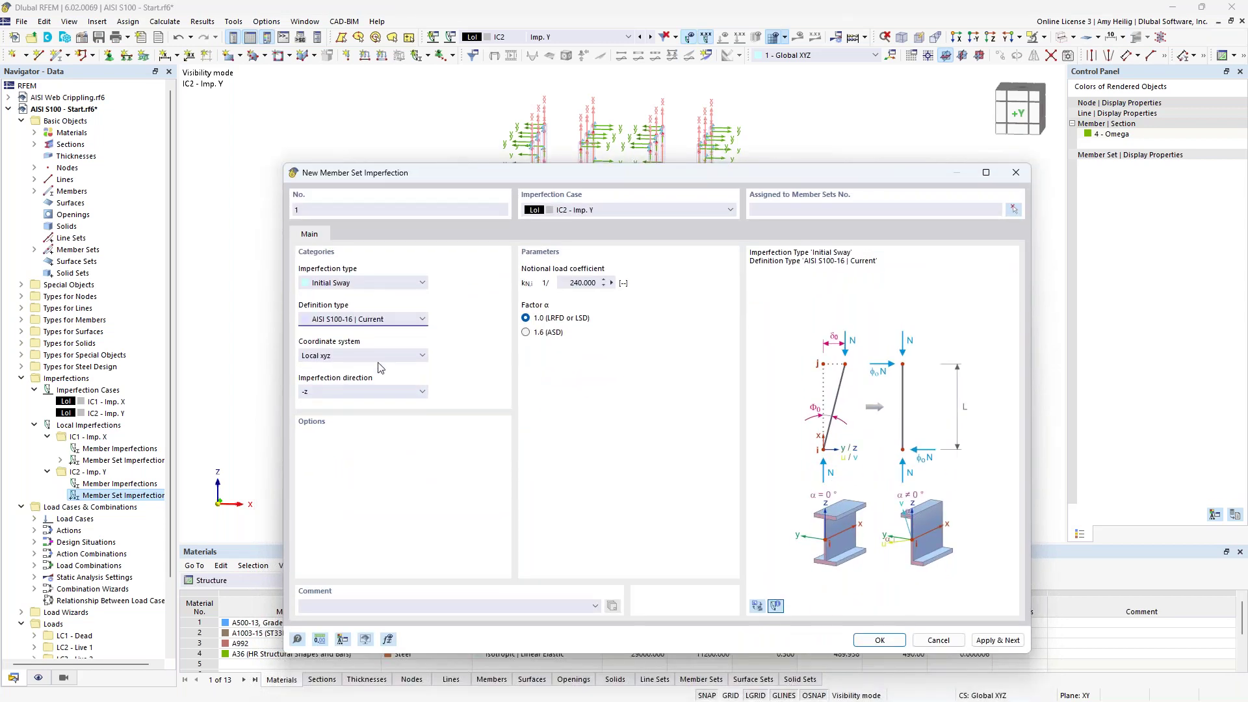
left_click(1013, 210)
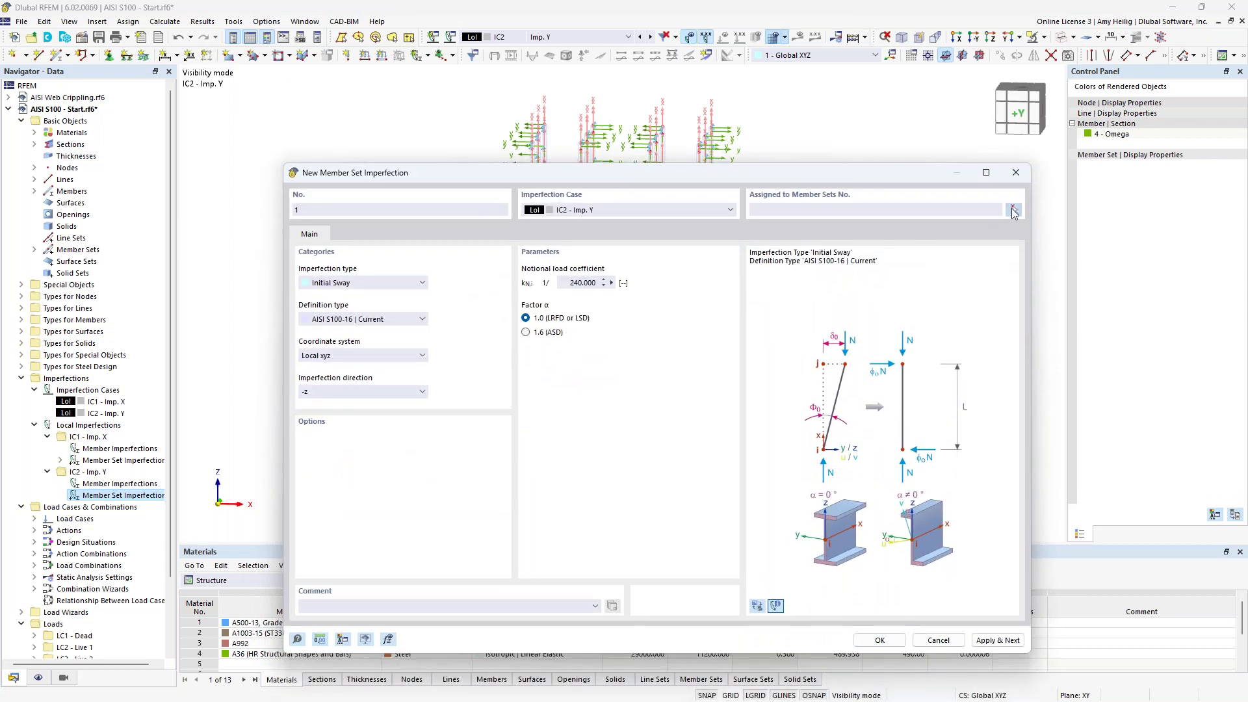
Step: Assign member sets 1-3 and 7-9 to the -z initial sway imperfection in IC2 and apply it
scroll(554, 281, "up", 4)
middle_click_drag(554, 281, 560, 300)
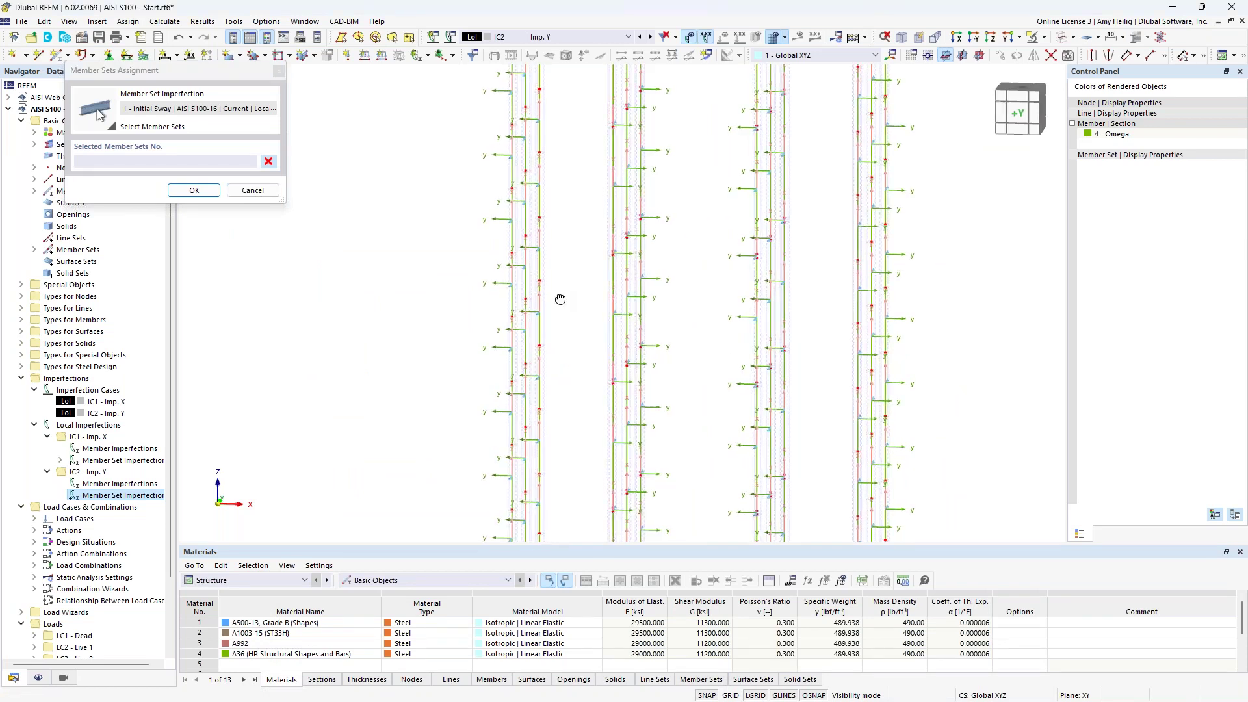
left_click_drag(567, 296, 484, 253)
left_click_drag(814, 363, 725, 301)
left_click(194, 191)
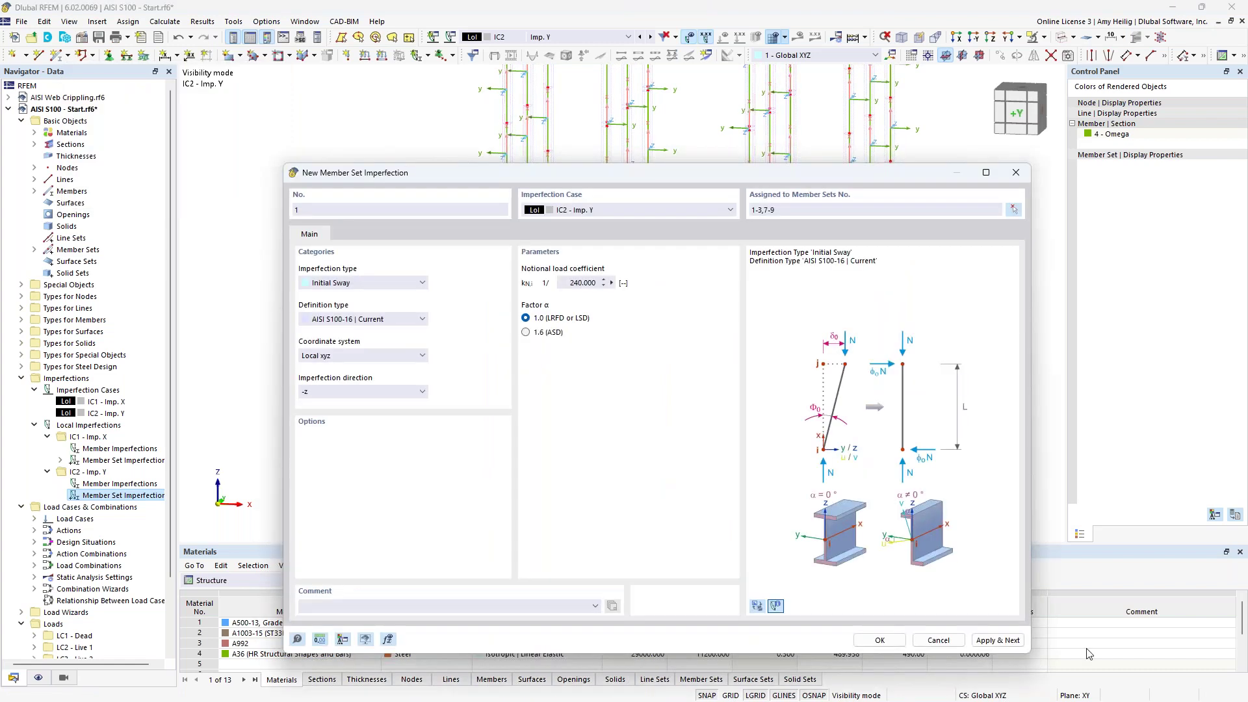
left_click(999, 641)
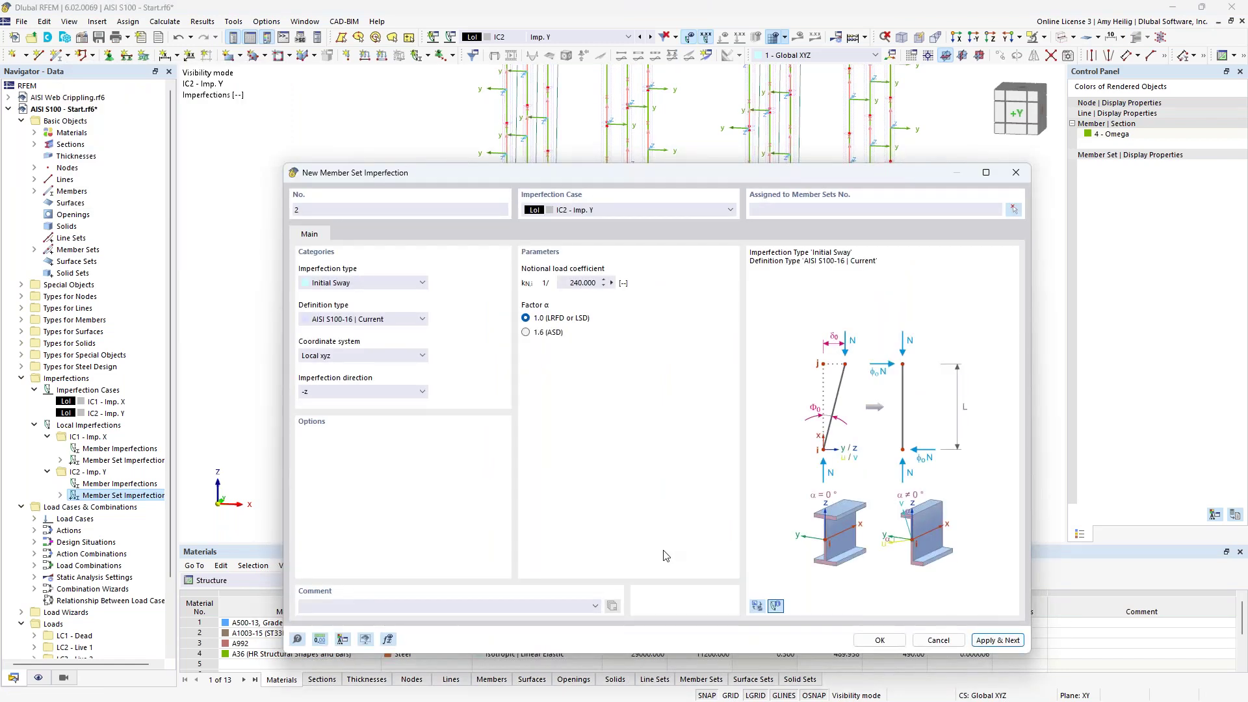
Step: Create a second IC2 member set imperfection with imperfection direction z, assigned to member sets 4-6 and 10-12
left_click(374, 392)
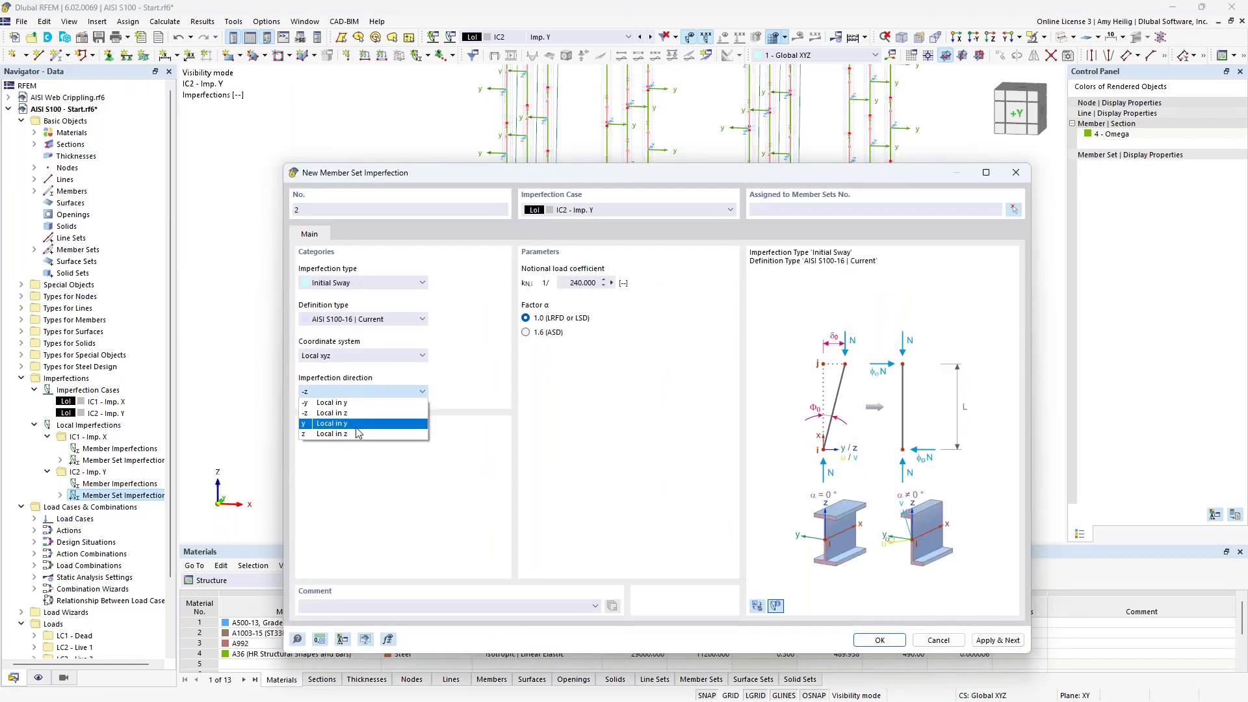
left_click(356, 434)
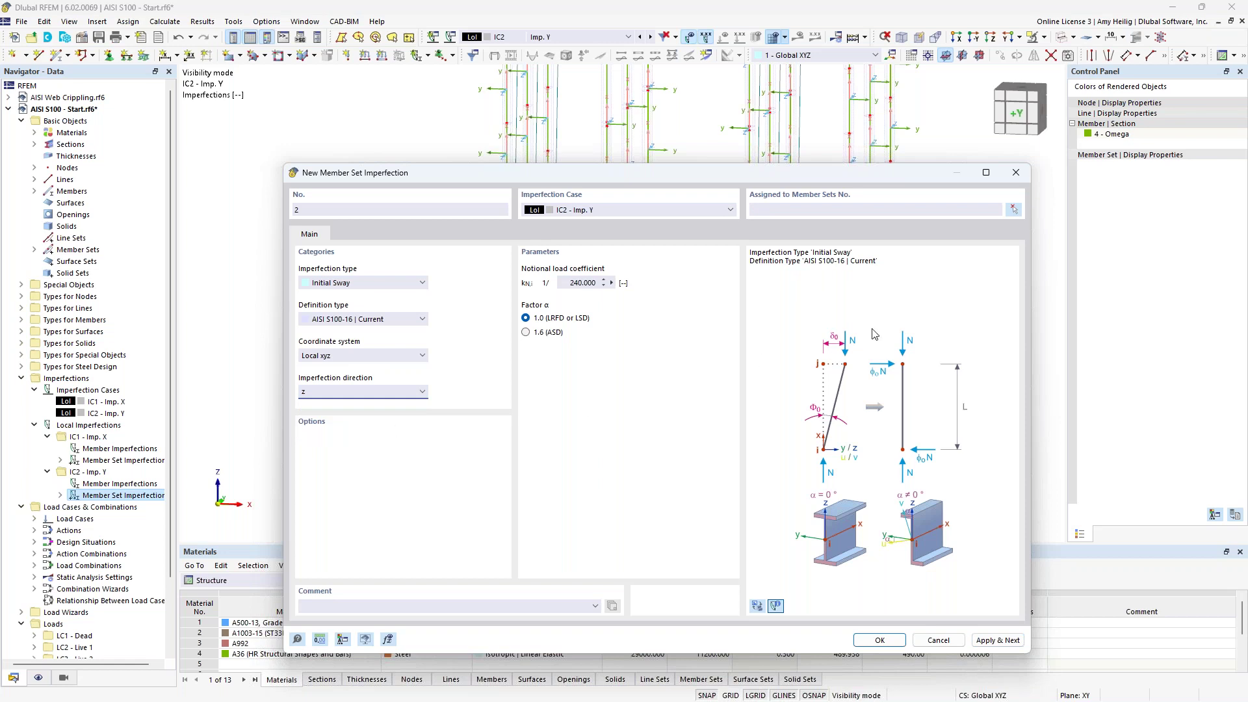
left_click(1013, 210)
left_click_drag(673, 255, 588, 185)
left_click_drag(955, 296, 842, 222)
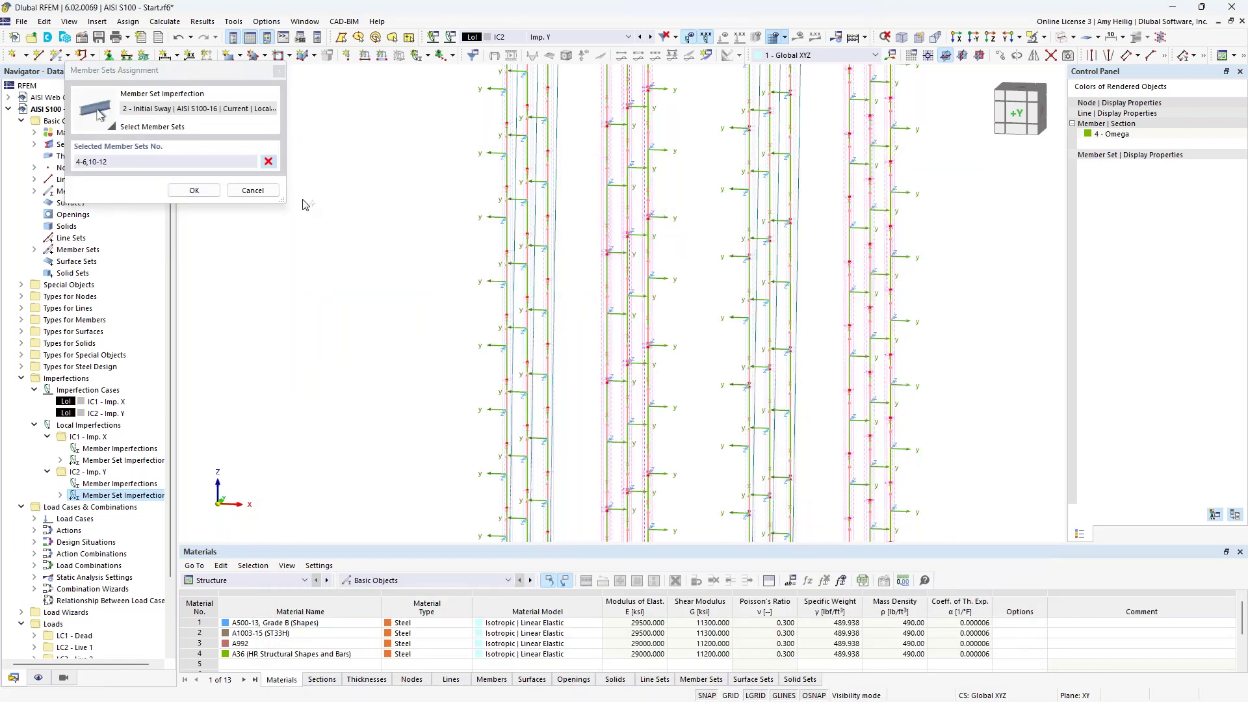
left_click(193, 190)
left_click(858, 638)
Step: Turn off the display of the members' local axis systems
scroll(675, 234, "down", 5)
middle_click_drag(676, 234, 735, 337)
scroll(736, 337, "up", 1)
right_click(735, 337)
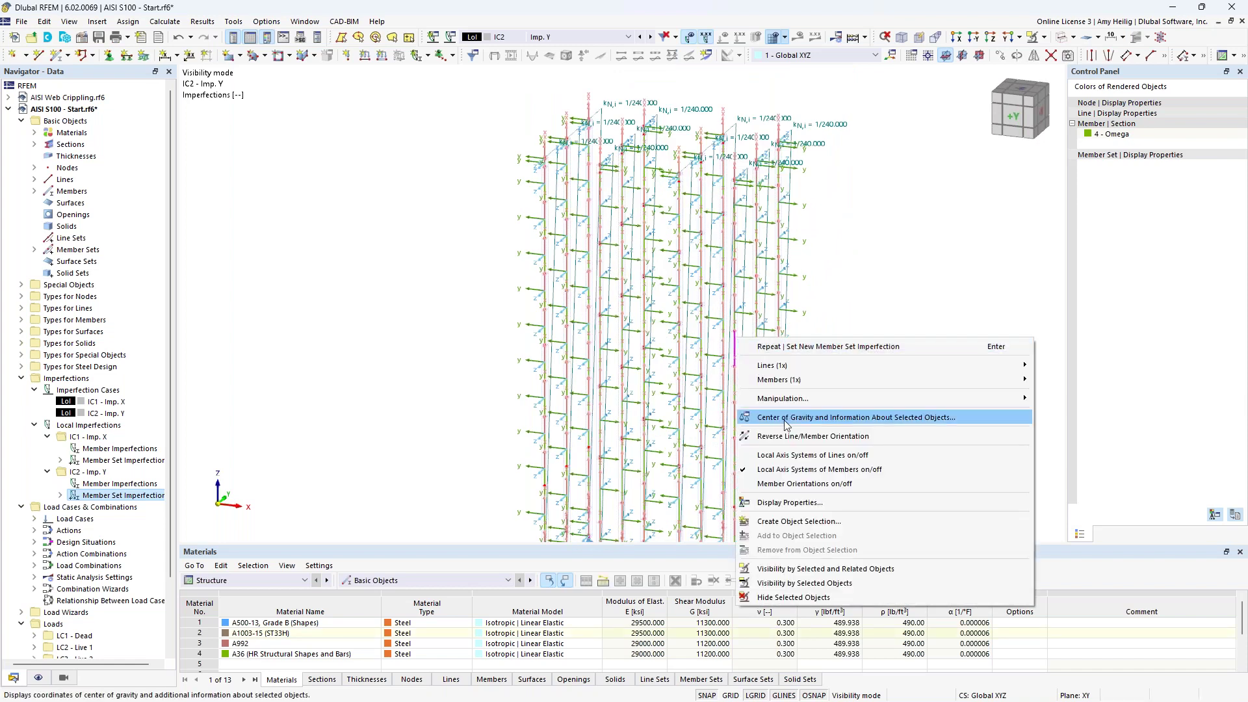
left_click(806, 470)
Step: Cancel the visibility mode to display the entire structure
middle_click_drag(844, 242, 874, 217, "ctrl")
scroll(882, 222, "down", 2)
middle_click_drag(894, 286, 765, 288)
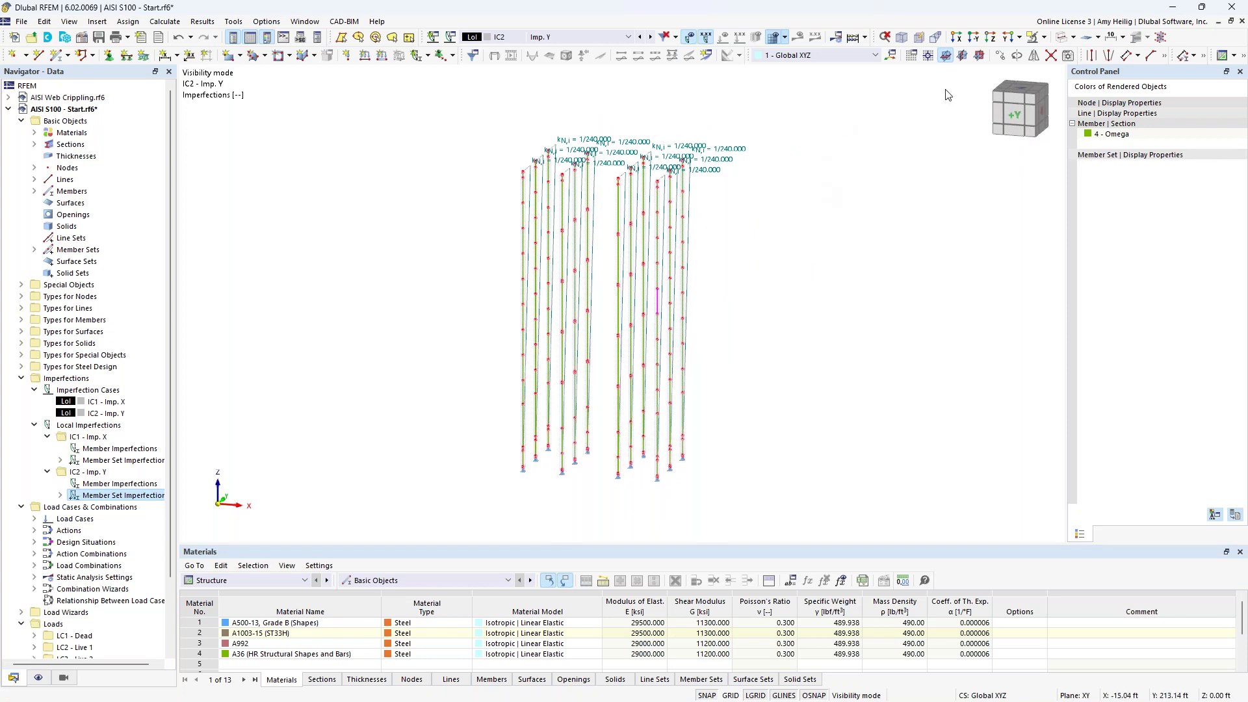
left_click(1044, 37)
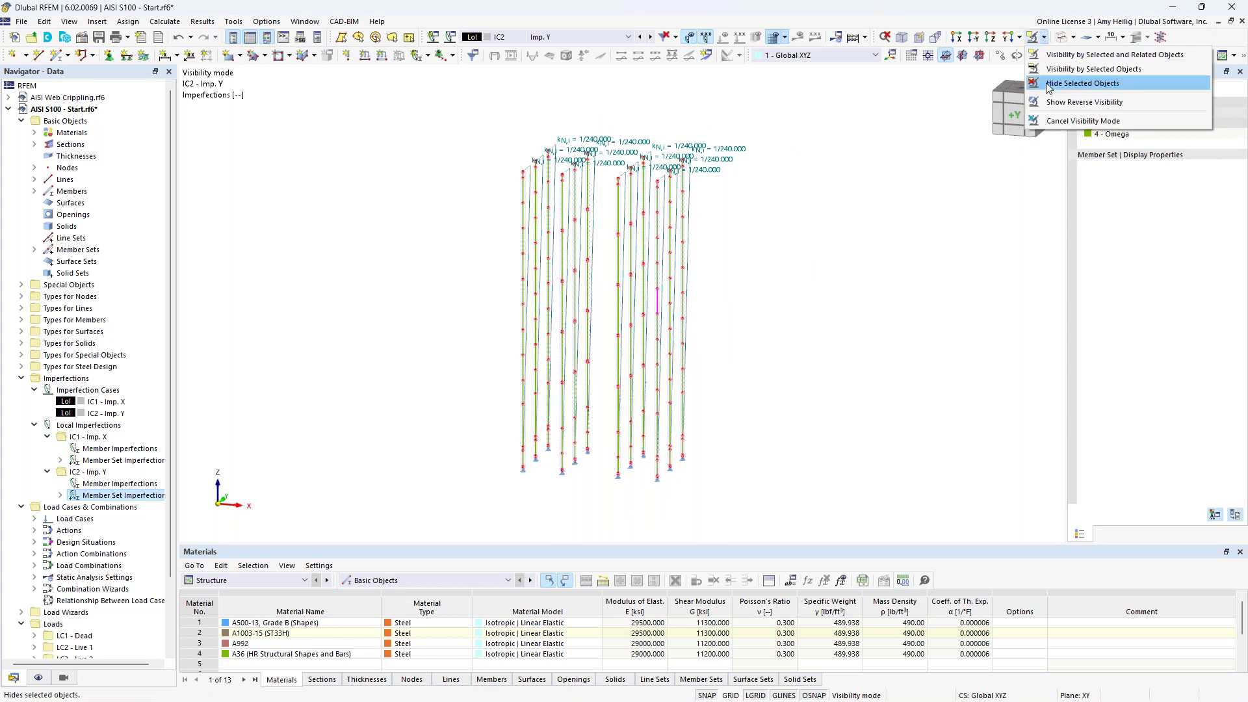
left_click(1045, 119)
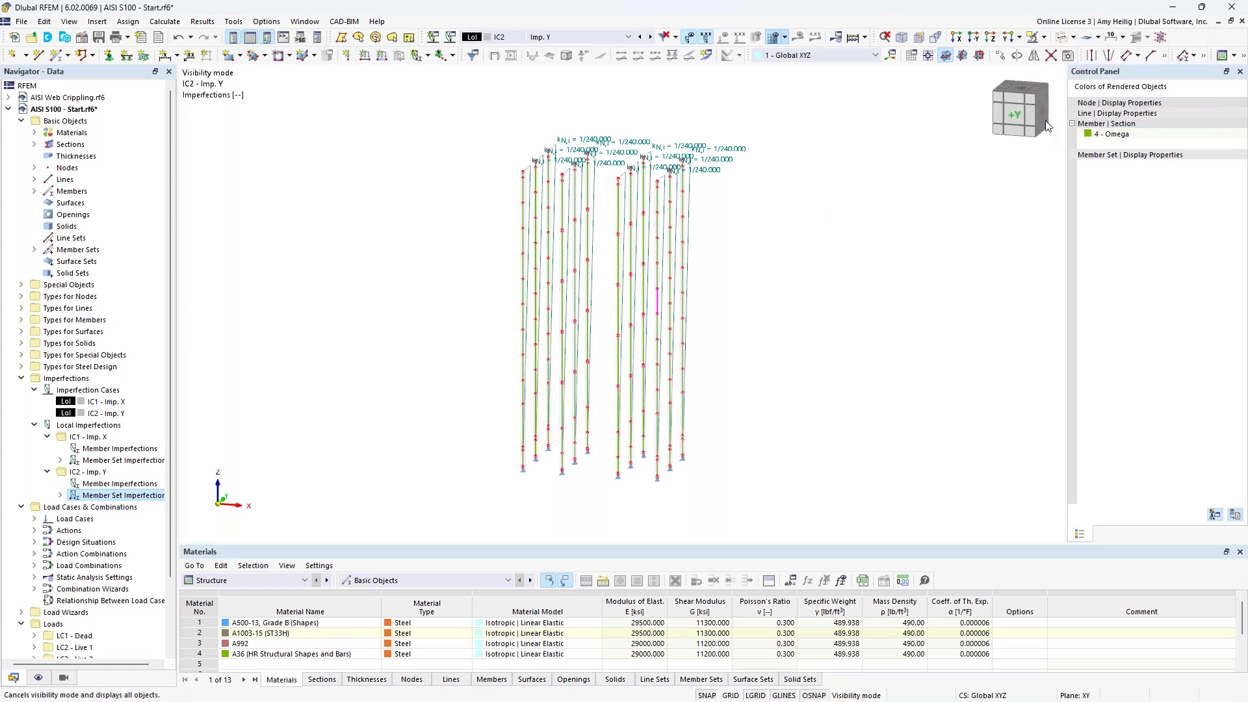
Step: Turn off the imperfection display and make load case LC1 Dead the active one
left_click(690, 37)
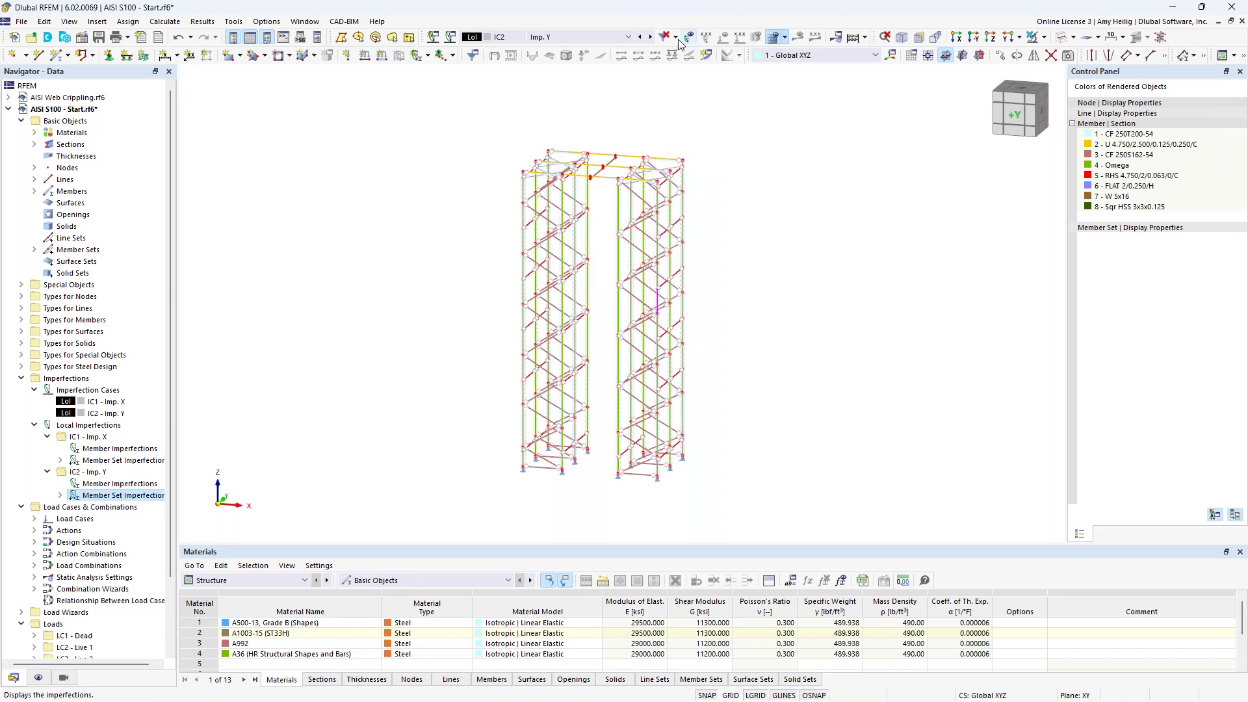
left_click(585, 37)
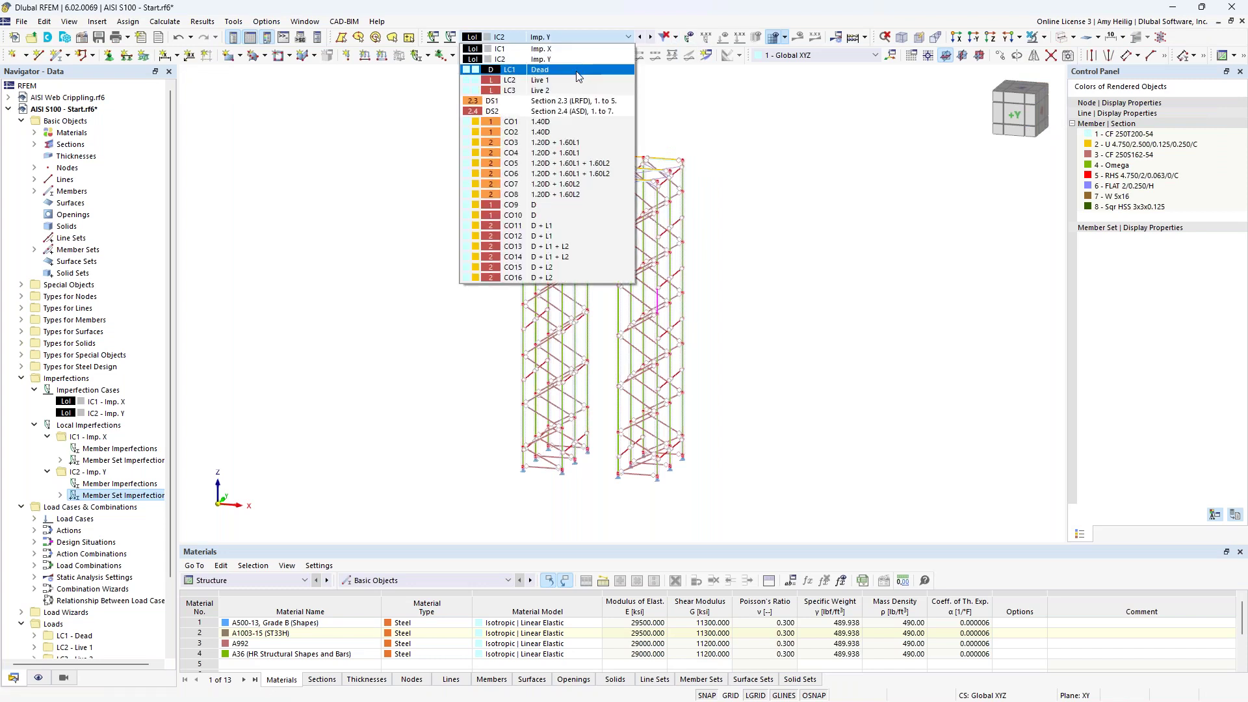
left_click(578, 77)
Step: Duplicate the SA2 second-order combination wizard used by design situation DS1 and disable consideration of imperfection cases in the copy
left_click(450, 38)
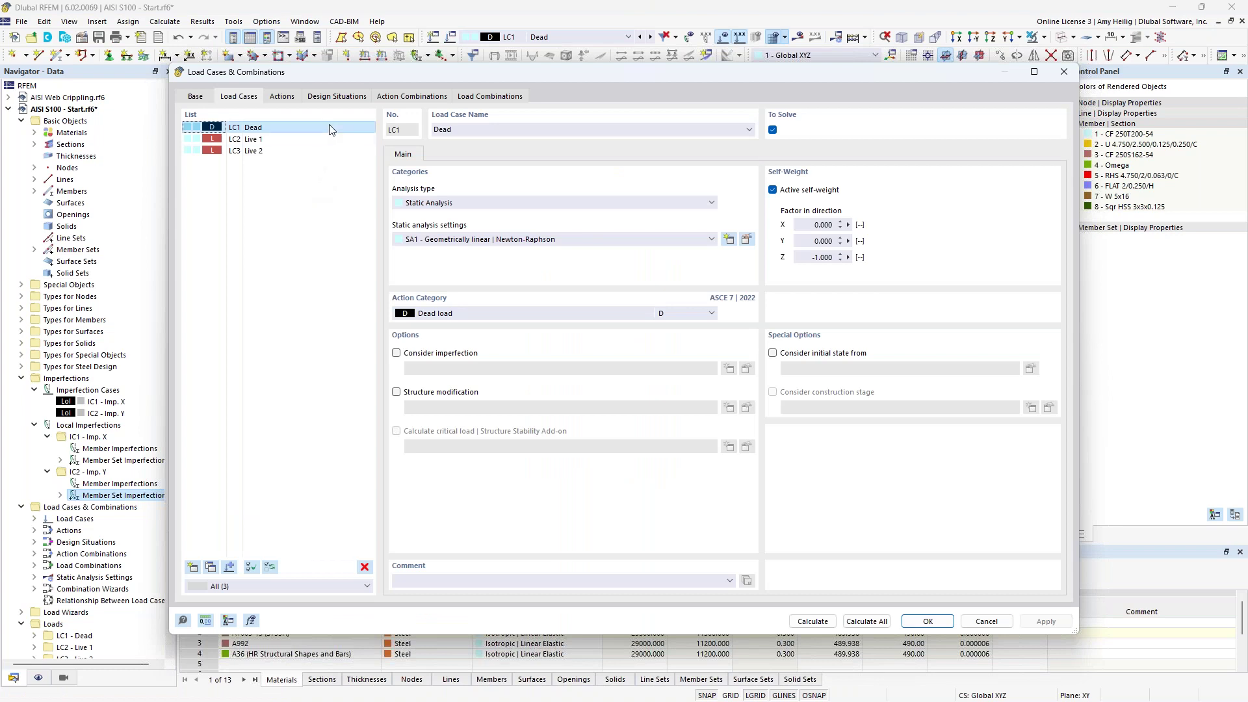
left_click(335, 97)
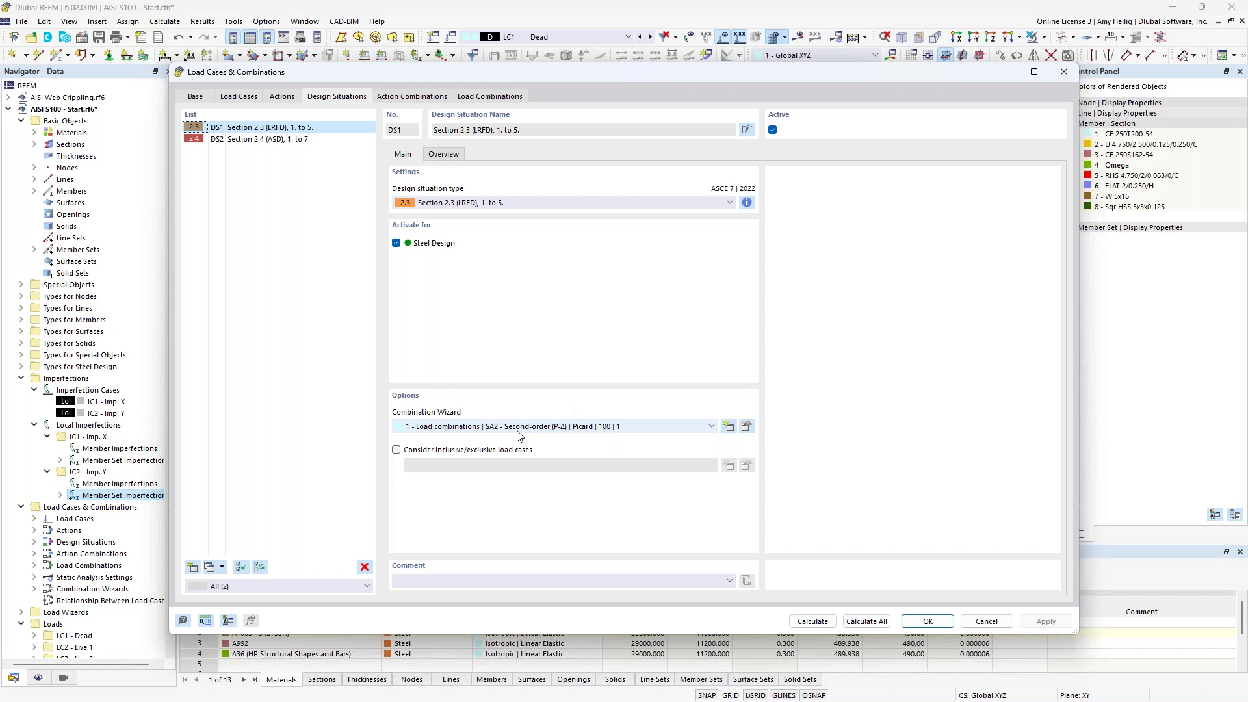
left_click(747, 428)
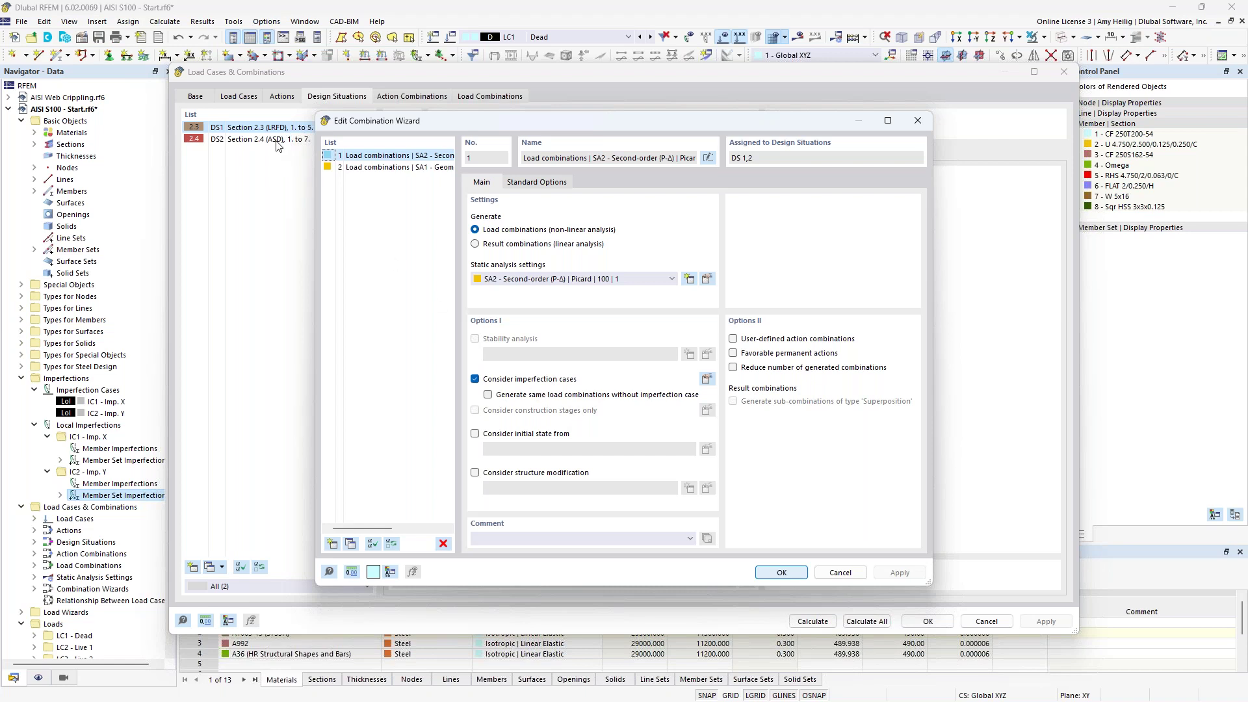
left_click(352, 545)
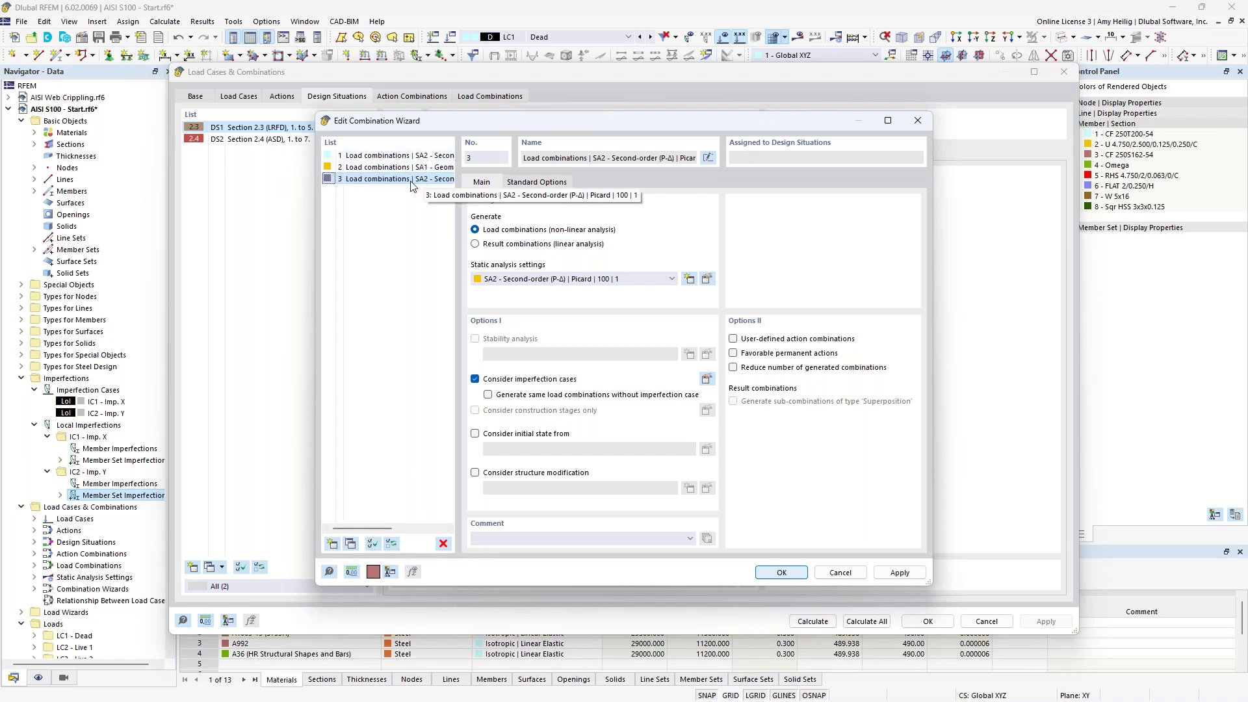
left_click(475, 379)
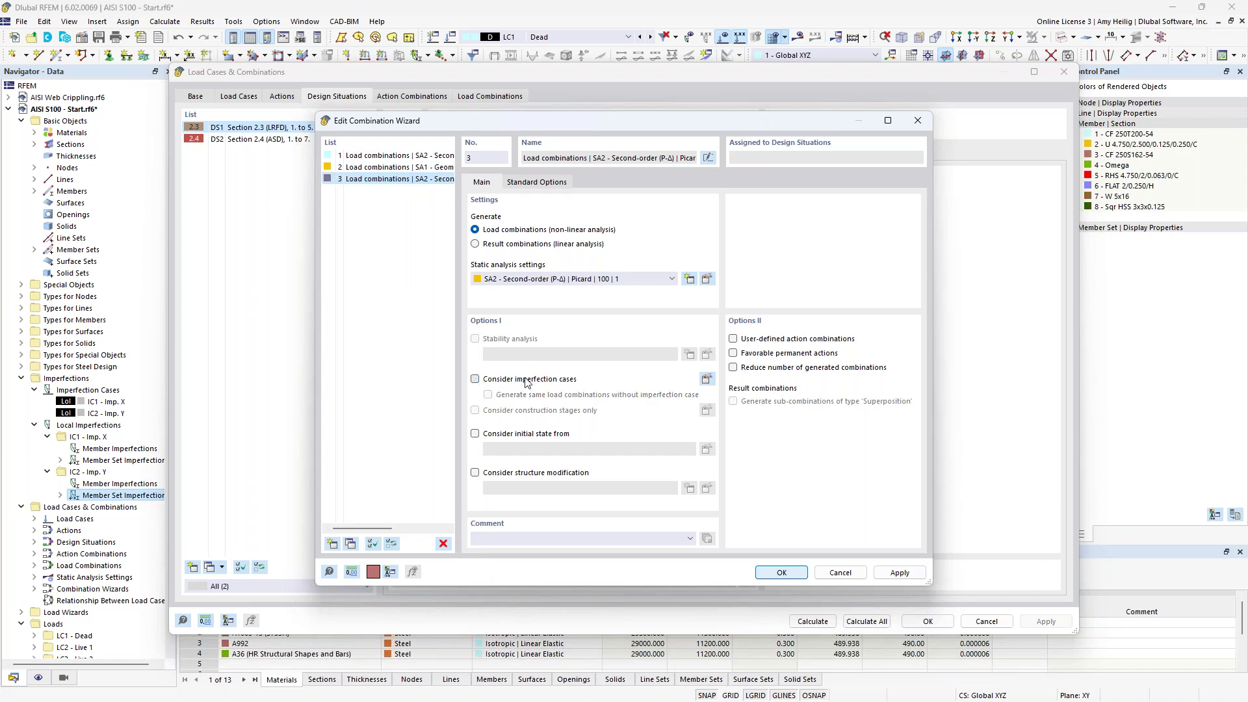
left_click(780, 572)
Step: Assign combination wizard 3 to design situation DS2, Section 2.4 (ASD)
left_click(301, 140)
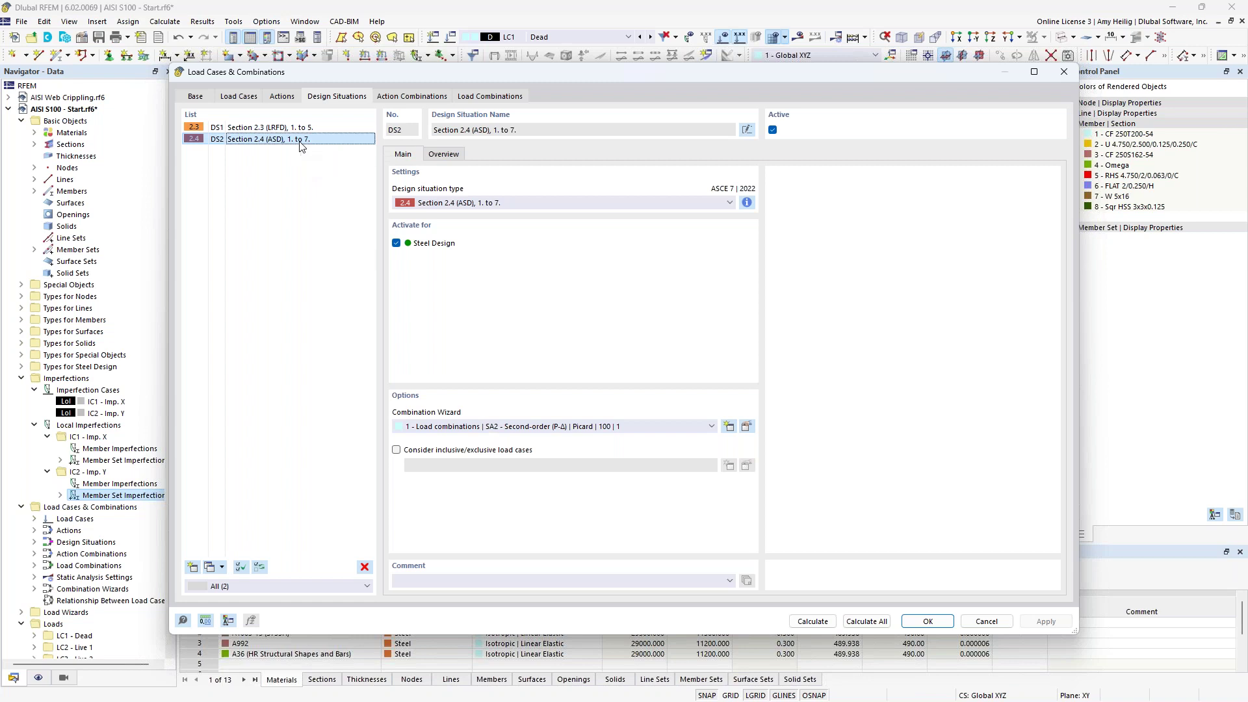
left_click(537, 427)
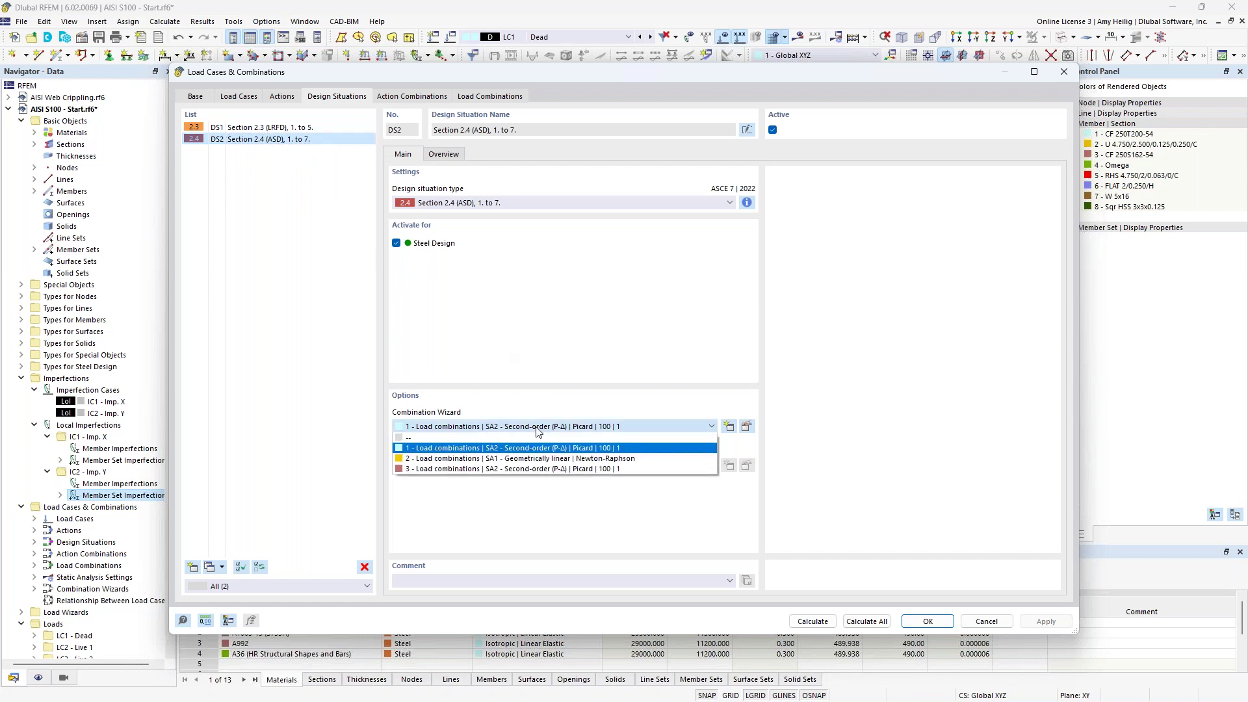
left_click(537, 469)
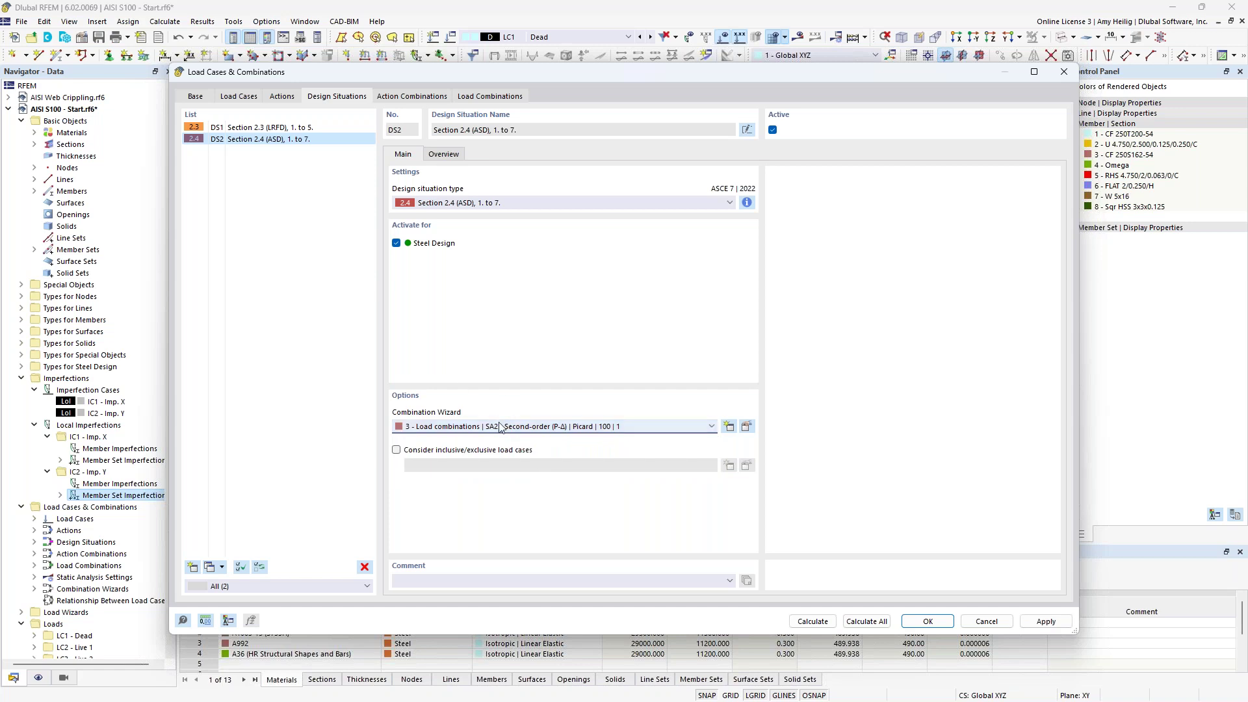
Step: Examine the imperfection assignments of load combinations CO1 to CO4 (LRFD) and CO9 to CO12 (ASD)
left_click(491, 98)
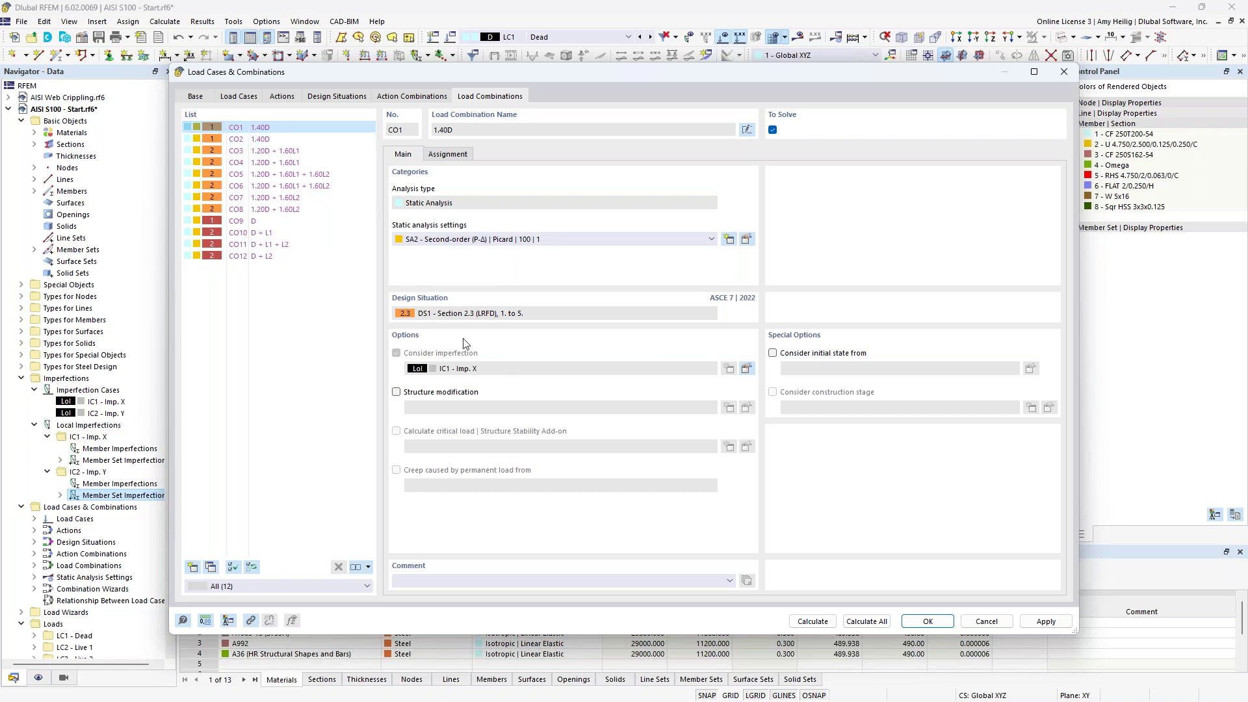
left_click(261, 140)
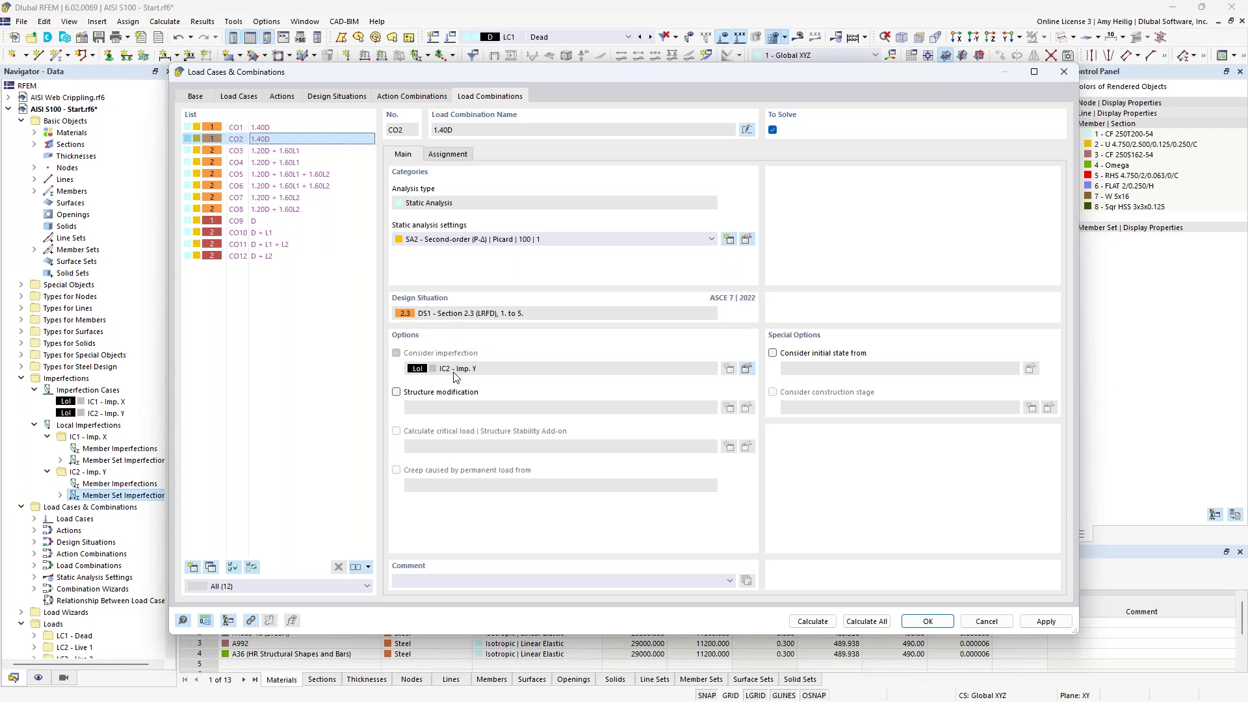
left_click(298, 151)
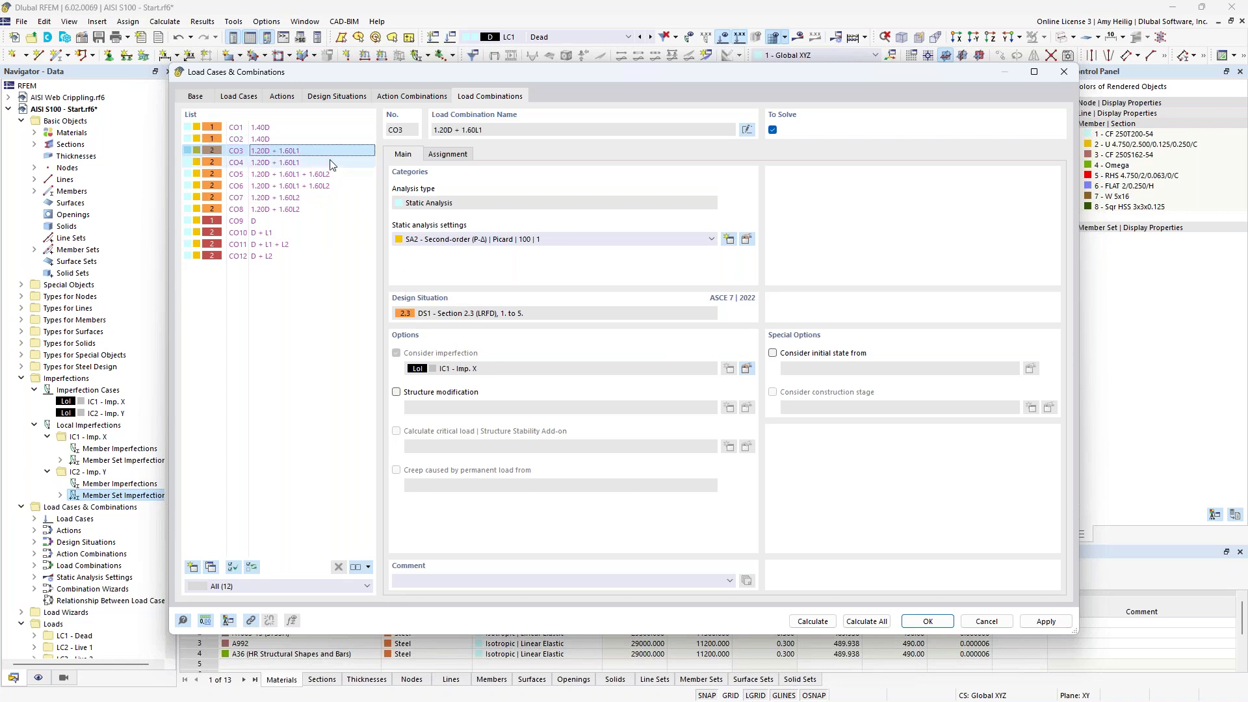
left_click(305, 163)
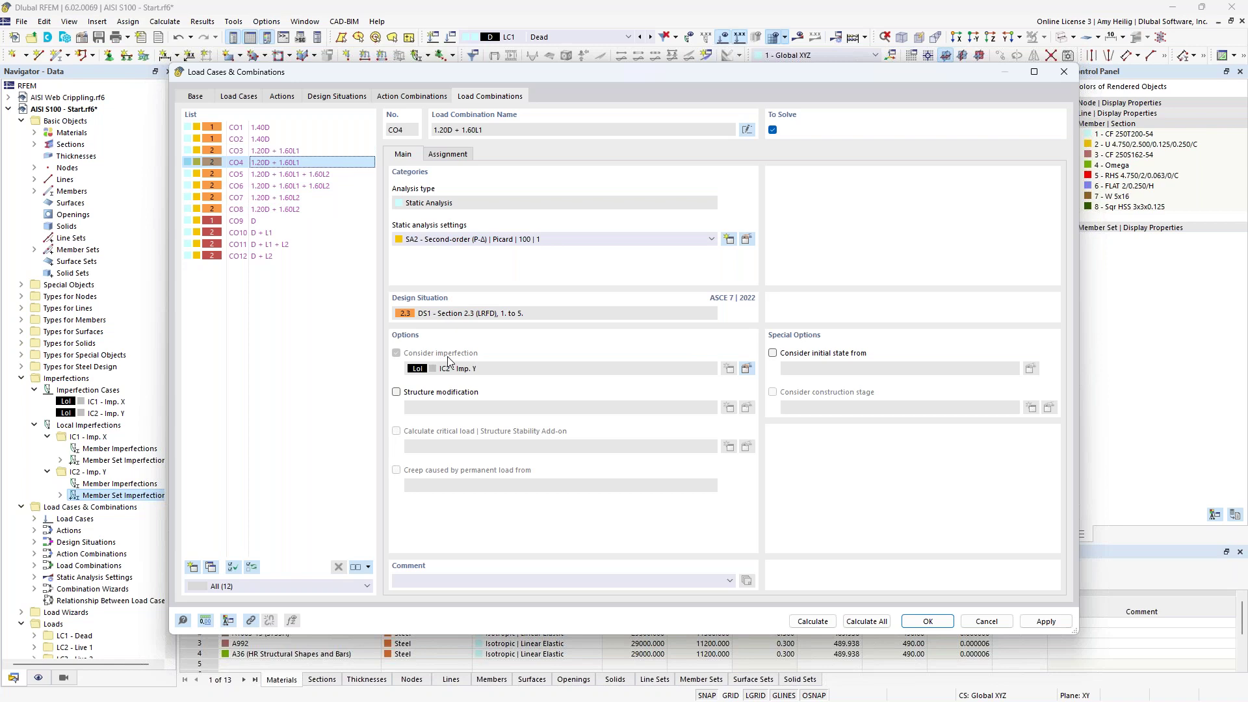
left_click(258, 223)
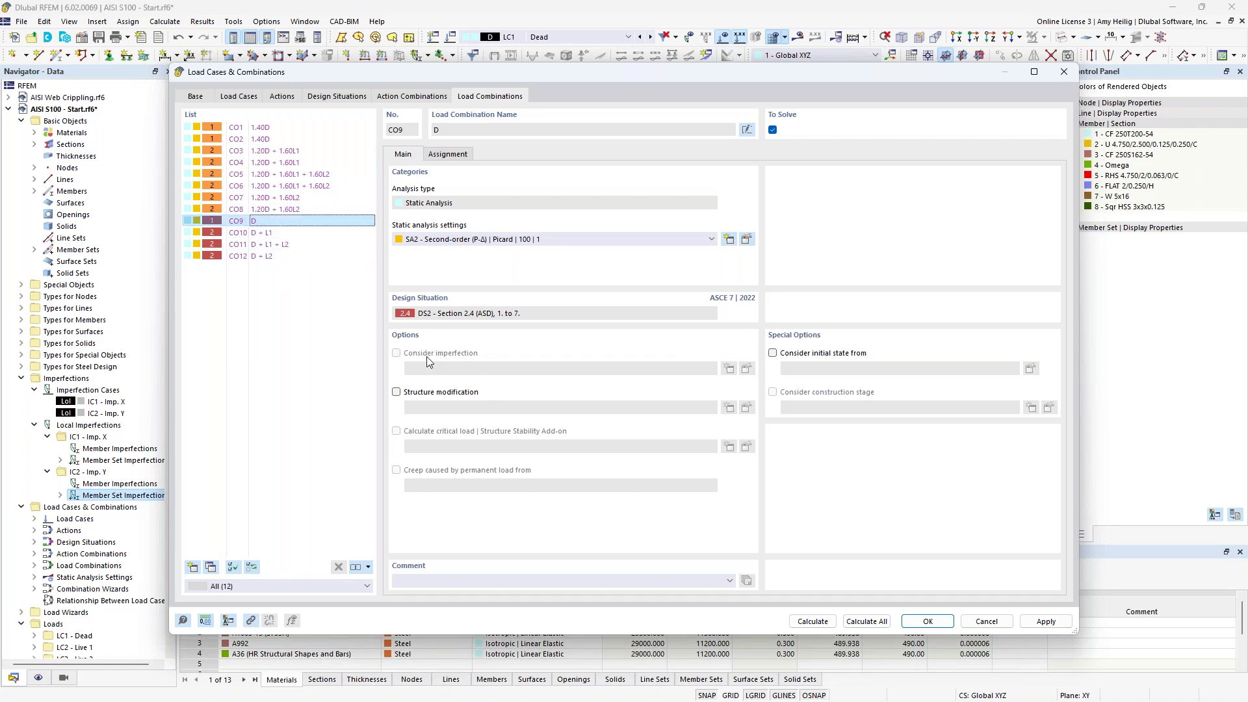
left_click(284, 234)
left_click(284, 244)
left_click(282, 257)
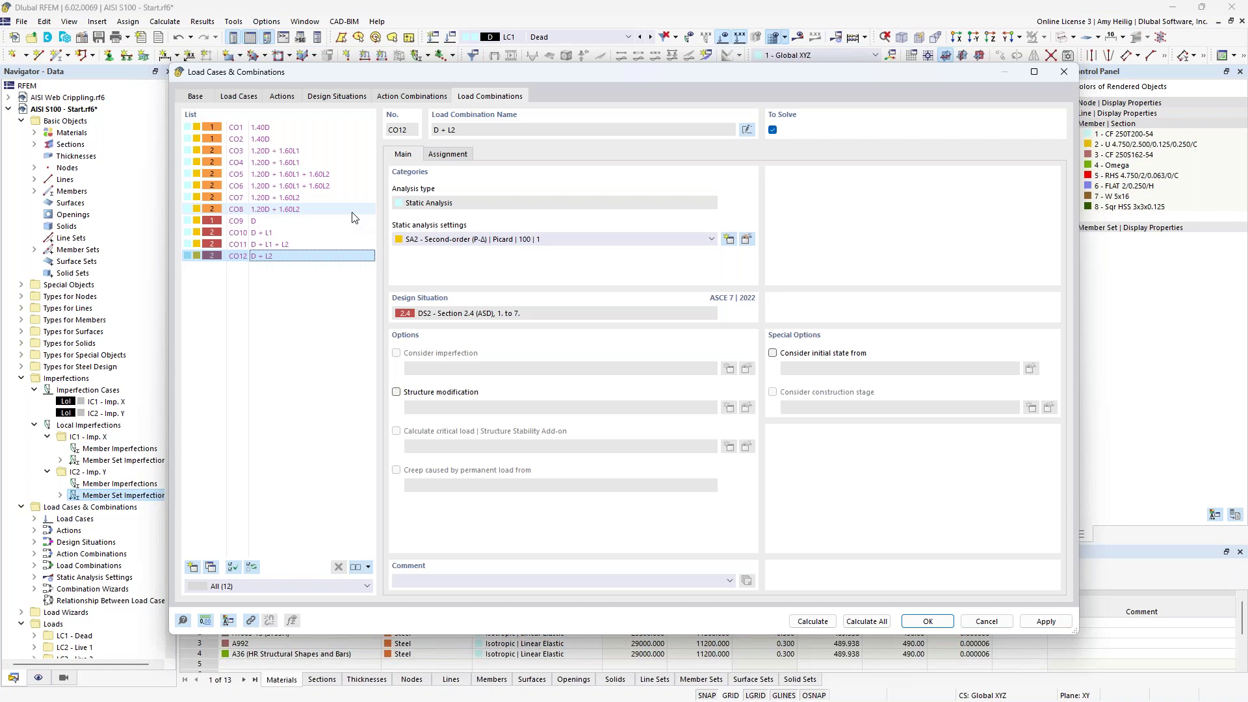
Step: Enable structure modification in the combination wizard of design situation DS1 and start a new structure modification
left_click(333, 98)
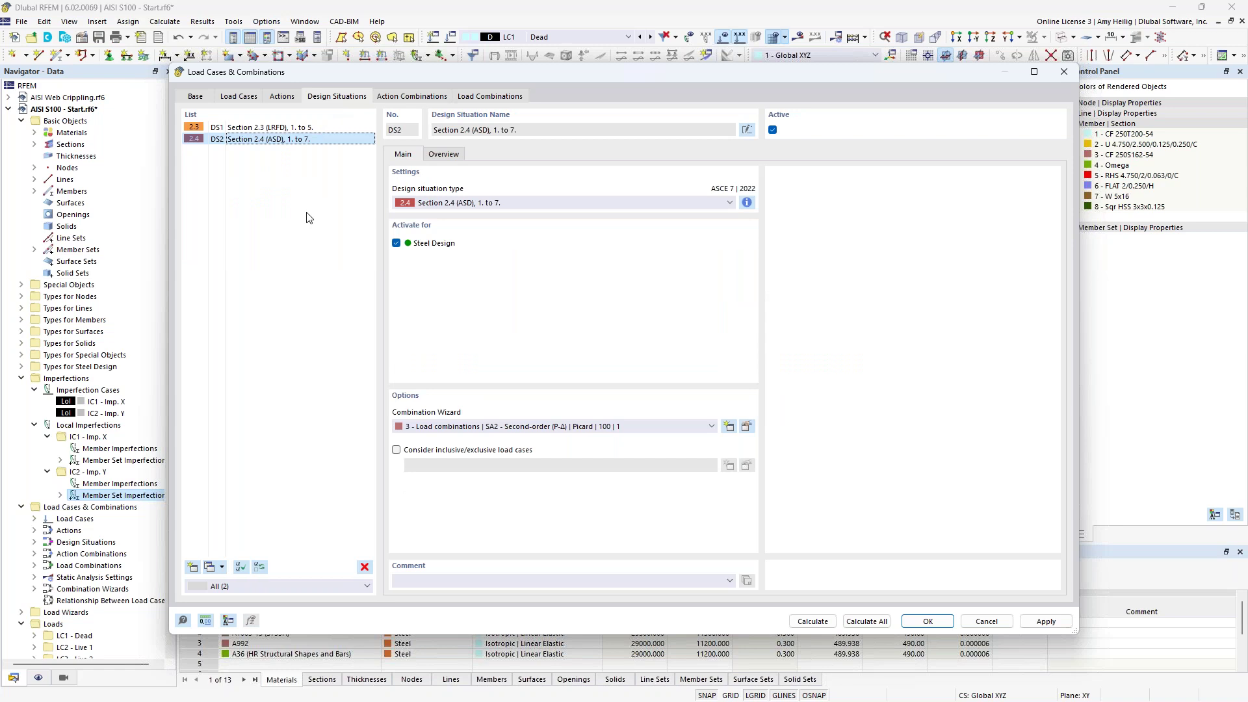
left_click(297, 128)
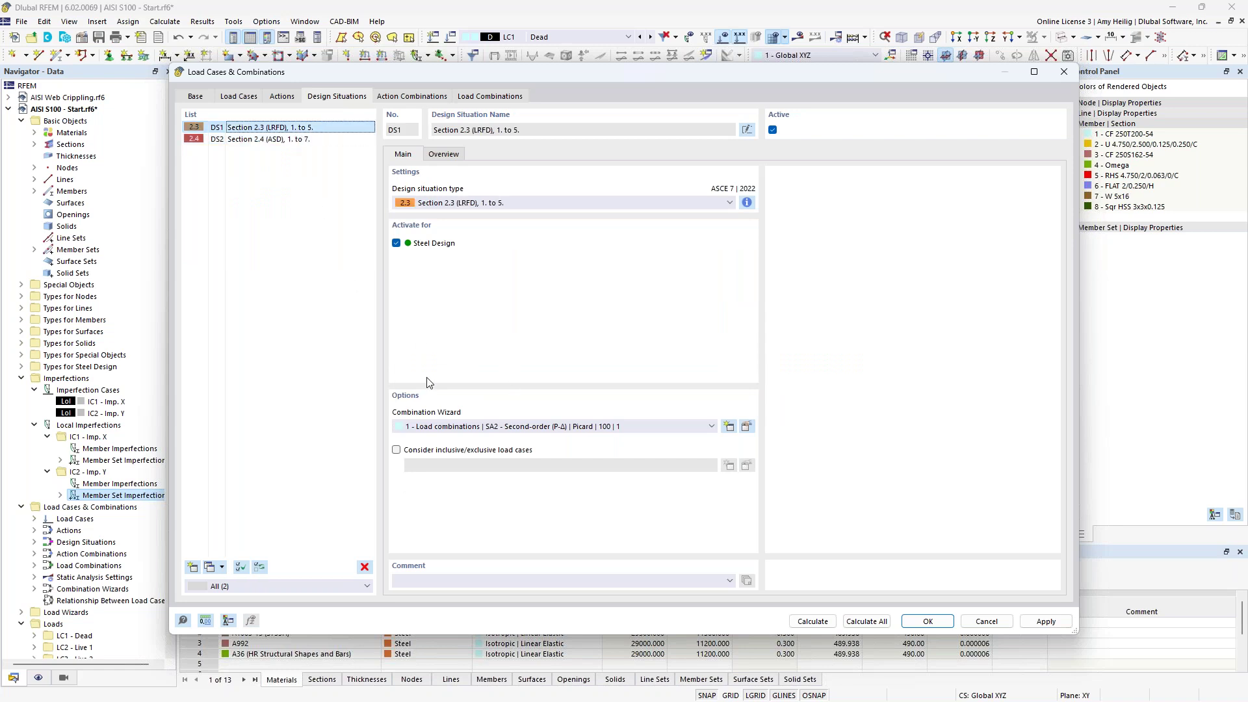
left_click(745, 426)
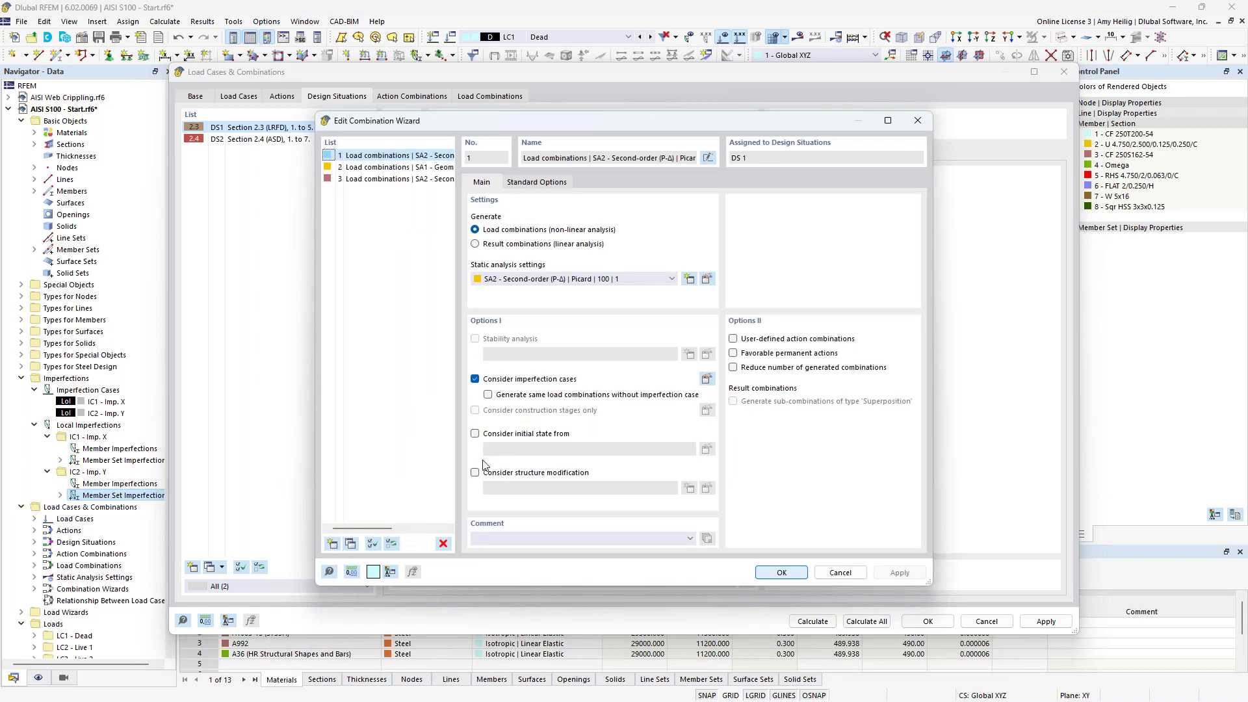
left_click(475, 473)
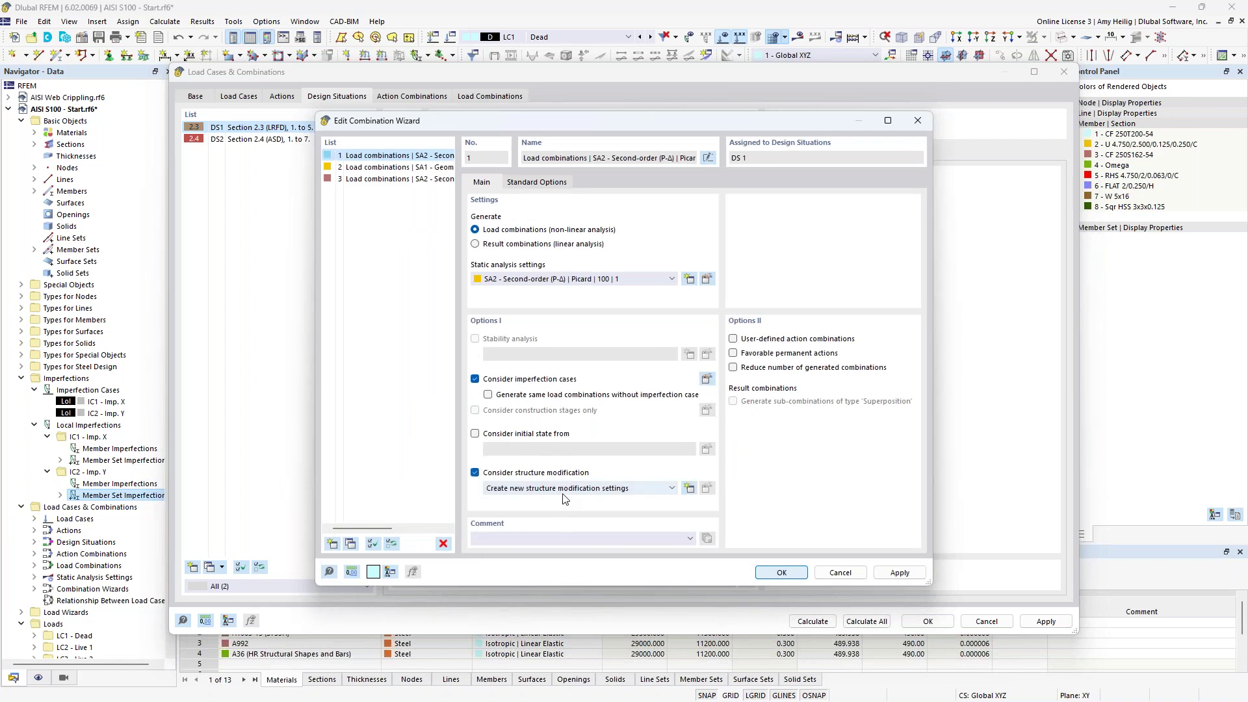
left_click(689, 488)
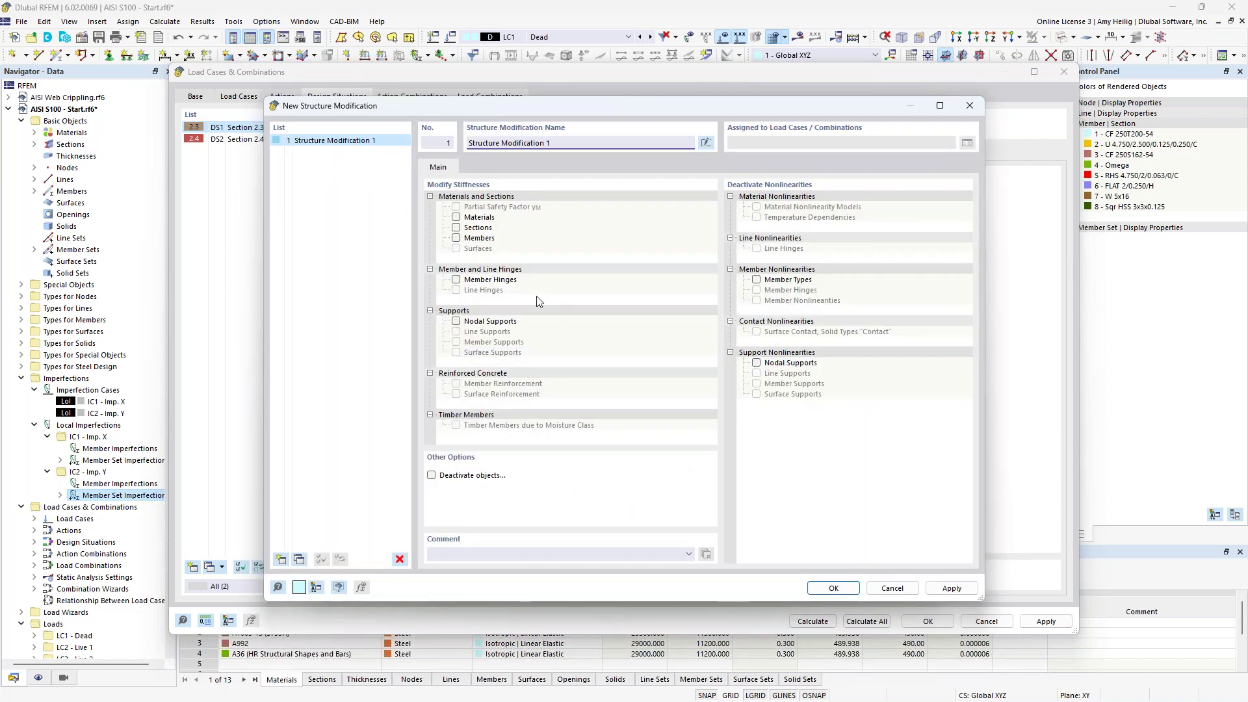
Step: Add a member stiffness modification of type AISI S100-16 C1.1.1.3 | Steel Structures to Structure Modification 1, keeping the iterative and LRFD settings
left_click(456, 239)
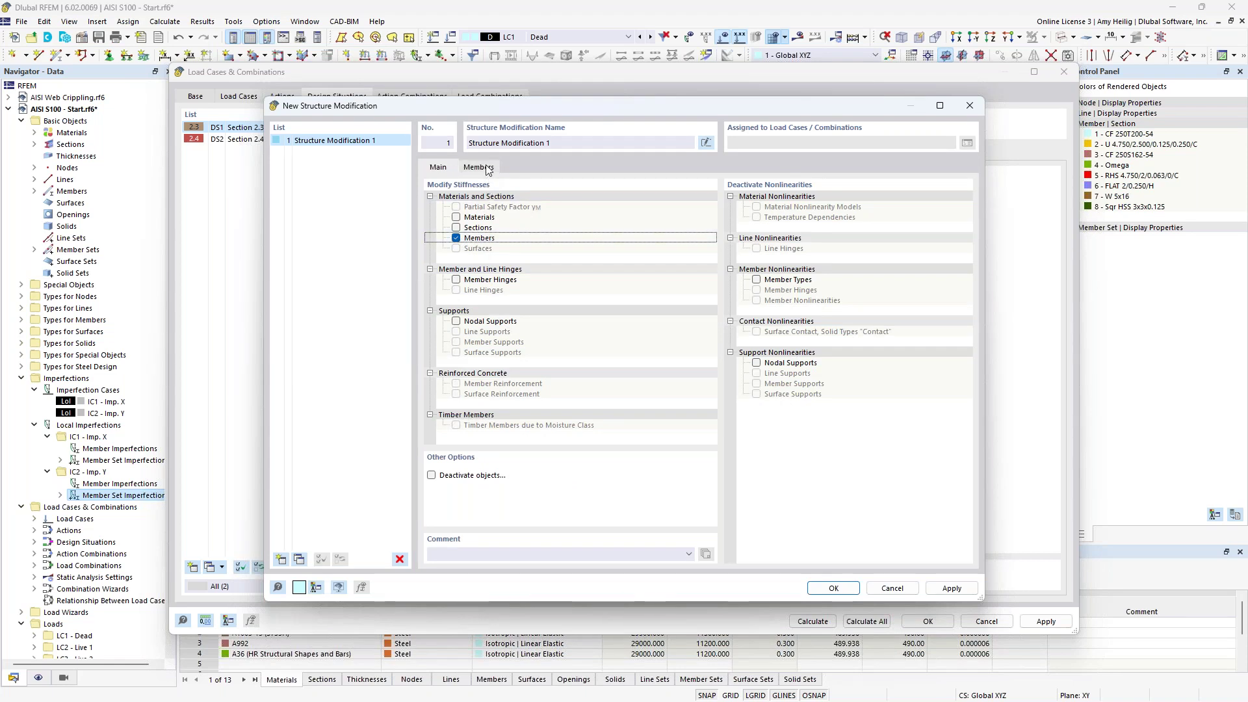
left_click(487, 168)
left_click(552, 211)
left_click(552, 211)
left_click(599, 212)
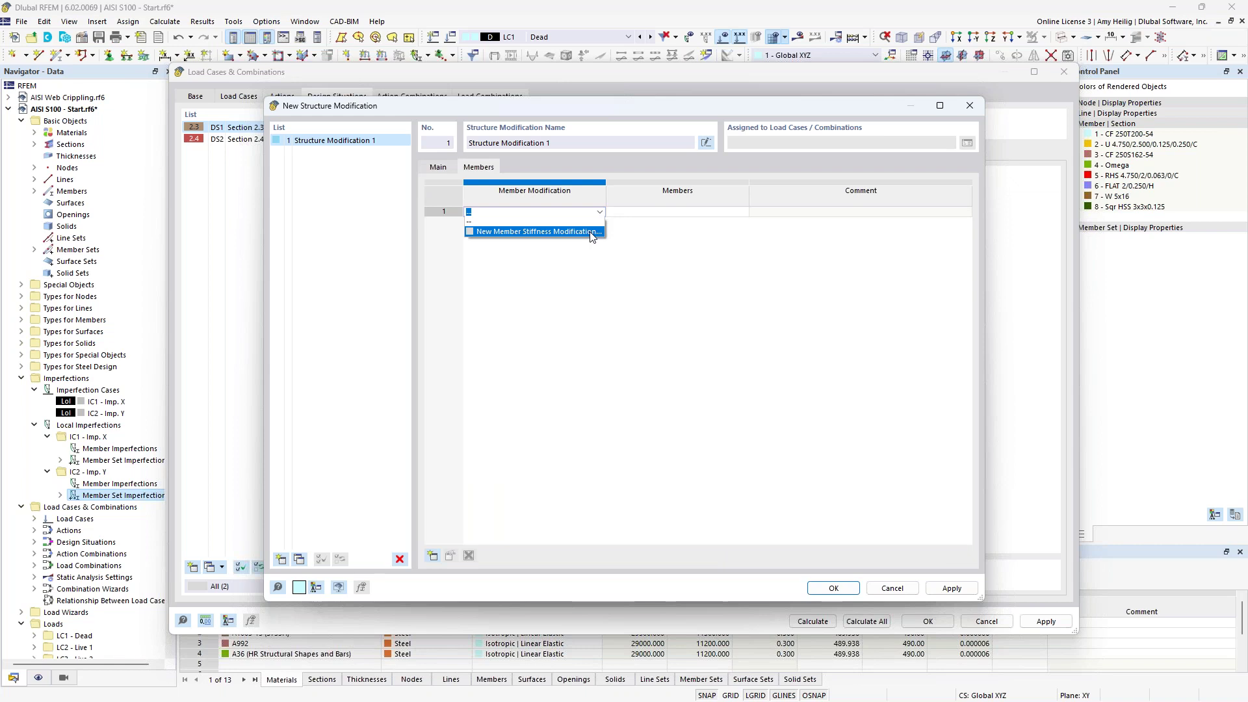
left_click(590, 232)
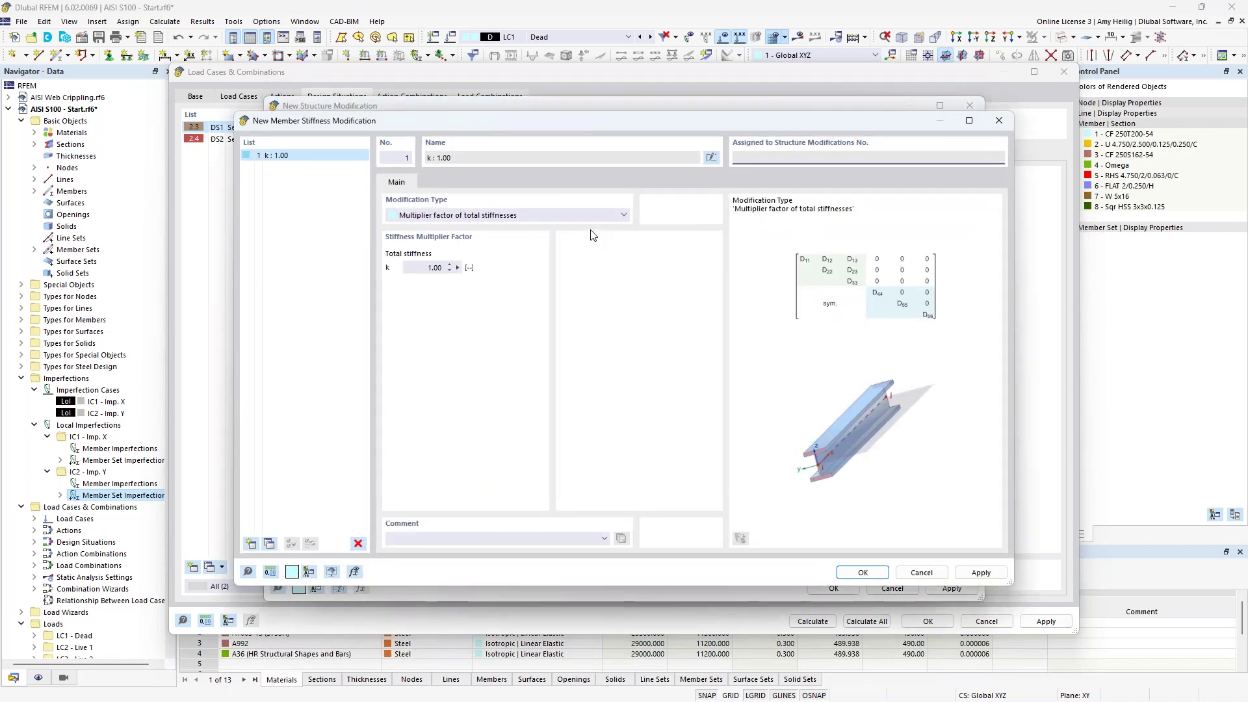
left_click(594, 216)
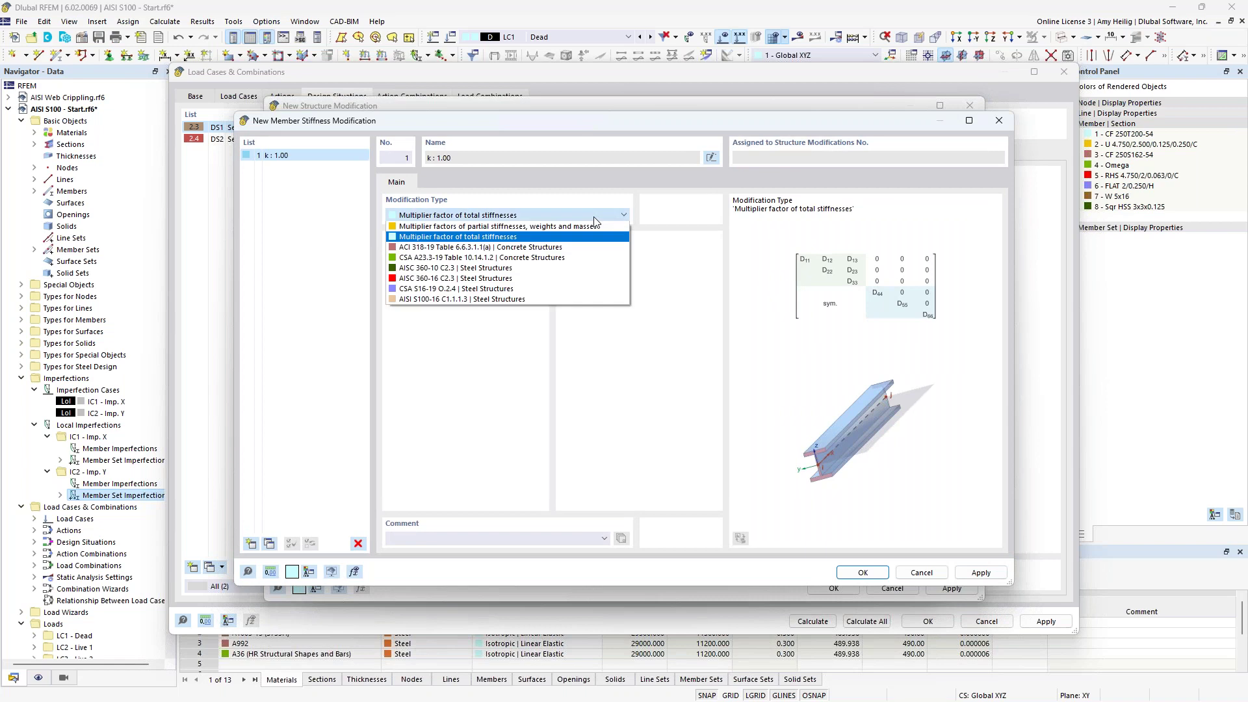
left_click(546, 298)
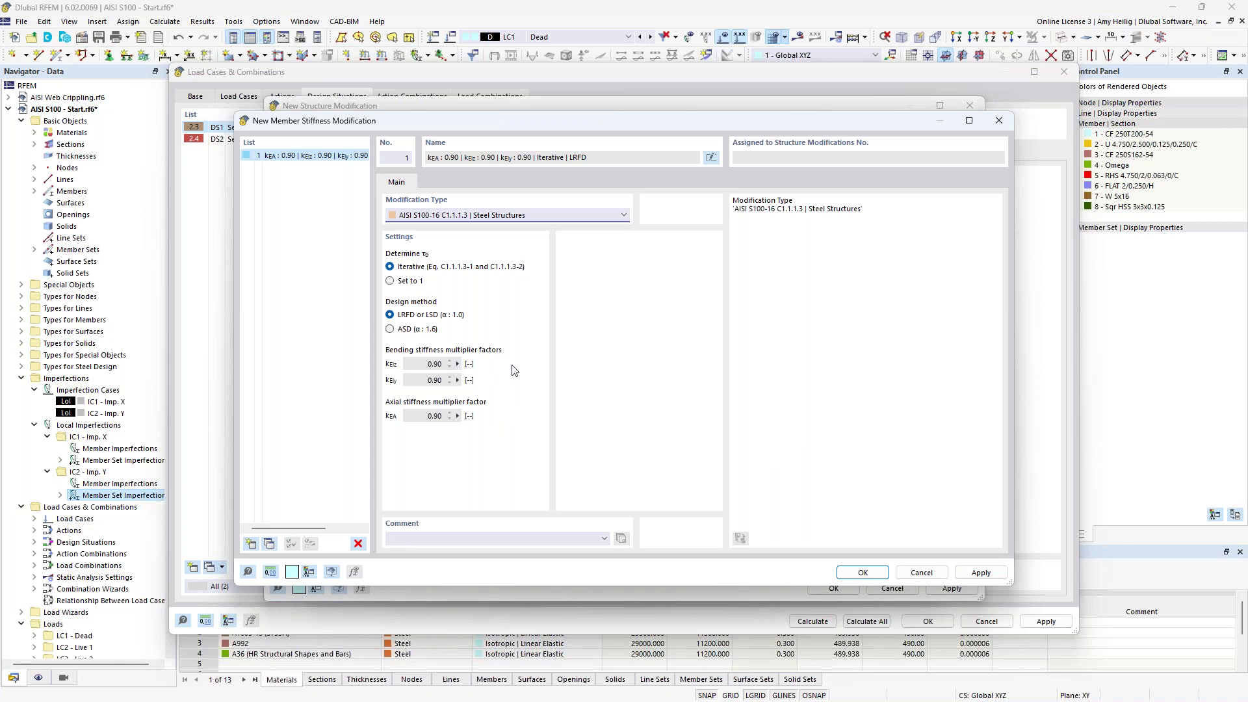
left_click(863, 573)
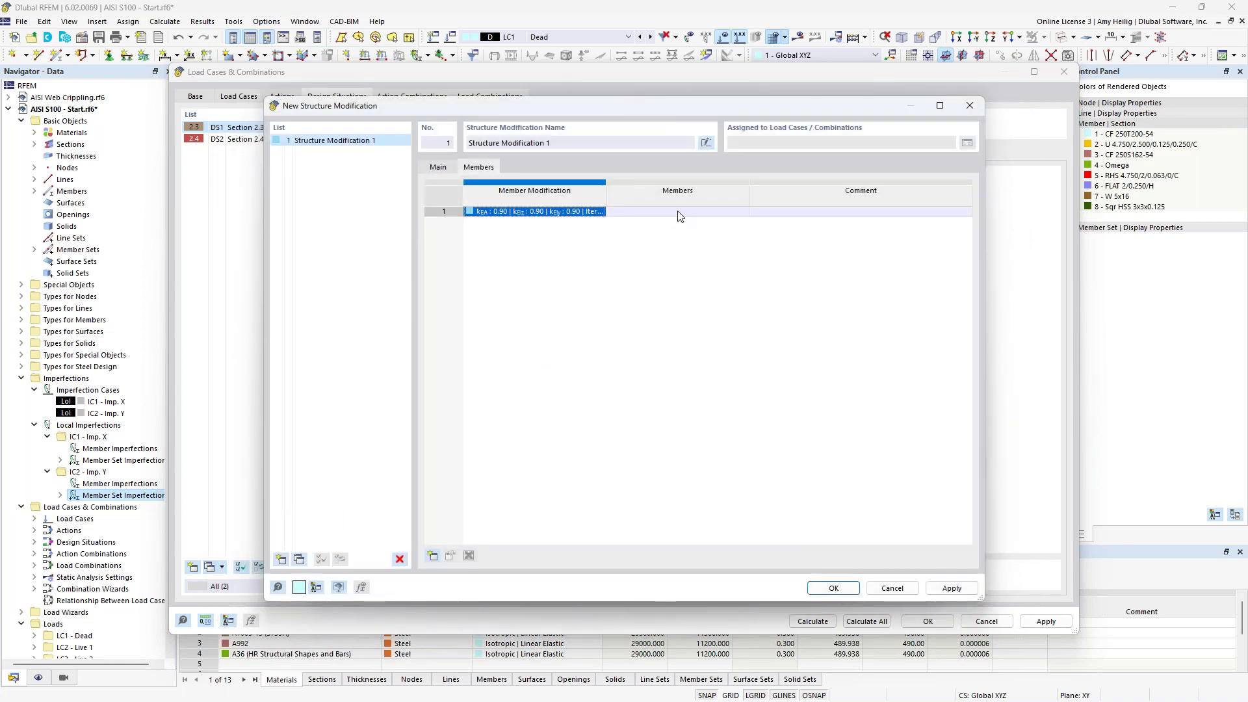
Step: Apply the member stiffness modification to all members and confirm the structure modification and the combination wizard settings
left_click(677, 212)
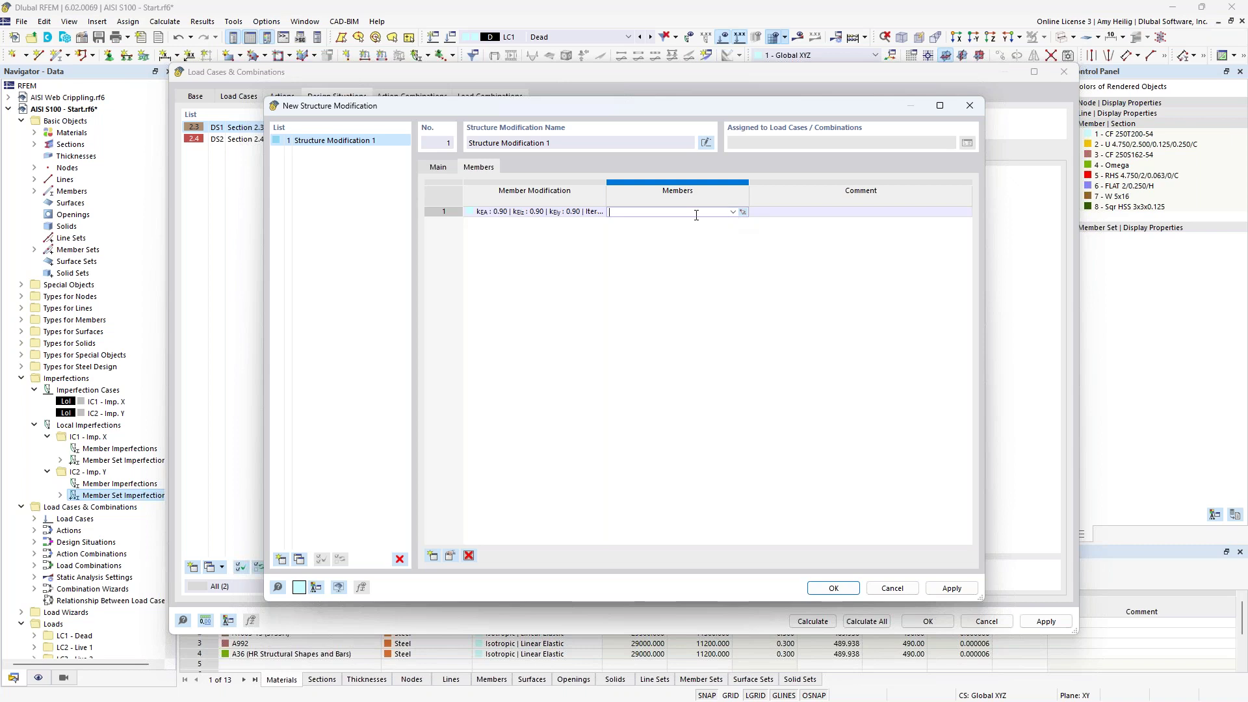
left_click(732, 212)
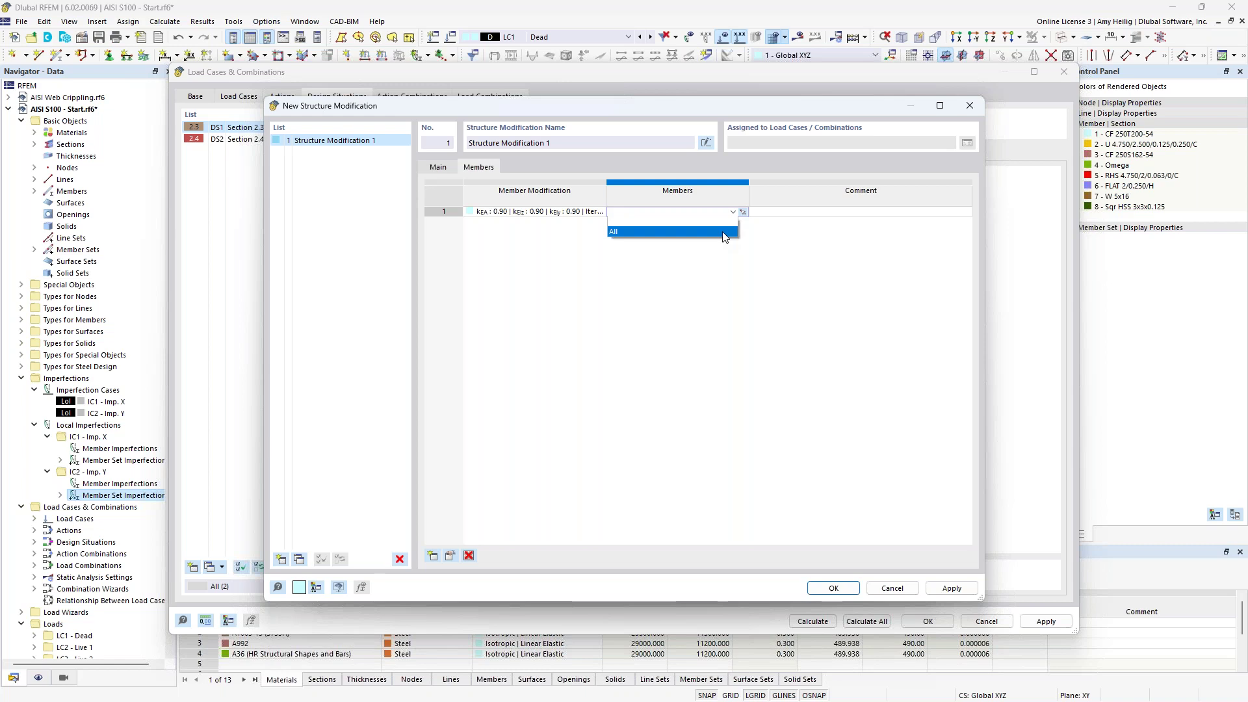
left_click(724, 233)
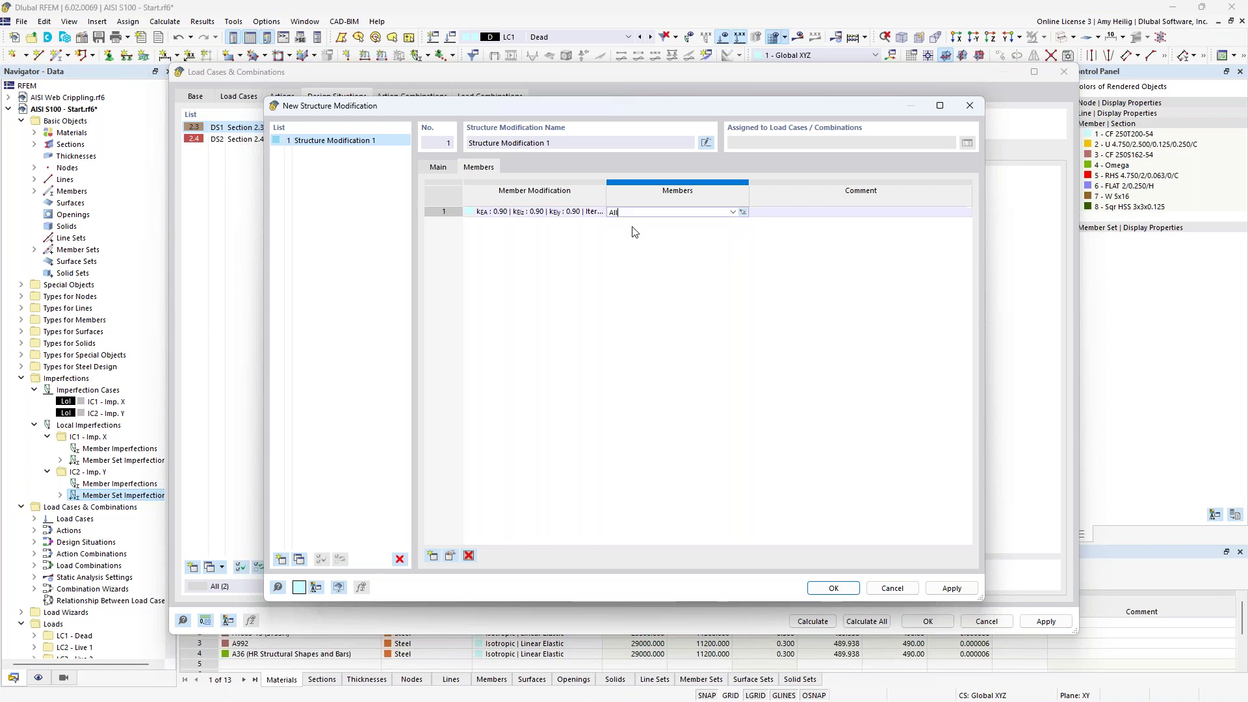
left_click(834, 588)
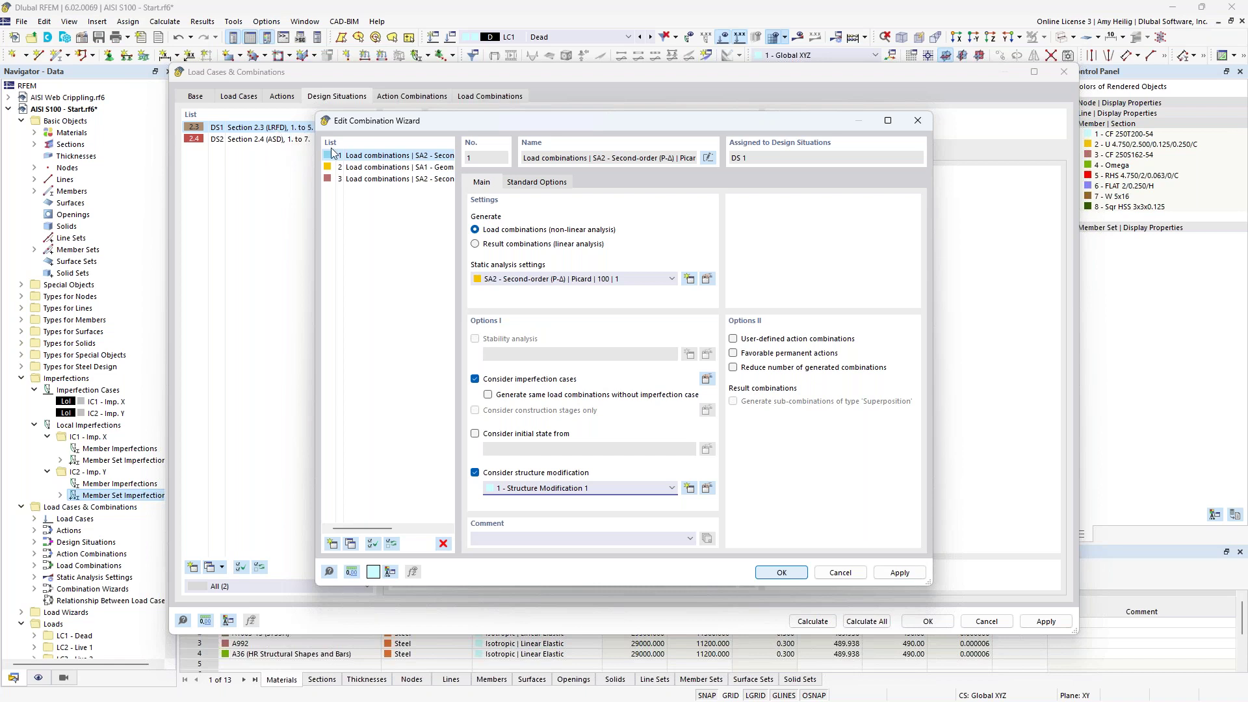
left_click(376, 180)
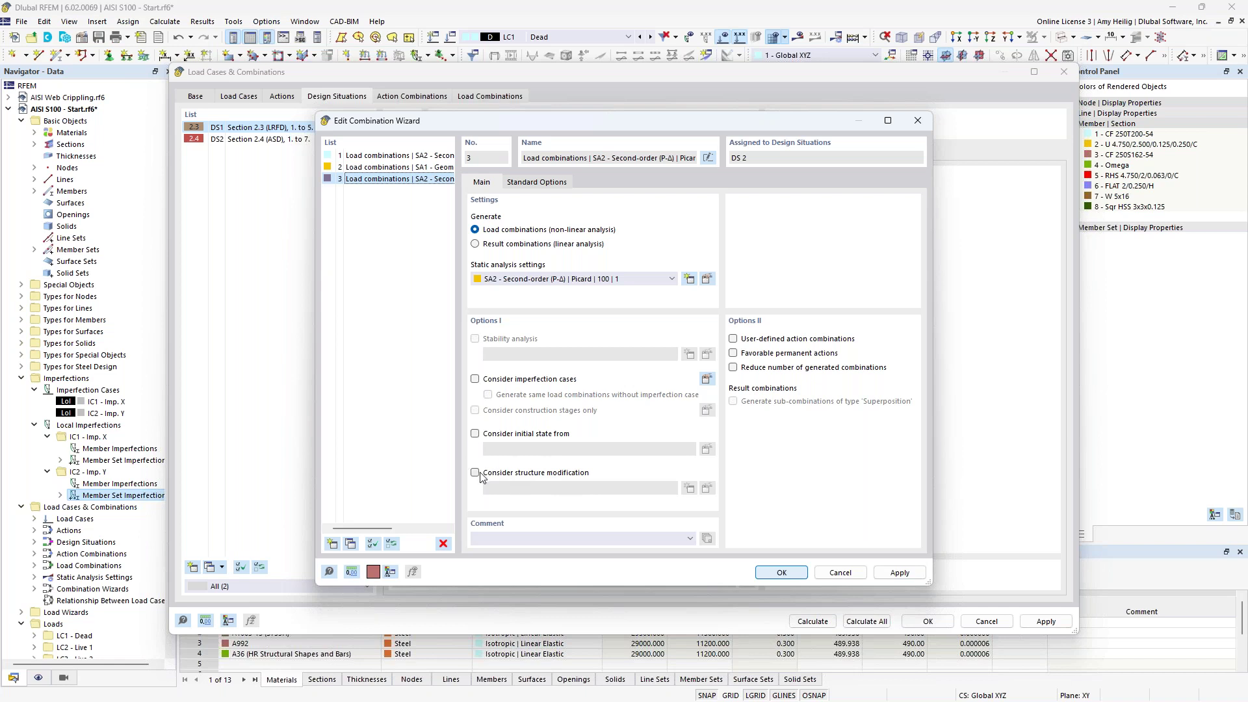
left_click(777, 573)
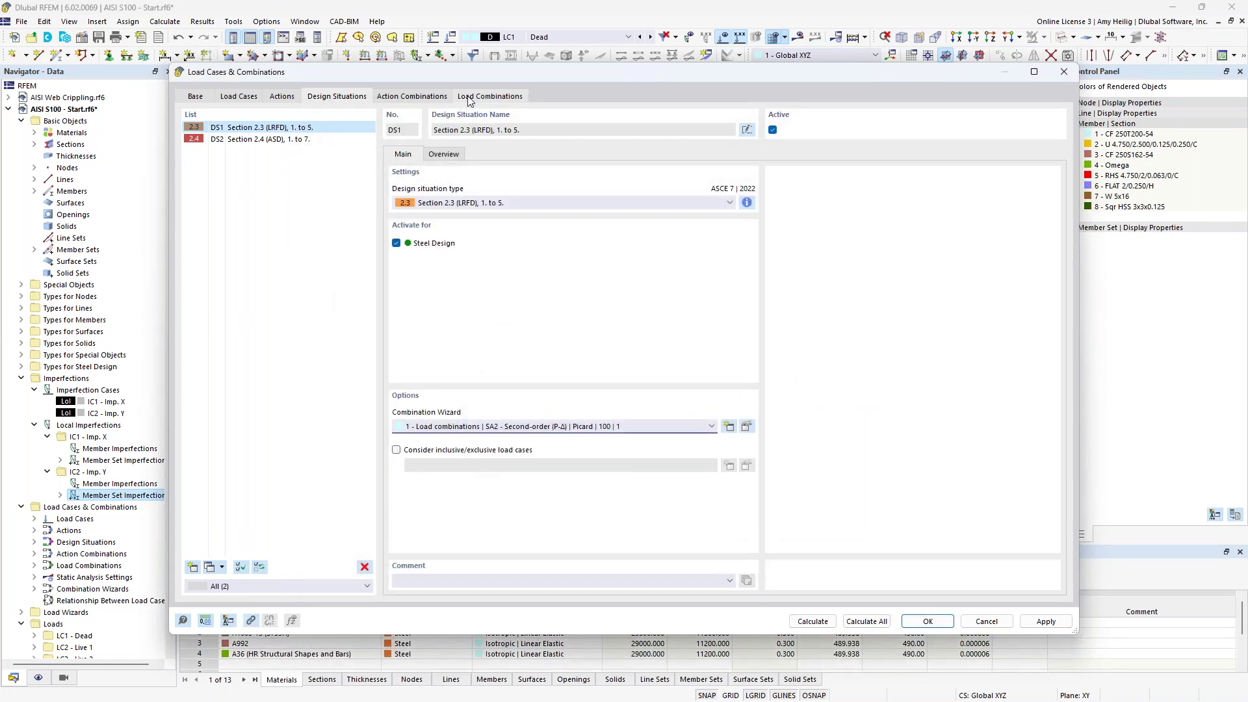
Step: Check the structure modification assignment of LRFD load combinations CO1 to CO3 and ASD combinations CO9 and CO10
left_click(469, 99)
left_click(310, 129)
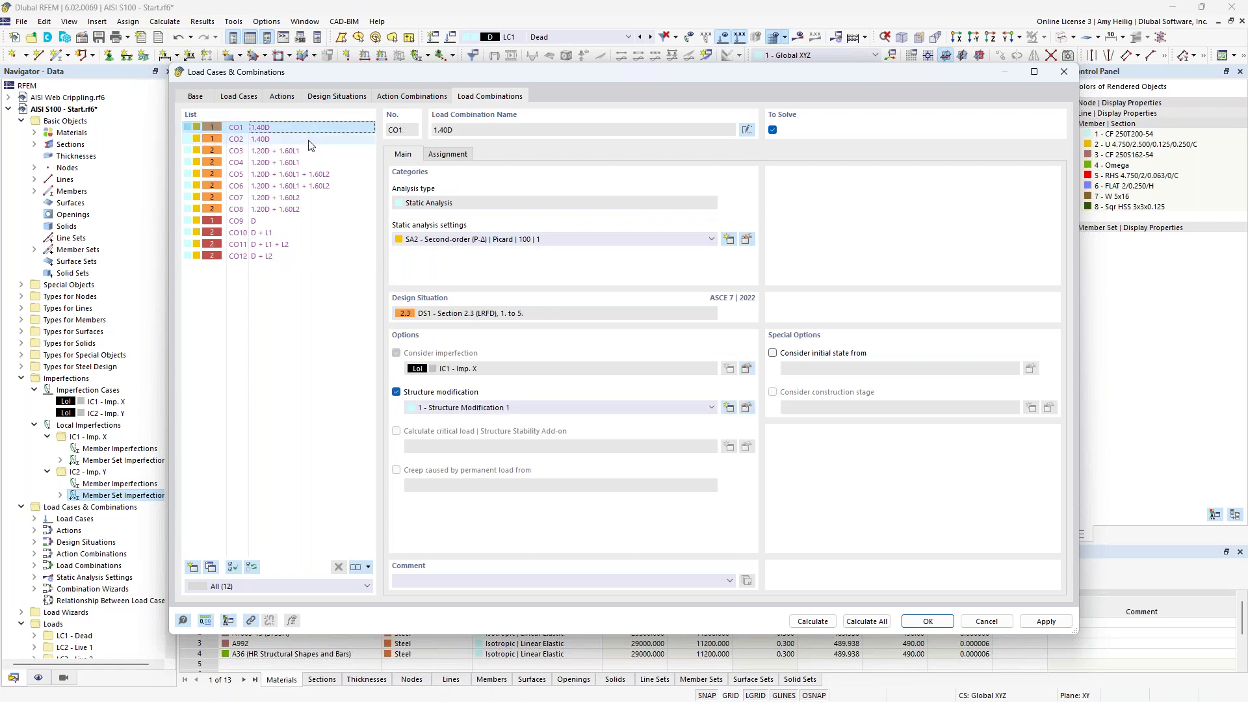
left_click(306, 139)
left_click(305, 151)
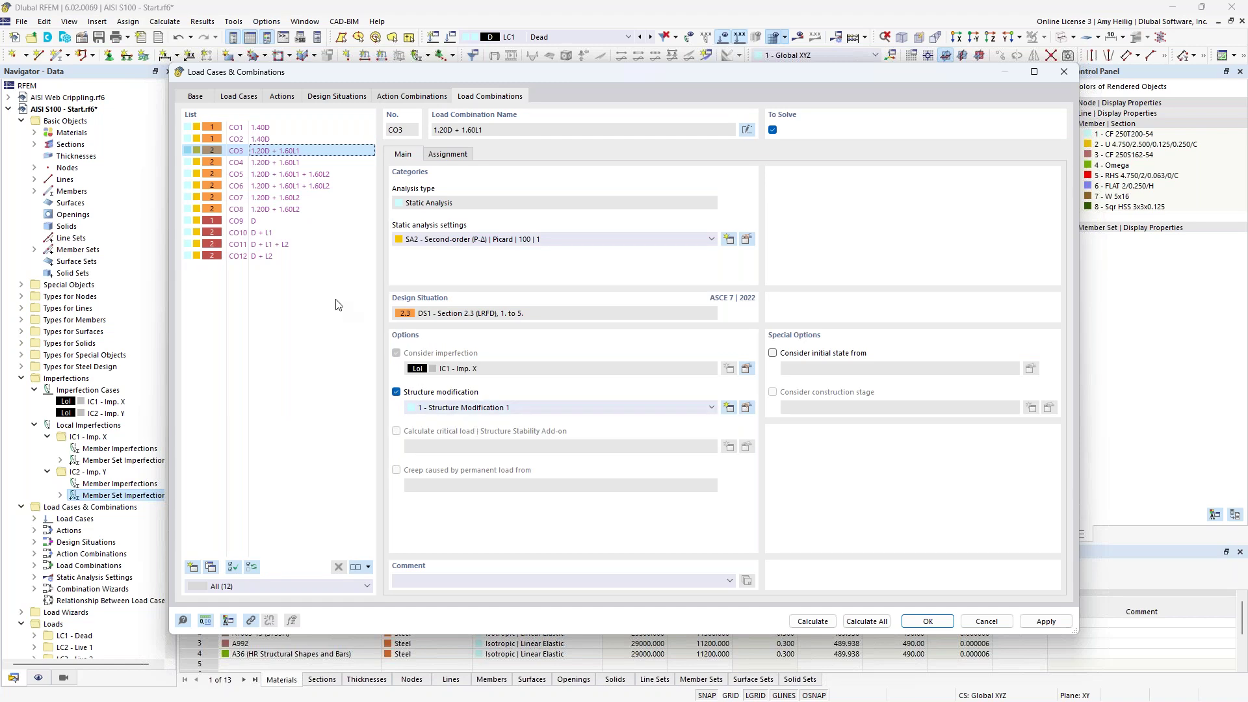
left_click(279, 222)
left_click(281, 233)
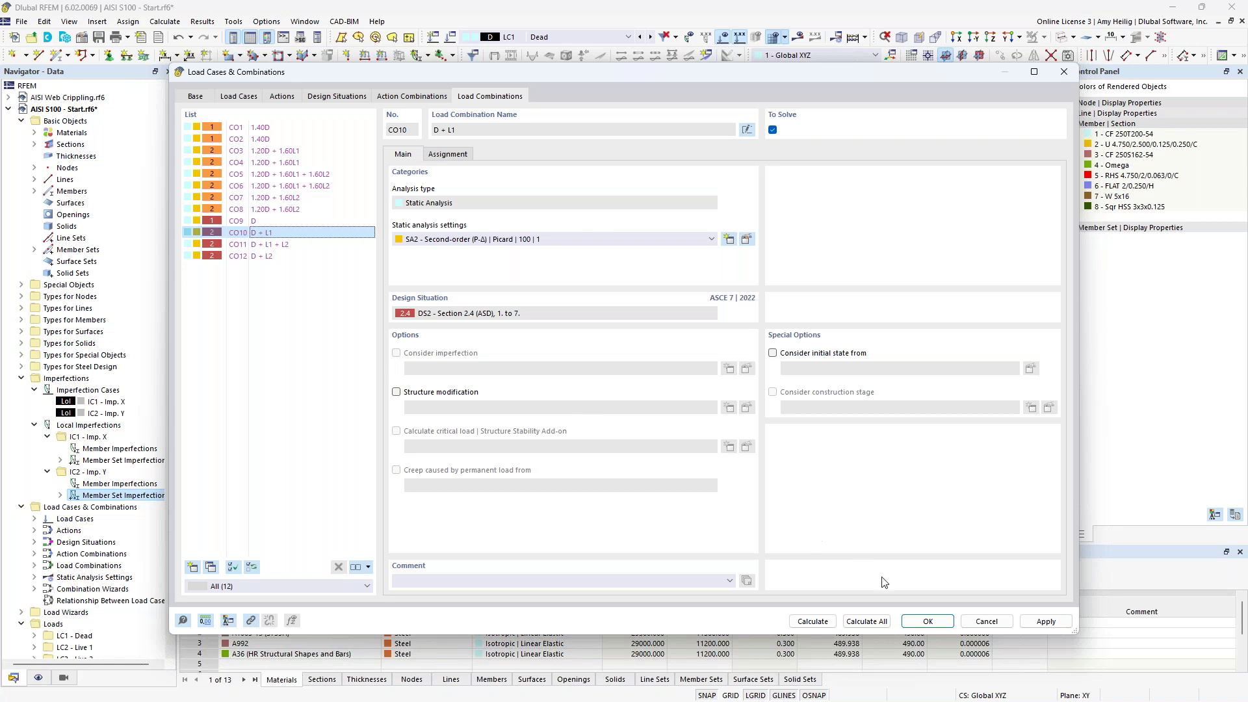
Step: Accept the load cases and combinations and hide the loads in the model view
left_click(926, 621)
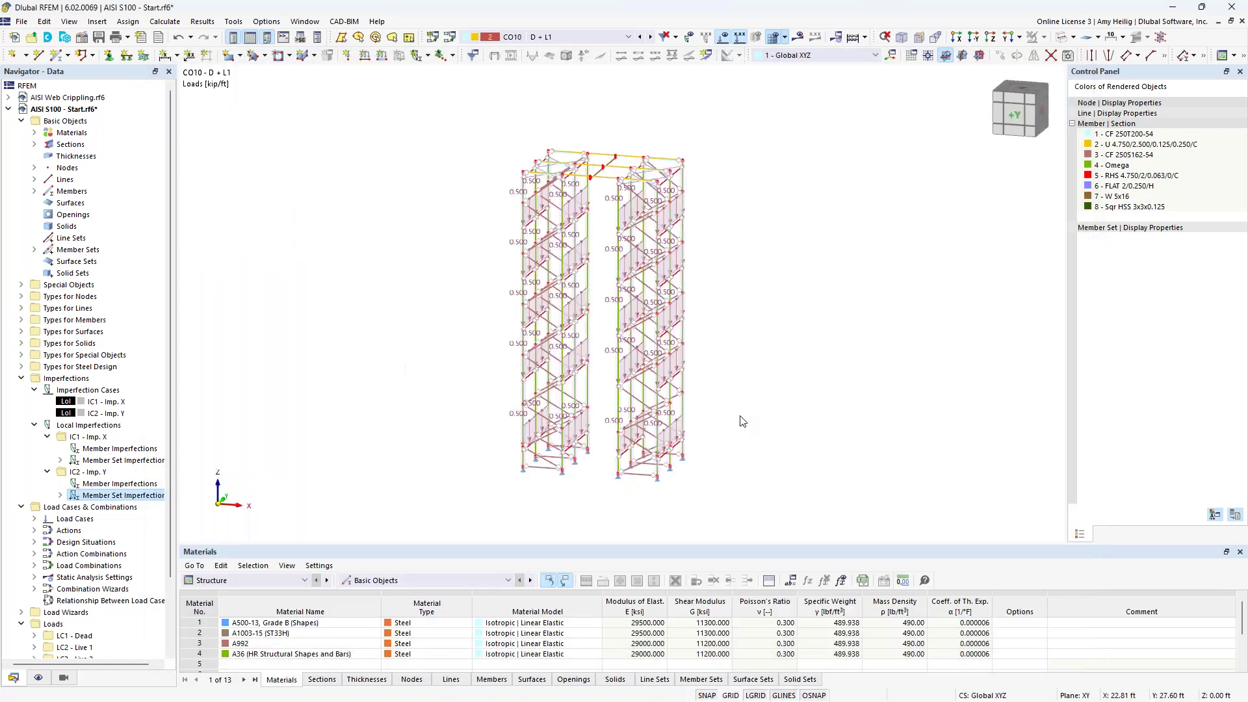
left_click(723, 39)
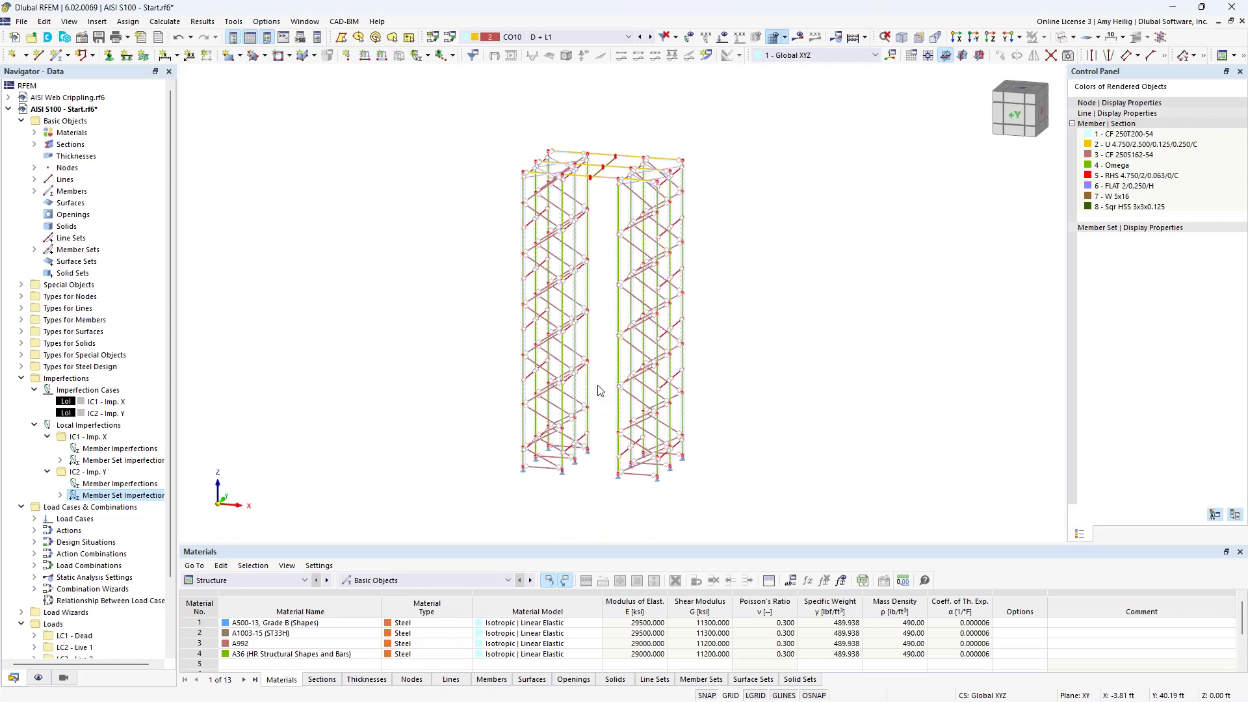
Step: Switch to the PowerPoint slide show and advance to the Member Buckling Behavior slide
key("super+Tab")
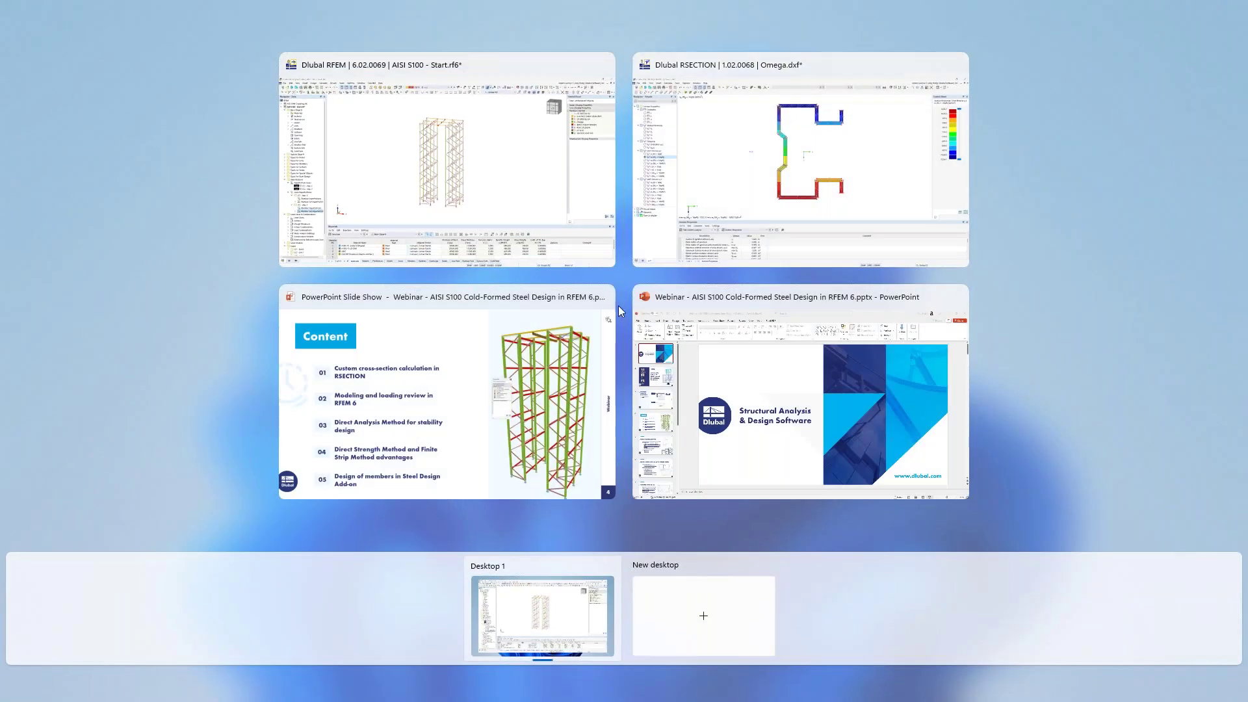
left_click(553, 372)
key("Right")
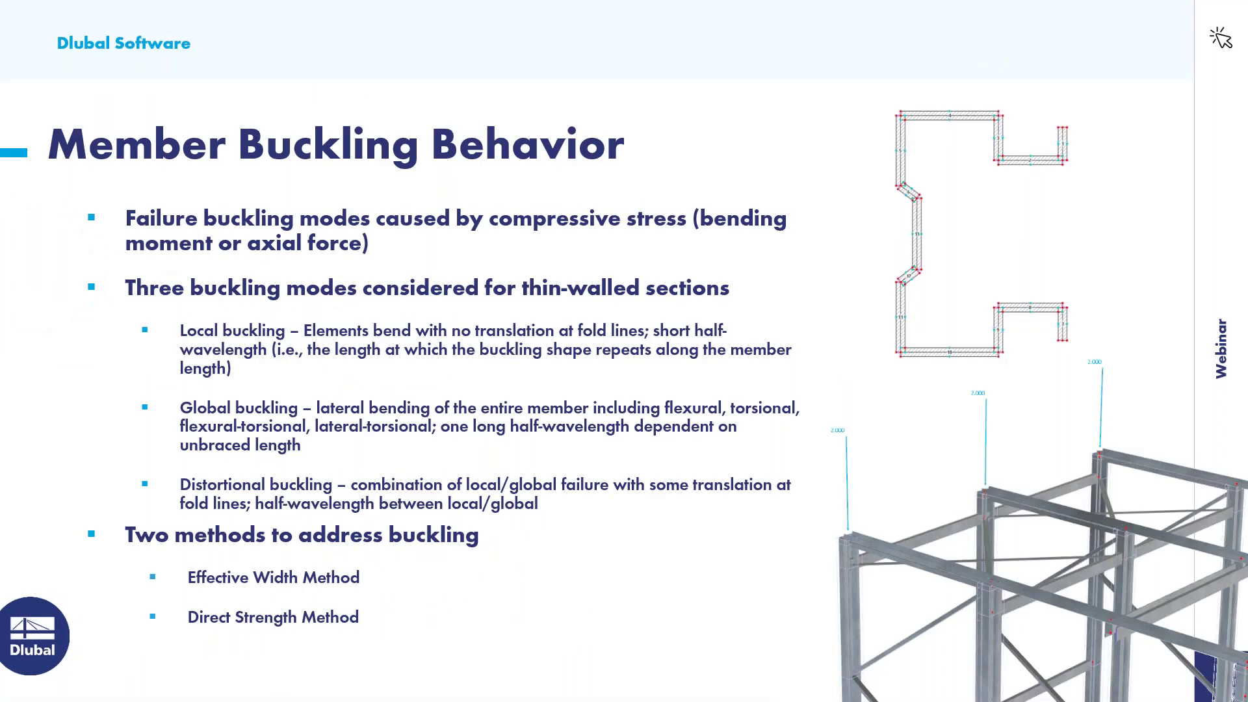
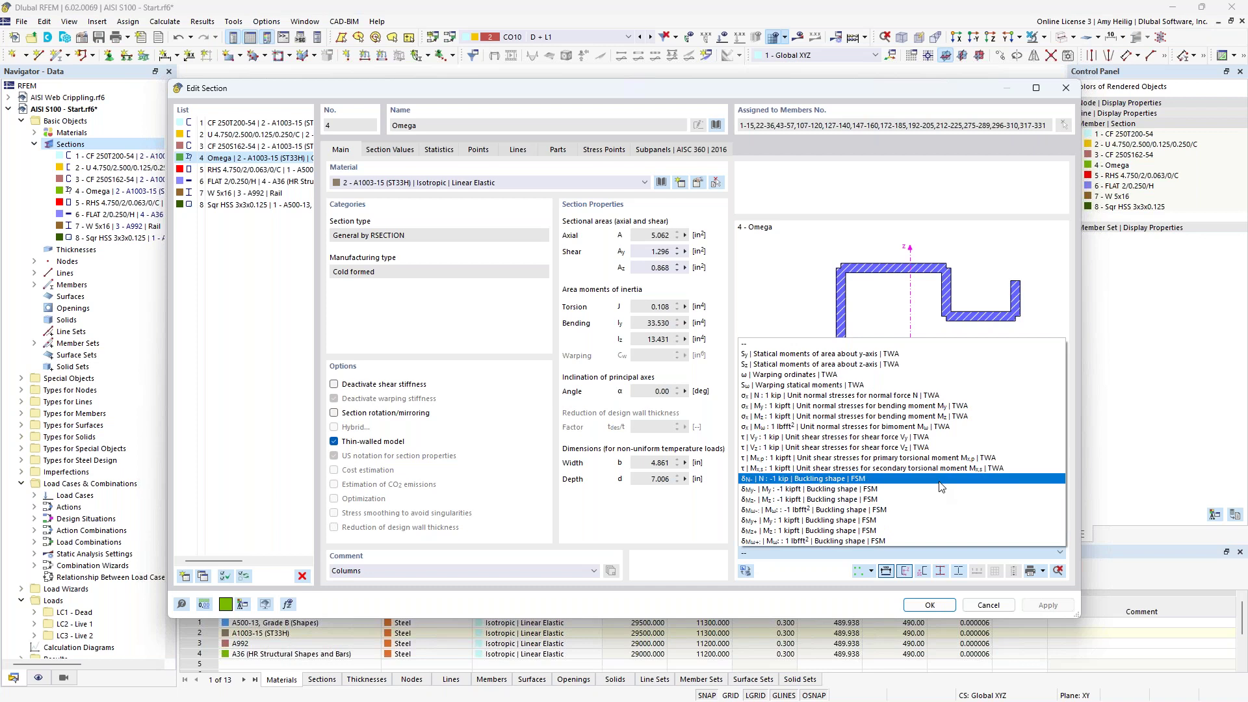
Step: Display the FSM buckling shape for N: -1 kip of the Omega section and plot its local buckling curve
left_click(938, 481)
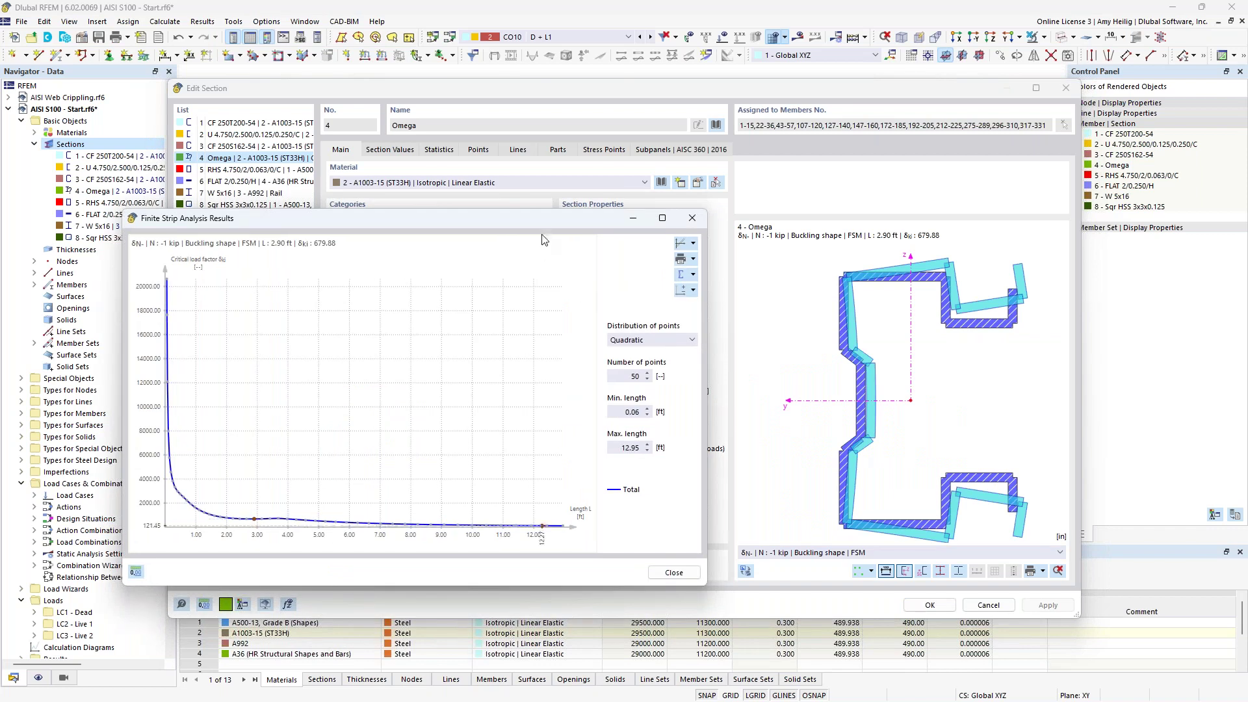
left_click_drag(529, 213, 680, 214)
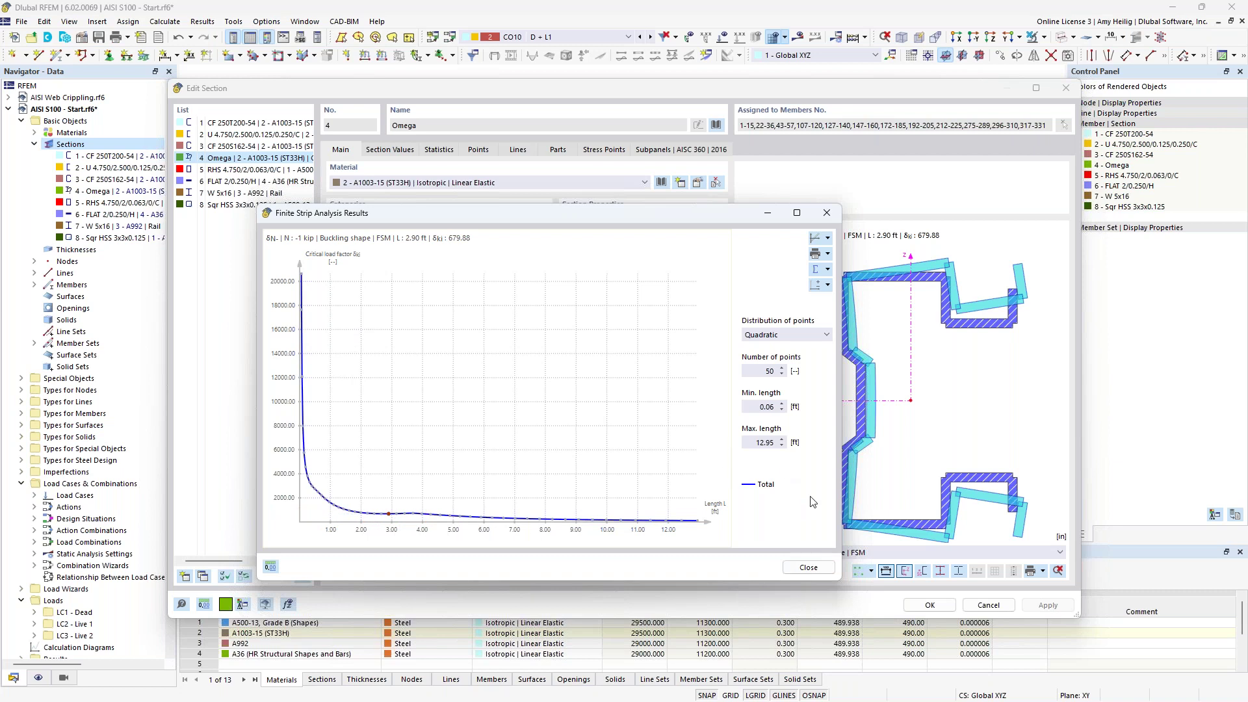
left_click(827, 272)
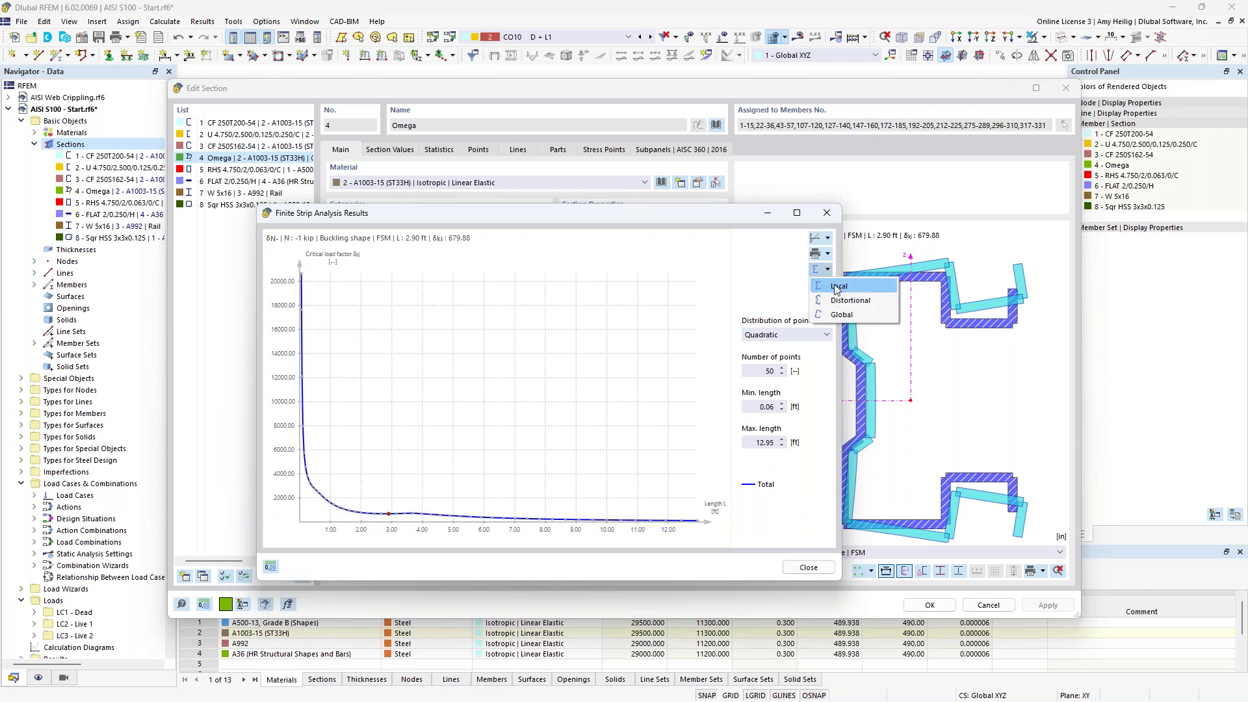
left_click(830, 279)
left_click(828, 272)
left_click(848, 287)
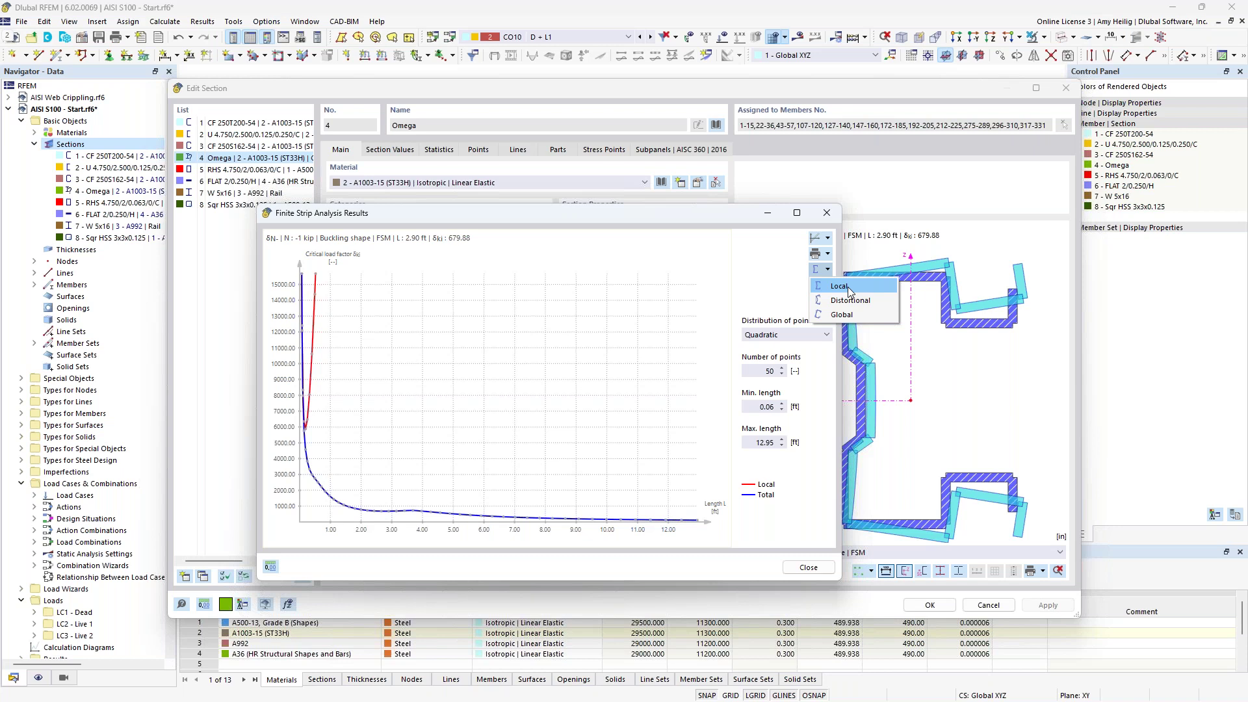
Step: Add the distortional and global buckling curves to the finite strip chart for comparison, and leave the Omega section without changes
left_click(850, 300)
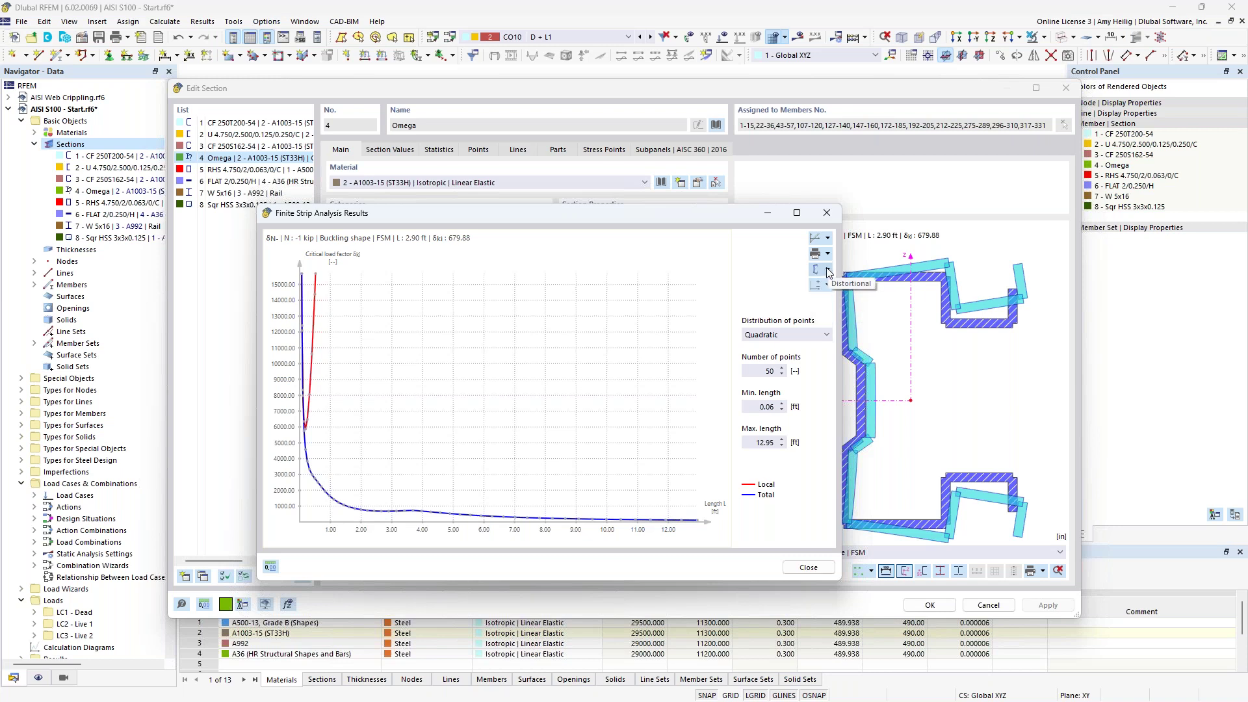
left_click(827, 270)
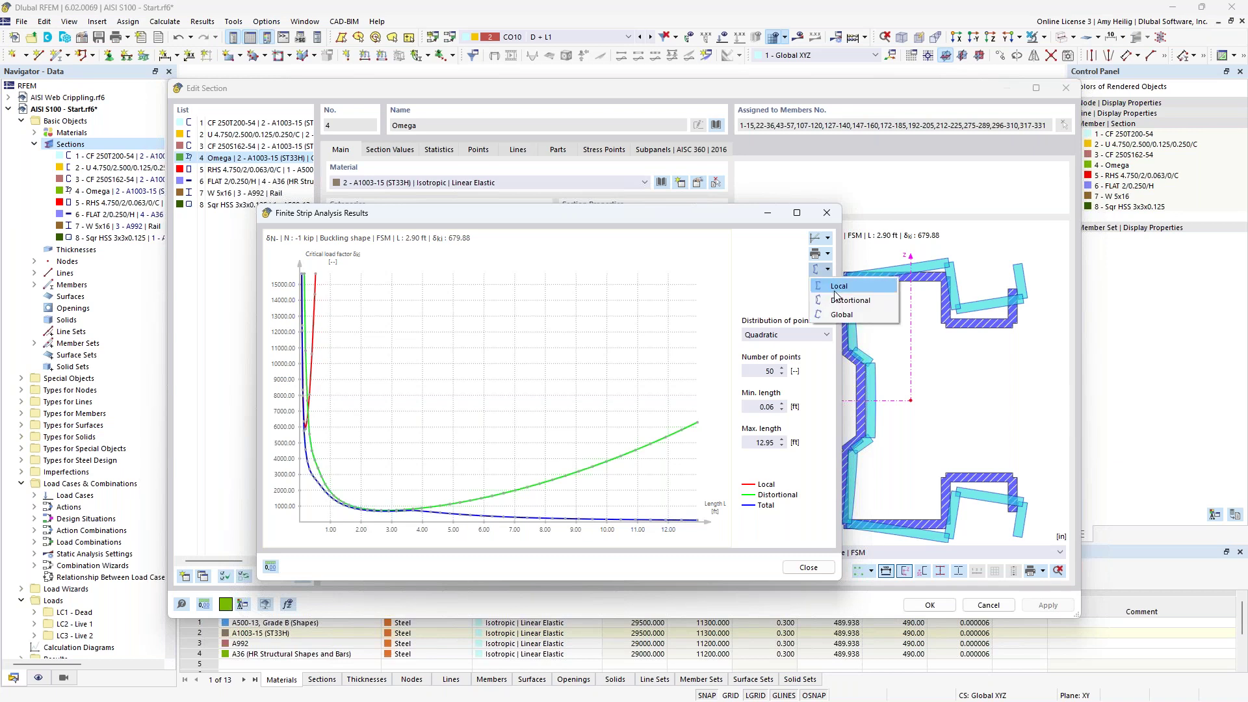
left_click(837, 317)
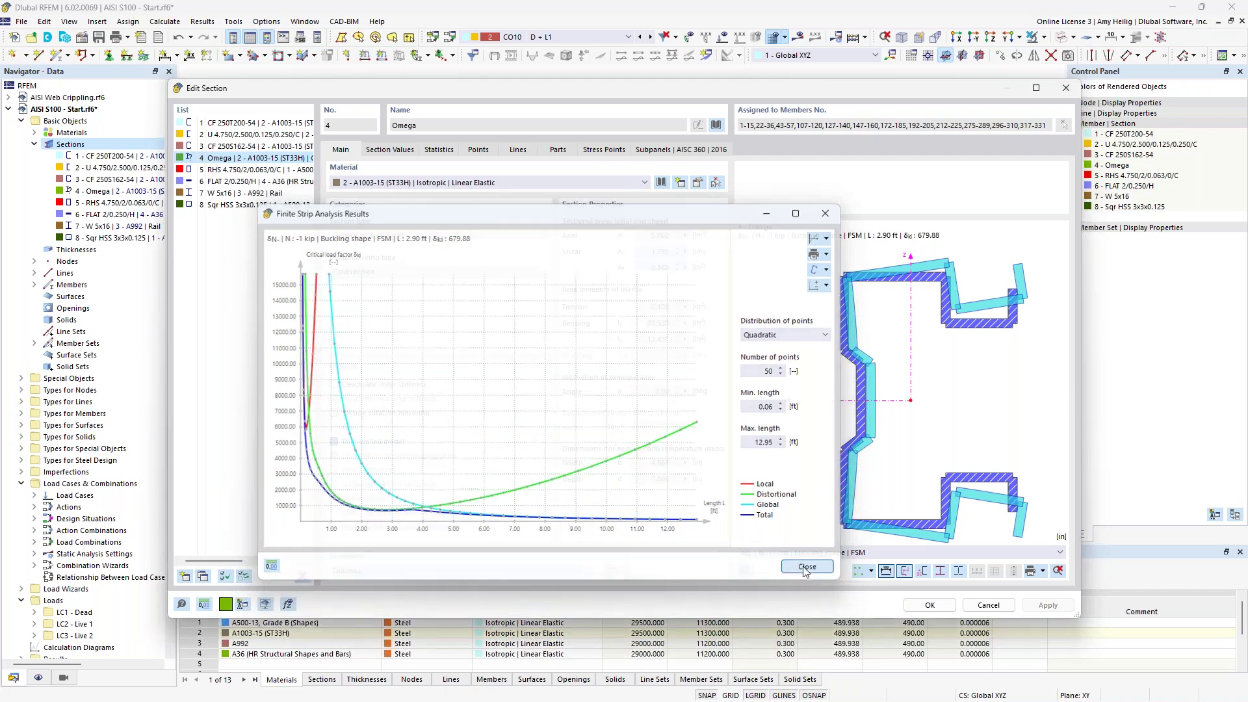
left_click(806, 568)
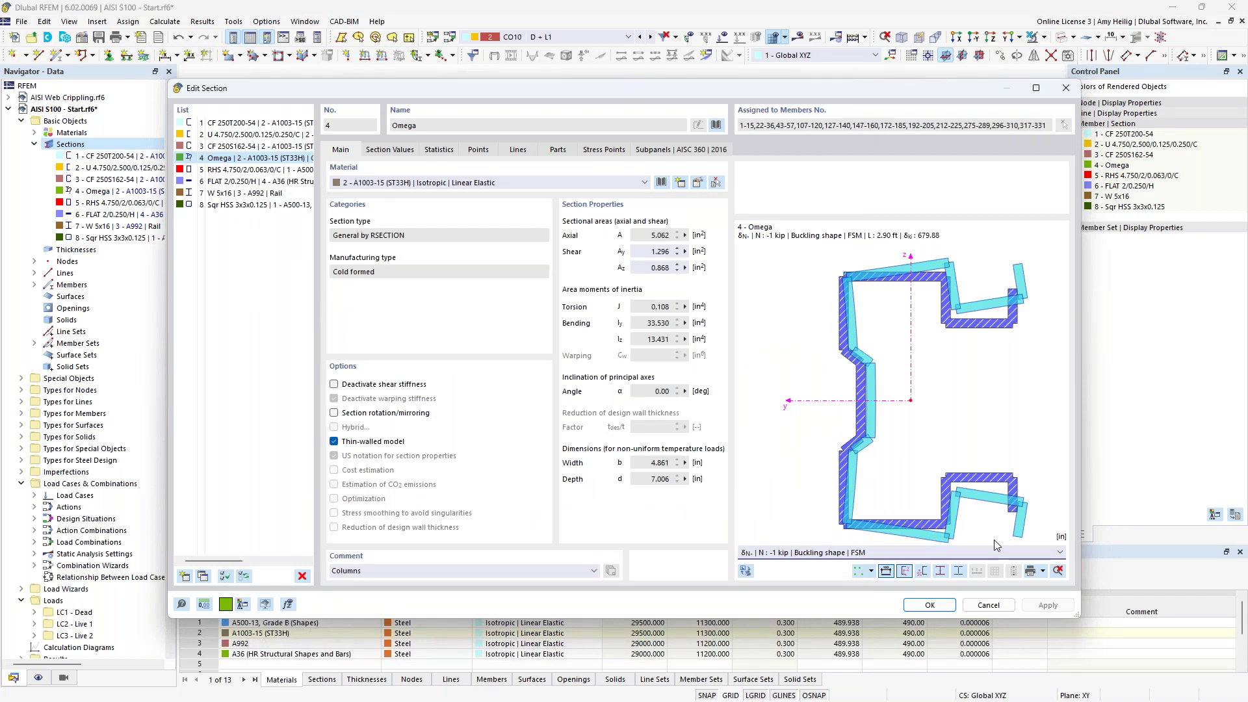
left_click(996, 605)
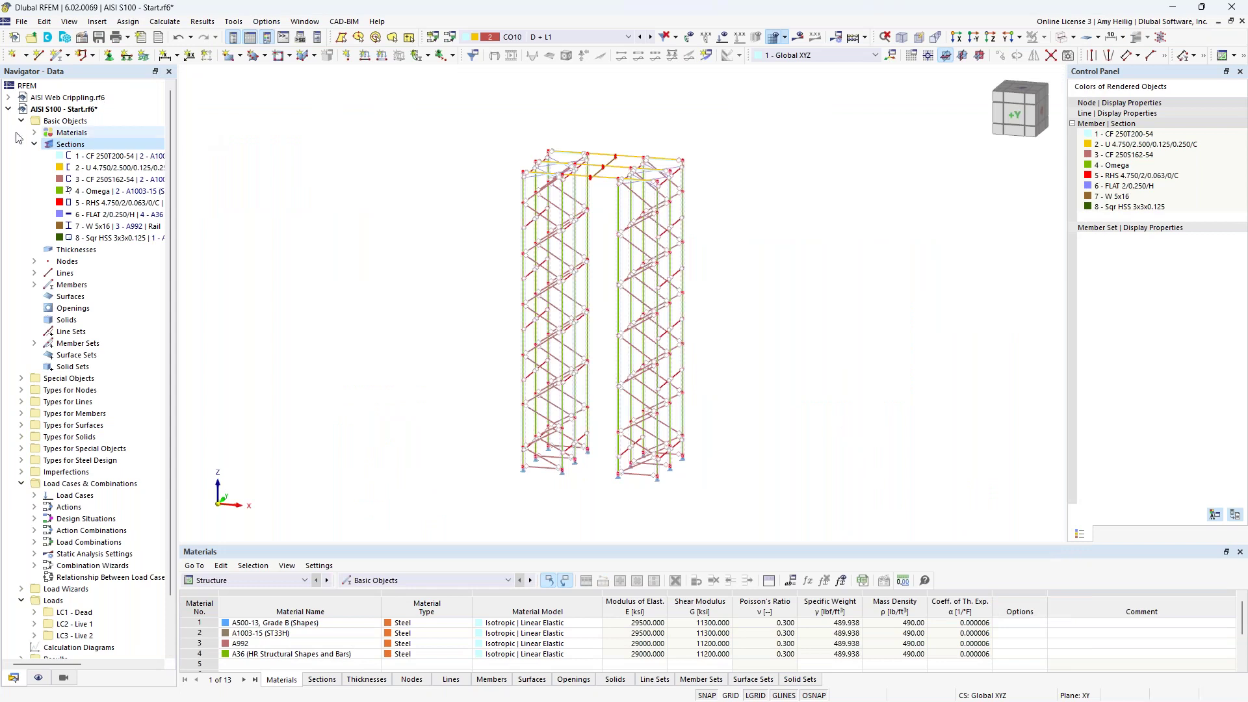
Step: Limit the visible objects to members with section 5 - RHS 4.750/2/0.063/0/C using the generated visibilities
left_click(34, 144)
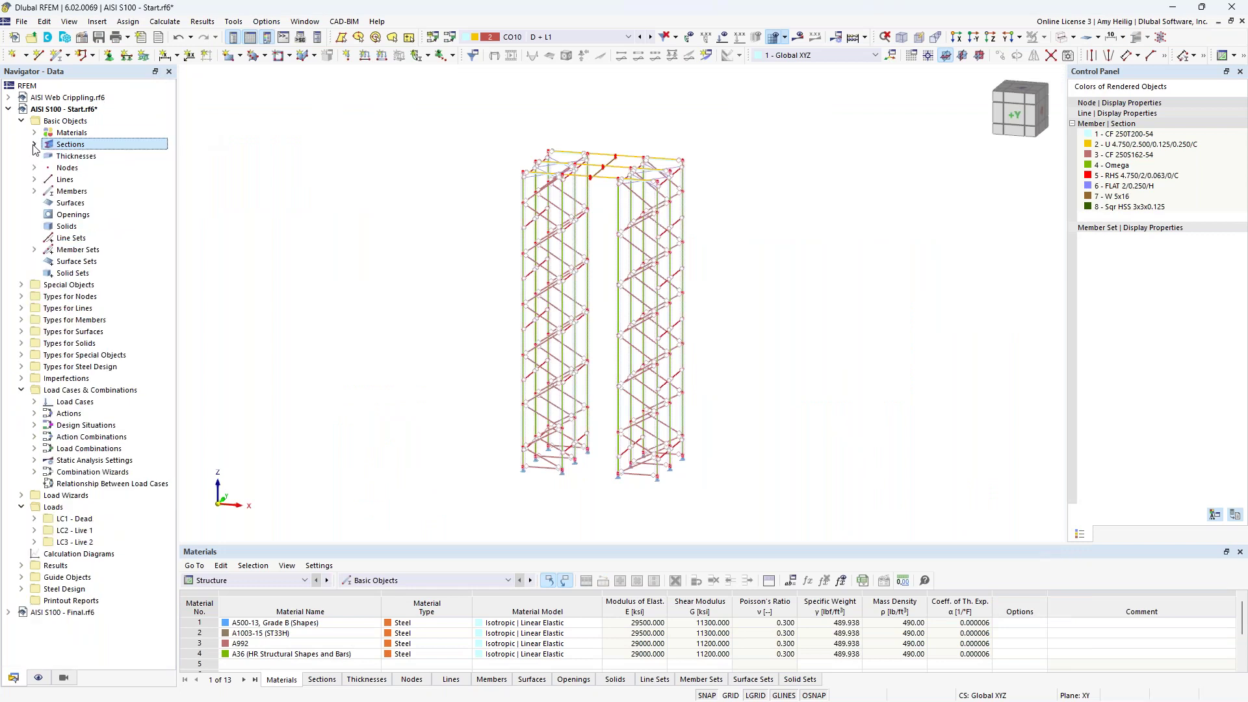
left_click(73, 677)
left_click(60, 581)
left_click(59, 580)
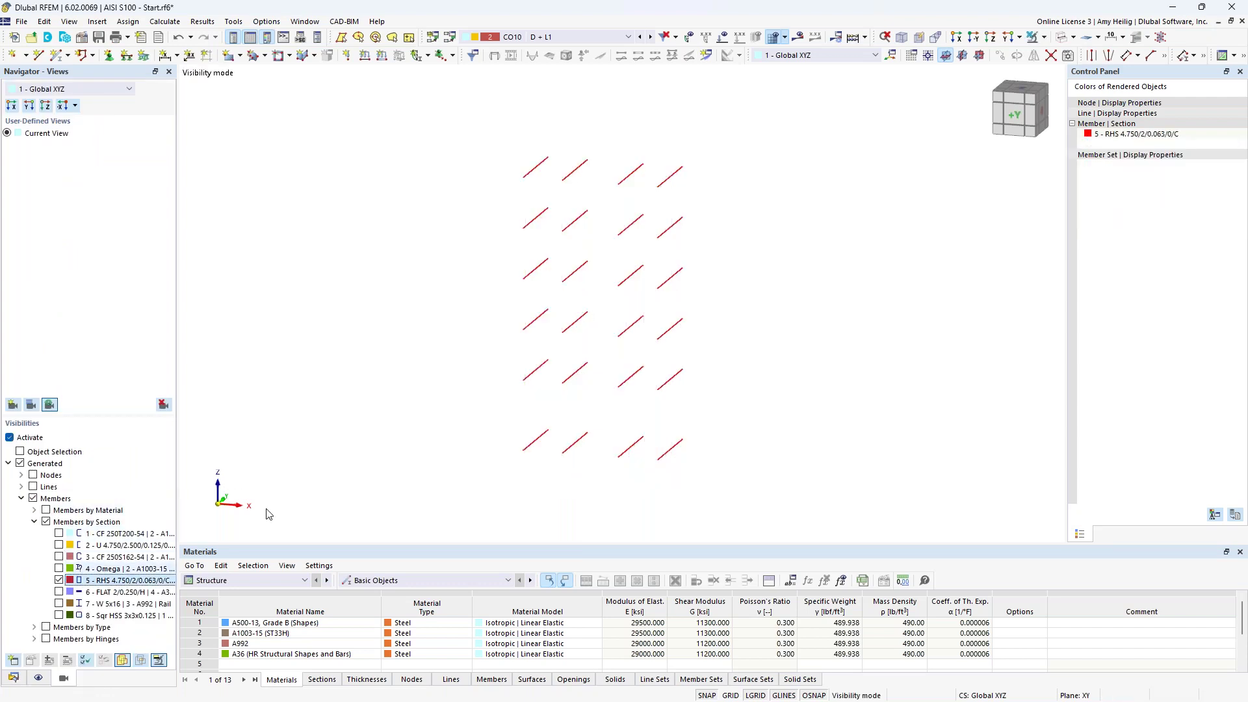
Step: Show the hidden objects in the background and display the model as solid to inspect the RHS beams up close
right_click(844, 200)
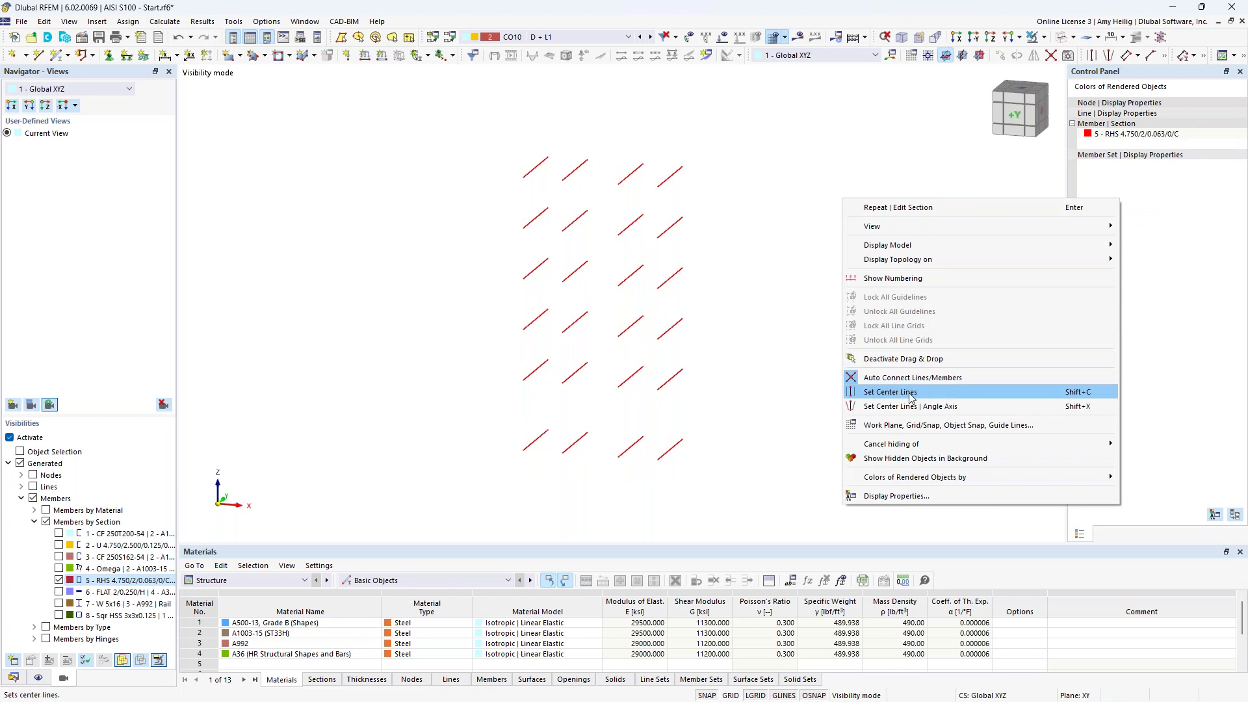
left_click(910, 458)
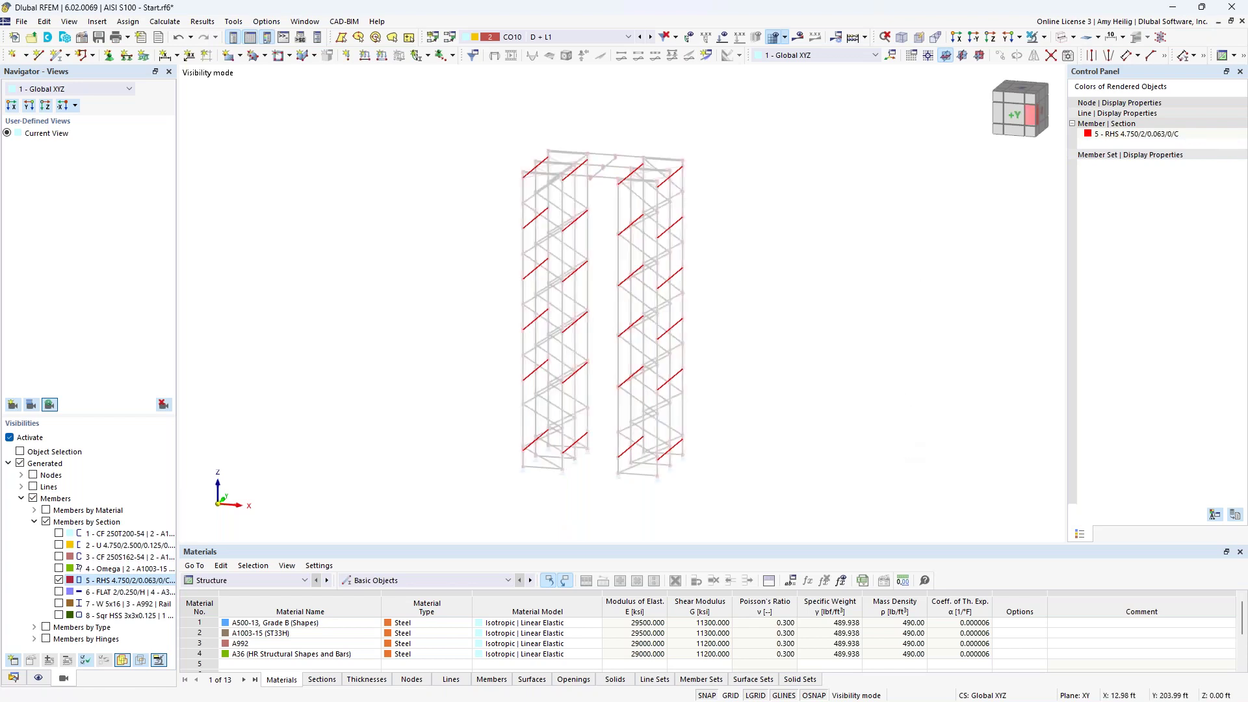
left_click(1060, 37)
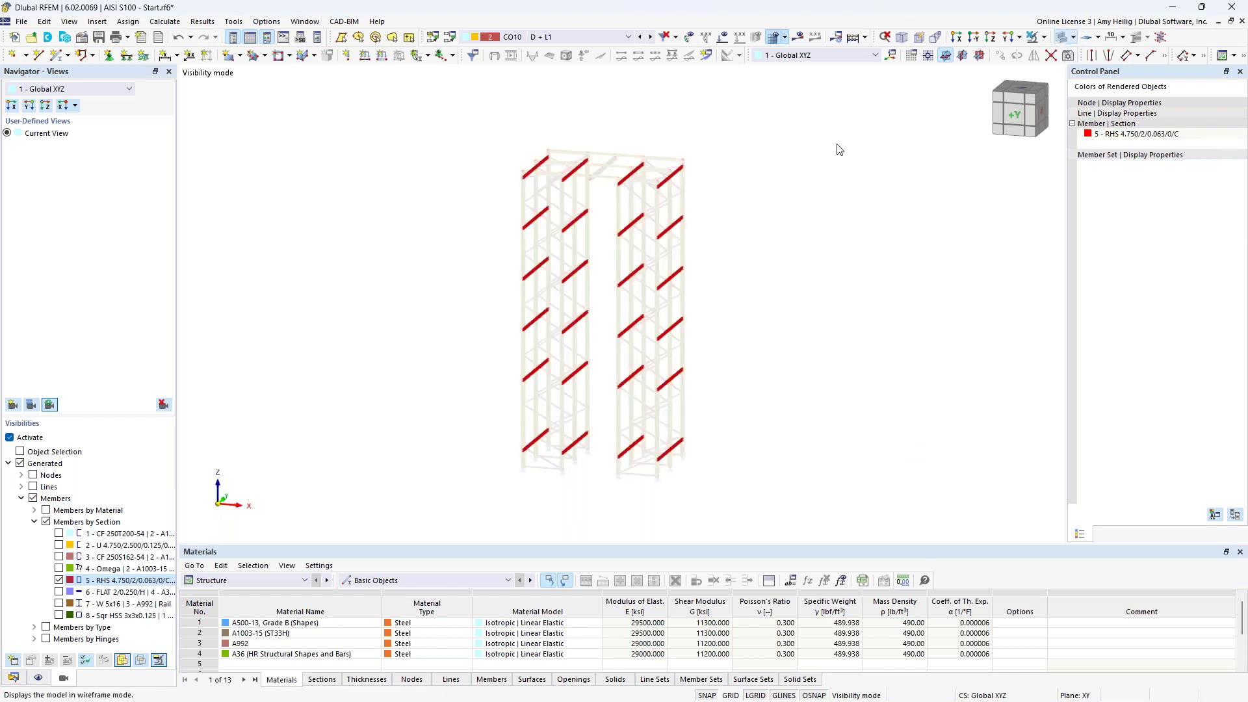
middle_click_drag(697, 278, 643, 292, "ctrl")
scroll(637, 299, "up", 2)
scroll(637, 300, "up", 6)
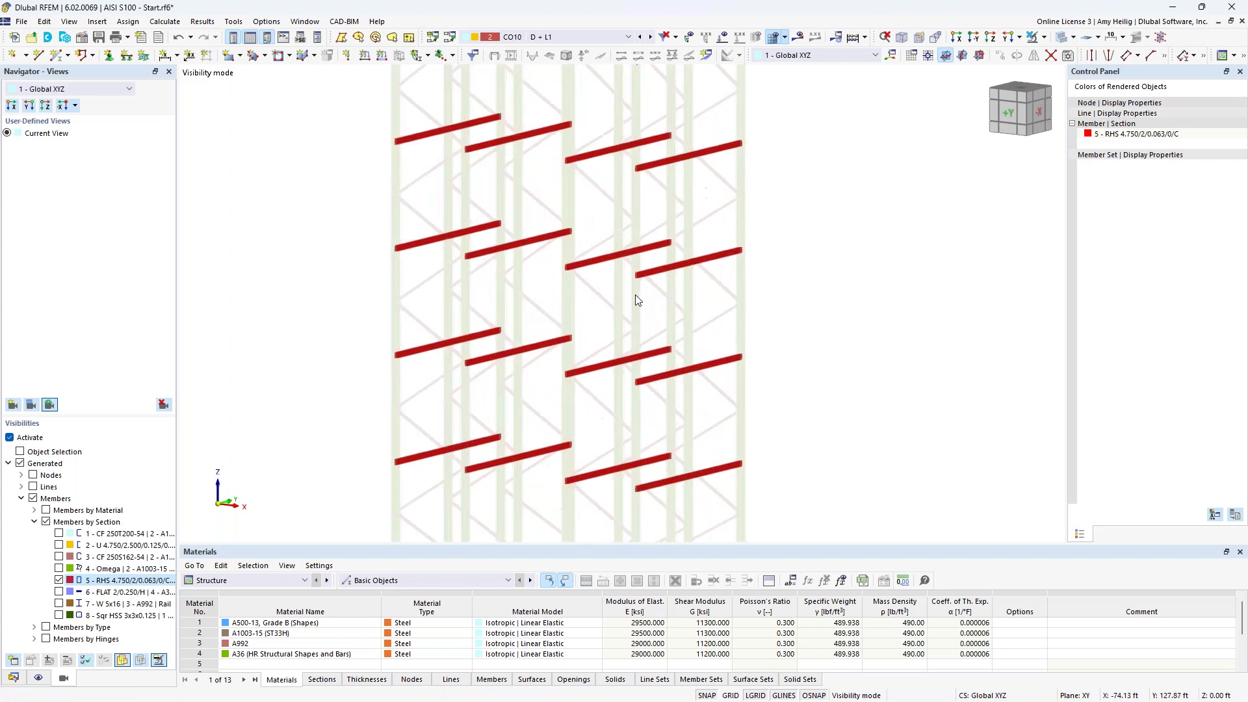
Step: Select all the RHS 4.750/2/0.063/0/C beams in the model and activate steel design properties for them
middle_click_drag(634, 297, 706, 306, "ctrl")
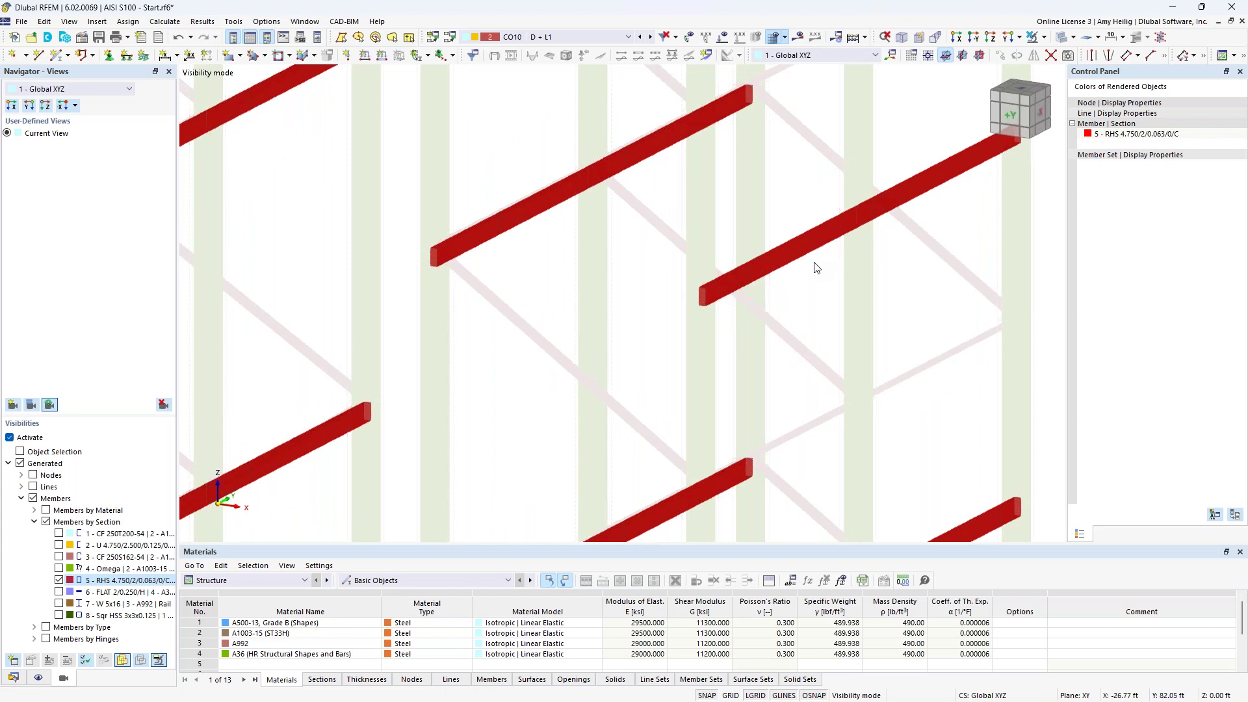
scroll(817, 268, "down", 10)
middle_click_drag(750, 263, 698, 267)
left_click_drag(809, 496, 477, 112)
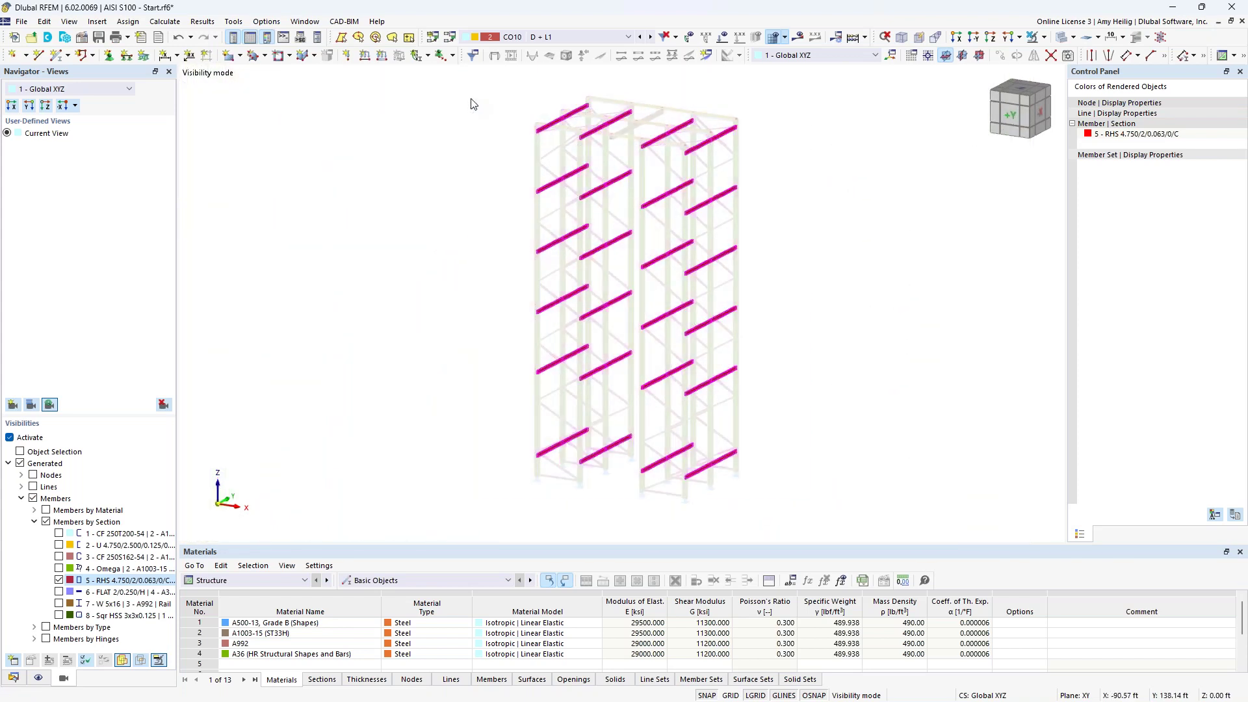
double_click(556, 128)
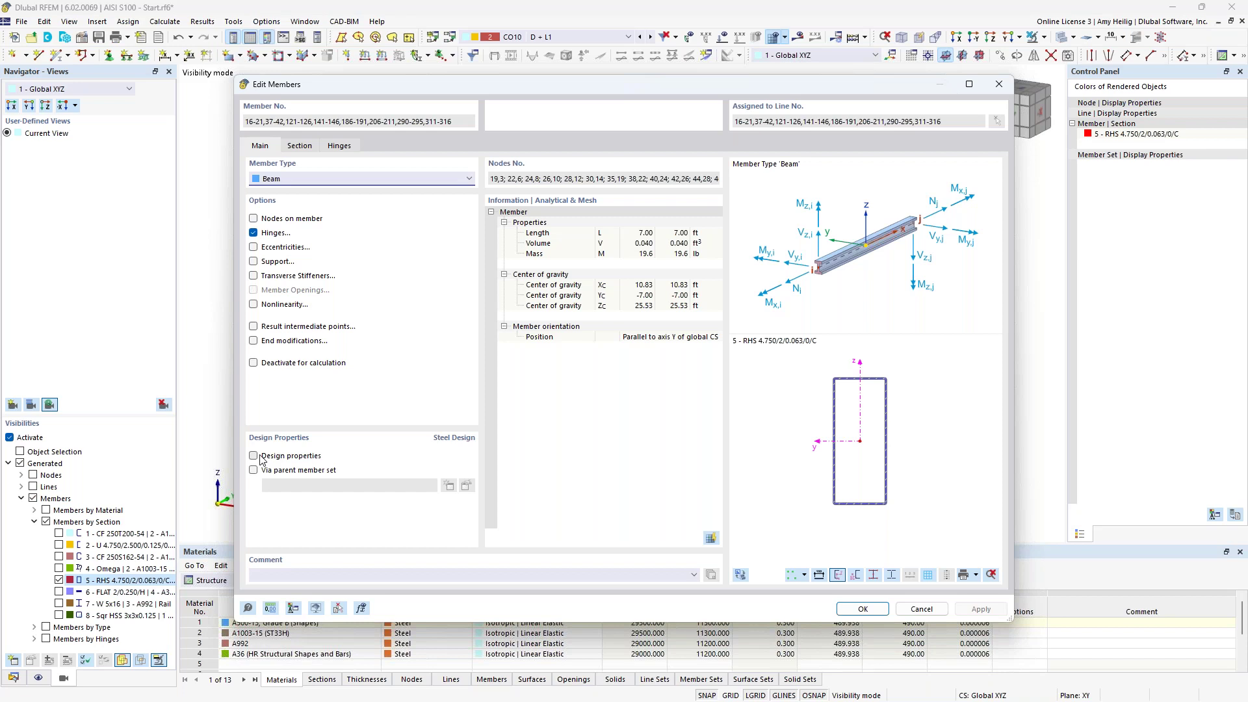
left_click(266, 459)
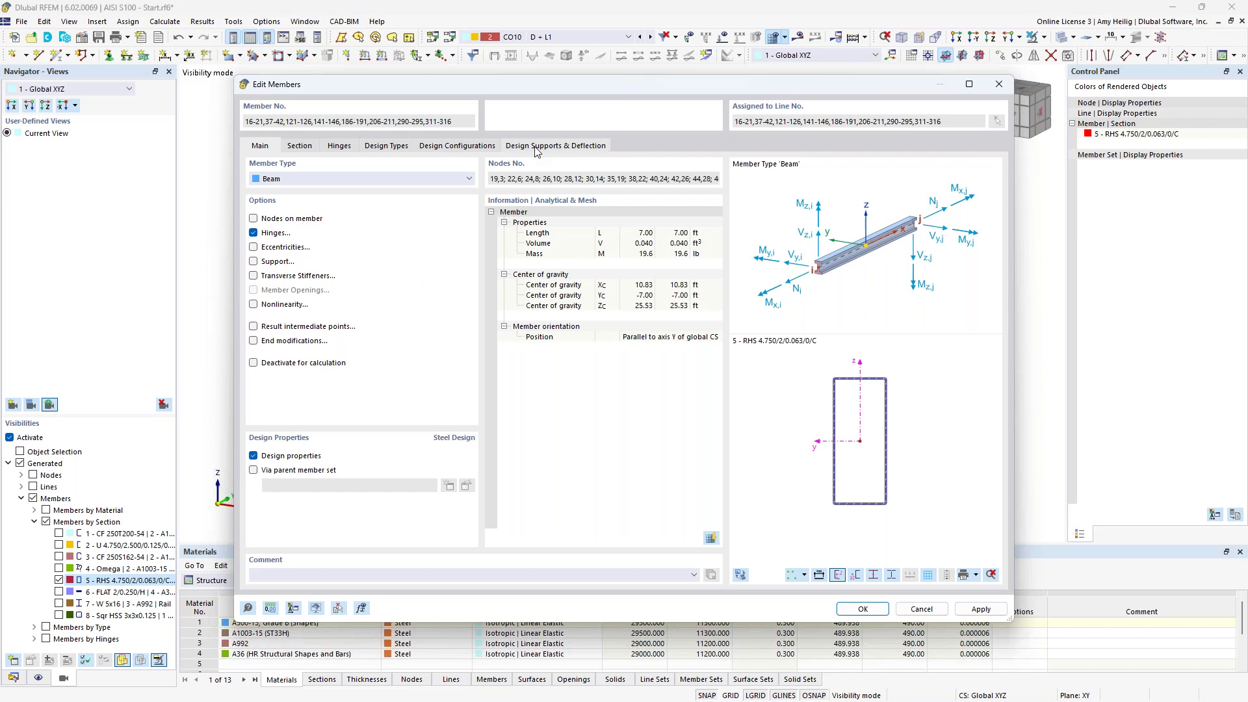
Step: Create new effective lengths for the RHS beams according to AISI S100, with torsional and lateral-torsional buckling excluded, displaying the supports on the actual model
left_click(390, 146)
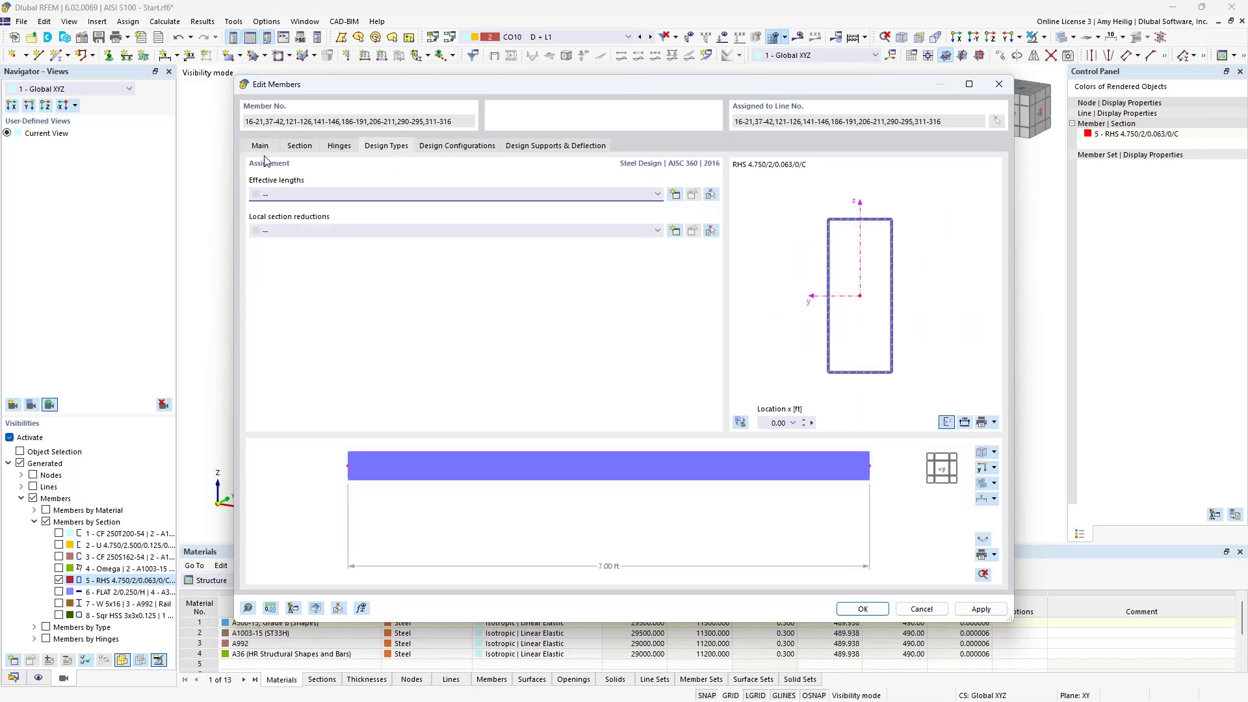
left_click(676, 197)
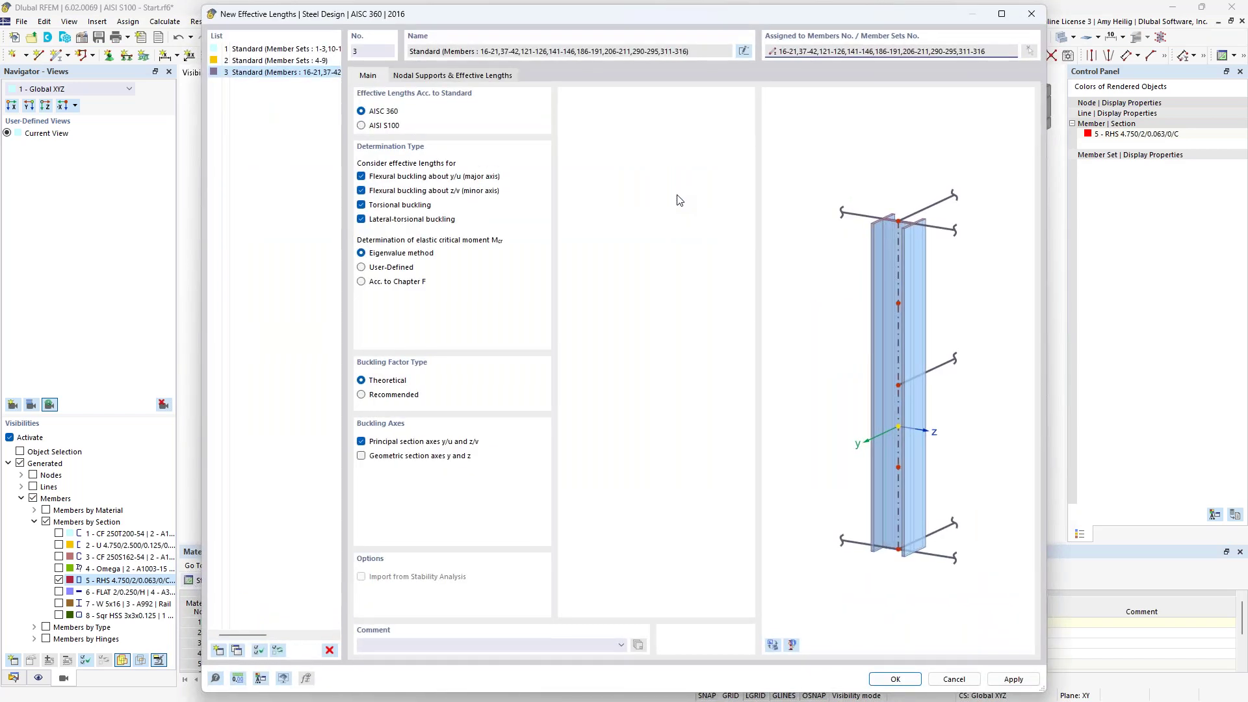
left_click(772, 644)
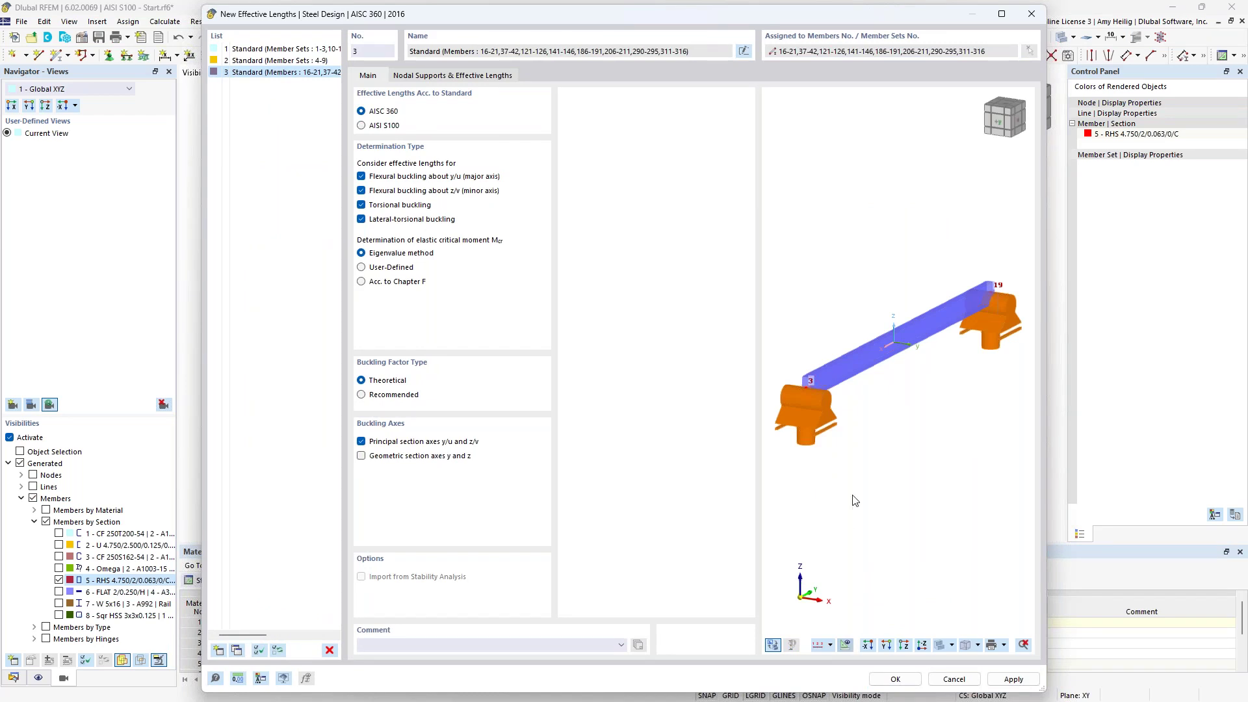
scroll(868, 395, "down", 4)
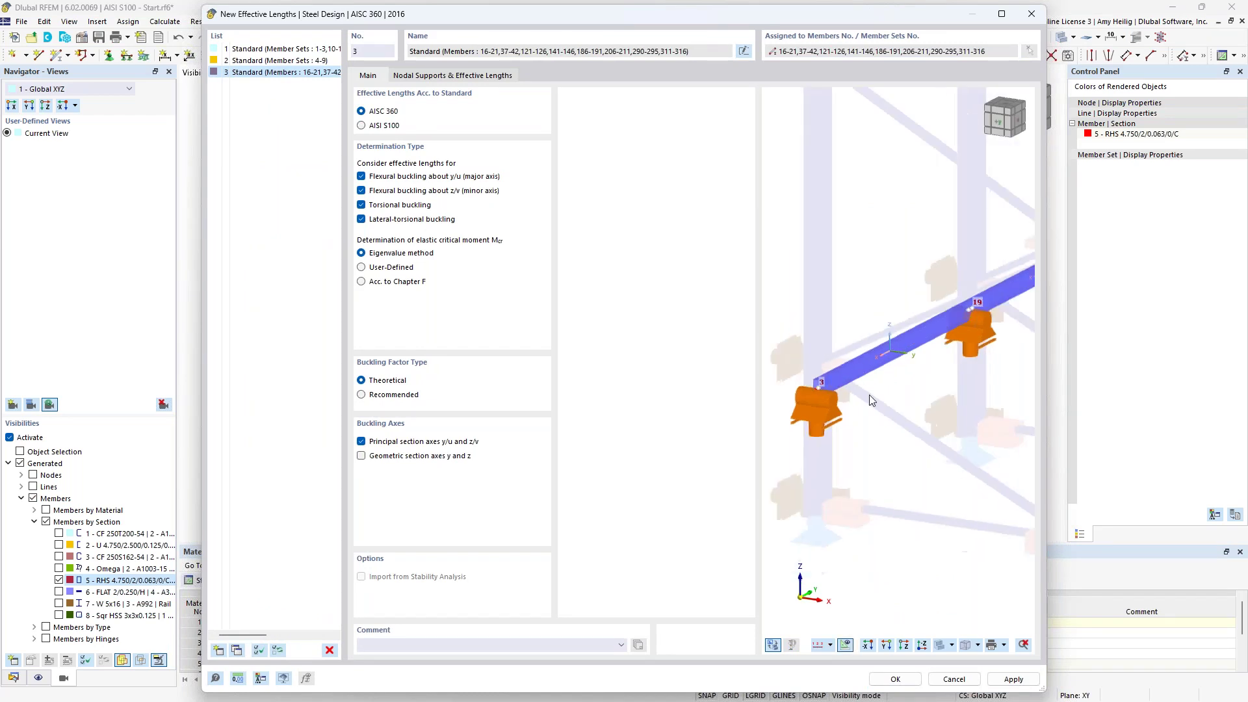
middle_click_drag(935, 408, 886, 435)
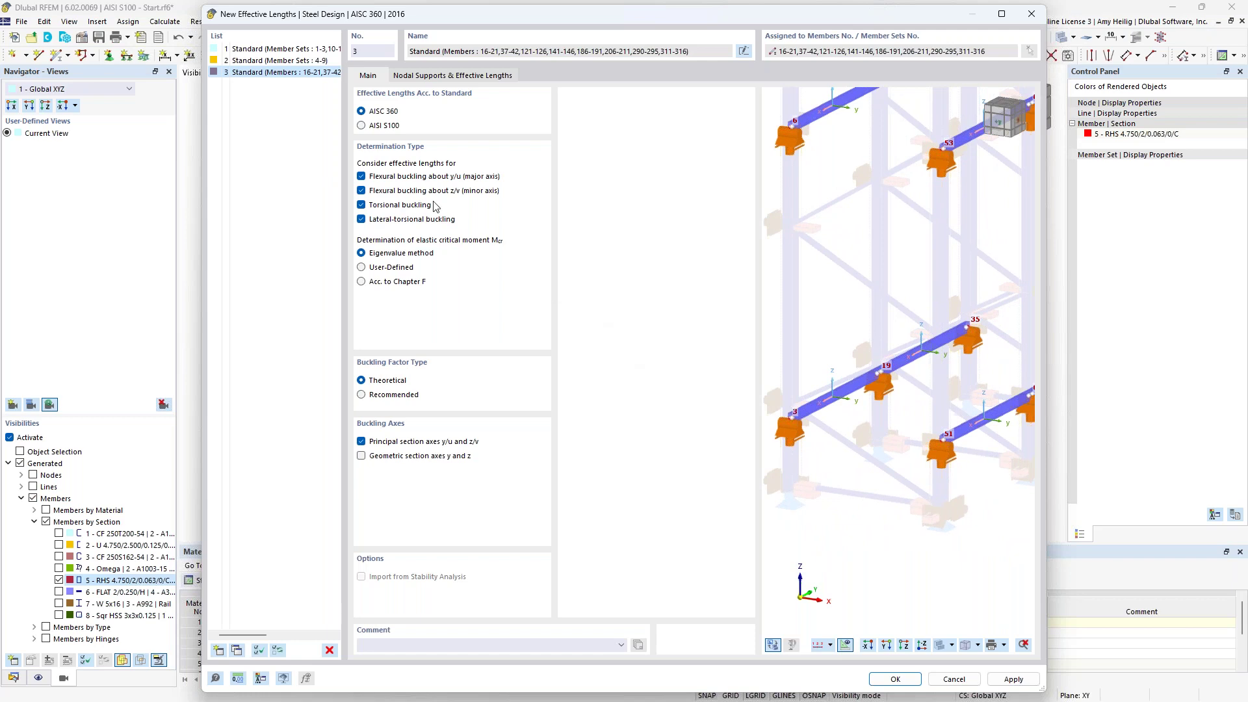
left_click(361, 126)
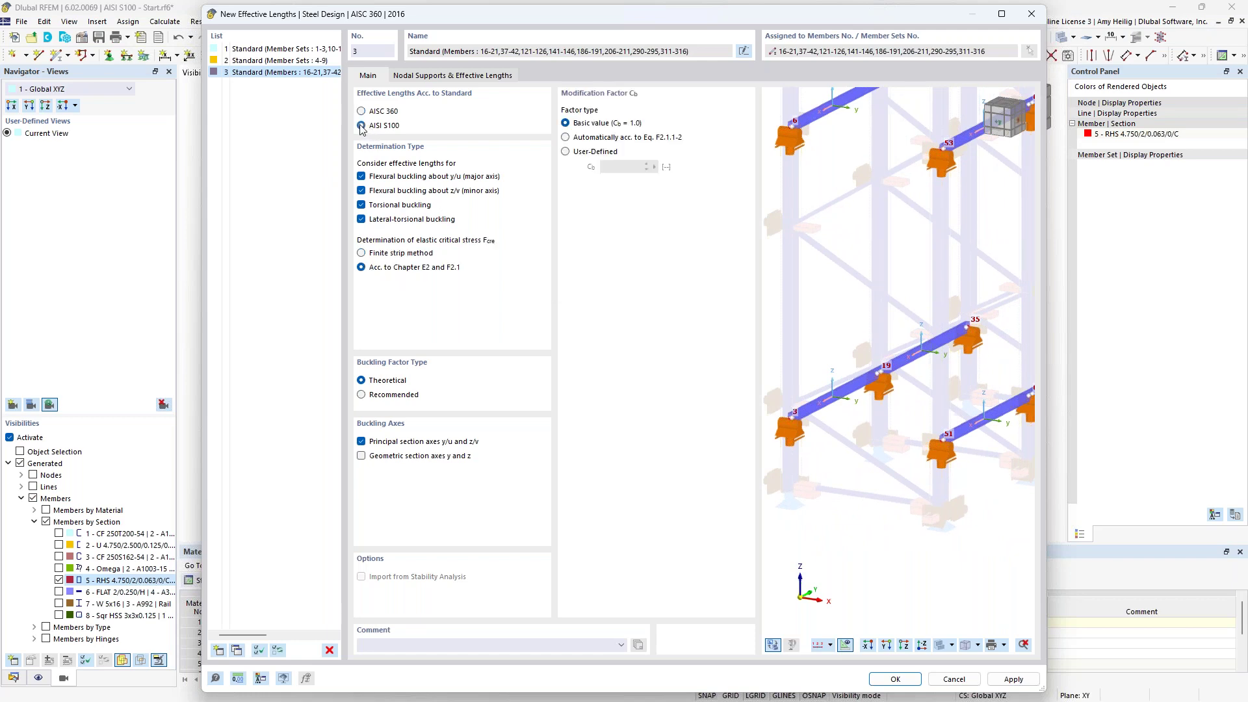
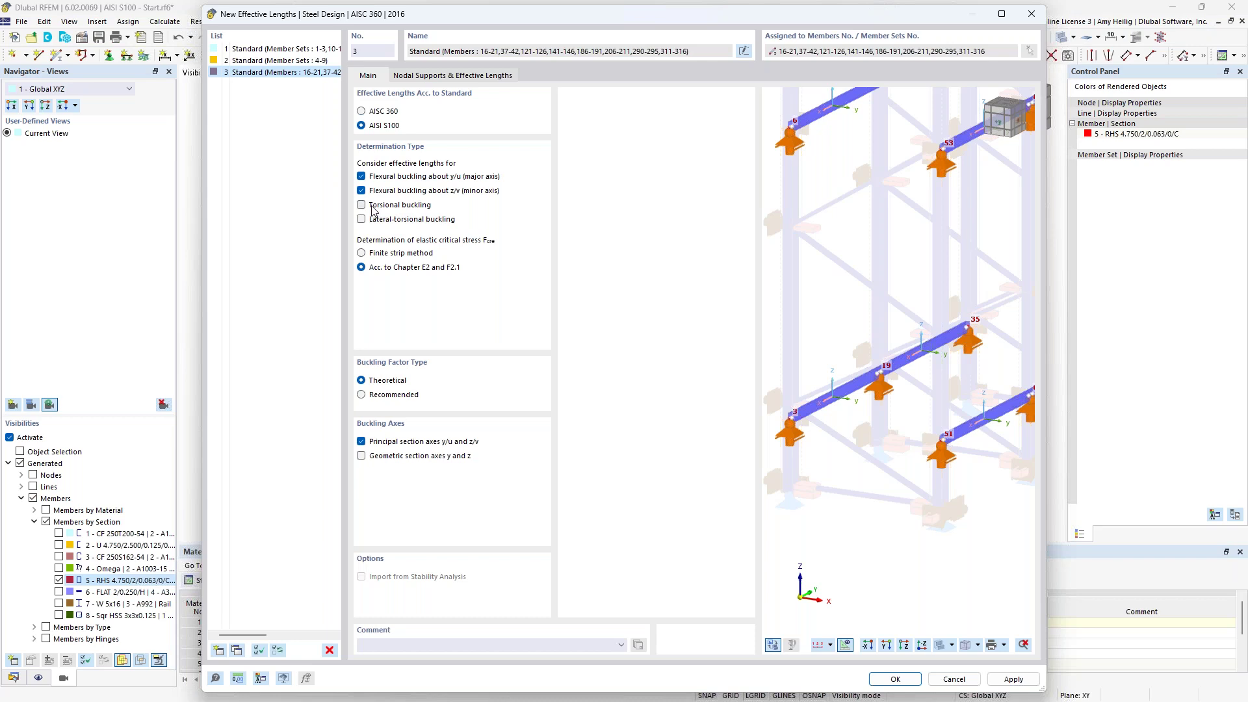
Step: Check the RHS beams' start and end nodal supports and effective length factors, and assign the new effective lengths
left_click(433, 76)
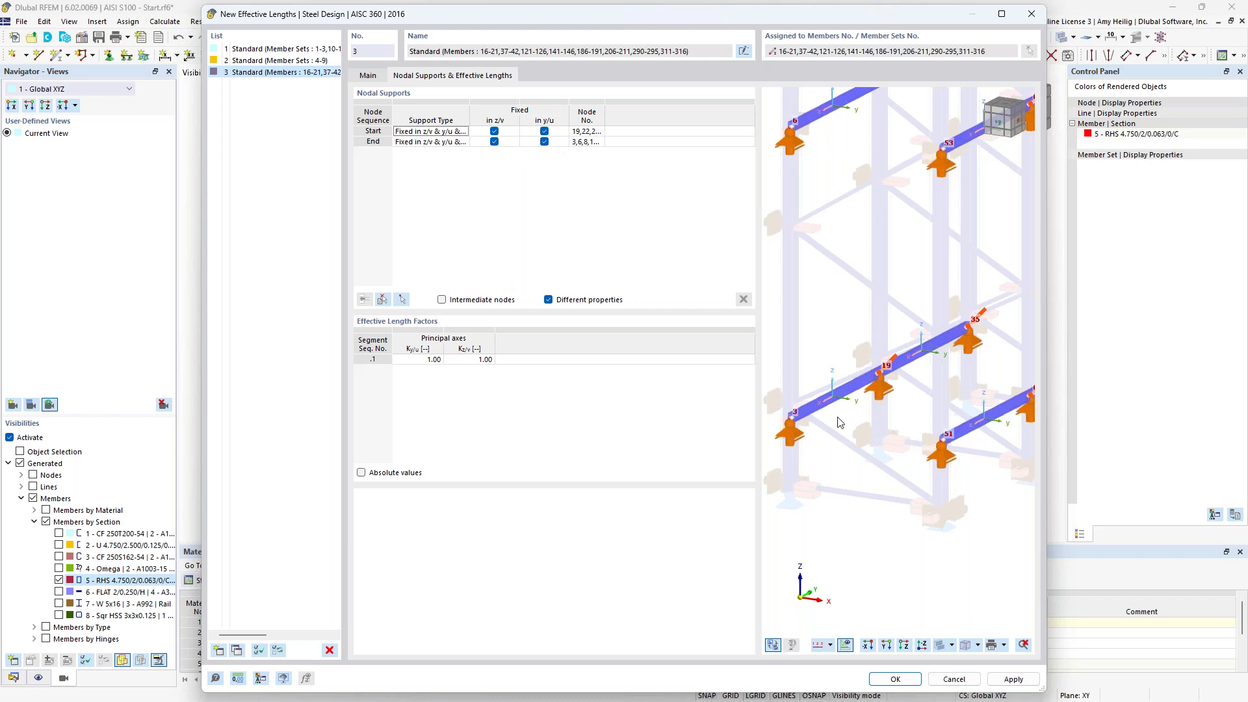
scroll(908, 414, "down", 5)
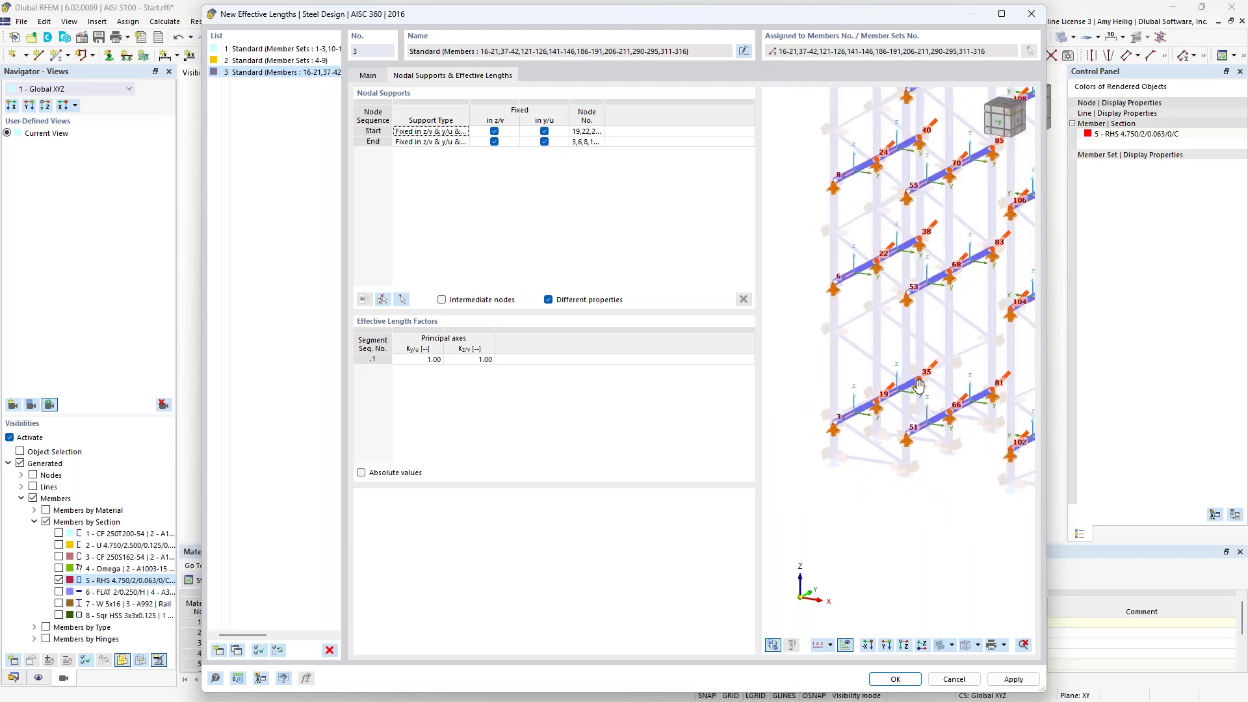
scroll(848, 445, "up", 1)
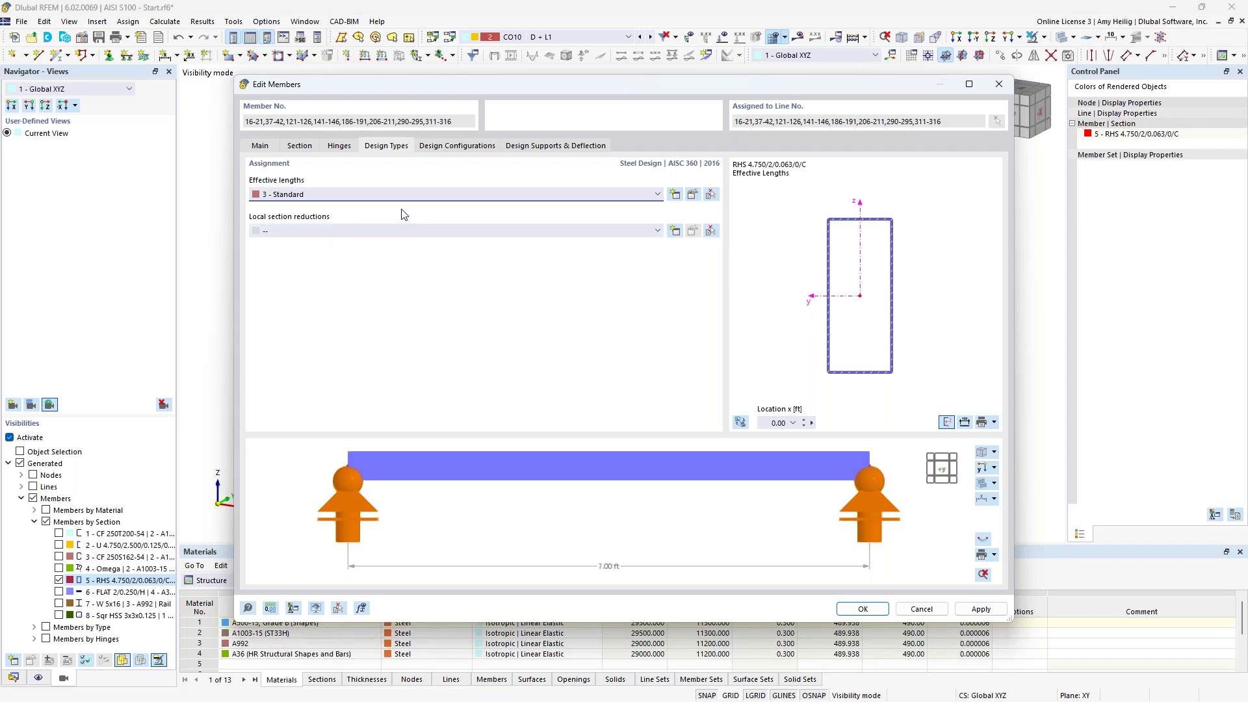
Step: Review the default strength configuration's cold-formed steel options and the default serviceability configuration's deflection limits for the RHS beams
left_click(449, 147)
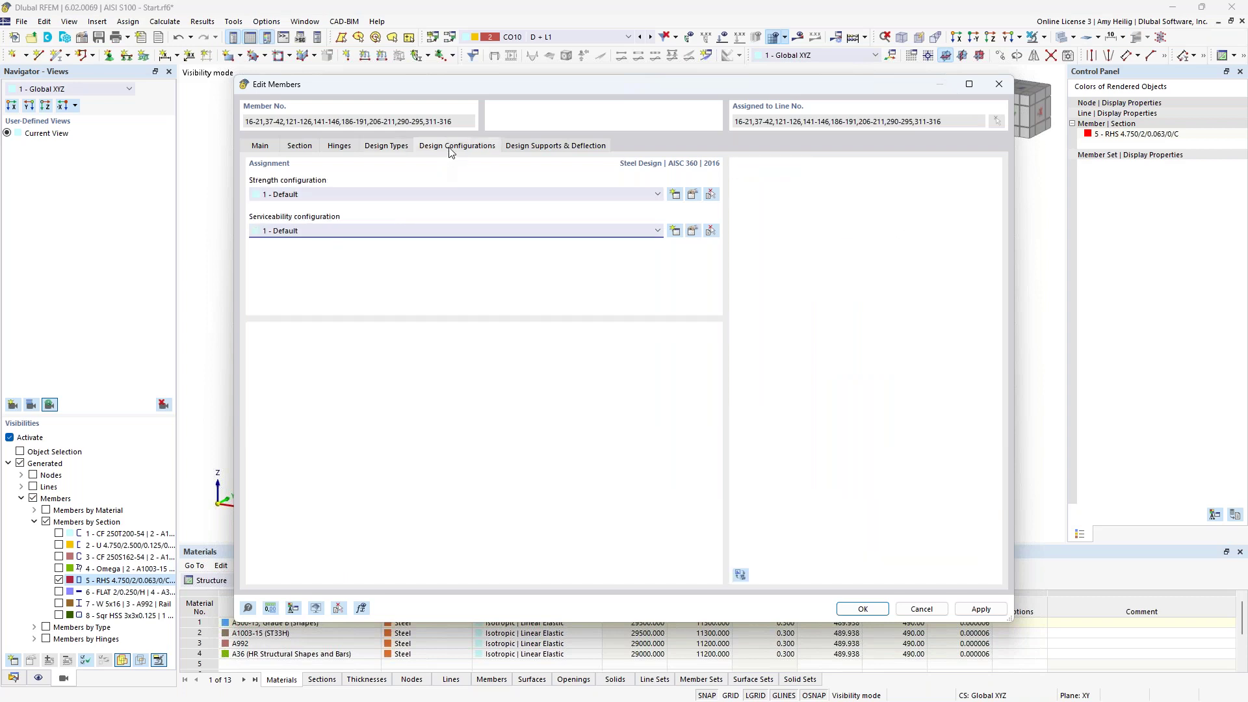
left_click(692, 195)
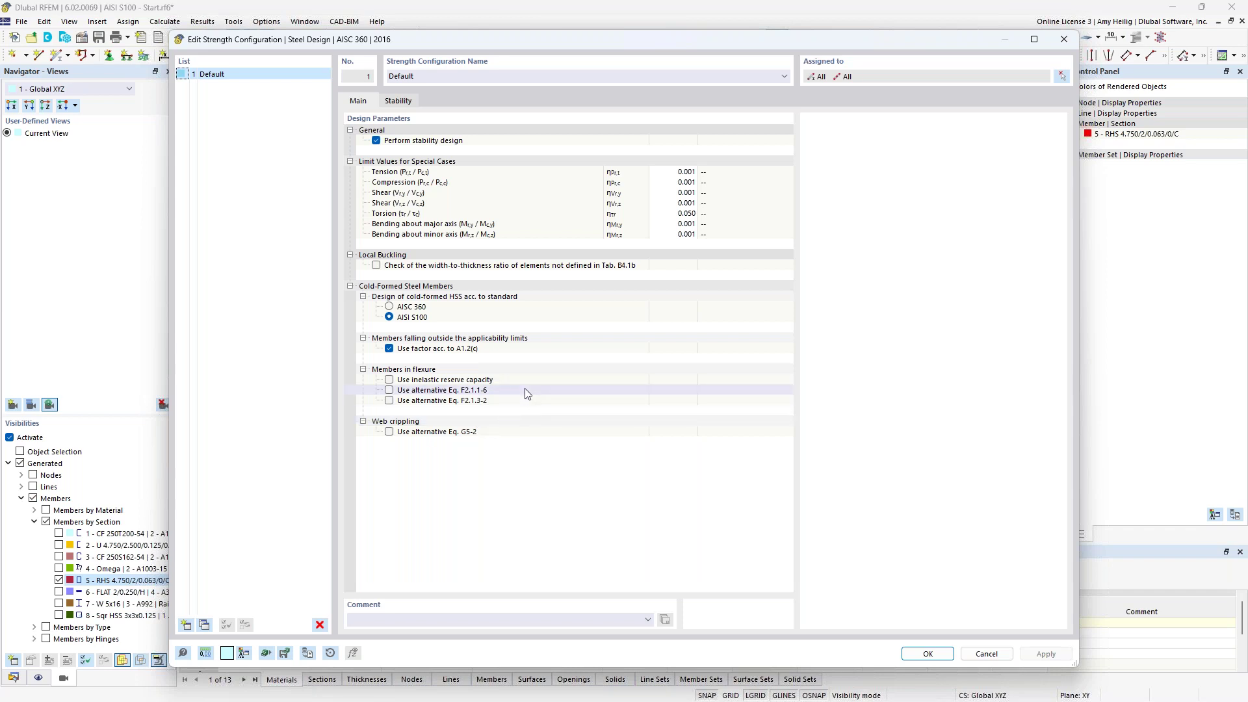
left_click(923, 653)
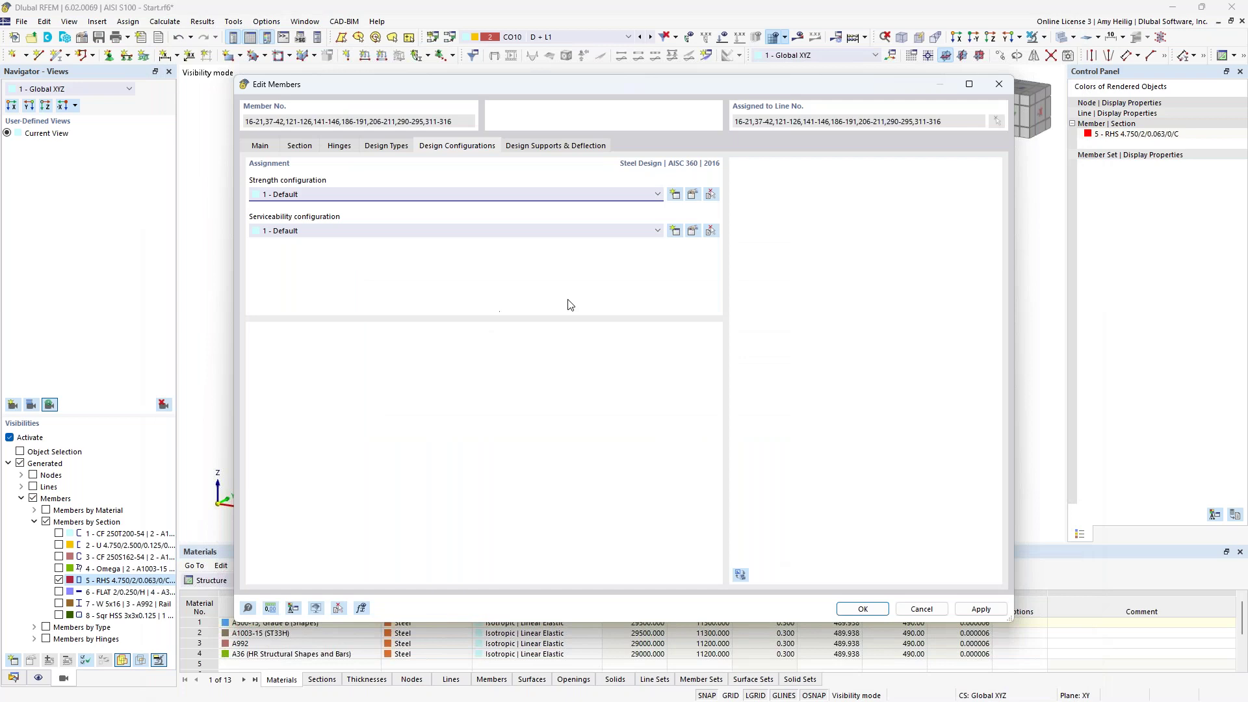
left_click(692, 232)
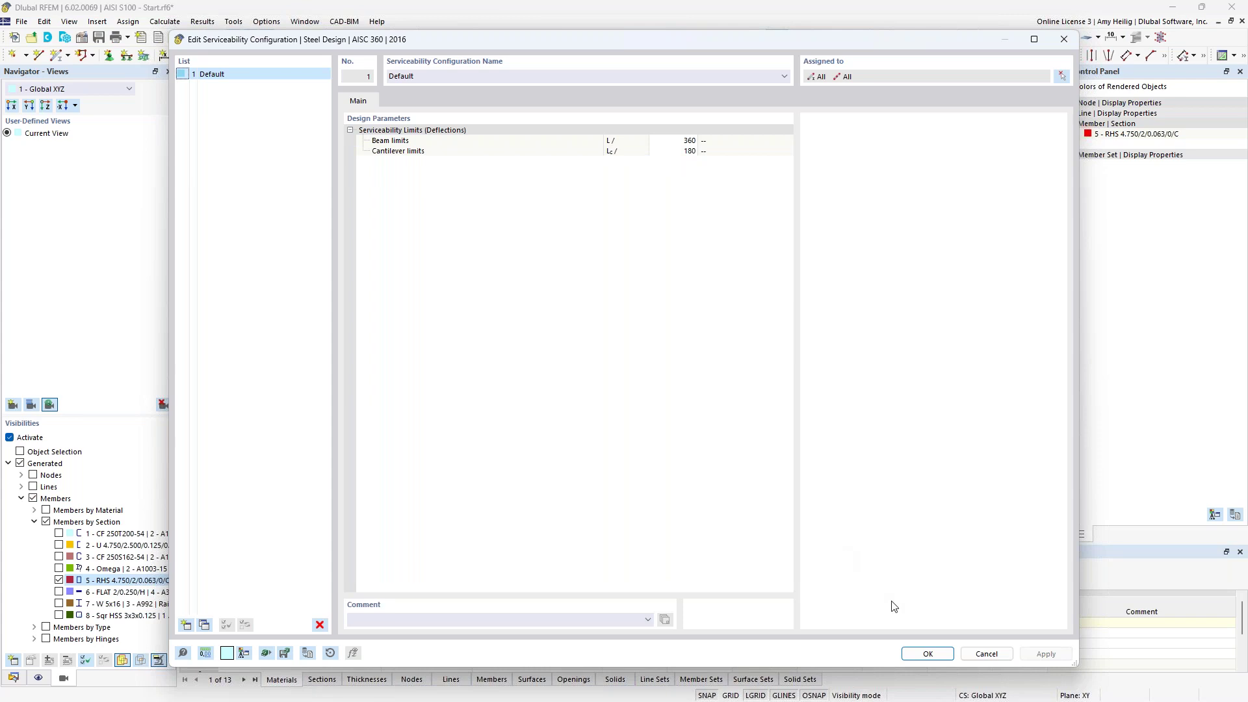
left_click(925, 654)
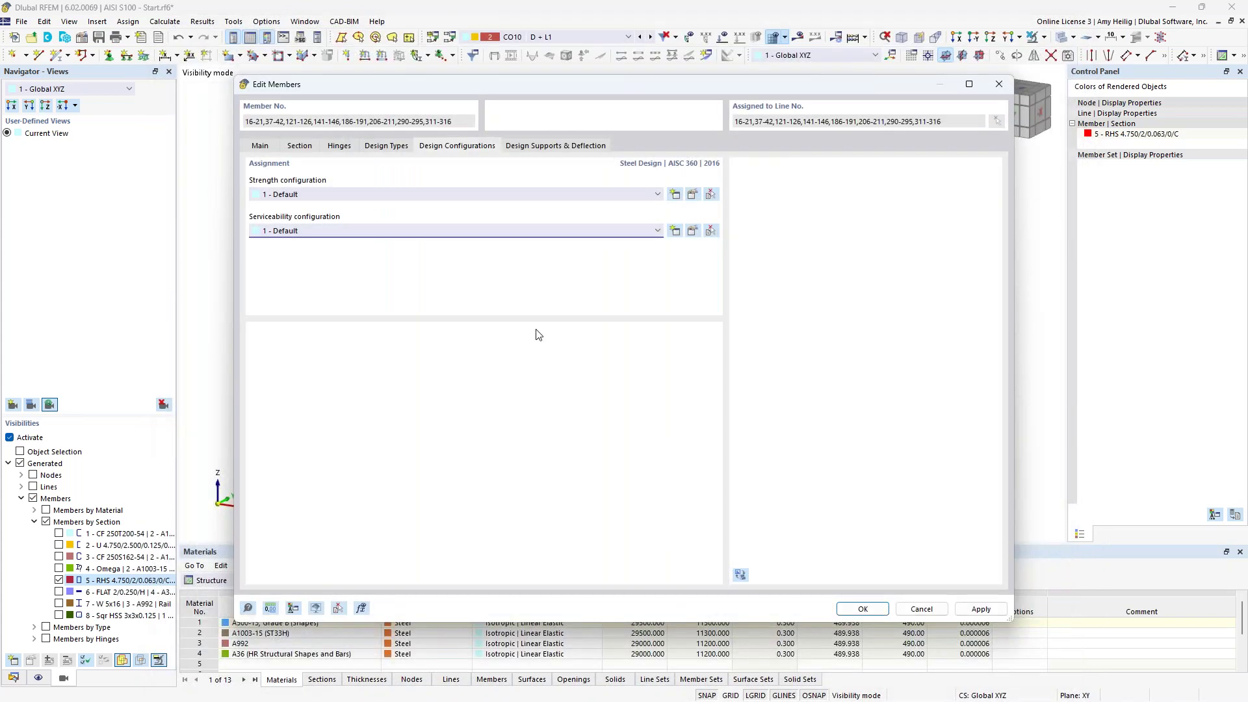
Step: Check the RHS beams' design supports and deflection settings, apply the member edits and clear the selection
left_click(553, 149)
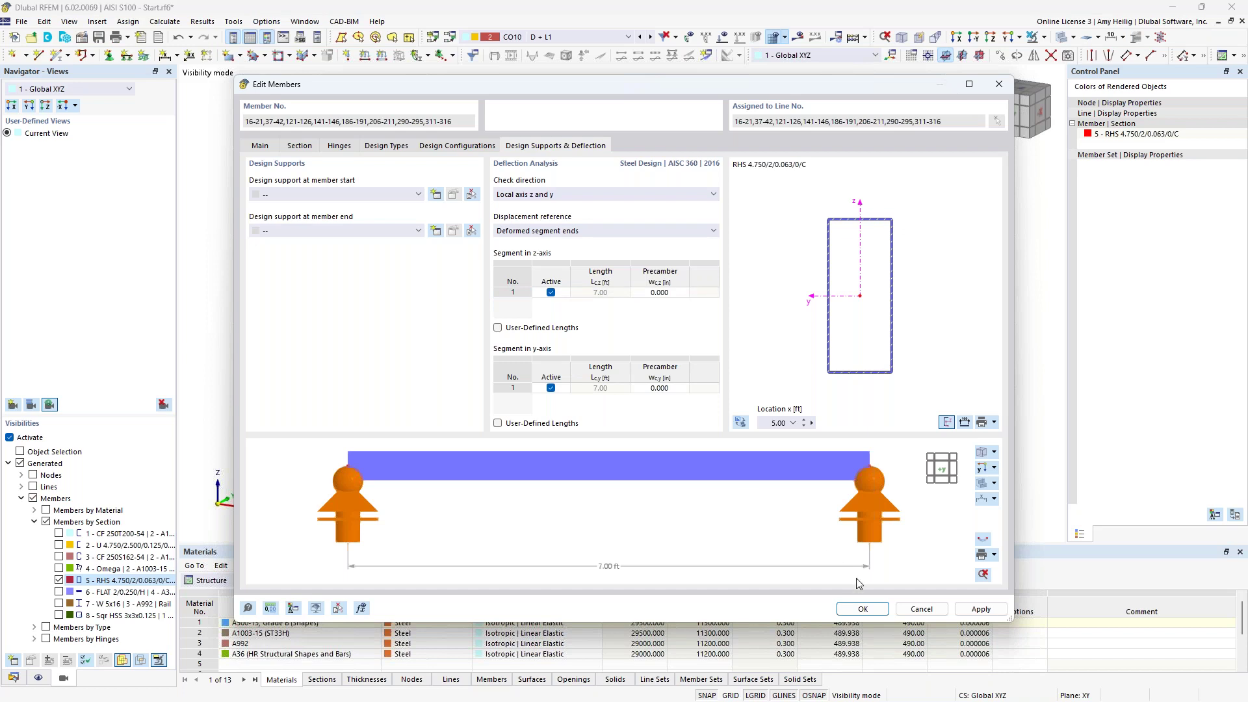
left_click(861, 609)
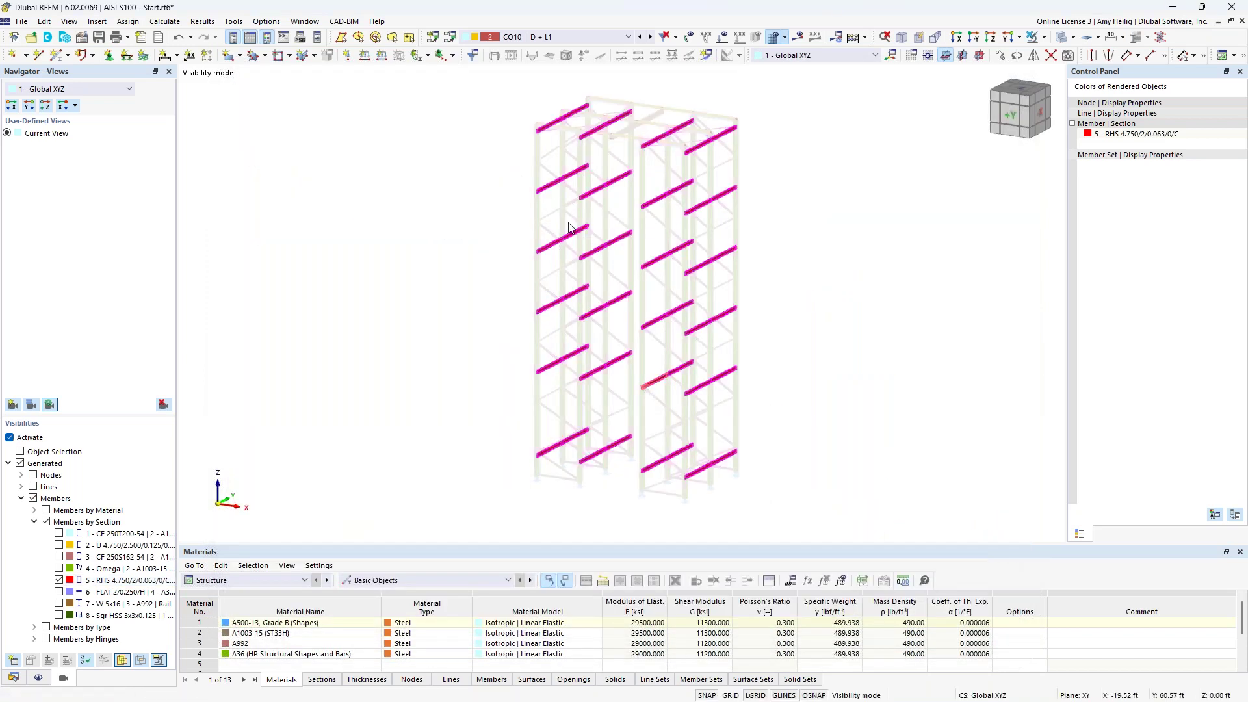
left_click(504, 268)
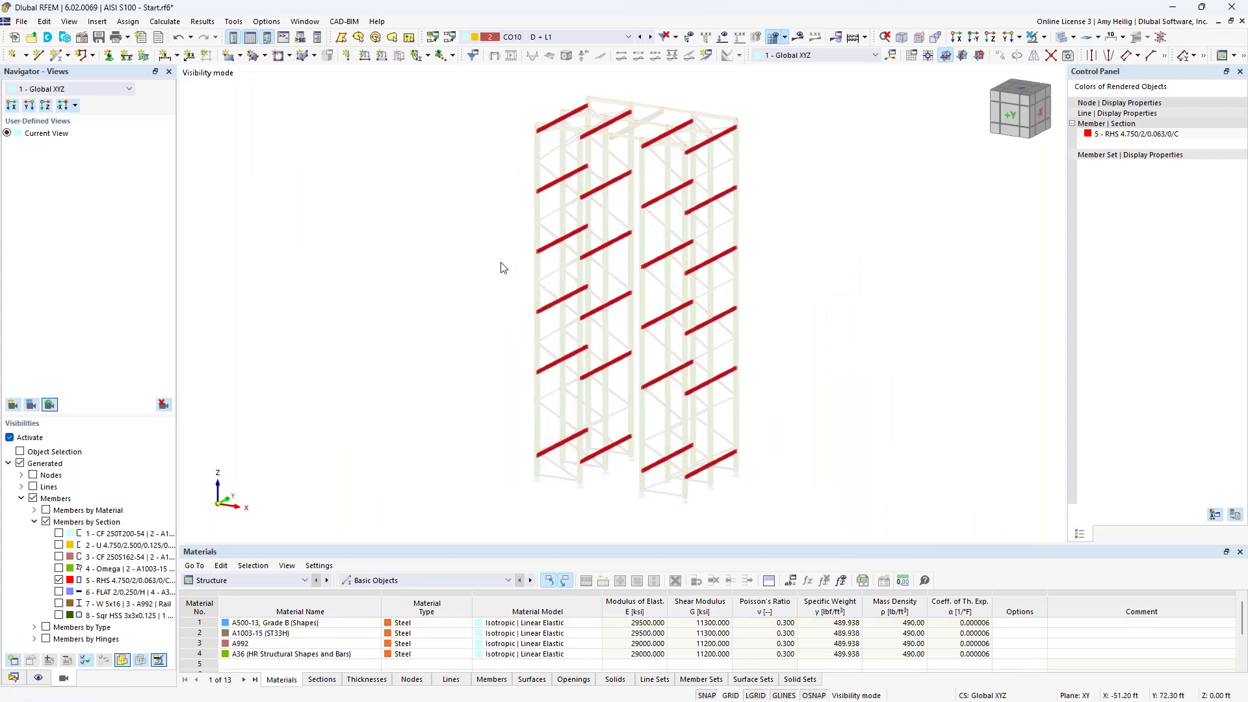
Step: Deactivate the visibilities to show the whole structure, and open the continuous member sets for editing
left_click(10, 437)
left_click(13, 678)
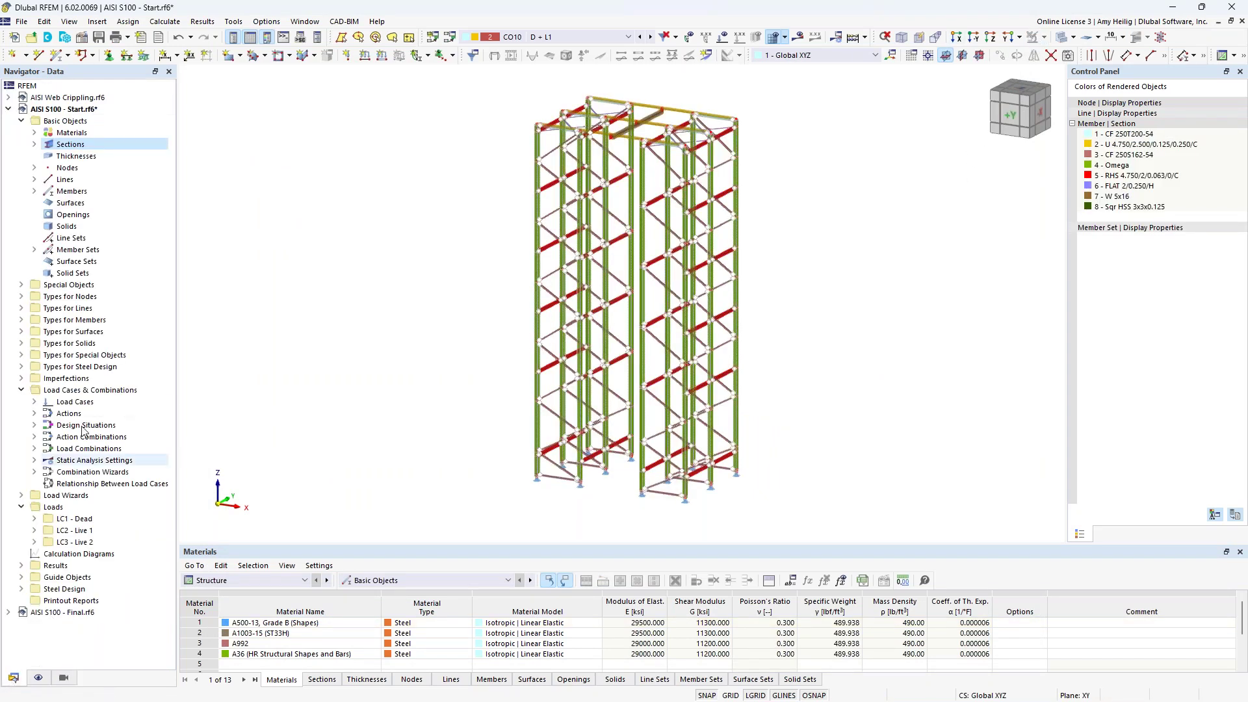
left_click(34, 250)
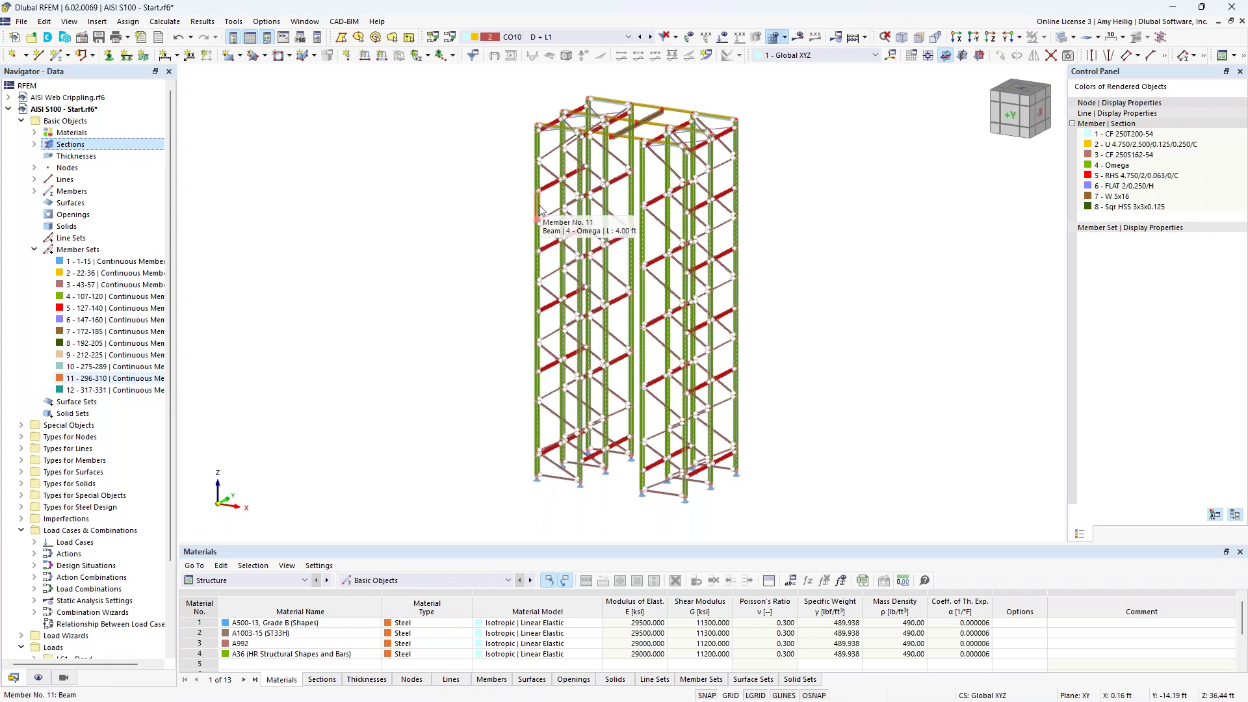
right_click(94, 250)
left_click(130, 260)
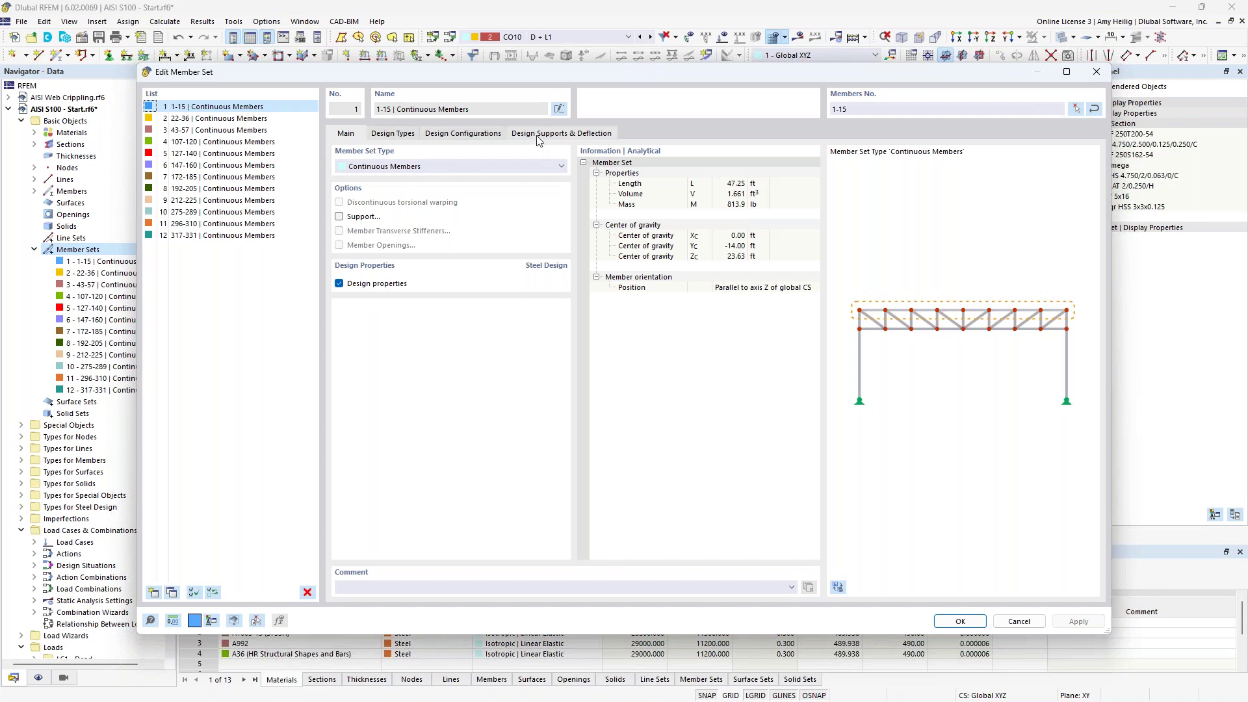
Step: Examine the AISI S100 effective length settings assigned to member set 1-15, displaying the supports along the uprights in the model
left_click(397, 134)
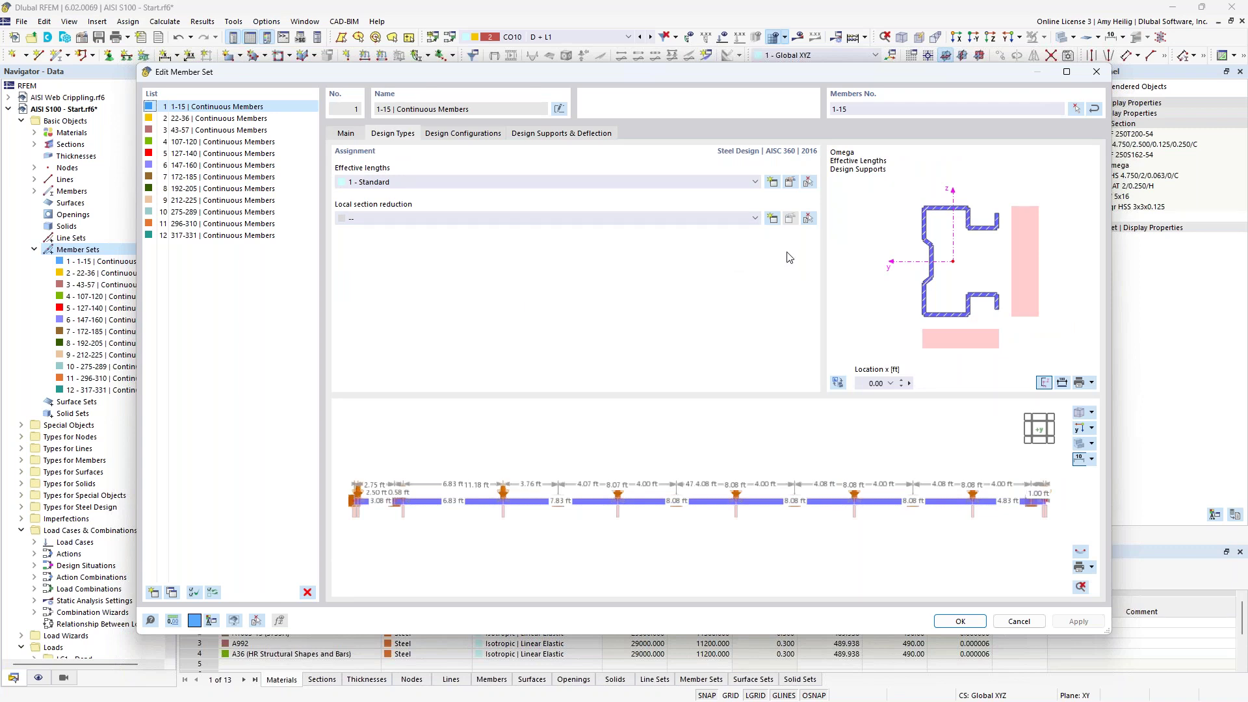
left_click(790, 183)
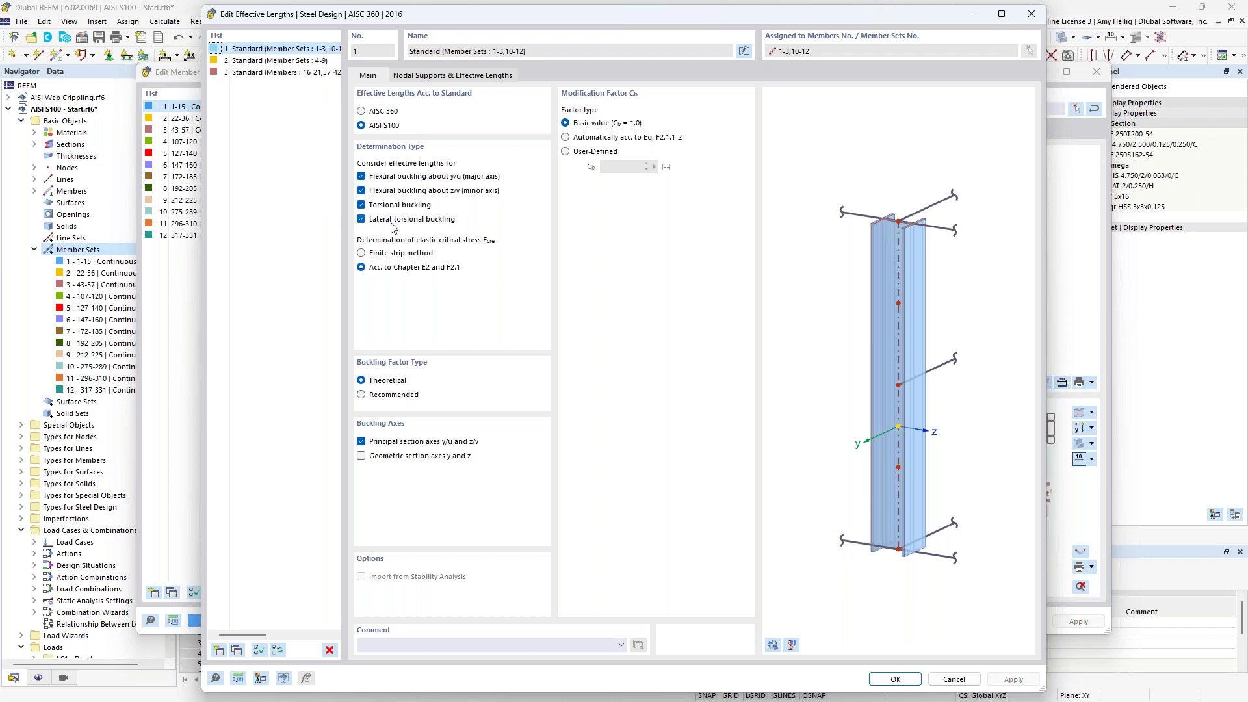
left_click(774, 646)
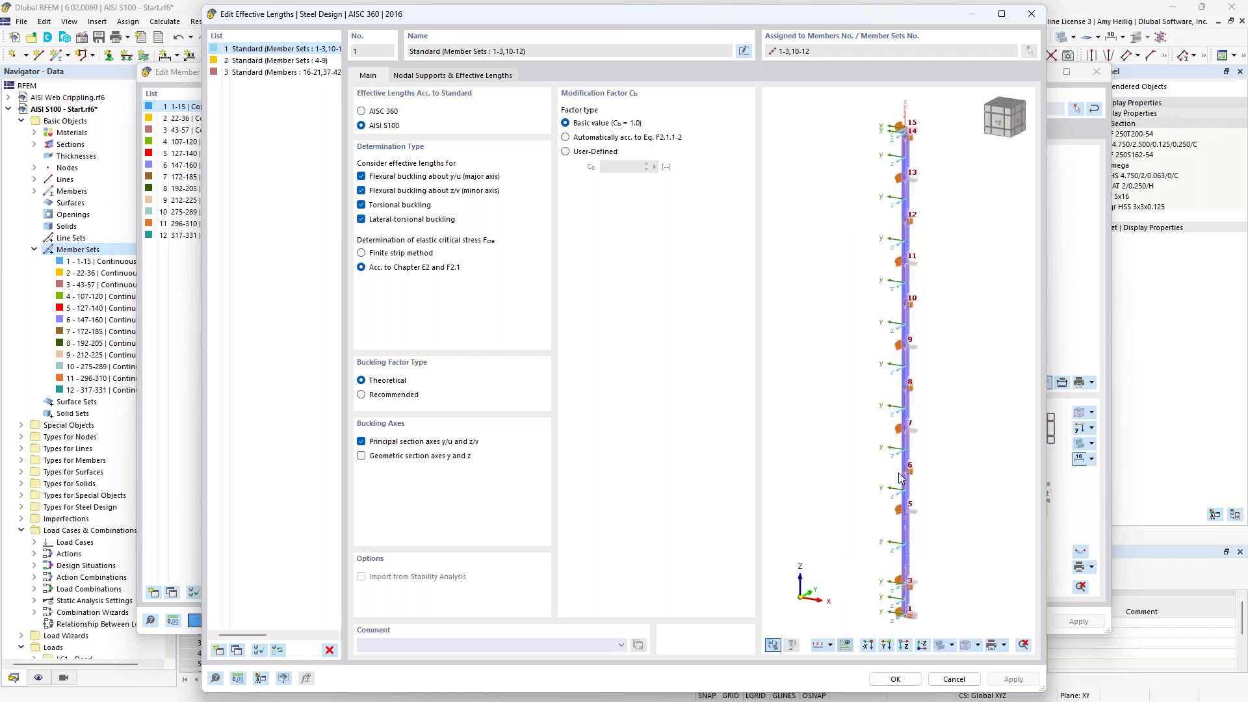
scroll(861, 426, "down", 3)
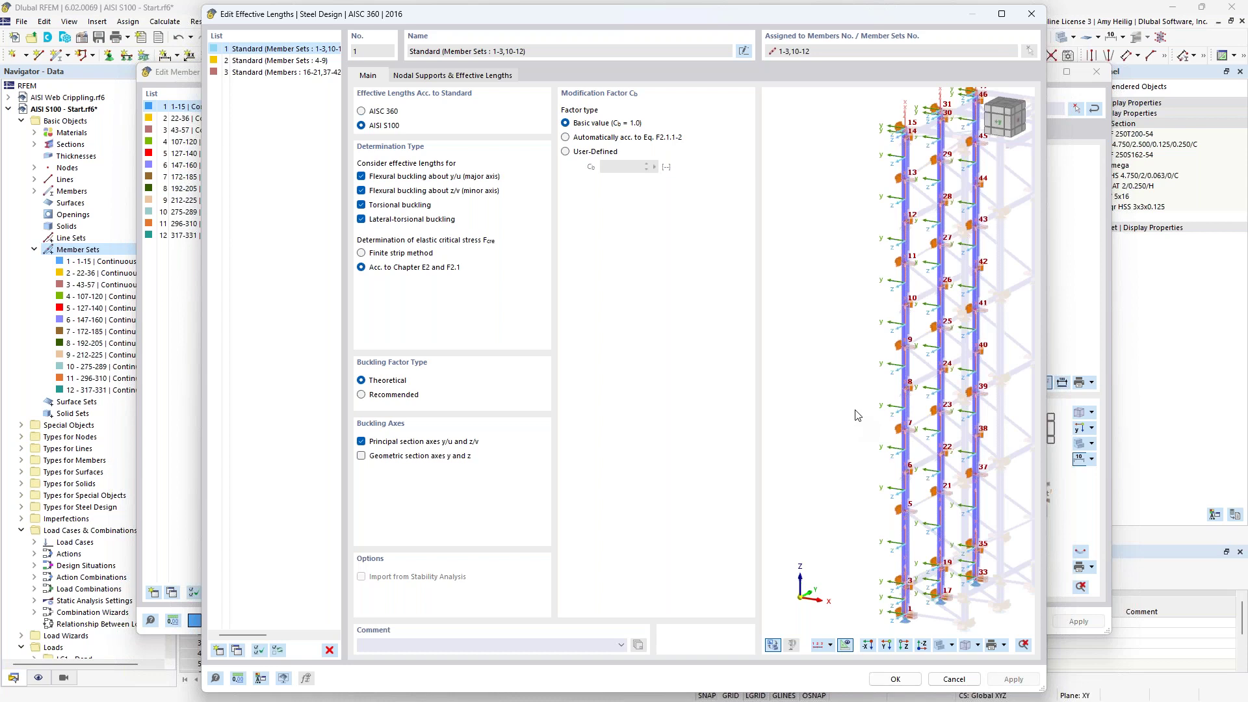
middle_click_drag(849, 545, 849, 535)
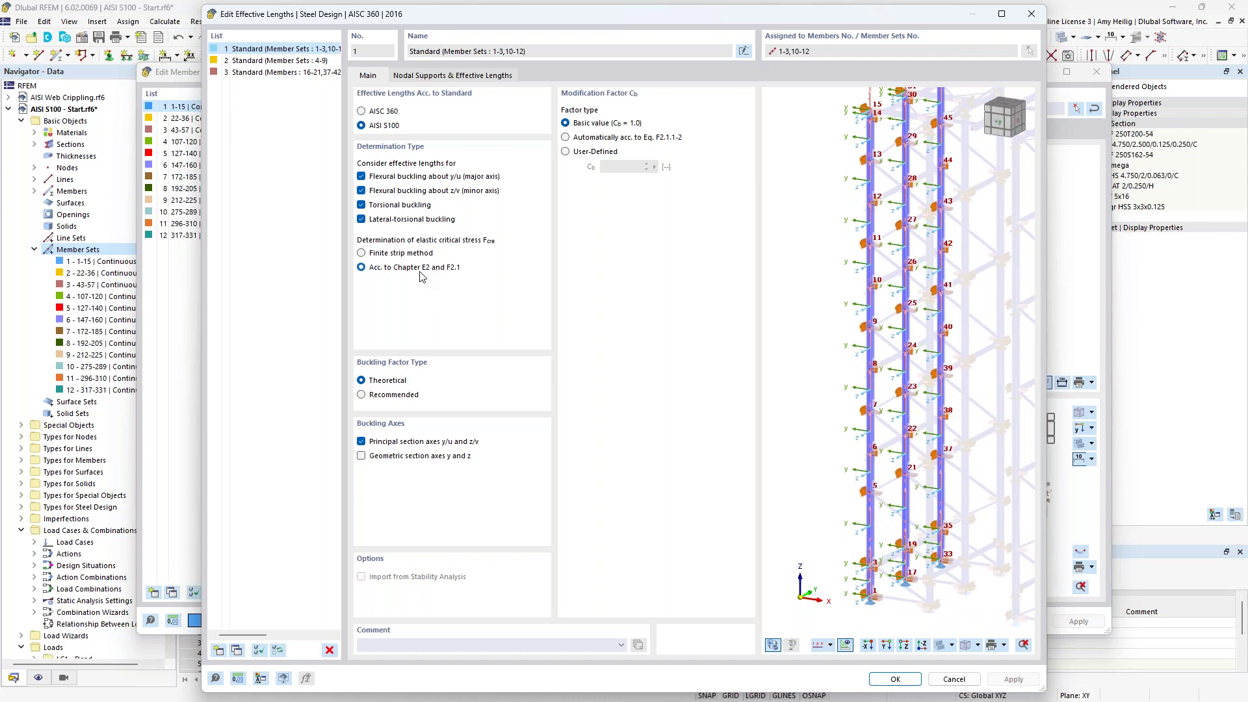
Step: Examine the uprights' nodal supports and effective length factors at each intermediate node, and leave the effective lengths without changes
left_click(442, 78)
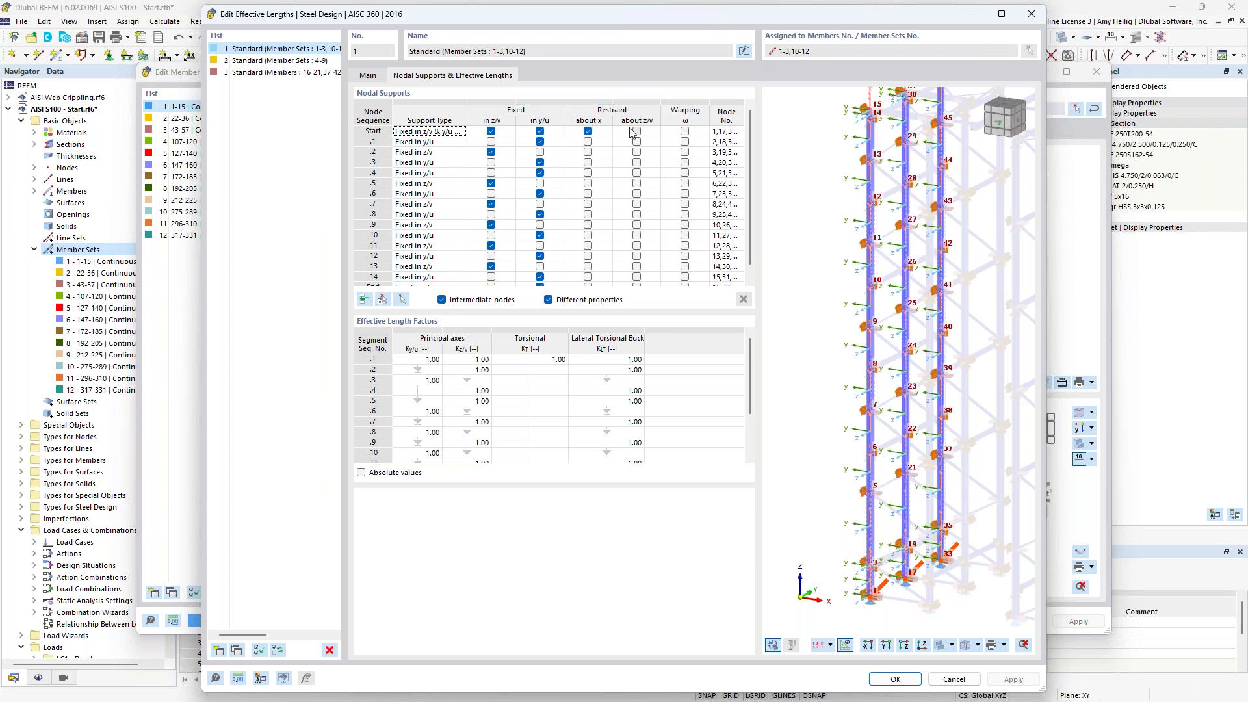
scroll(881, 478, "up", 5)
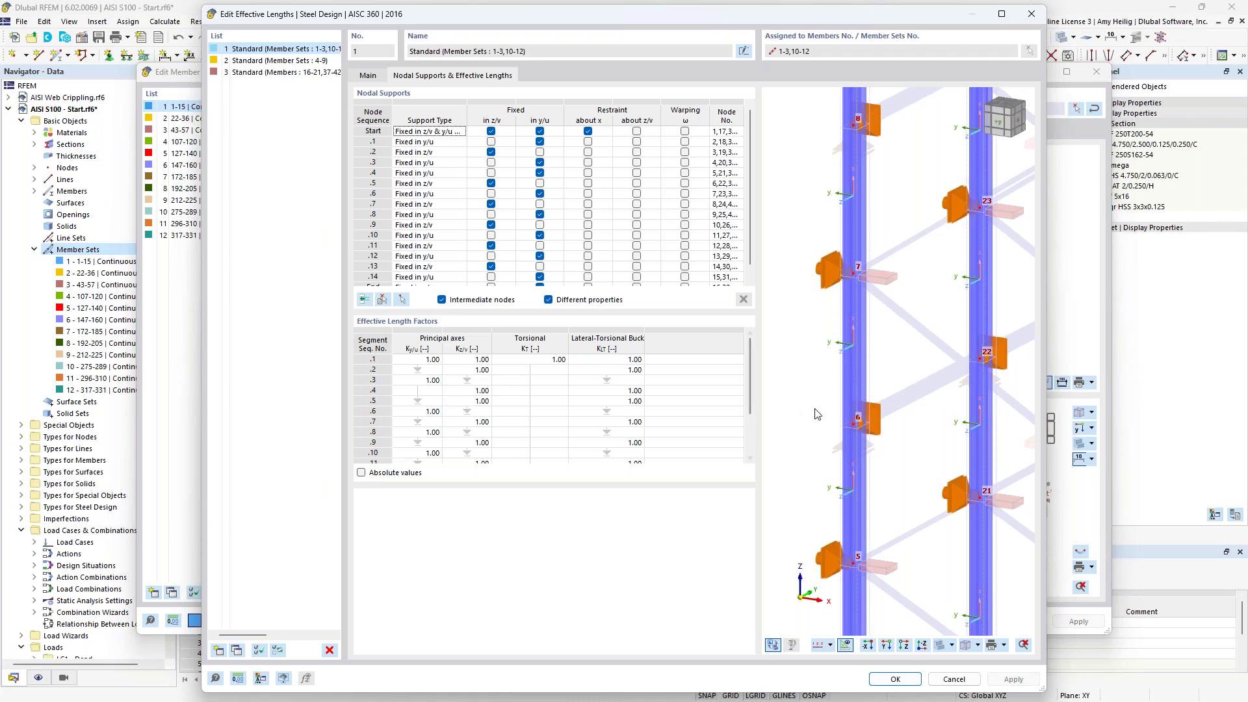
scroll(817, 414, "down", 3)
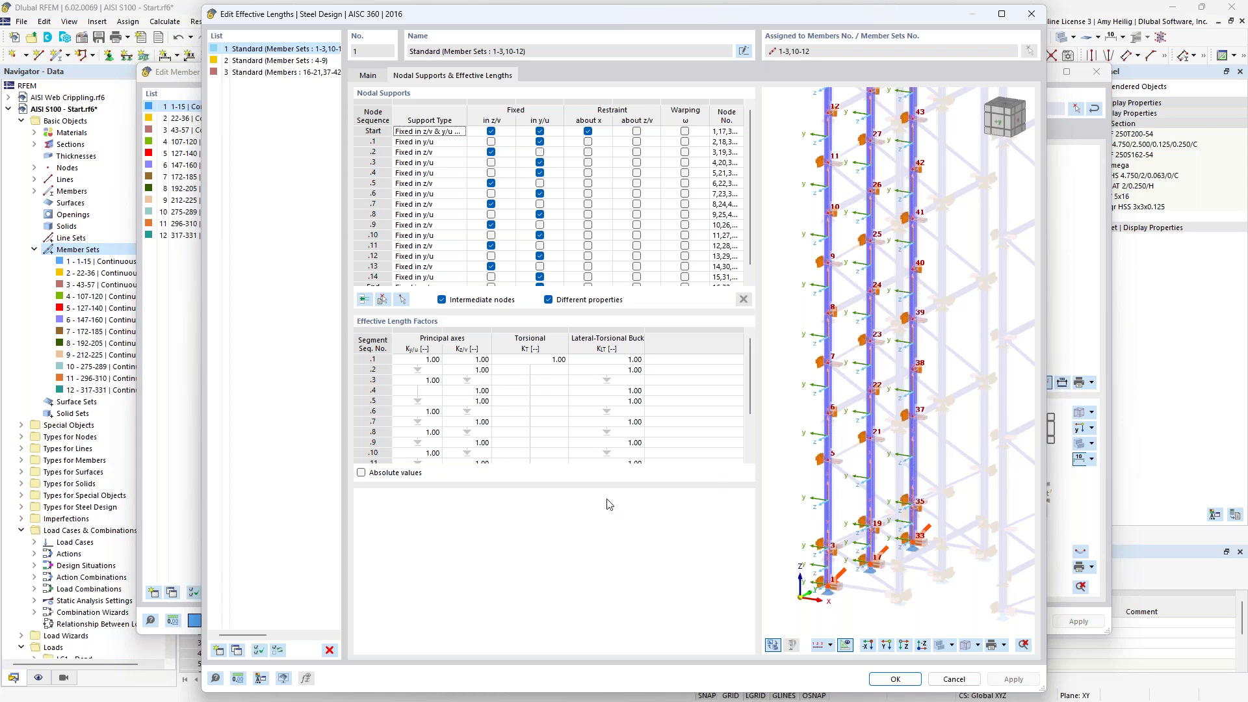
left_click(950, 680)
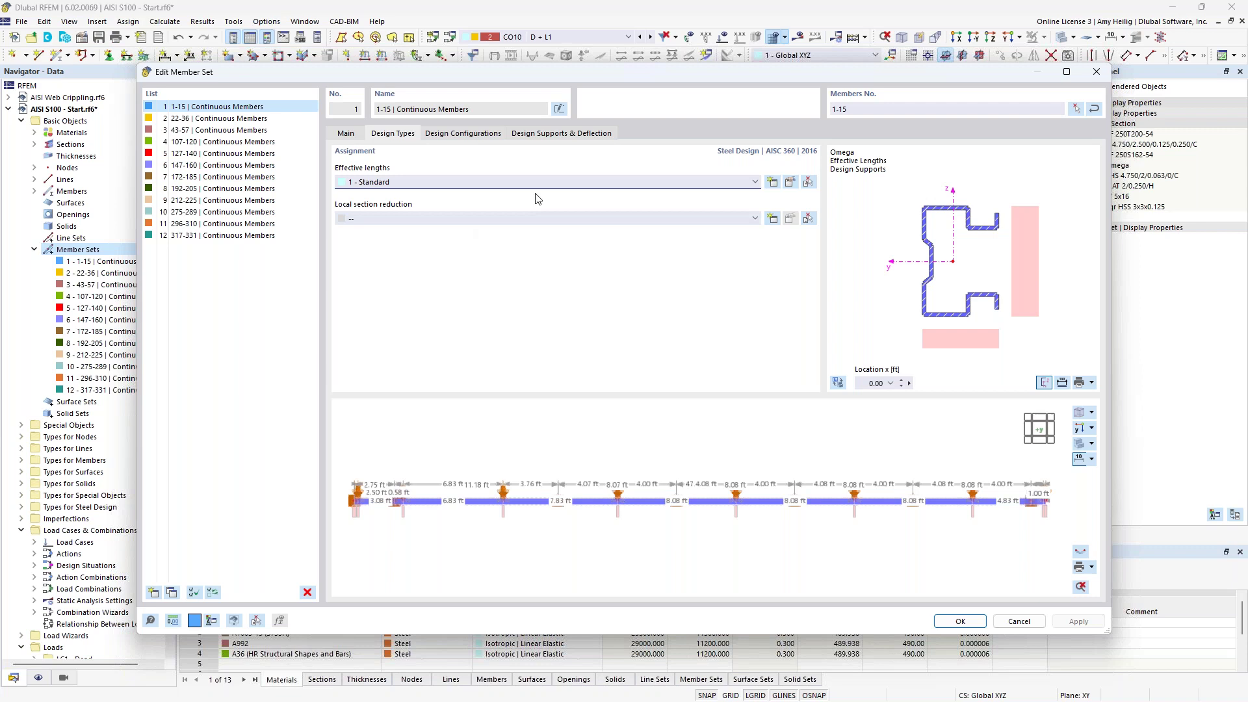
Step: Examine member set 1-15's design supports and deflection segments along the member, then accept and close the member set editing
left_click(554, 133)
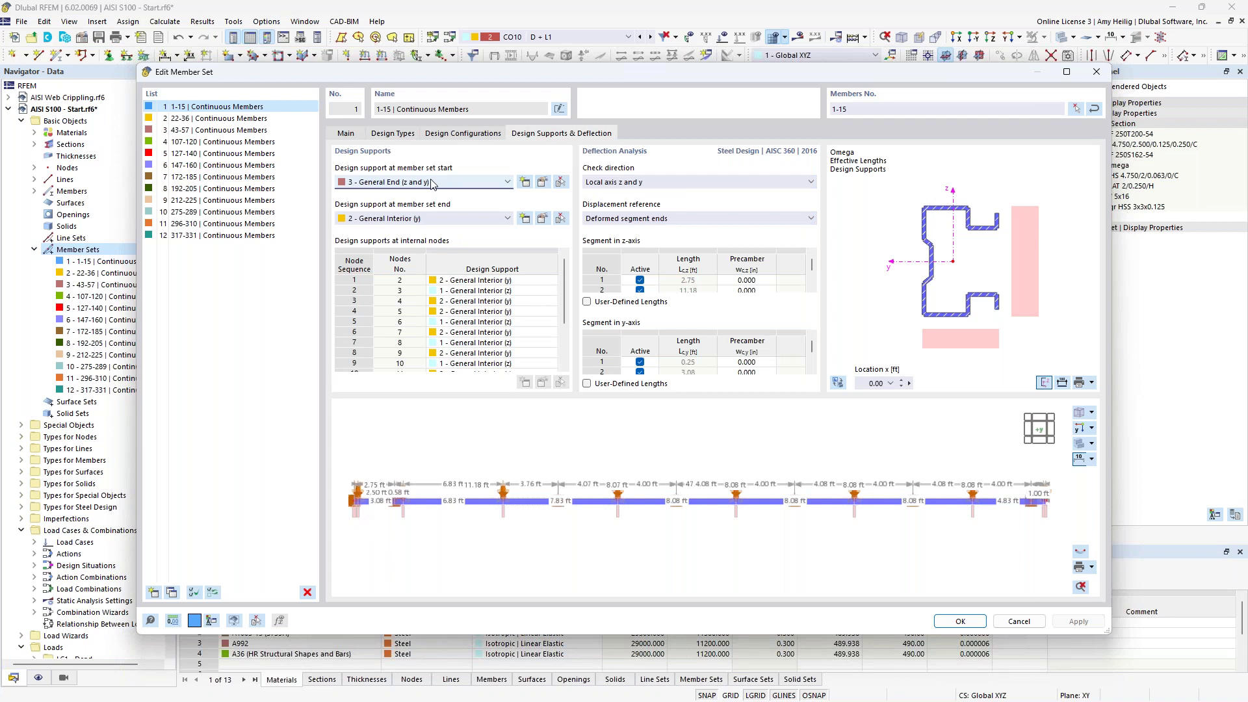
scroll(362, 523, "up", 2)
scroll(362, 523, "up", 1)
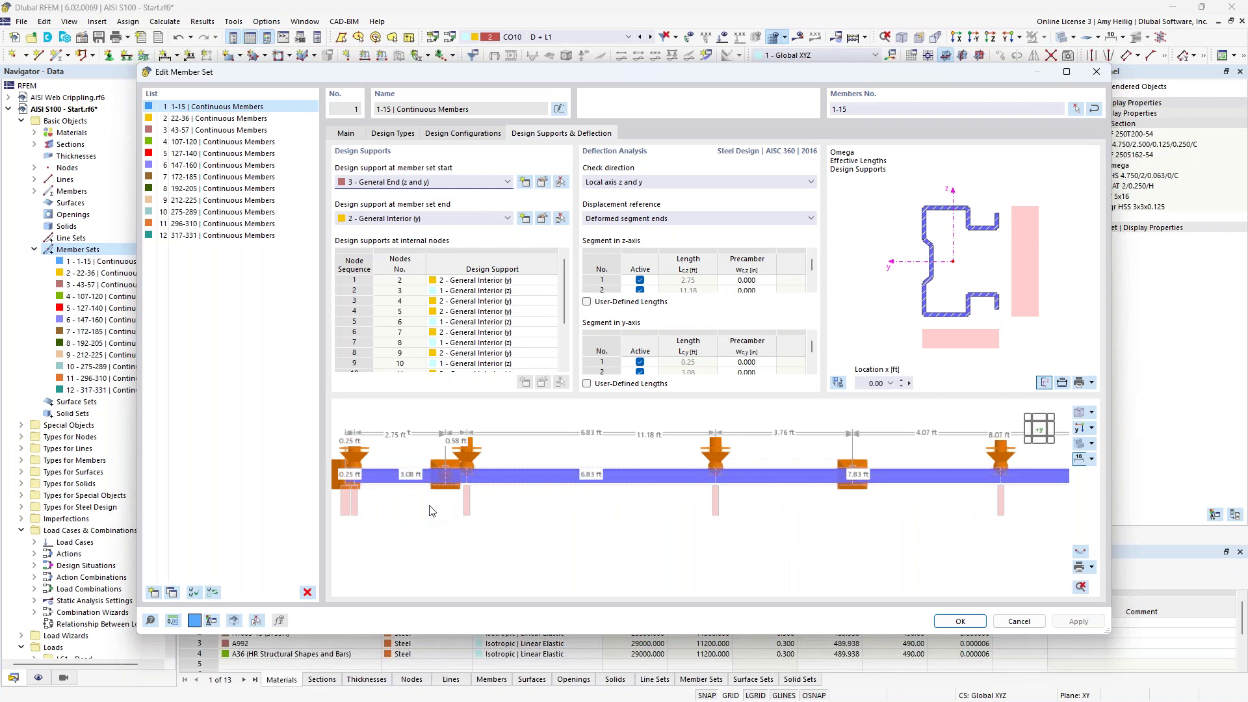
scroll(428, 510, "down", 2)
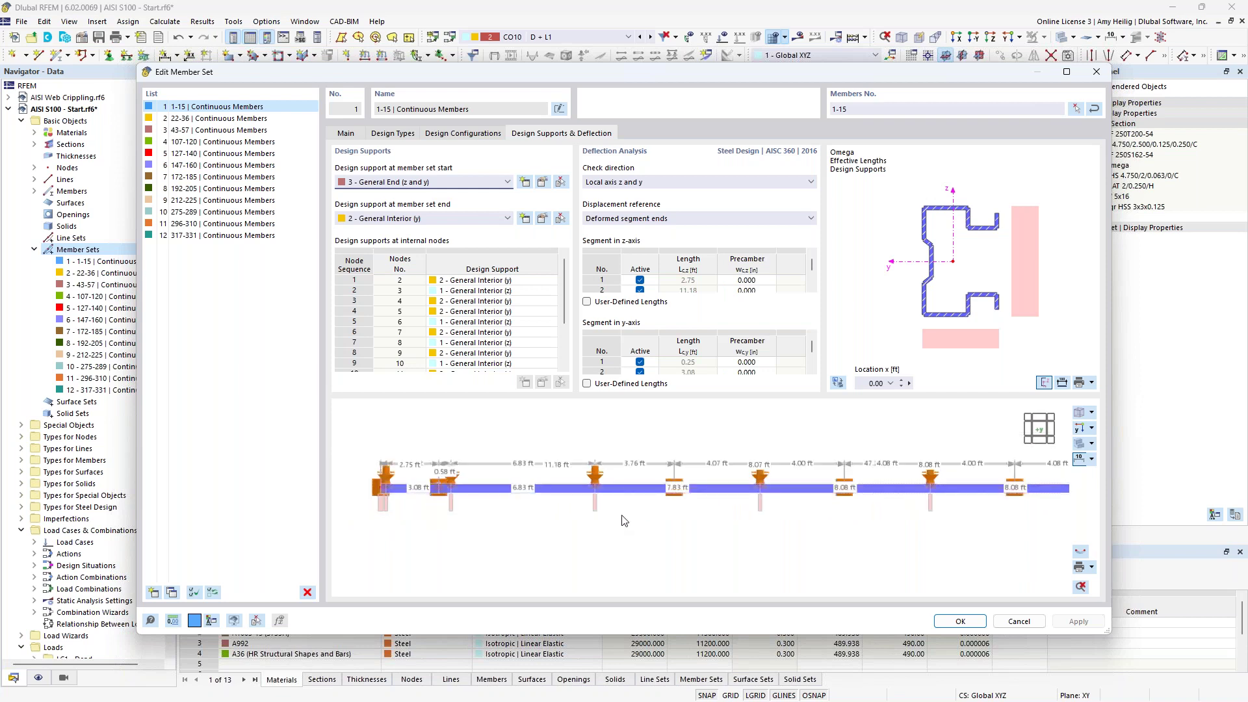
scroll(922, 521, "down", 2)
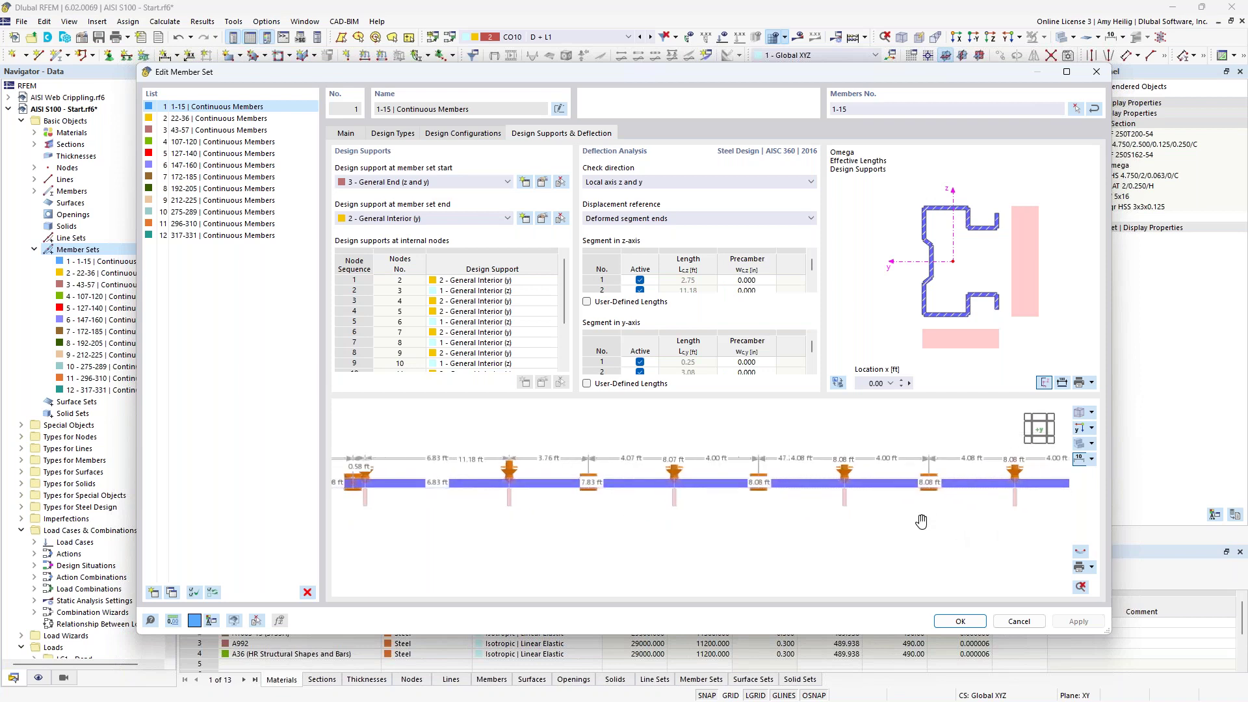
scroll(868, 521, "down", 2)
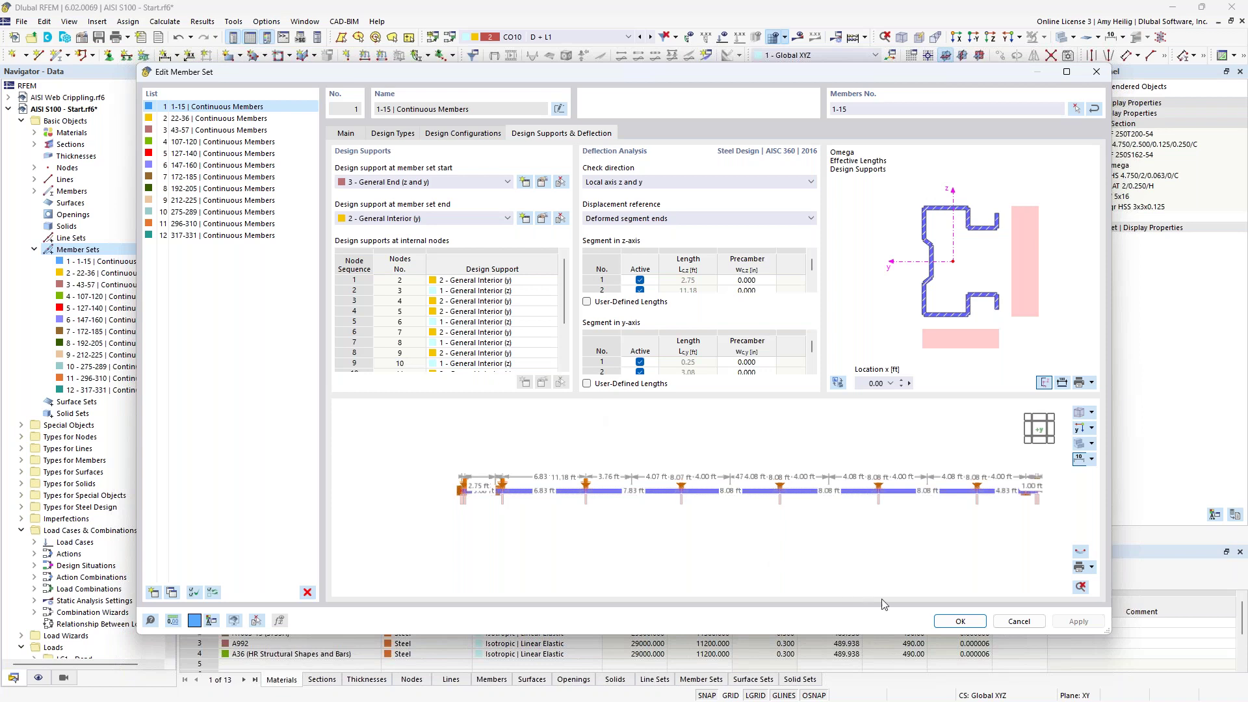
left_click(955, 622)
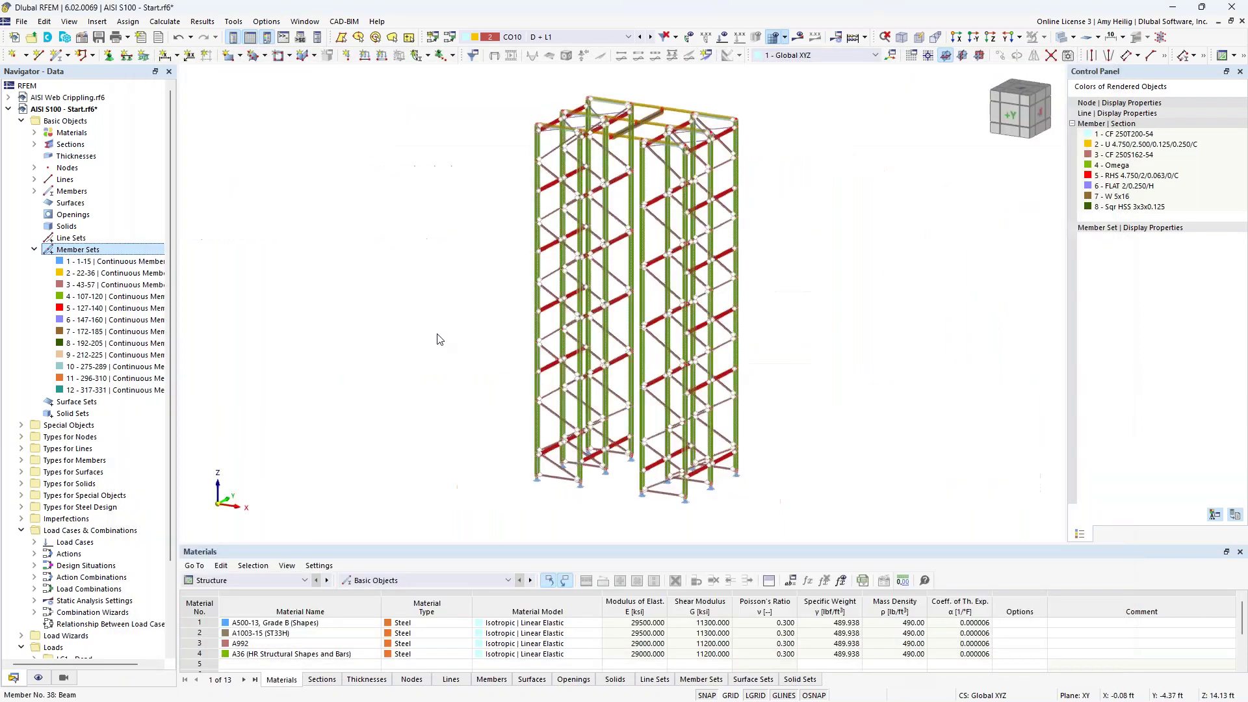
Step: Collapse the member sets list, enlarge the table area and display the Steel Design table of design situations
left_click(34, 250)
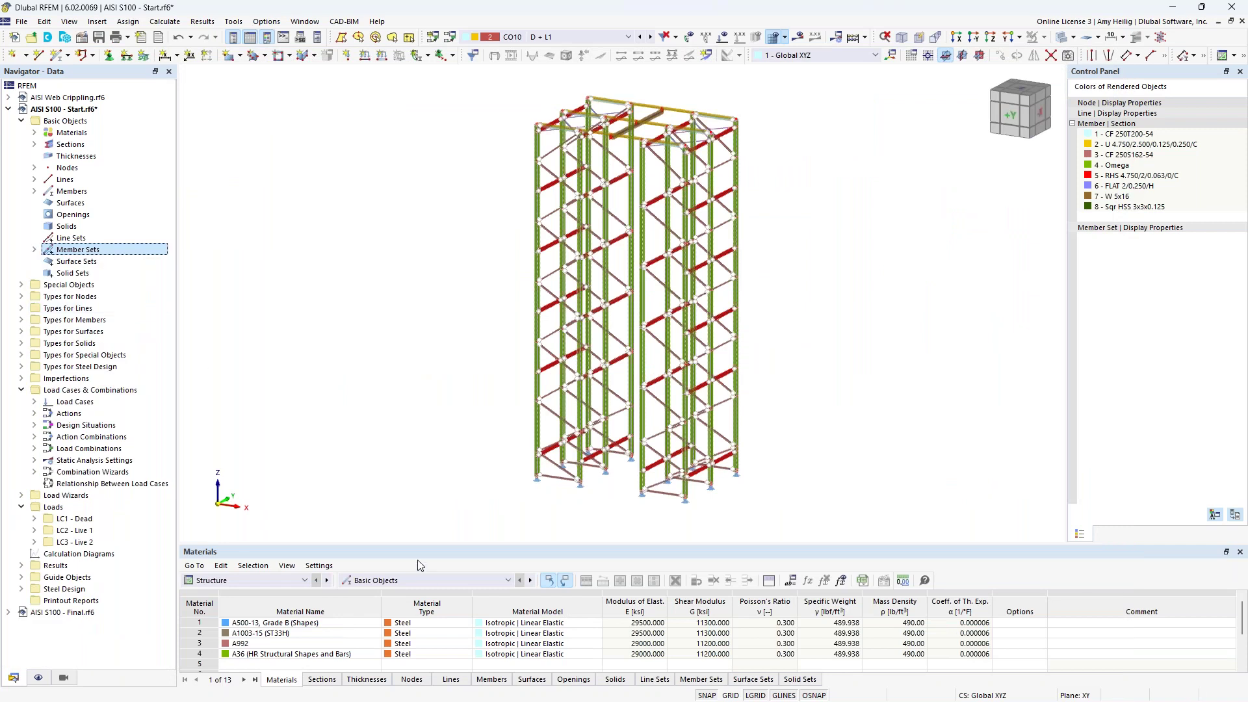
left_click_drag(416, 542, 417, 421)
left_click(291, 458)
left_click(256, 531)
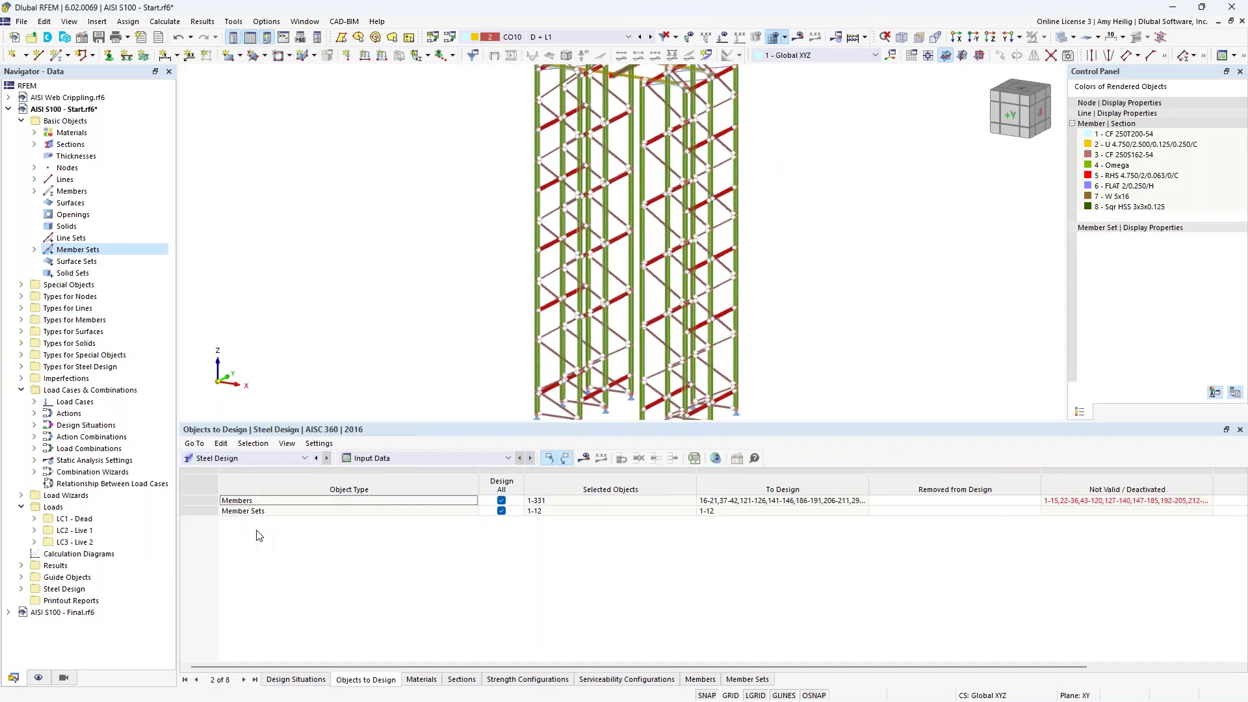
left_click(278, 679)
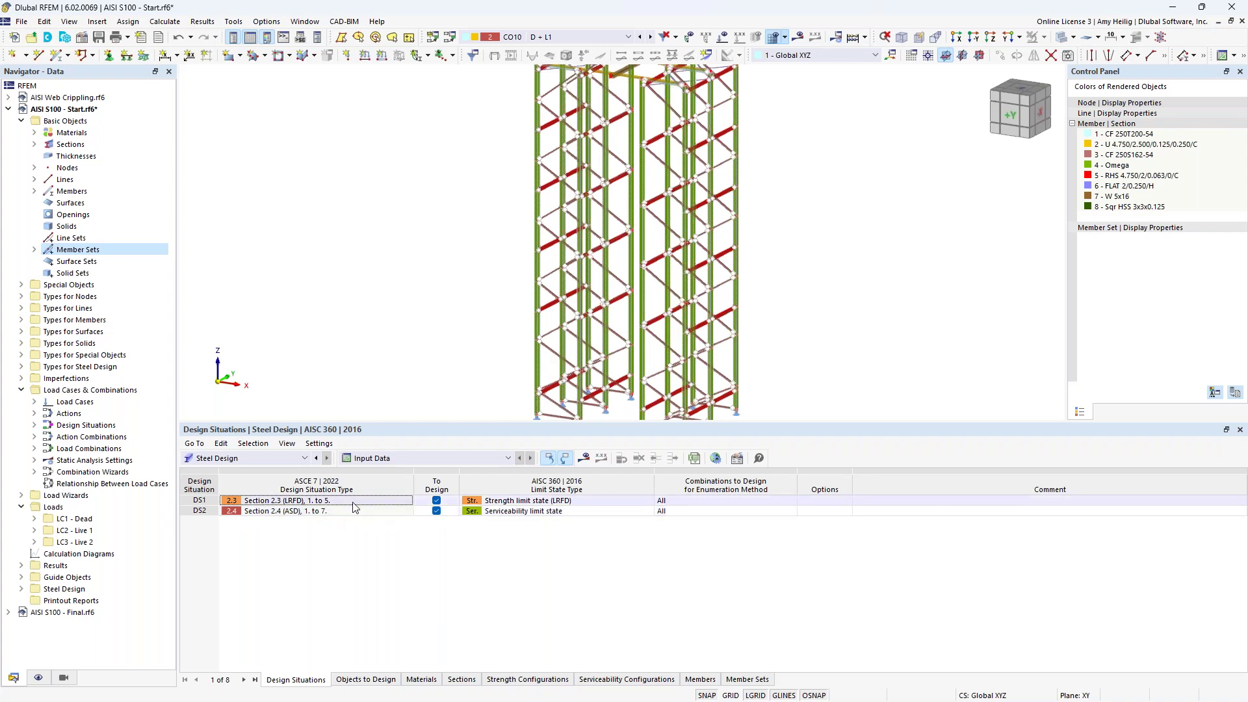
Step: Examine the limit state type options for design situations DS1 and DS2, keeping DS1 as Strength (LRFD) and DS2 as Serviceability
left_click(564, 503)
left_click(565, 502)
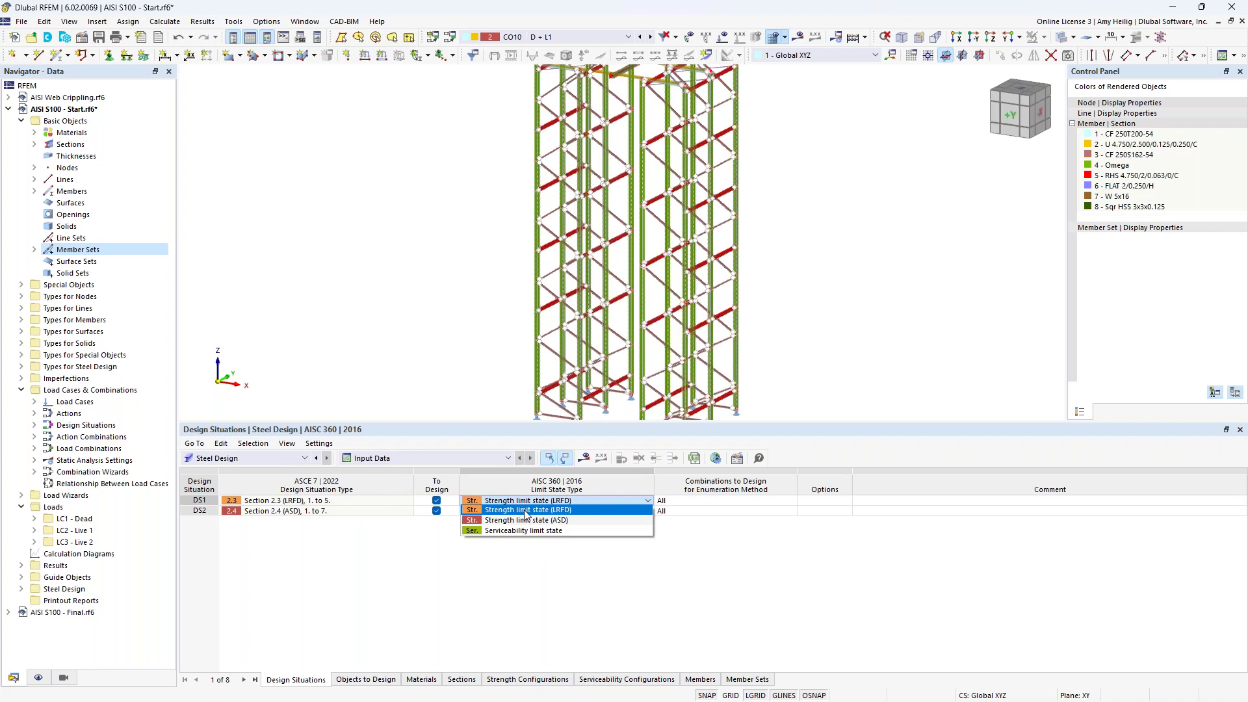
left_click(410, 561)
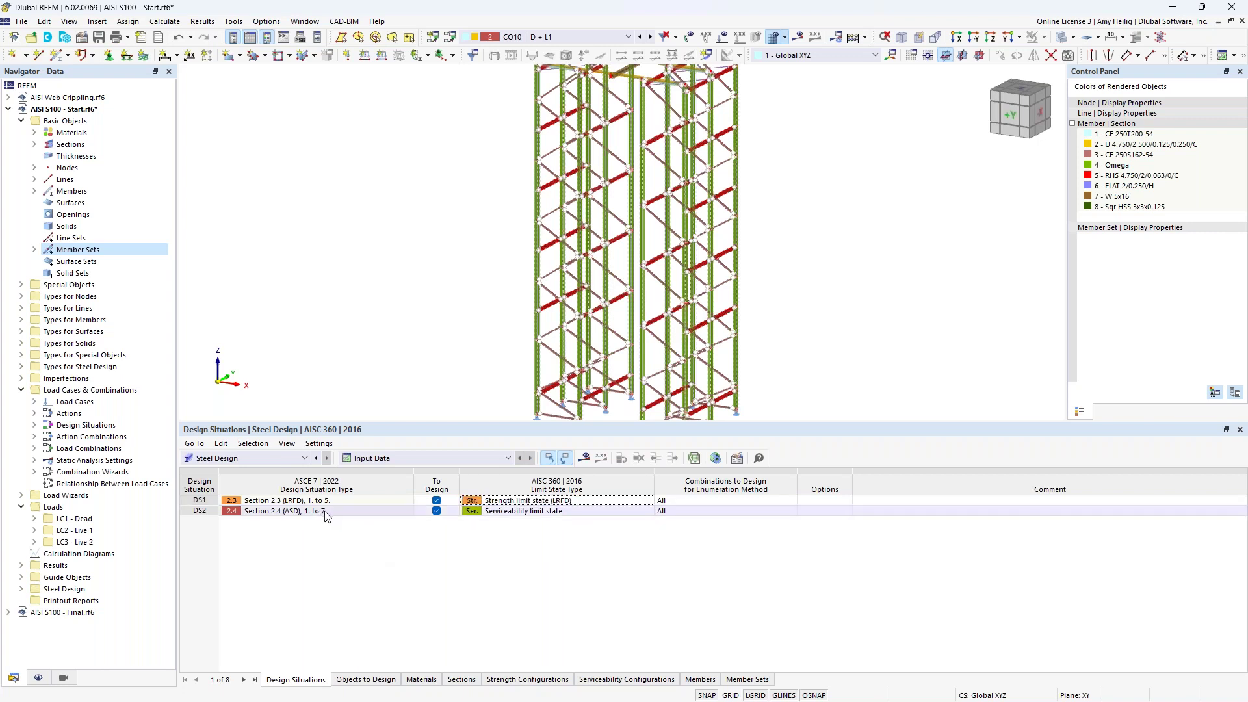
left_click(515, 514)
left_click(516, 513)
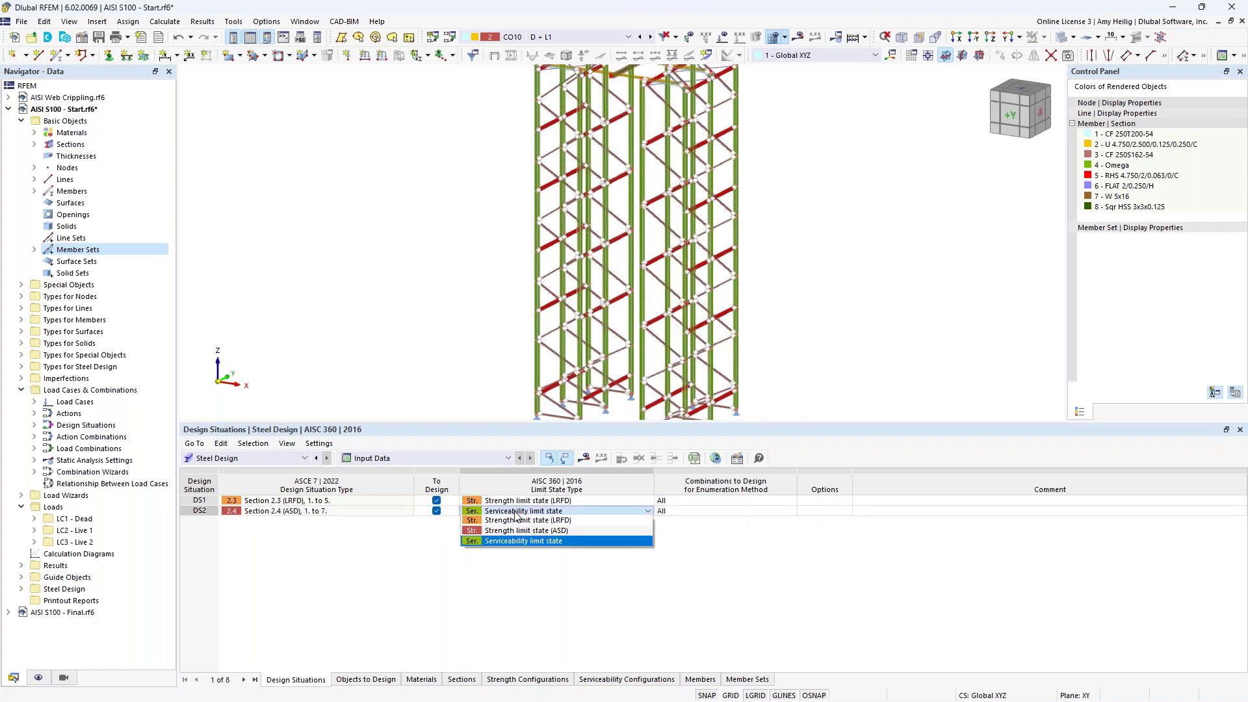
left_click(392, 551)
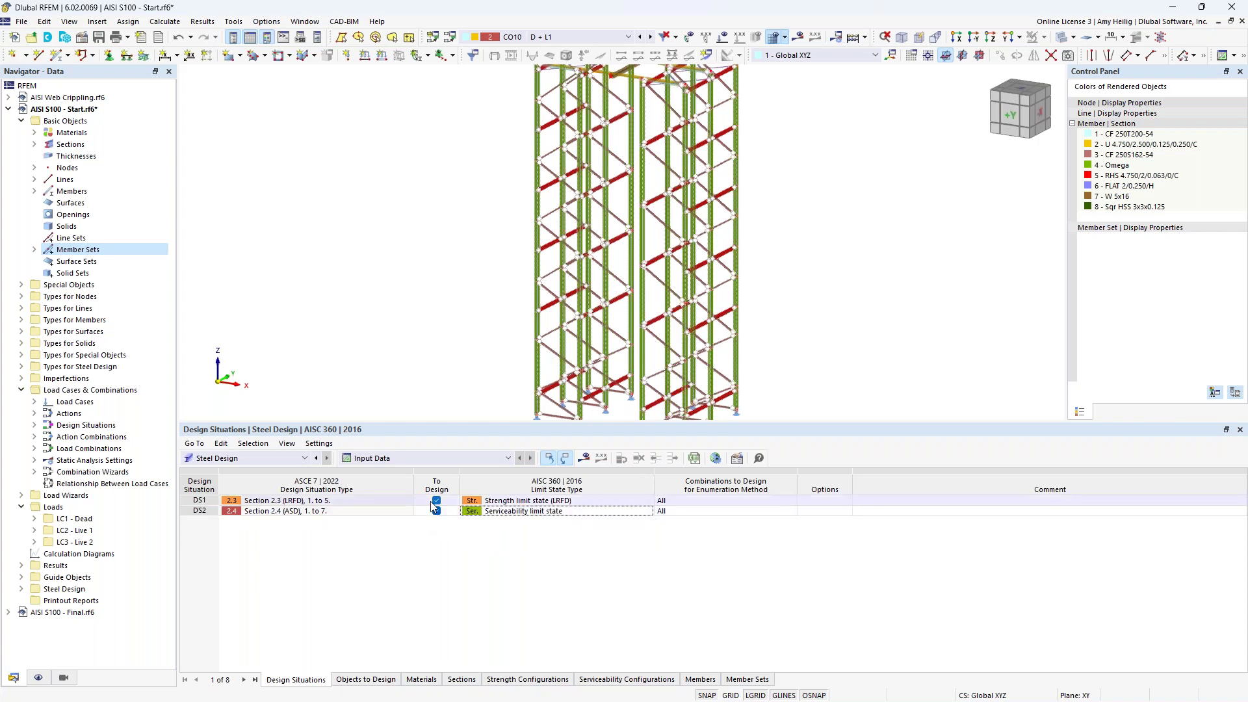
left_click(516, 512)
left_click(518, 511)
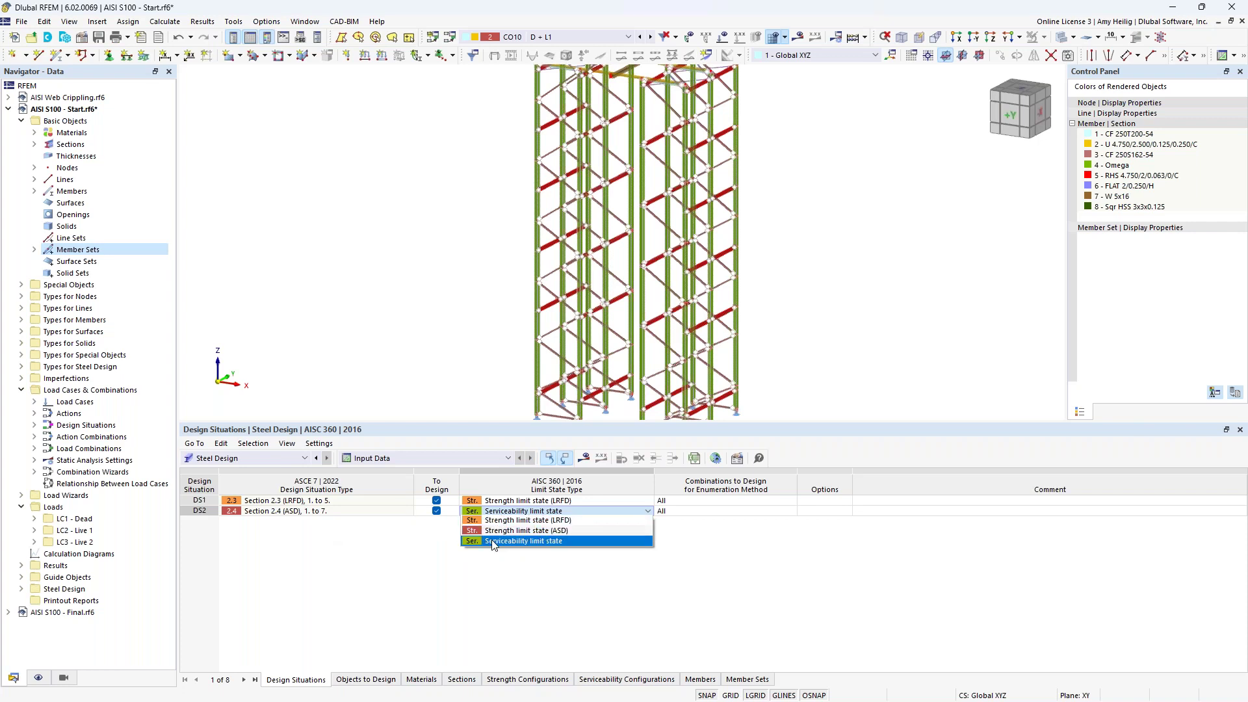
left_click(314, 569)
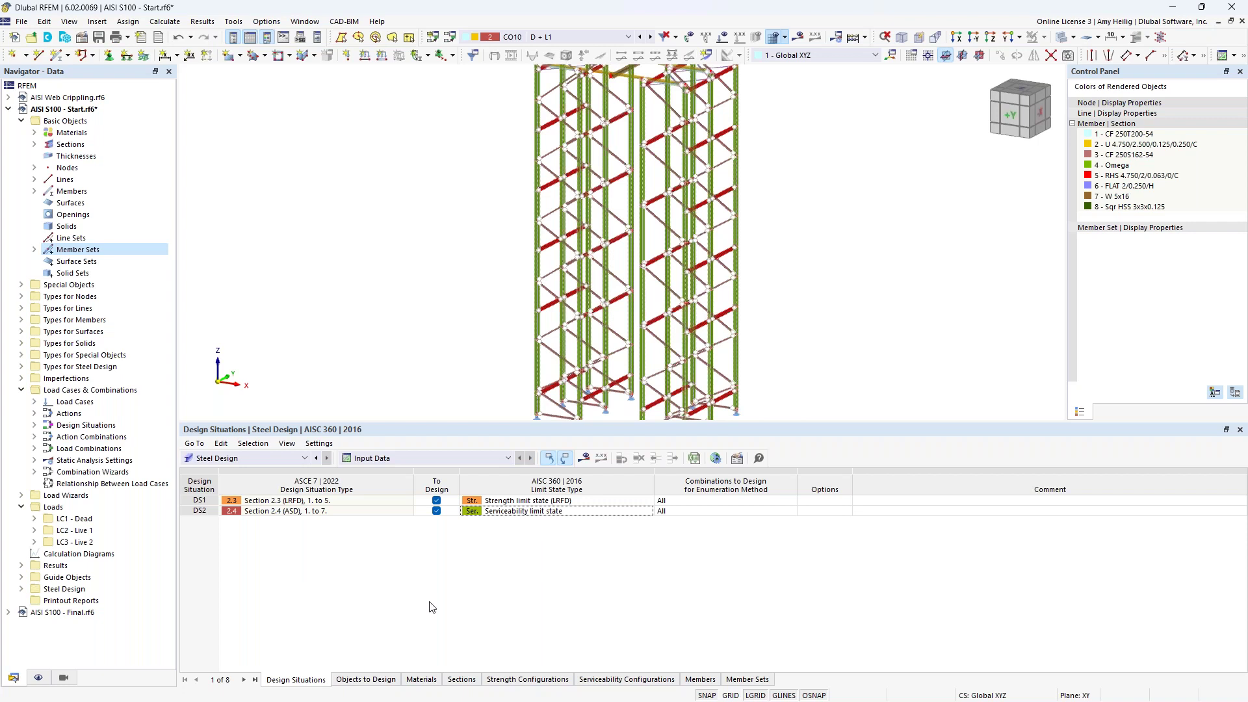
Step: Turn off designing all members and assign only the isolated RHS 4.750/2/0.063/0/C beams as single members for steel design
left_click(366, 679)
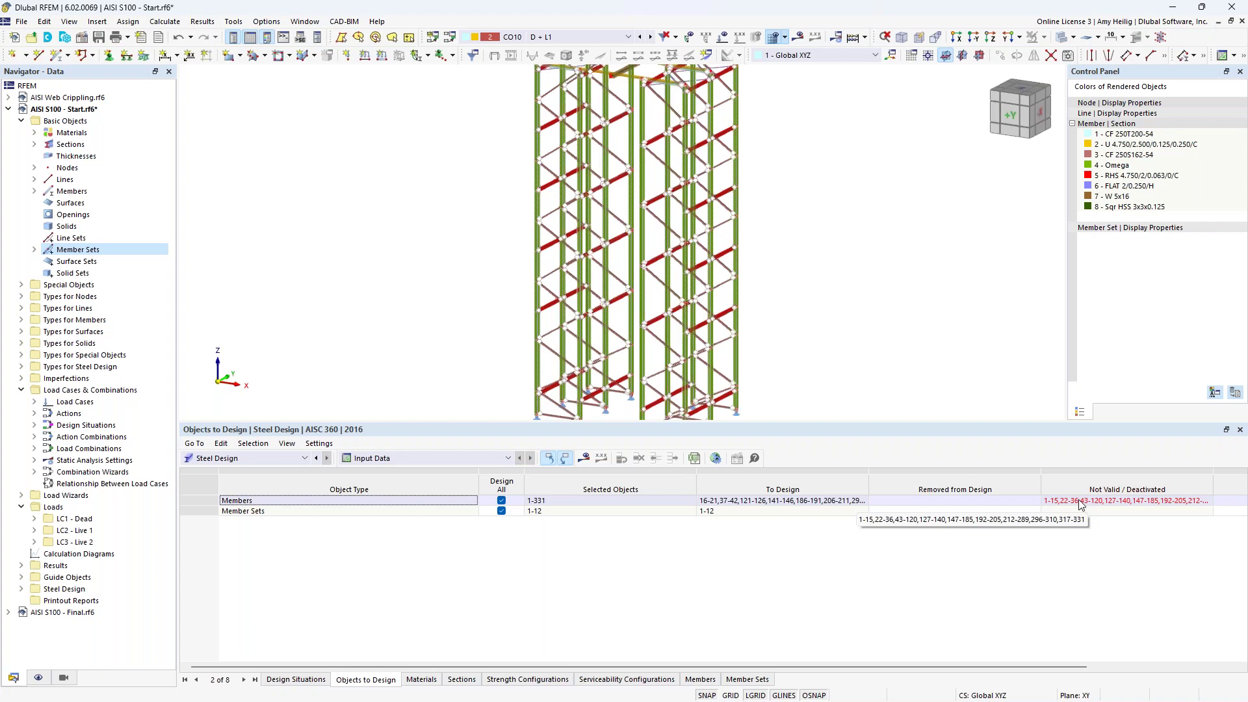
left_click(500, 501)
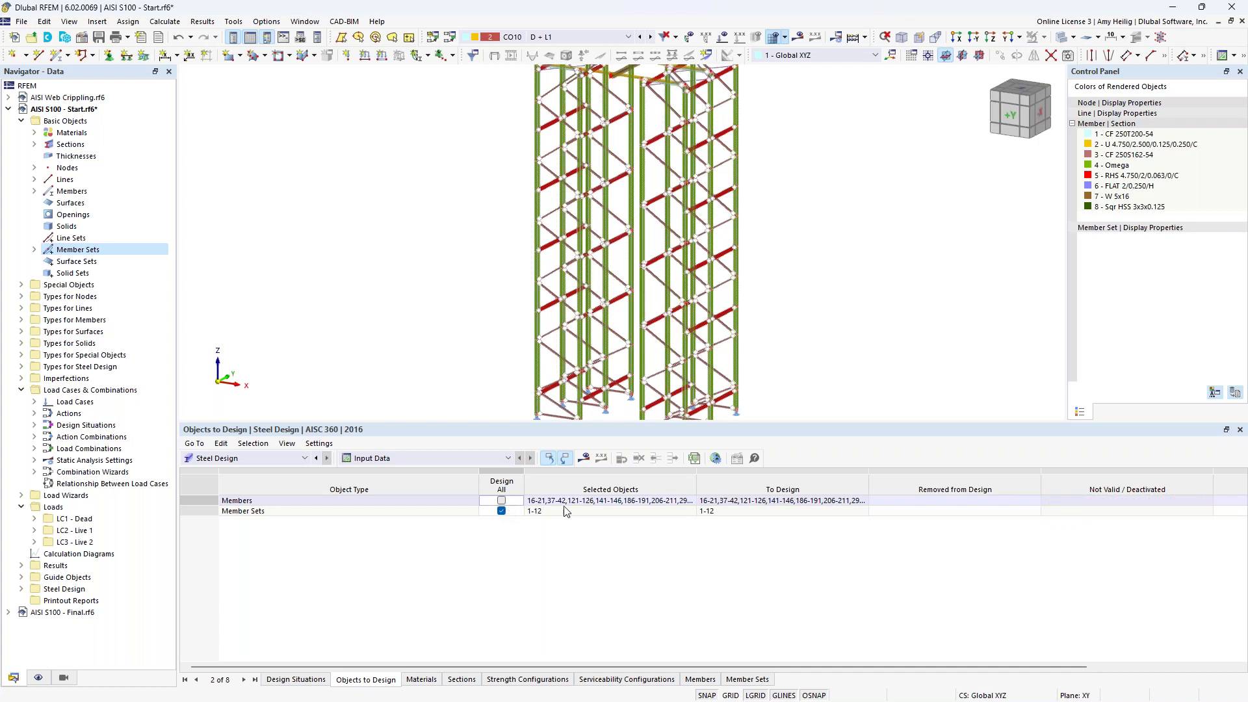
left_click(692, 502)
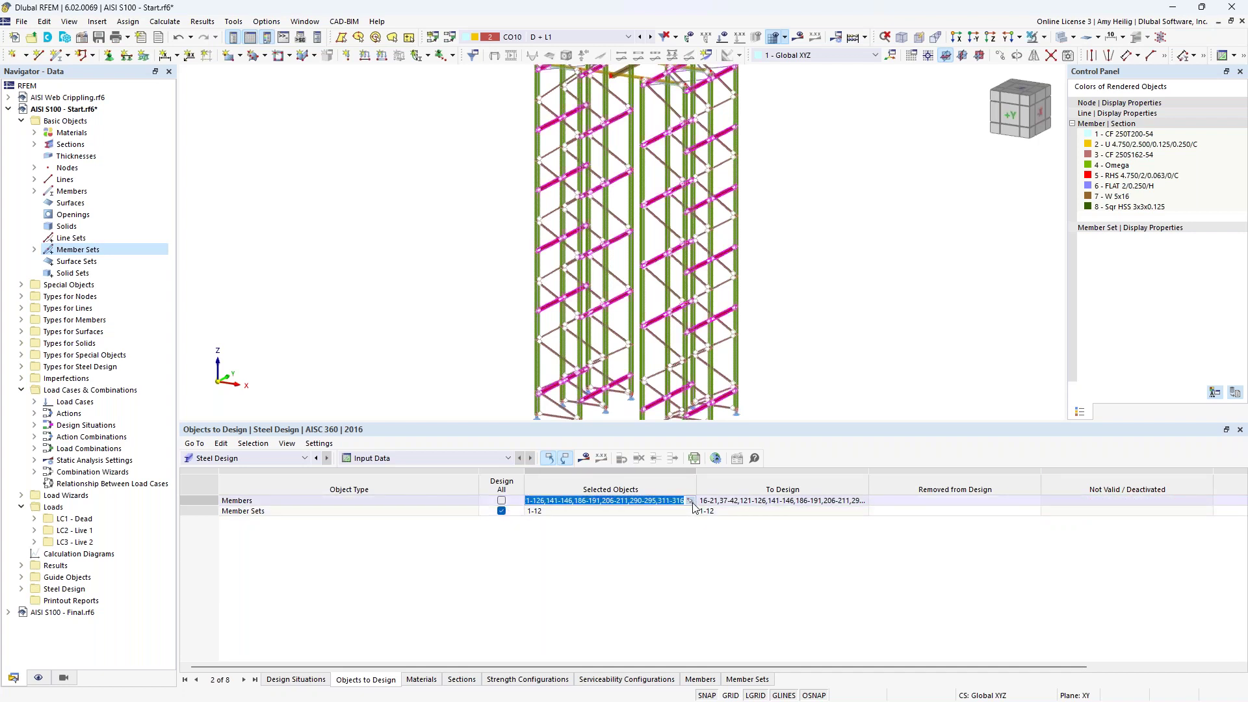
left_click(690, 501)
left_click(268, 162)
left_click(63, 678)
left_click(59, 580)
left_click_drag(702, 398, 456, 111)
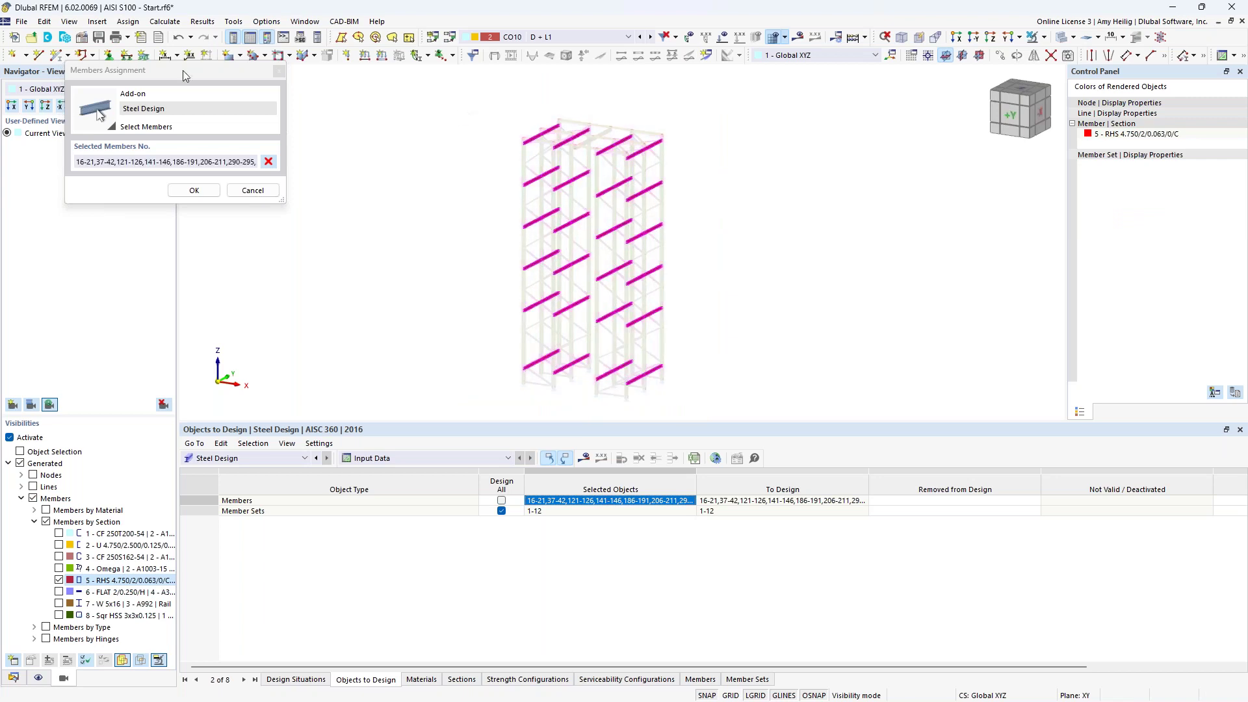
left_click(192, 190)
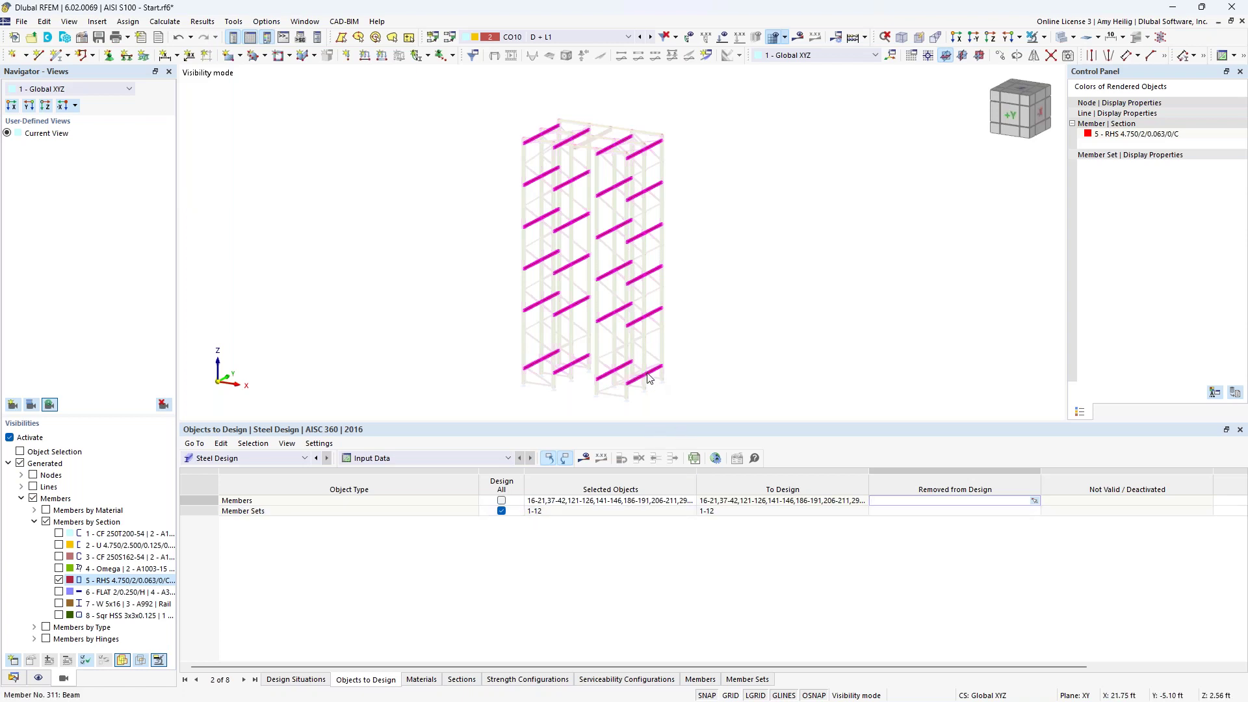
left_click(364, 512)
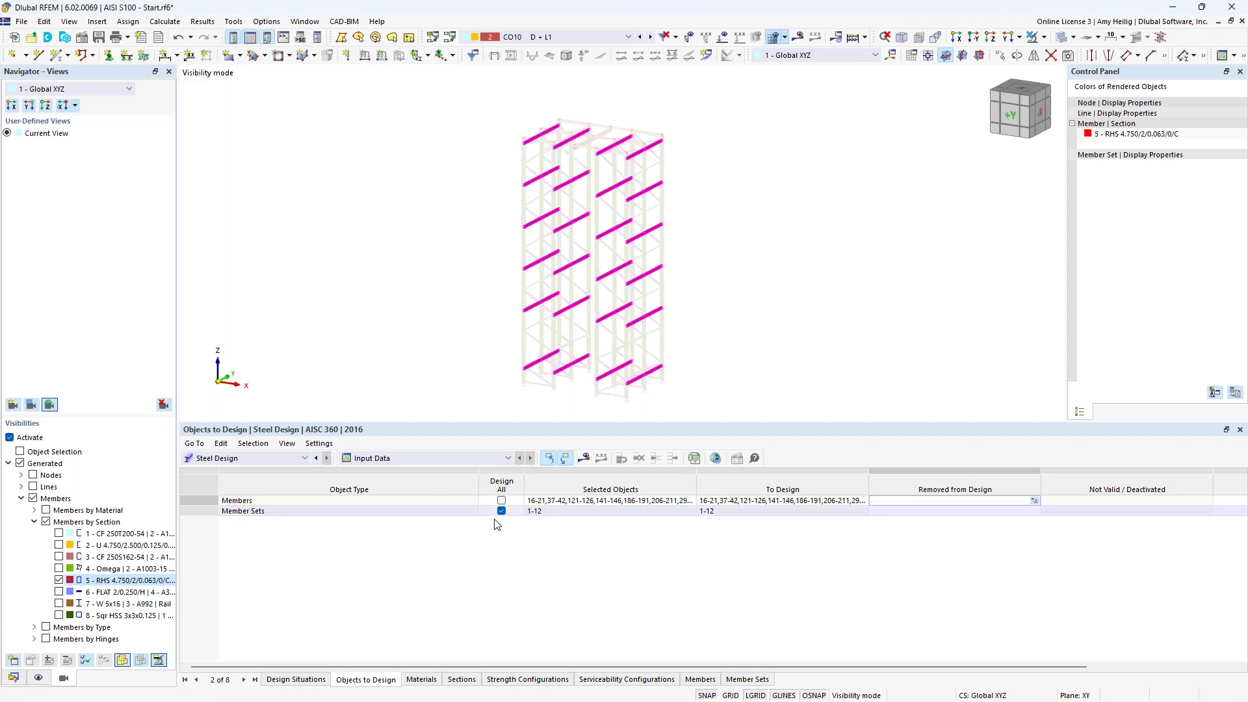
Step: Switch to the AISI S100 - Final.rf6 model
left_click(165, 22)
left_click(178, 52)
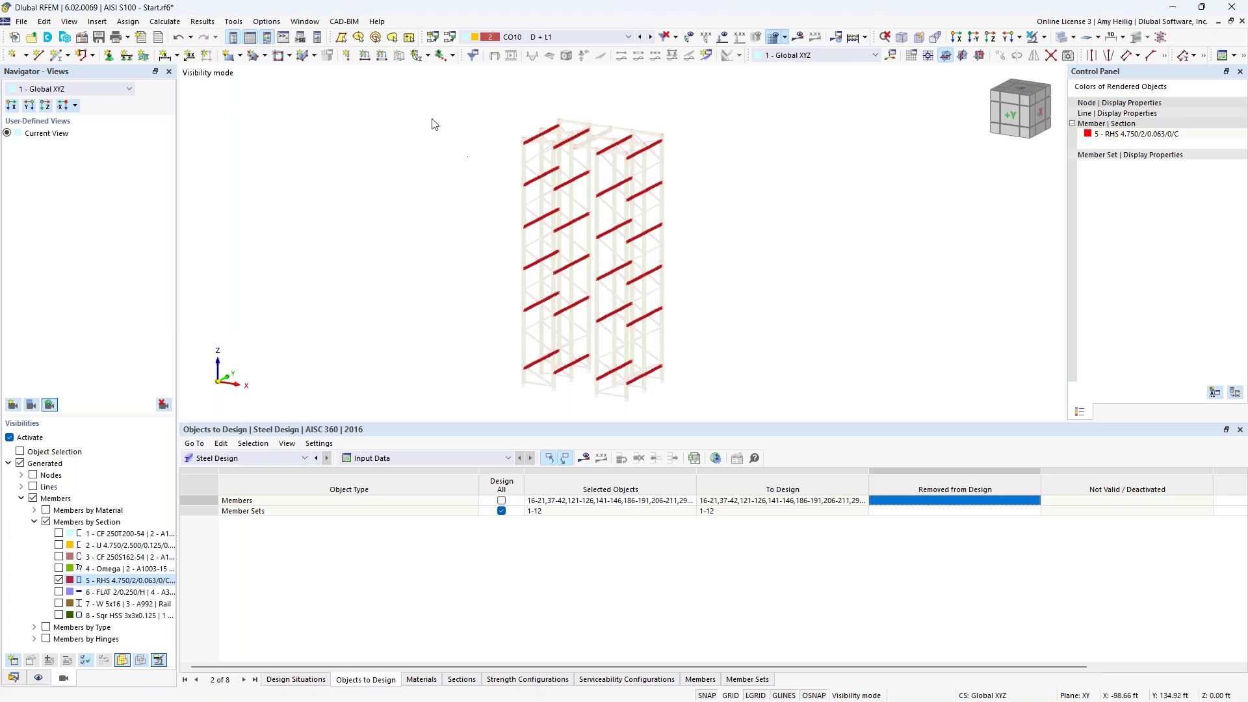
left_click(305, 22)
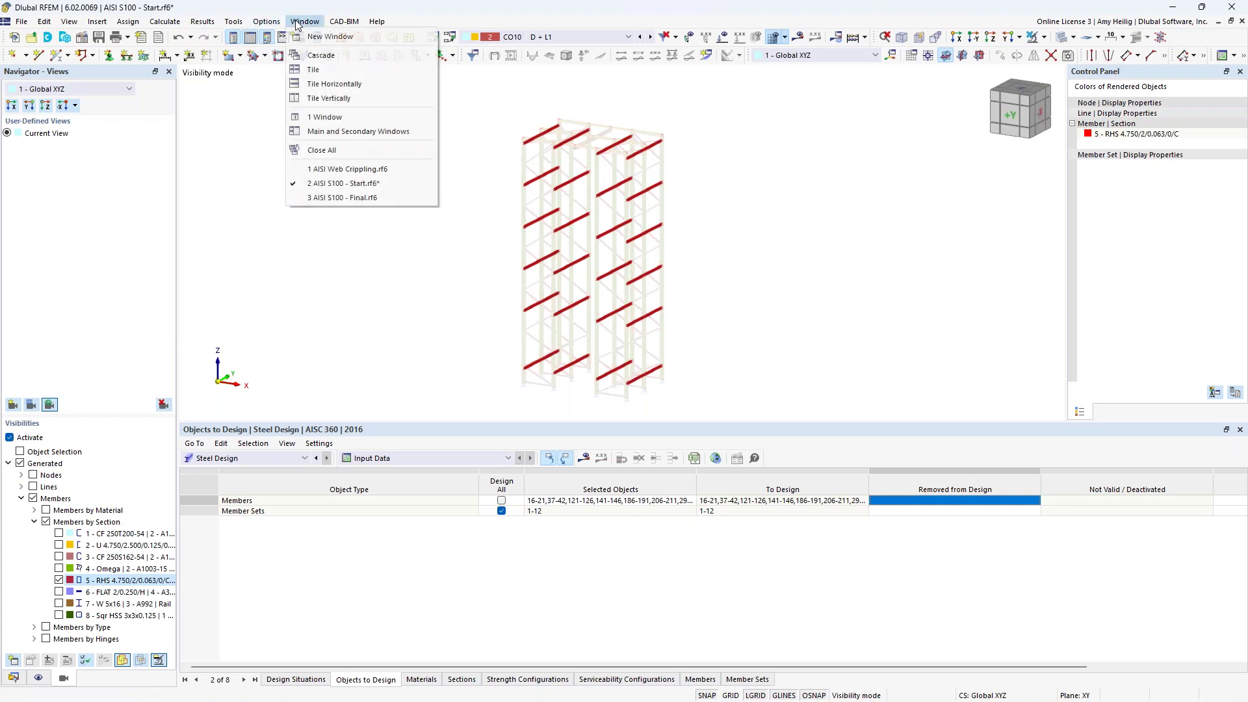
left_click(351, 195)
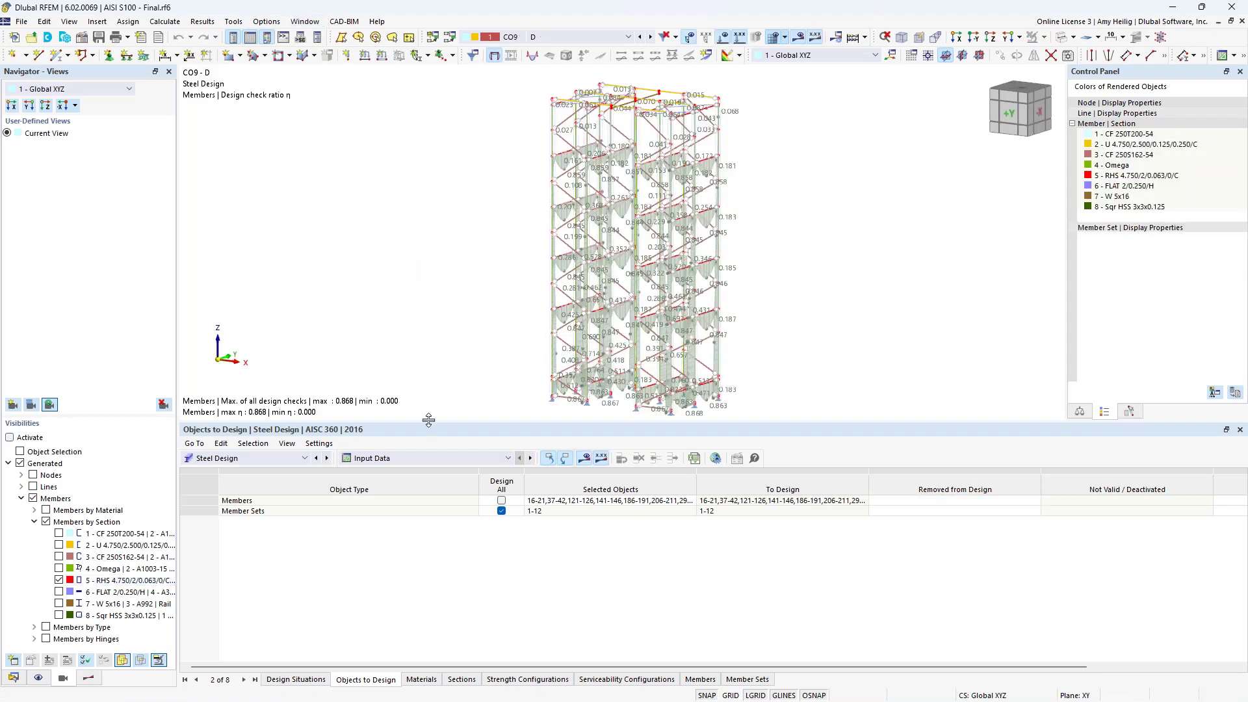
Step: Show the Steel Design results options and list the design ratios on members in the results table
left_click_drag(429, 423, 428, 485)
left_click(89, 678)
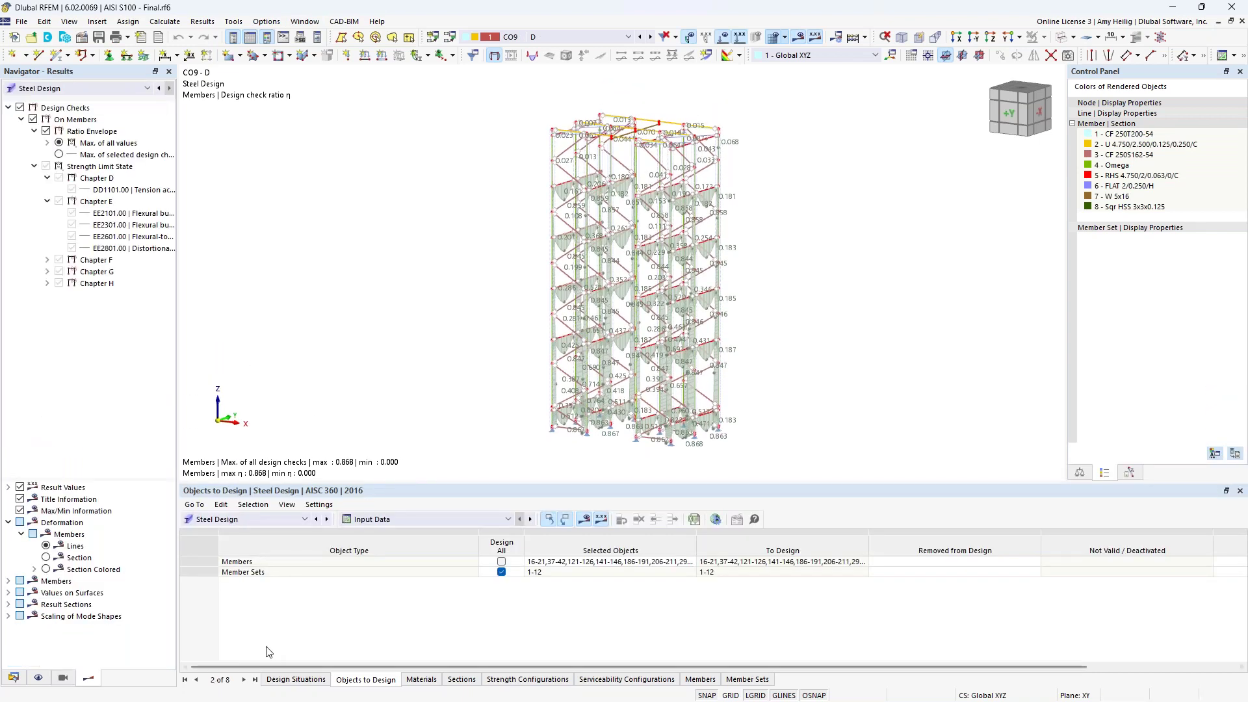
left_click(239, 519)
left_click(240, 520)
left_click(384, 518)
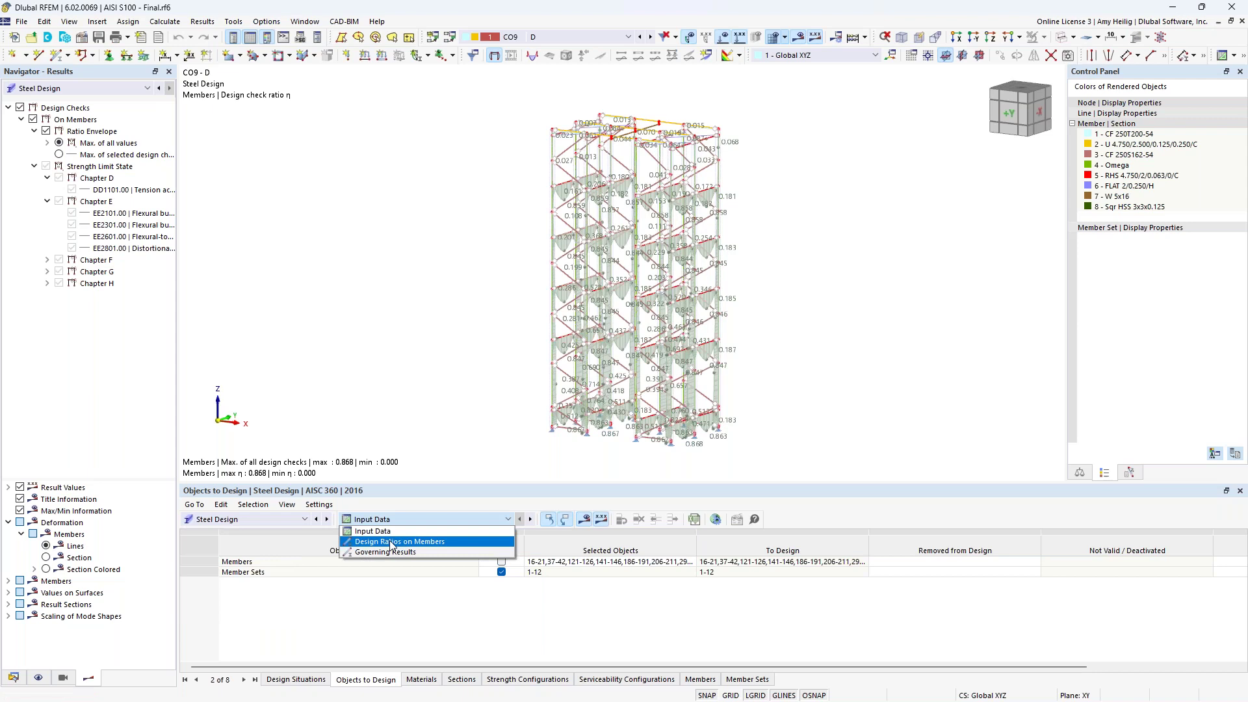
left_click(392, 542)
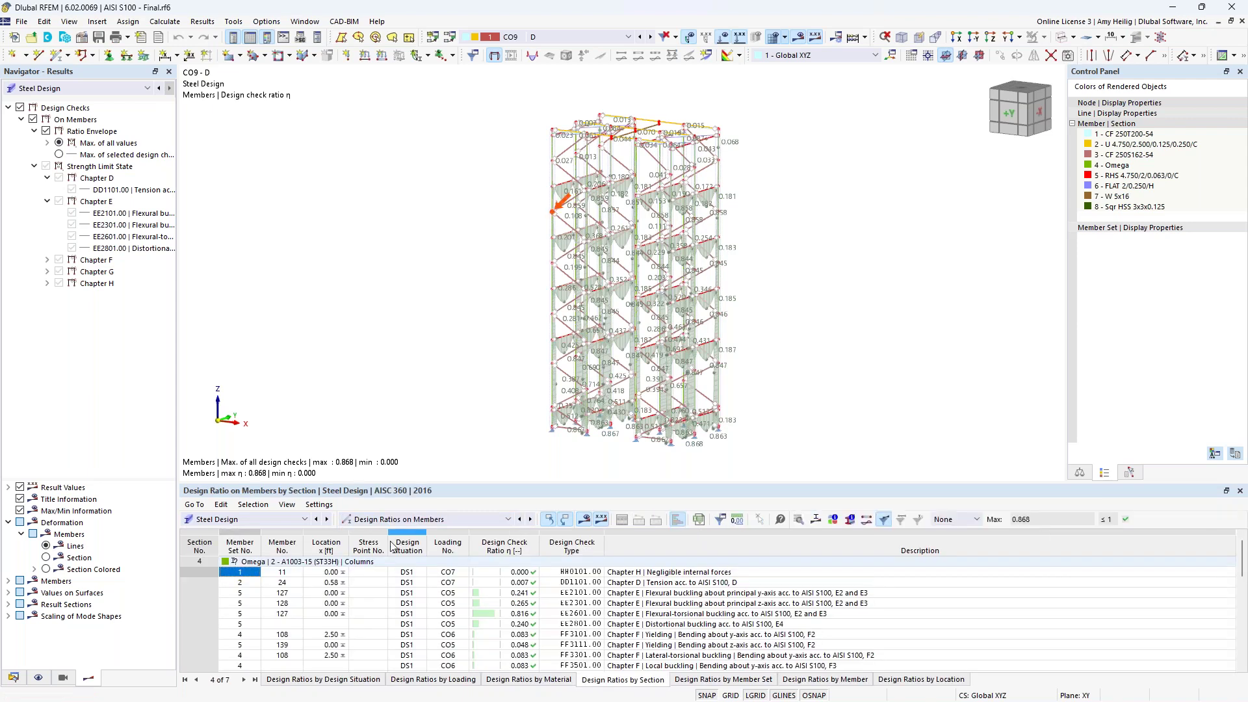
Step: List the design ratios by member in an enlarged table and examine the AISI S100 checks for members 1 to 4
left_click(790, 680)
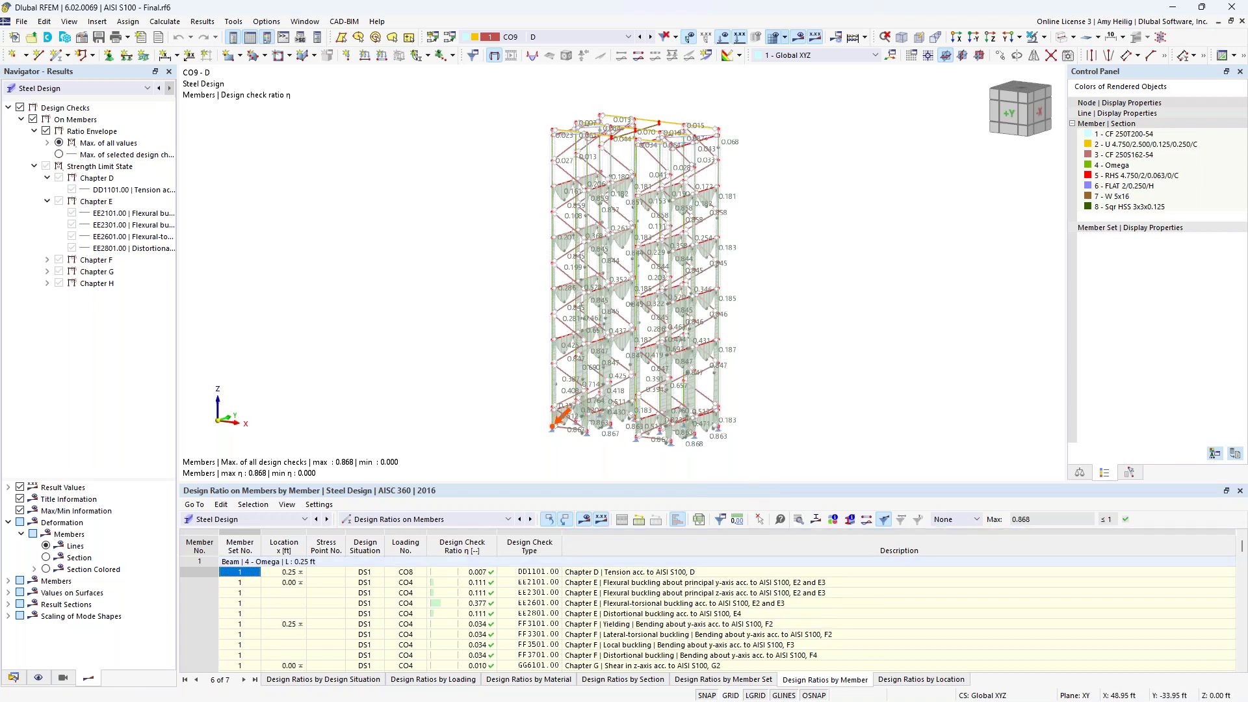
left_click_drag(753, 479, 753, 416)
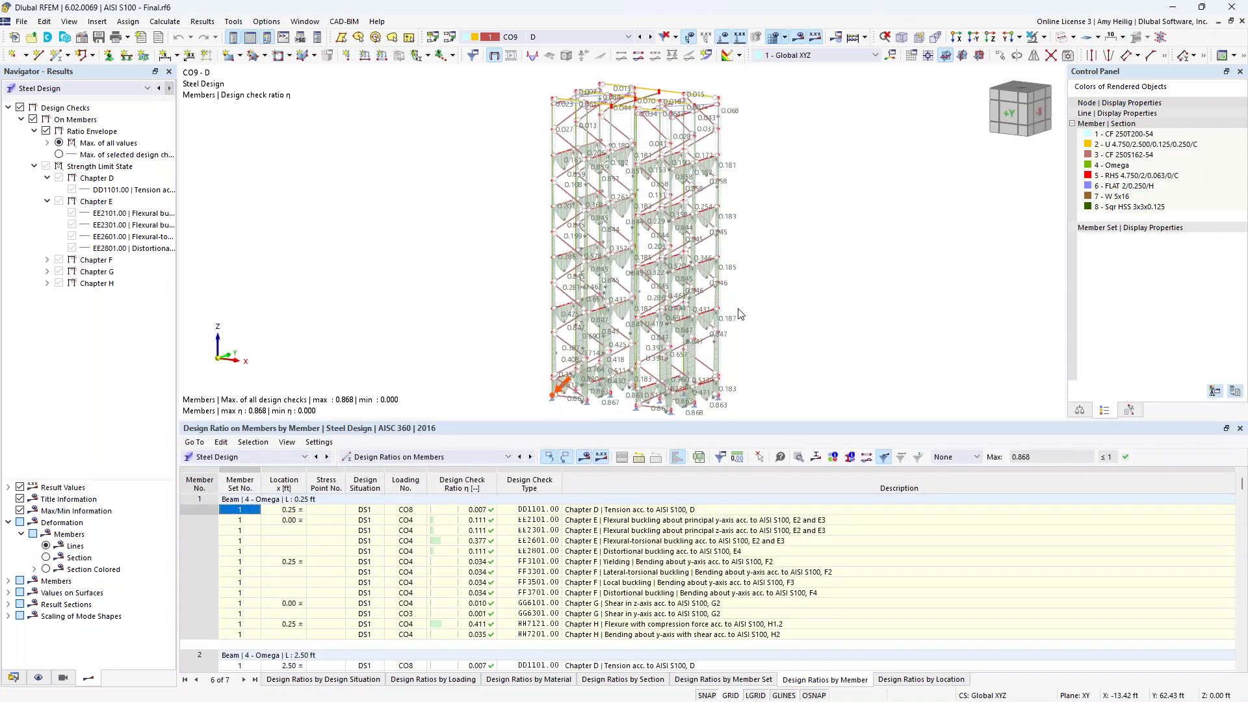
scroll(736, 290, "down", 1)
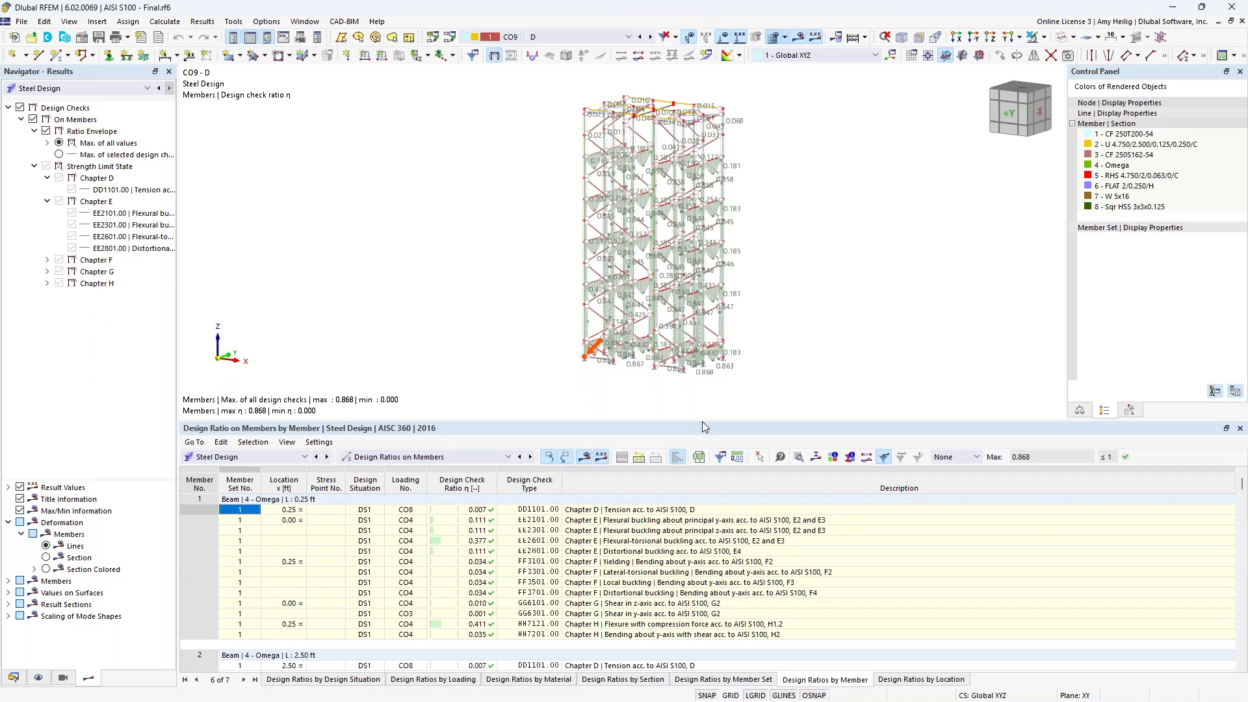
left_click_drag(705, 420, 705, 363)
scroll(702, 572, "down", 3)
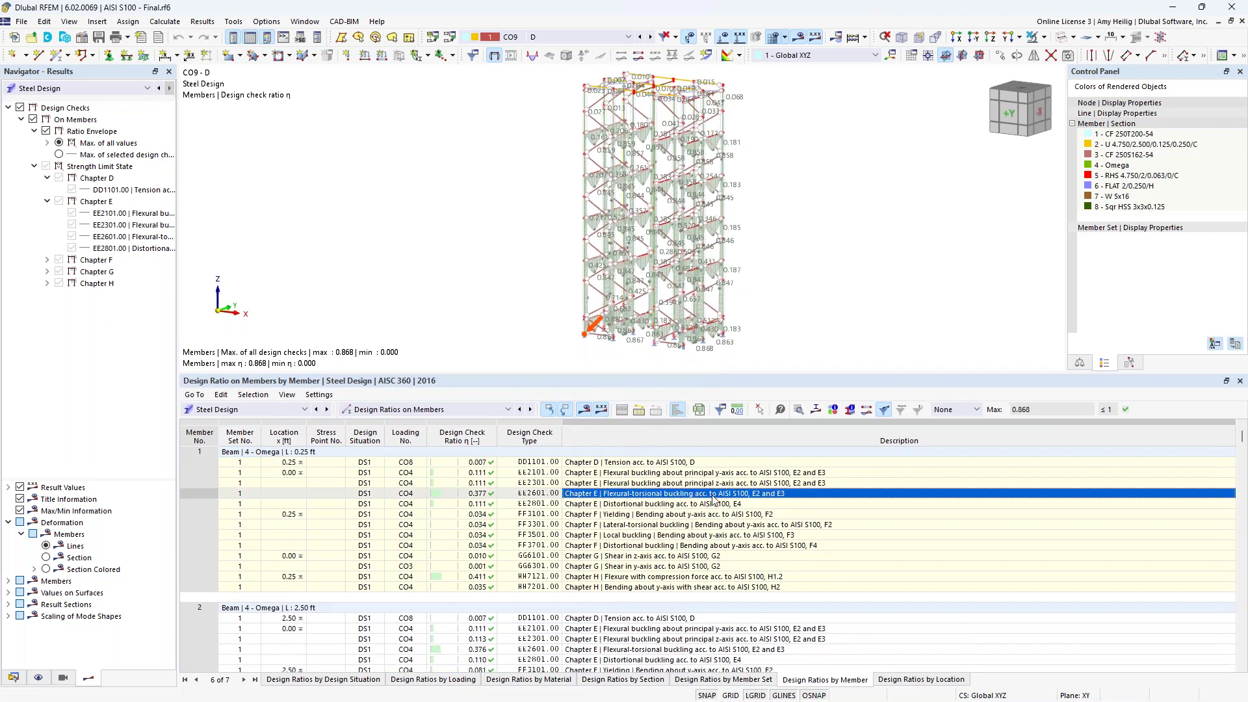
left_click(699, 587)
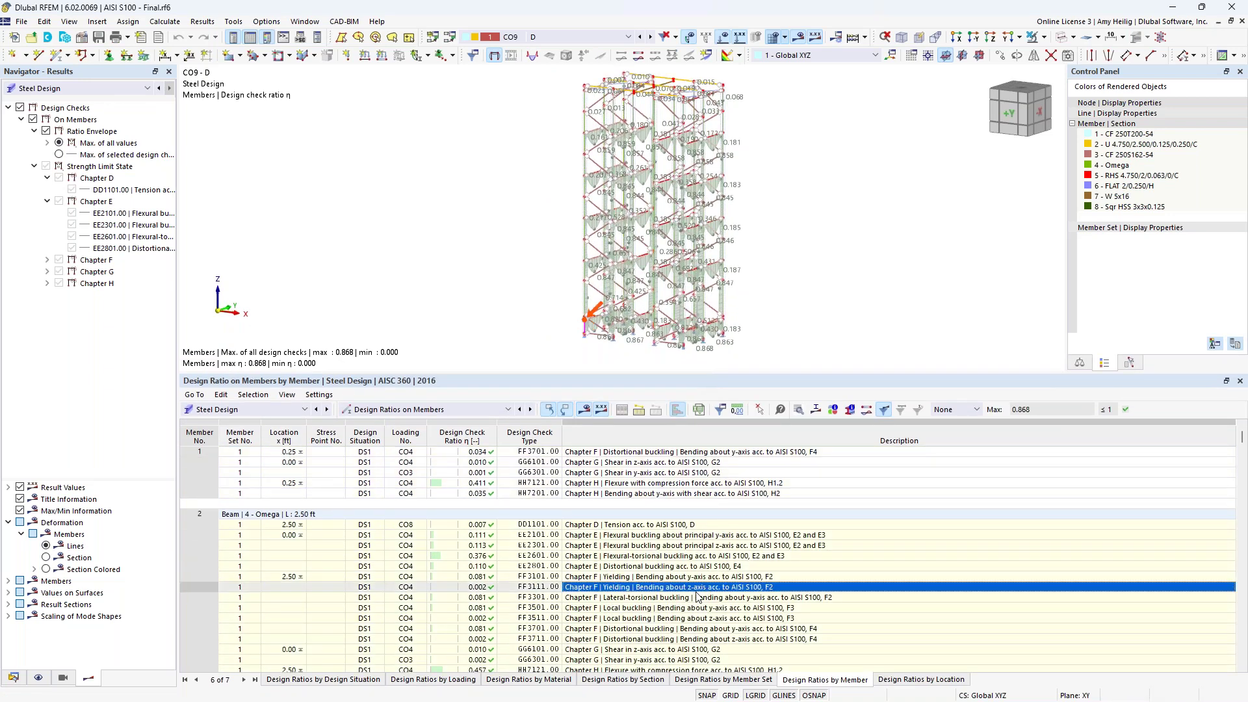
scroll(698, 595, "down", 6)
left_click(699, 607)
scroll(719, 569, "down", 5)
left_click(717, 660)
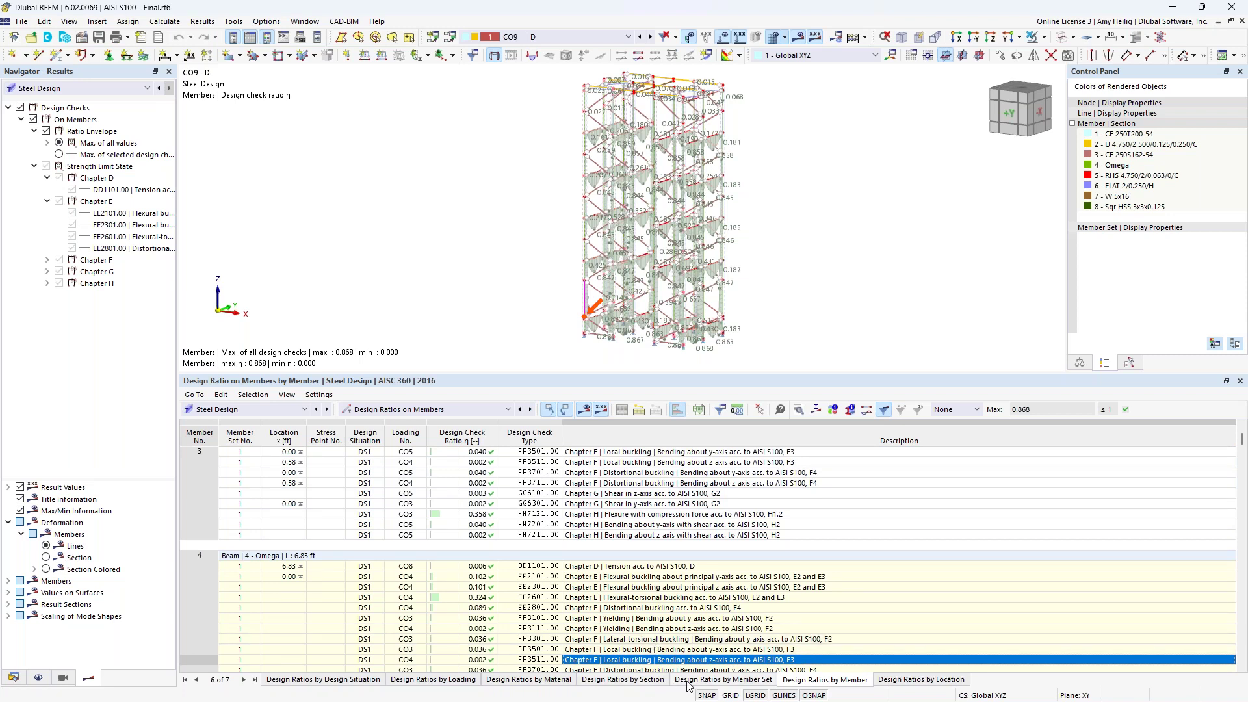
Step: List the design ratios by section and enlarge the table to examine the Omega columns' AISI S100 checks
left_click(641, 682)
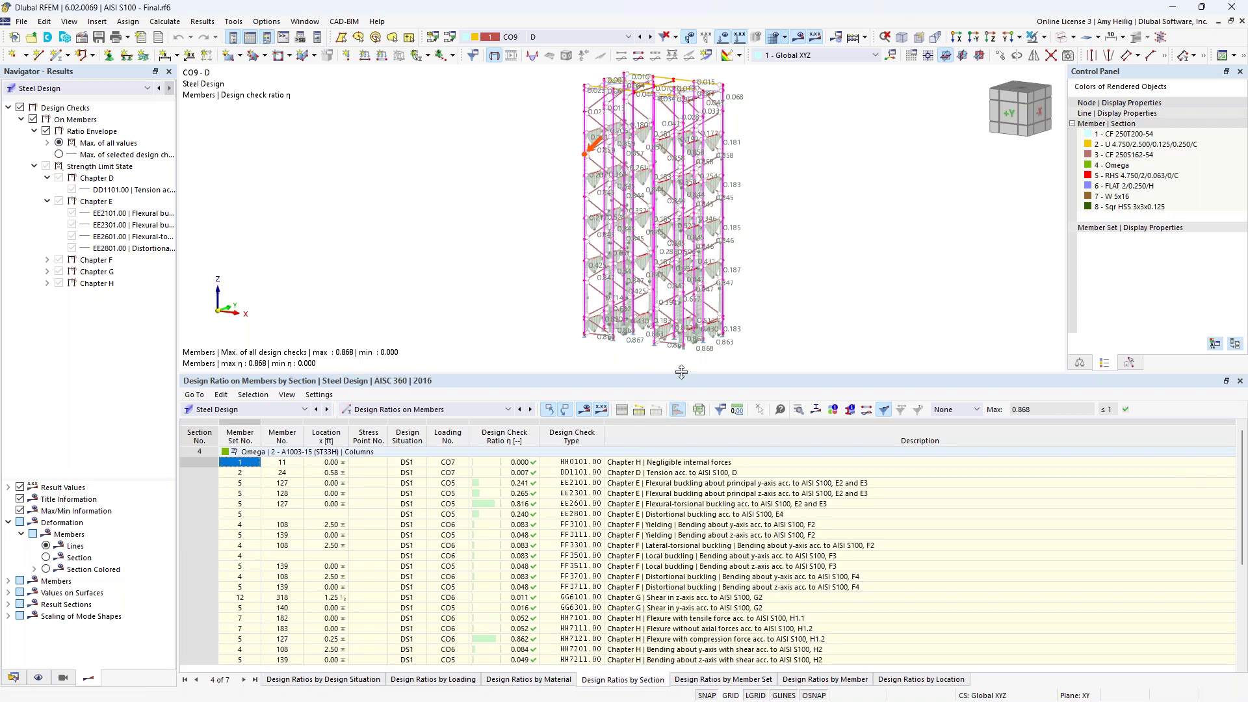
left_click_drag(681, 372, 679, 322)
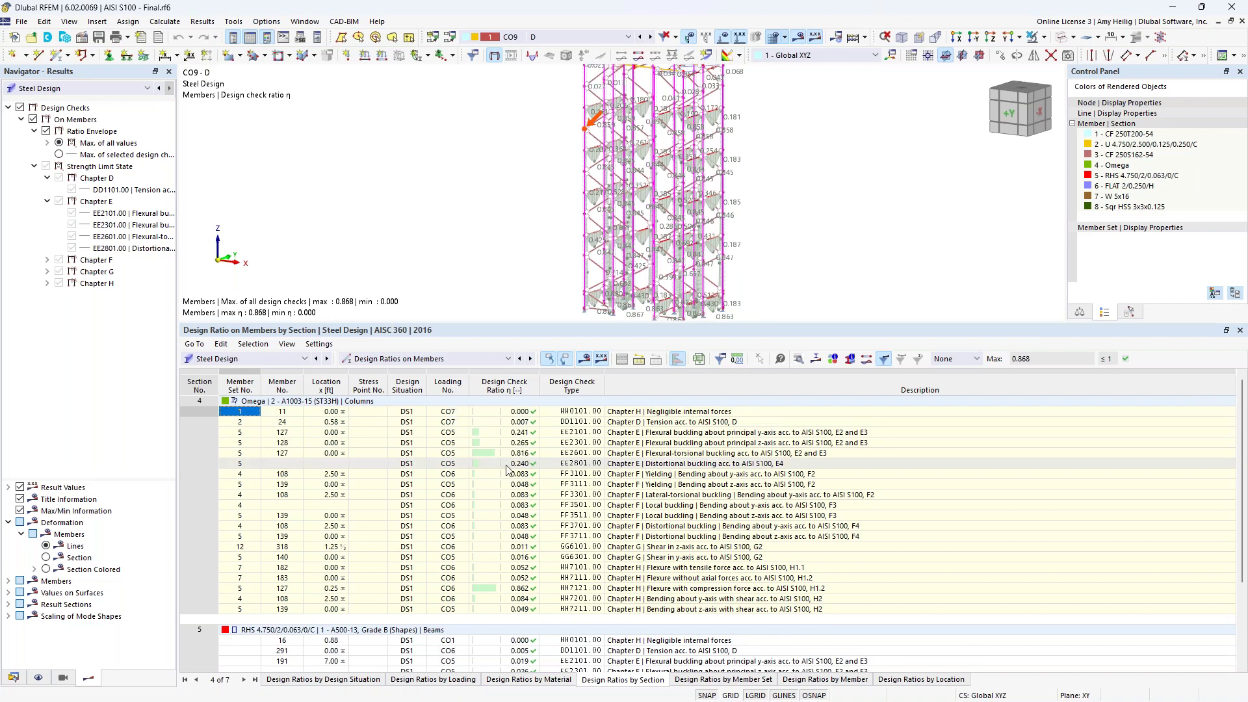
Step: Filter the design ratios by section to the maximum value per section, and restore the full list of checks
scroll(505, 473, "down", 3)
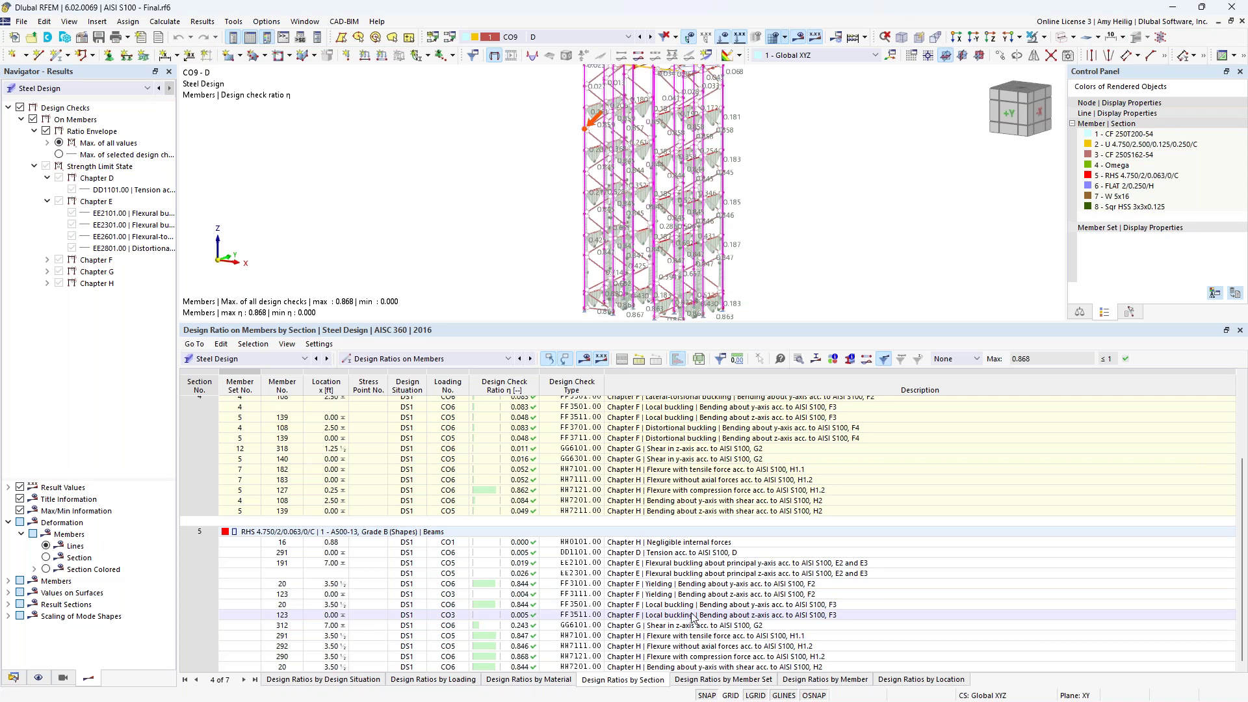
scroll(692, 617, "up", 3)
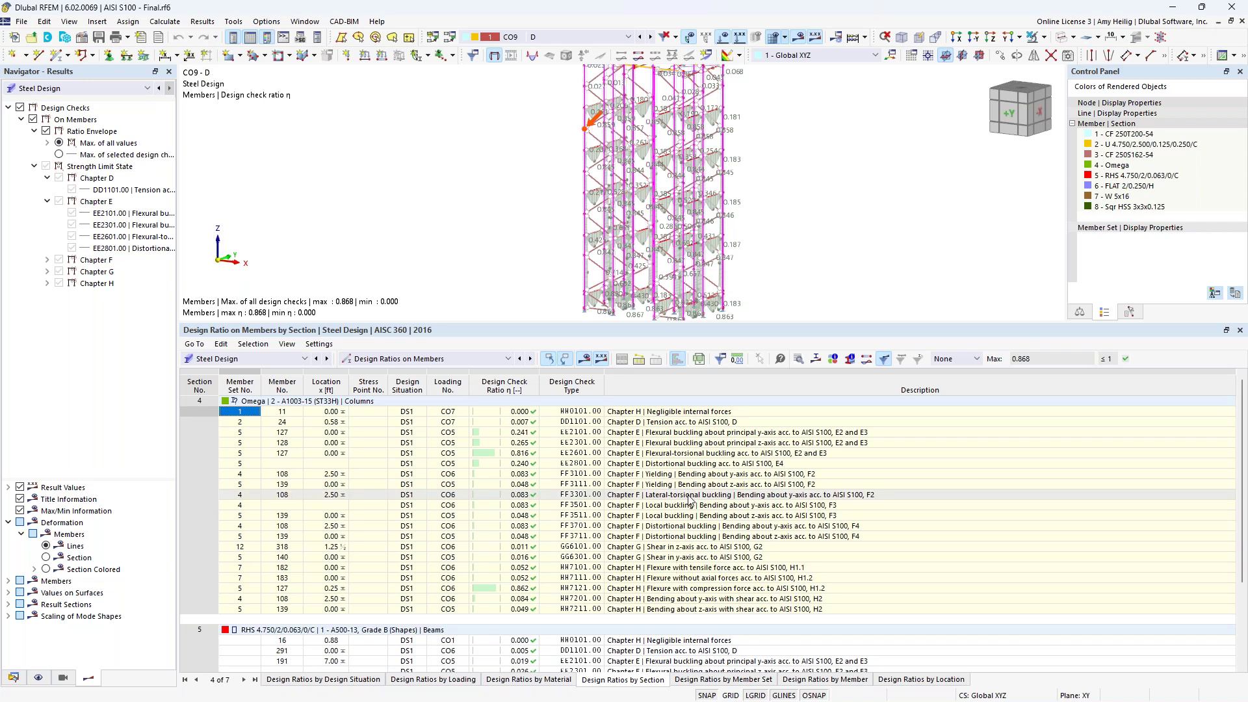
left_click(977, 361)
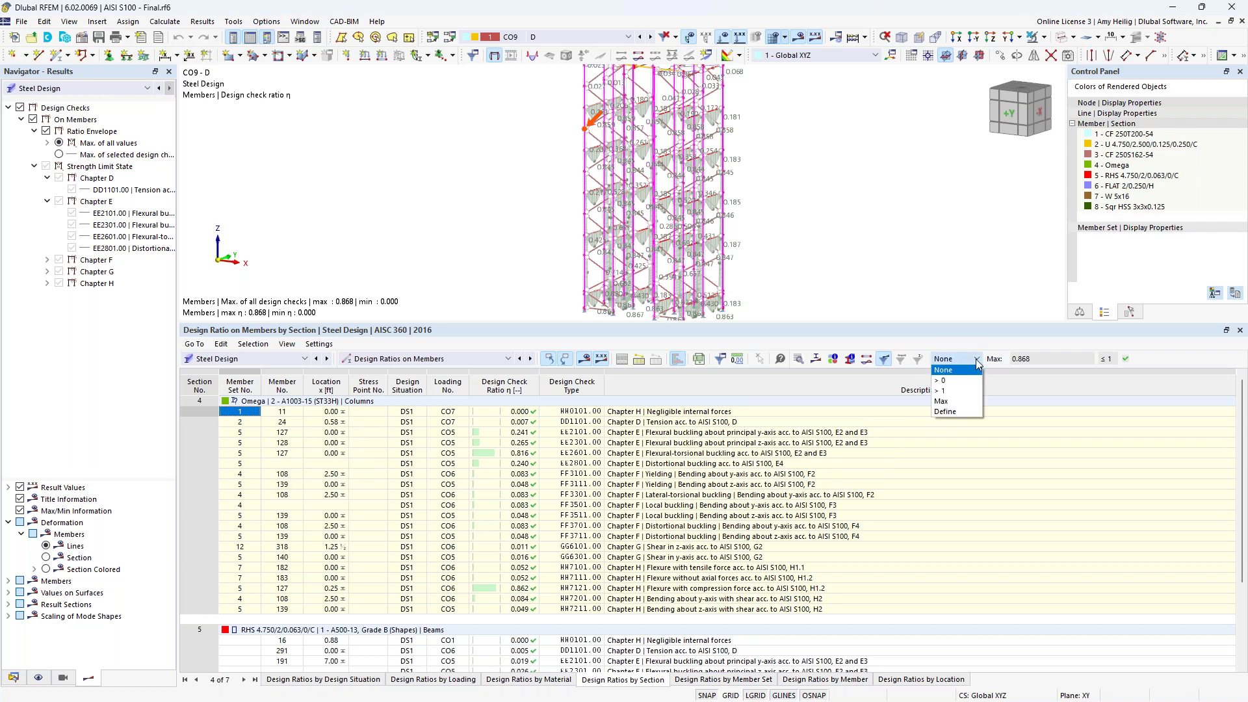
left_click(964, 403)
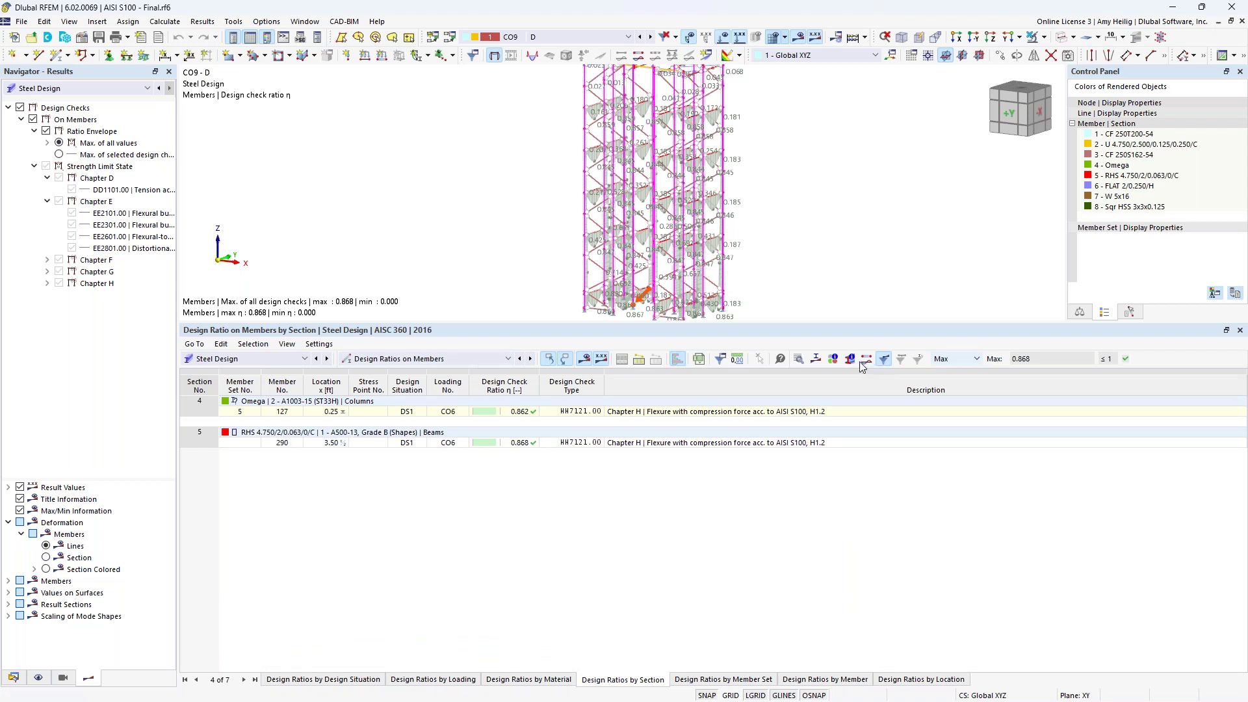
left_click(974, 360)
left_click(974, 369)
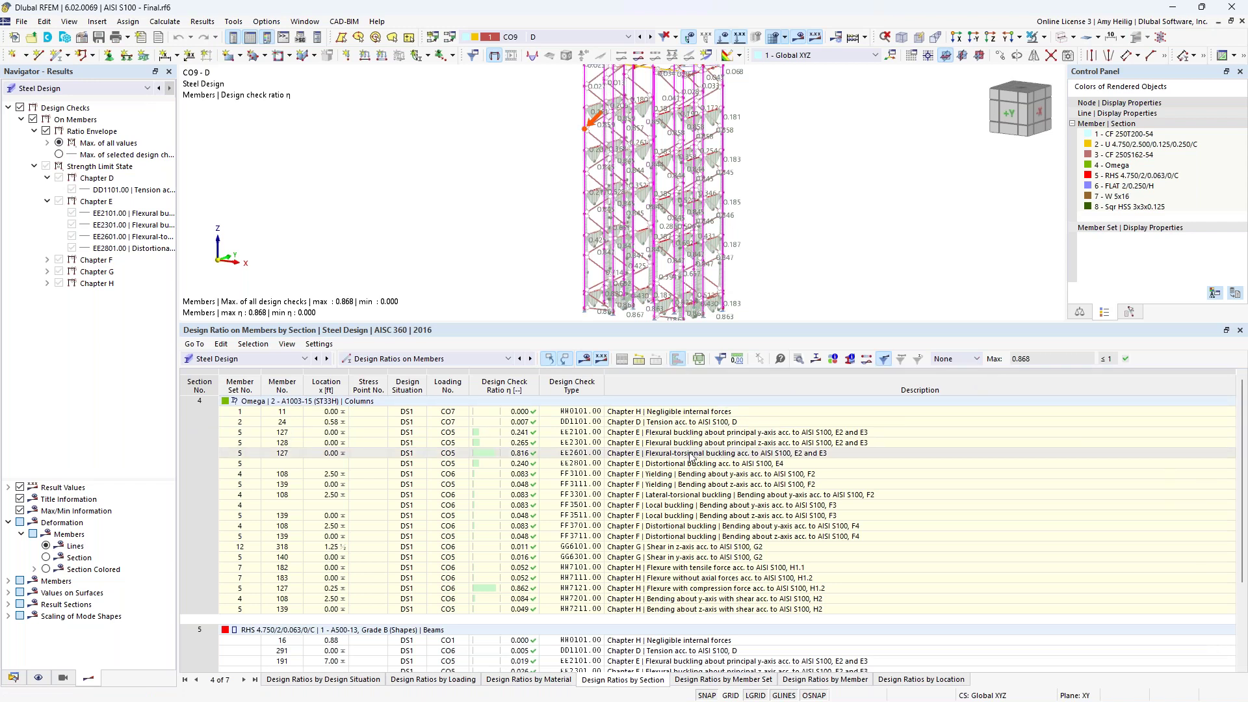
Step: Open the design check details of the Omega column's flexural-torsional buckling check EE2601 and examine its enlarged AISI S100 formulas
left_click(691, 456)
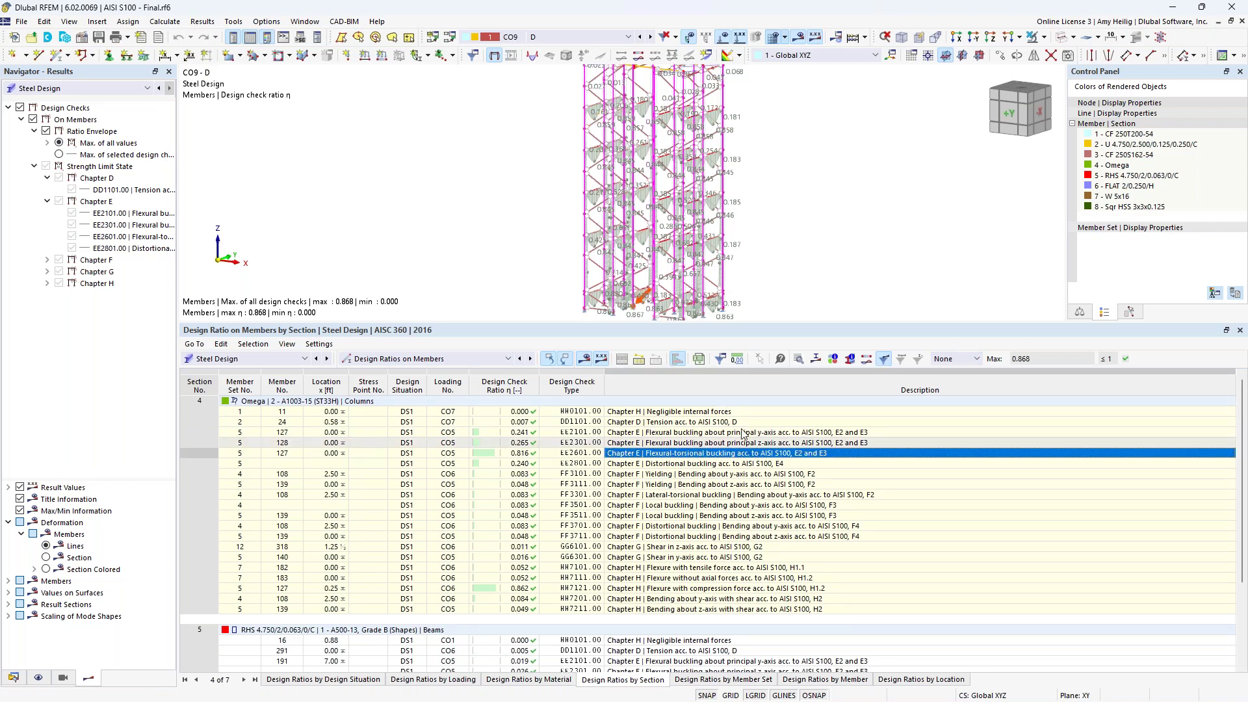
left_click(798, 360)
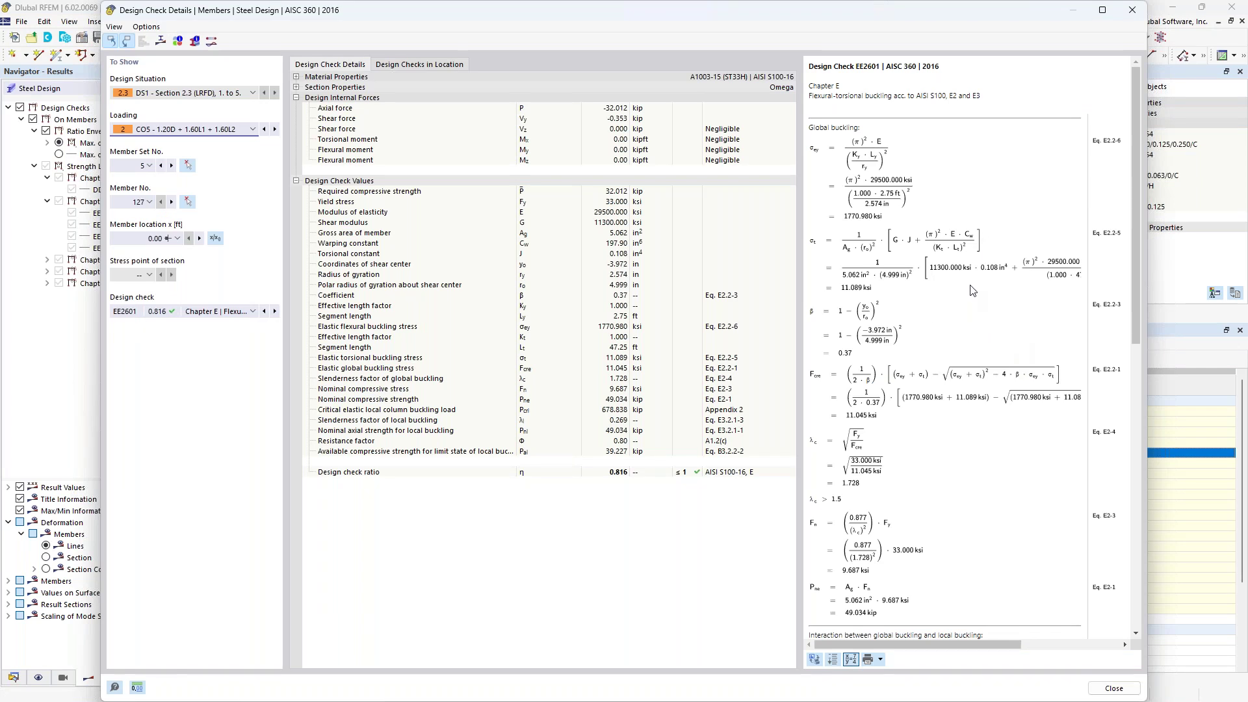
scroll(972, 290, "up", 3, "ctrl")
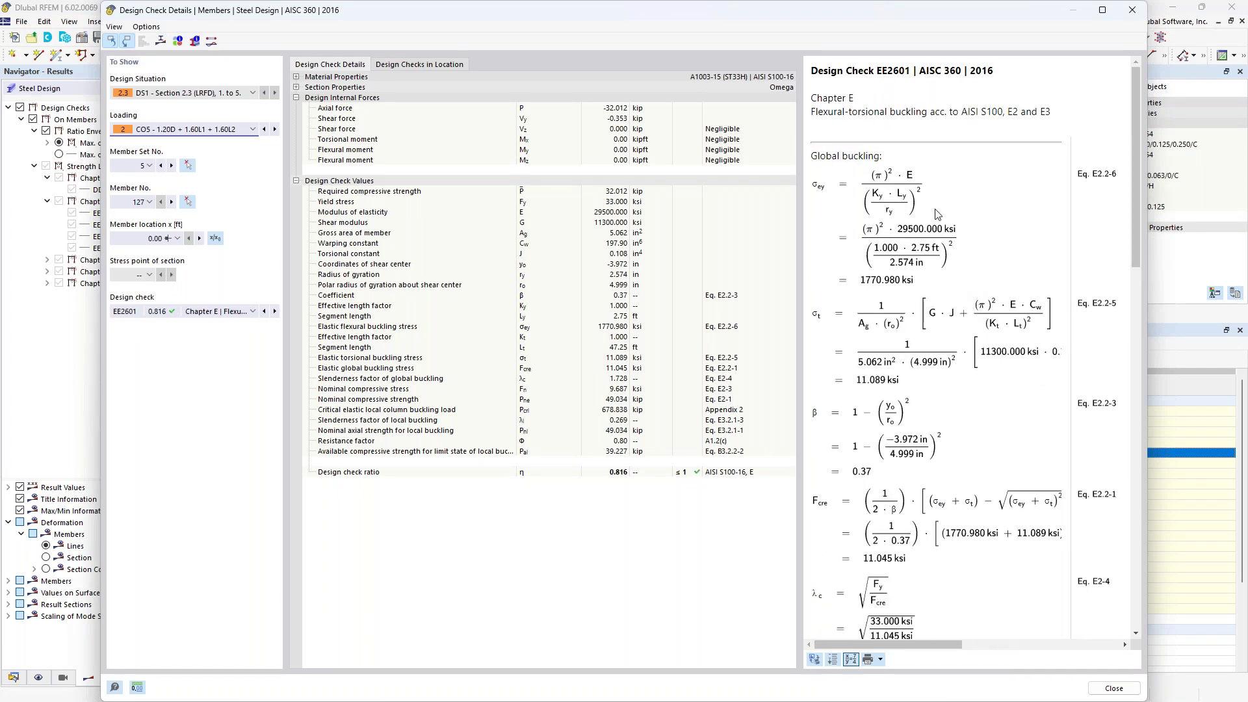
scroll(904, 261, "down", 3)
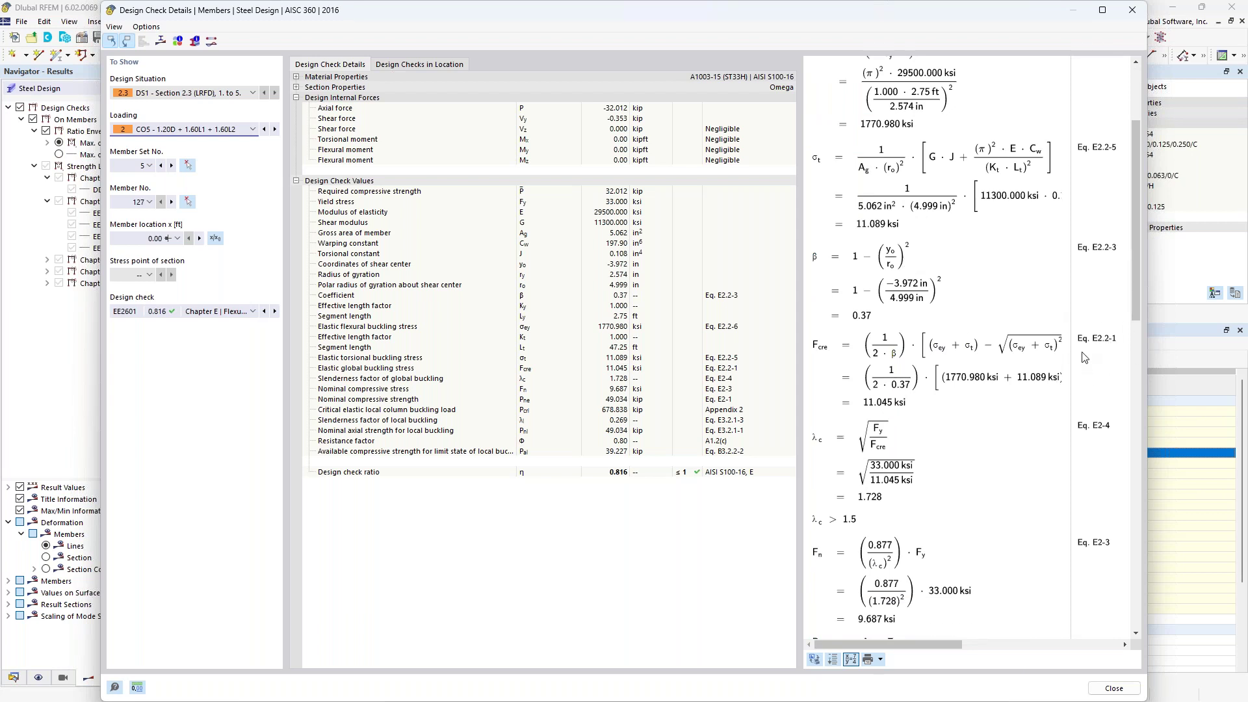
scroll(954, 379, "down", 13)
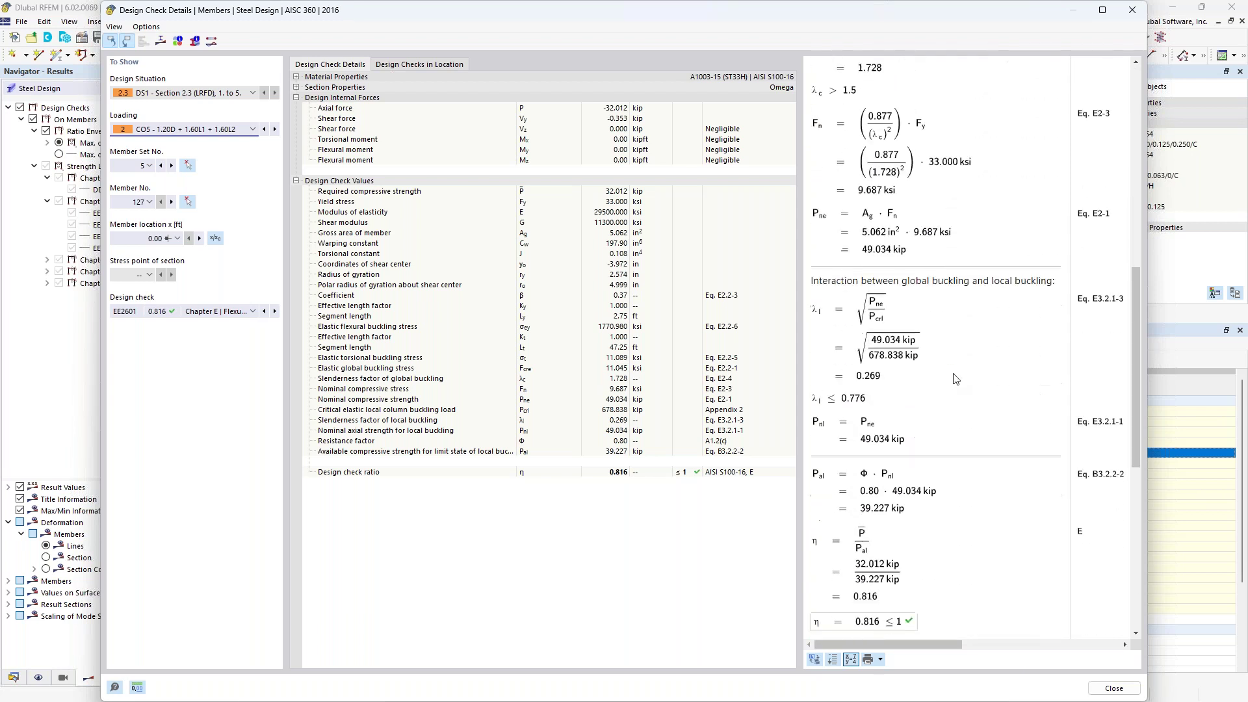
scroll(952, 382, "down", 2)
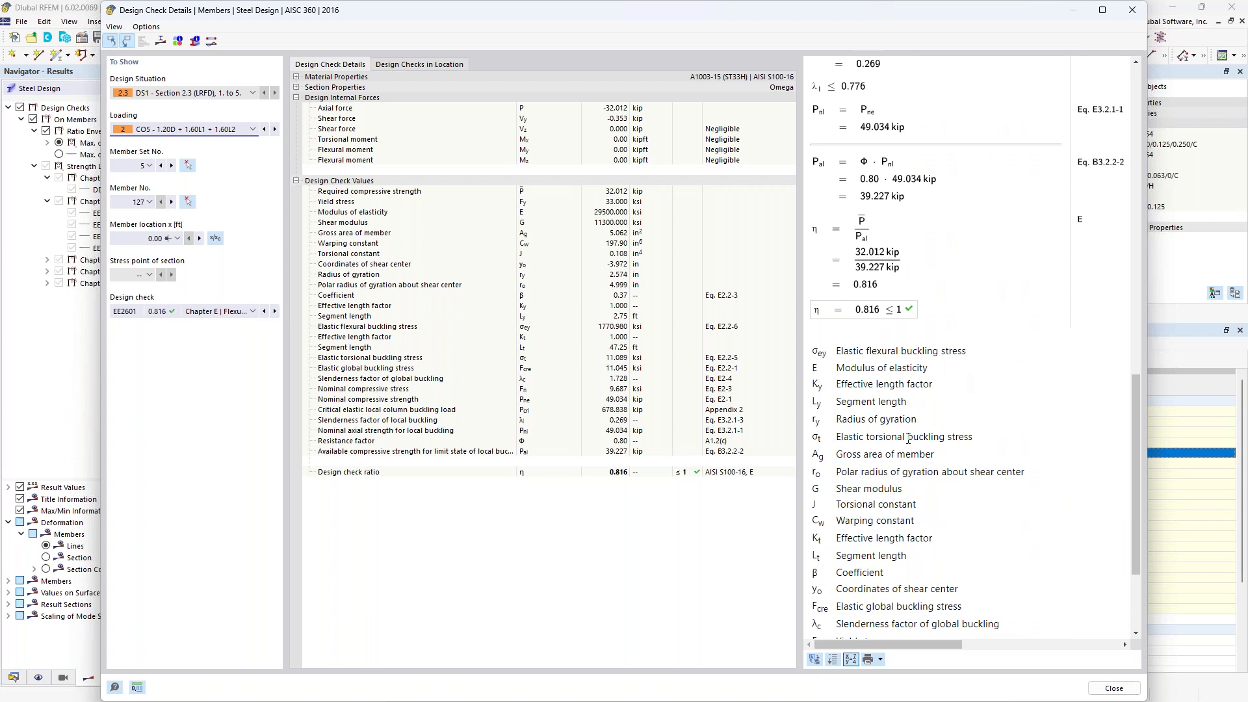
scroll(909, 440, "up", 1)
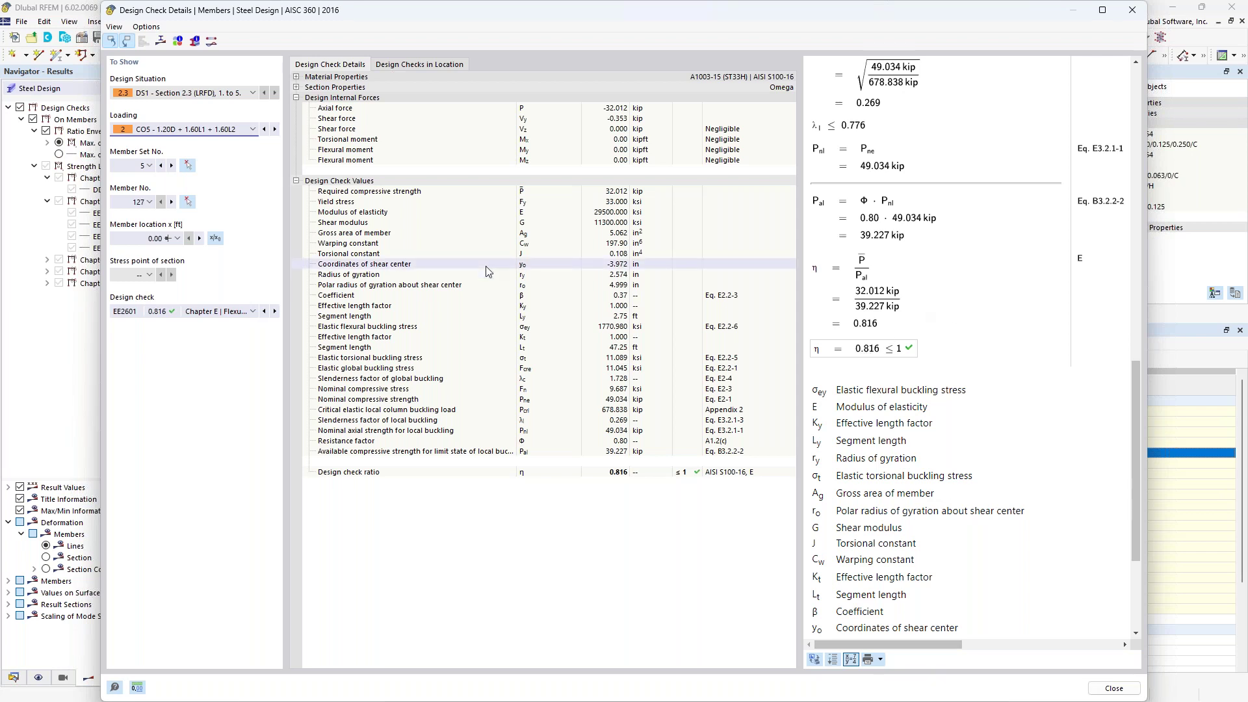
Step: Switch the details to check EE2101, flexural buckling about the principal y-axis, and read its formulas
left_click(254, 311)
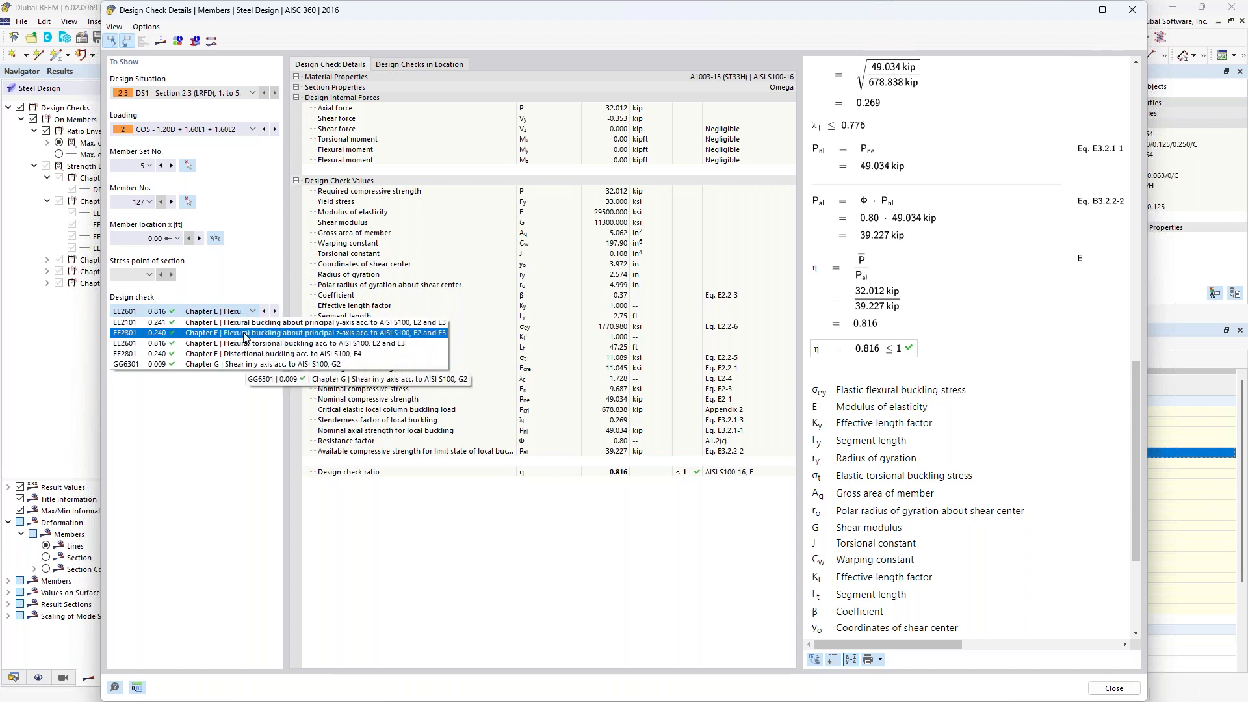
left_click(246, 323)
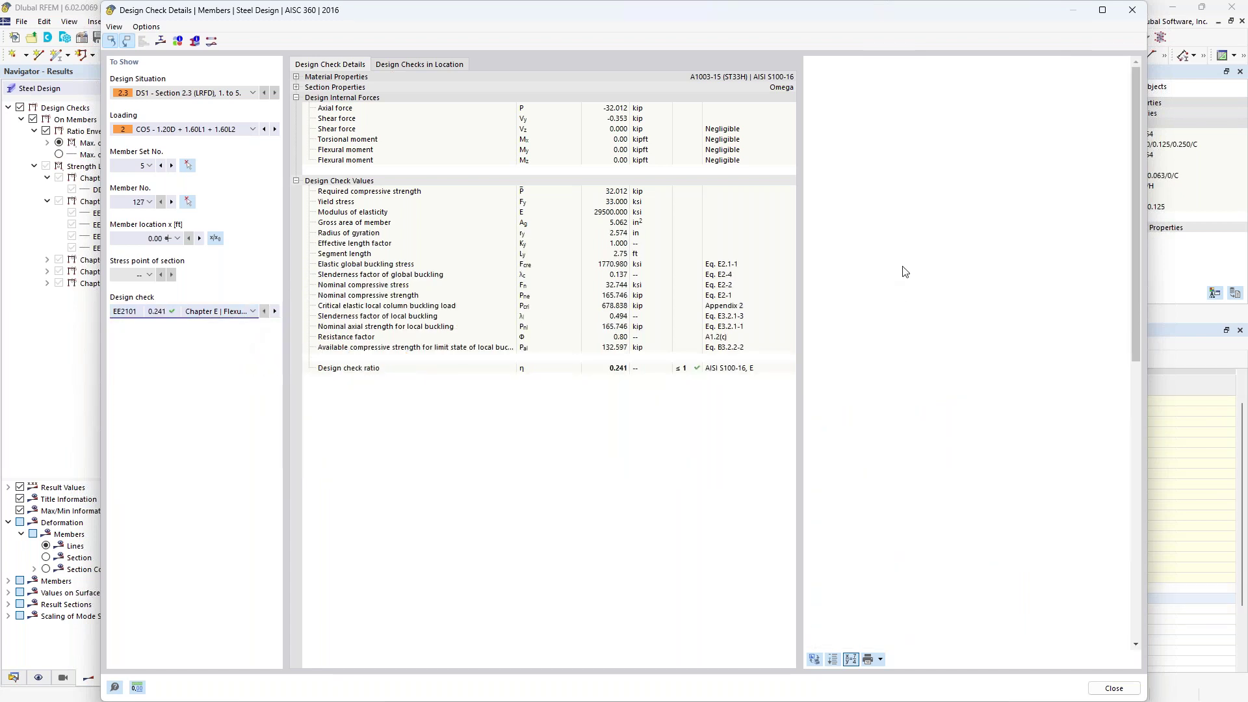
scroll(903, 272, "down", 3)
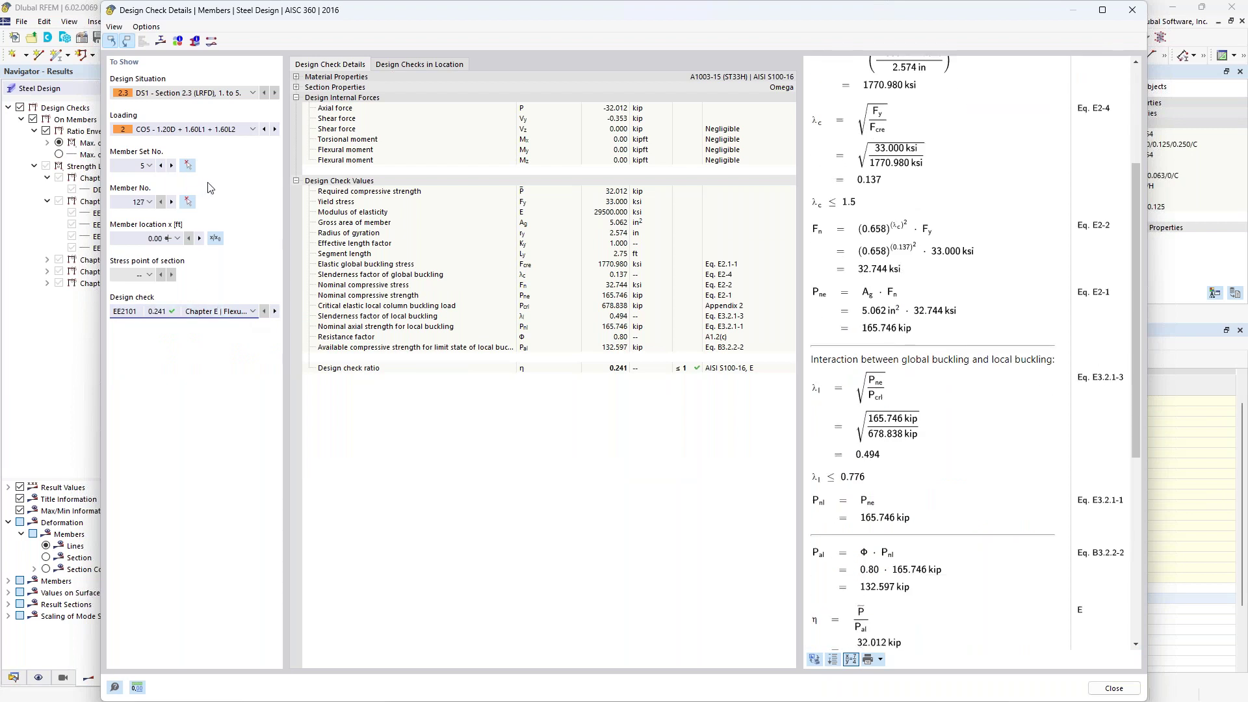
Step: Open the section result diagrams for member 127 and display the total normal stress
left_click(161, 41)
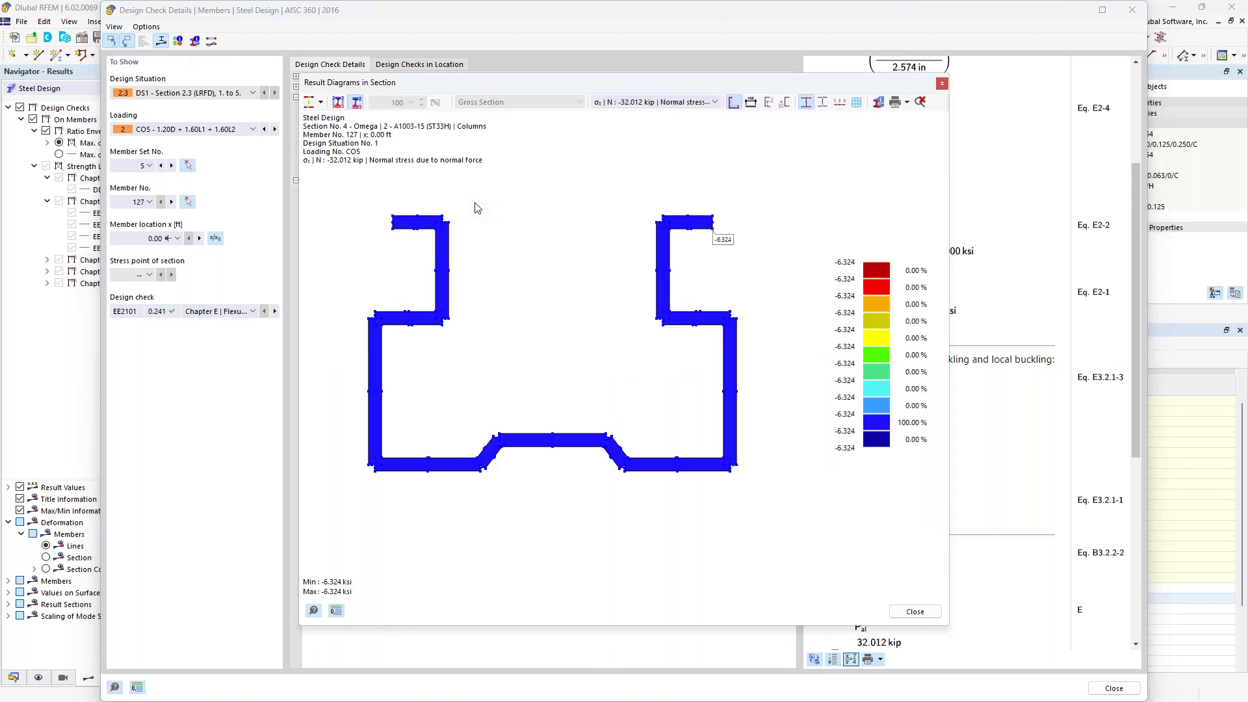
left_click(321, 103)
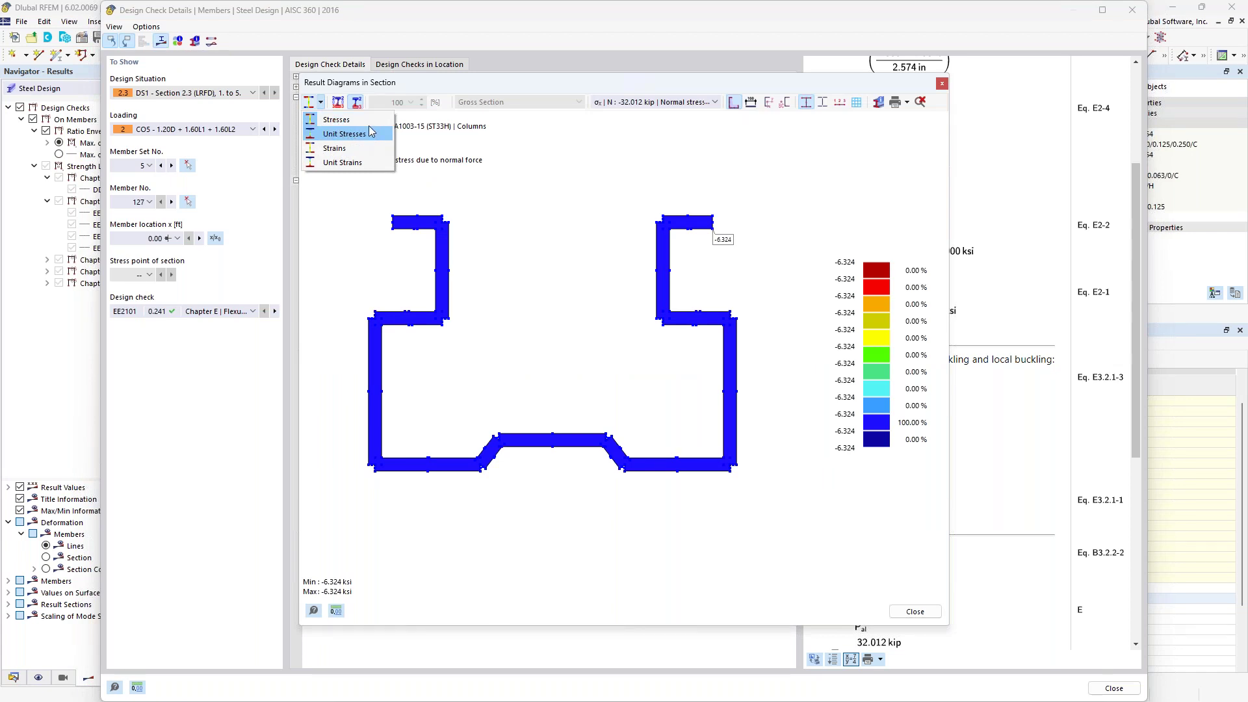
left_click(730, 164)
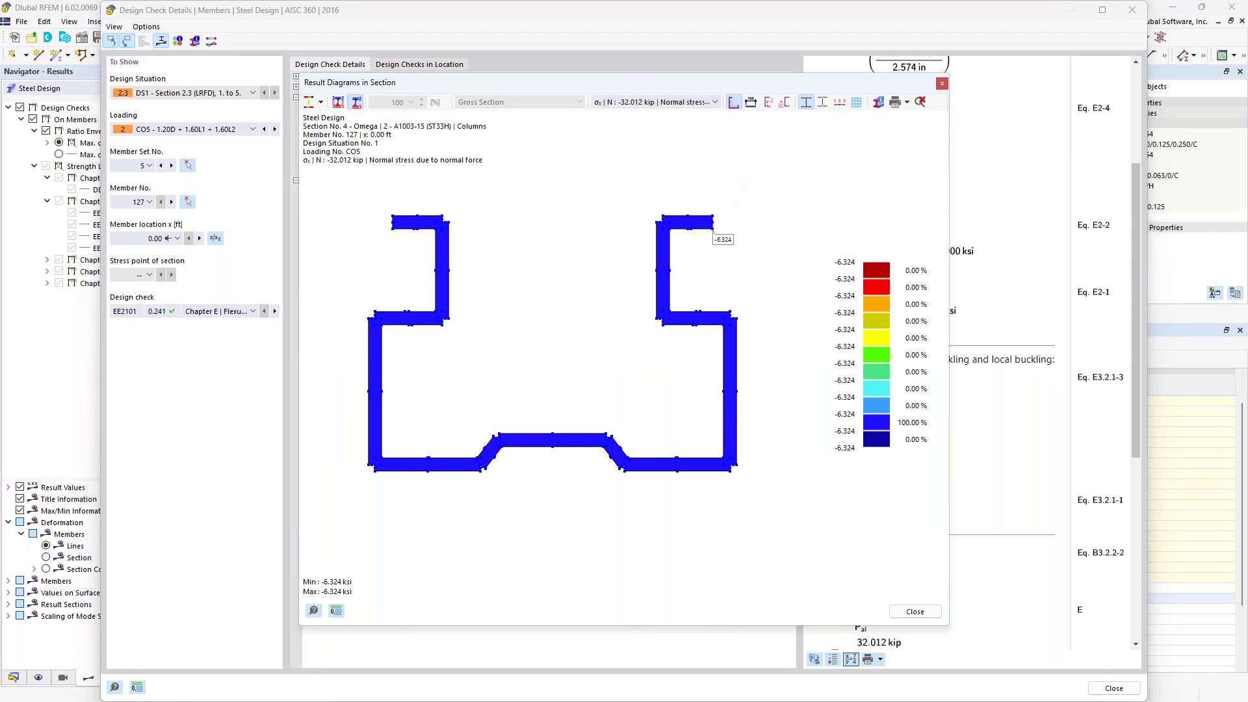
left_click(715, 103)
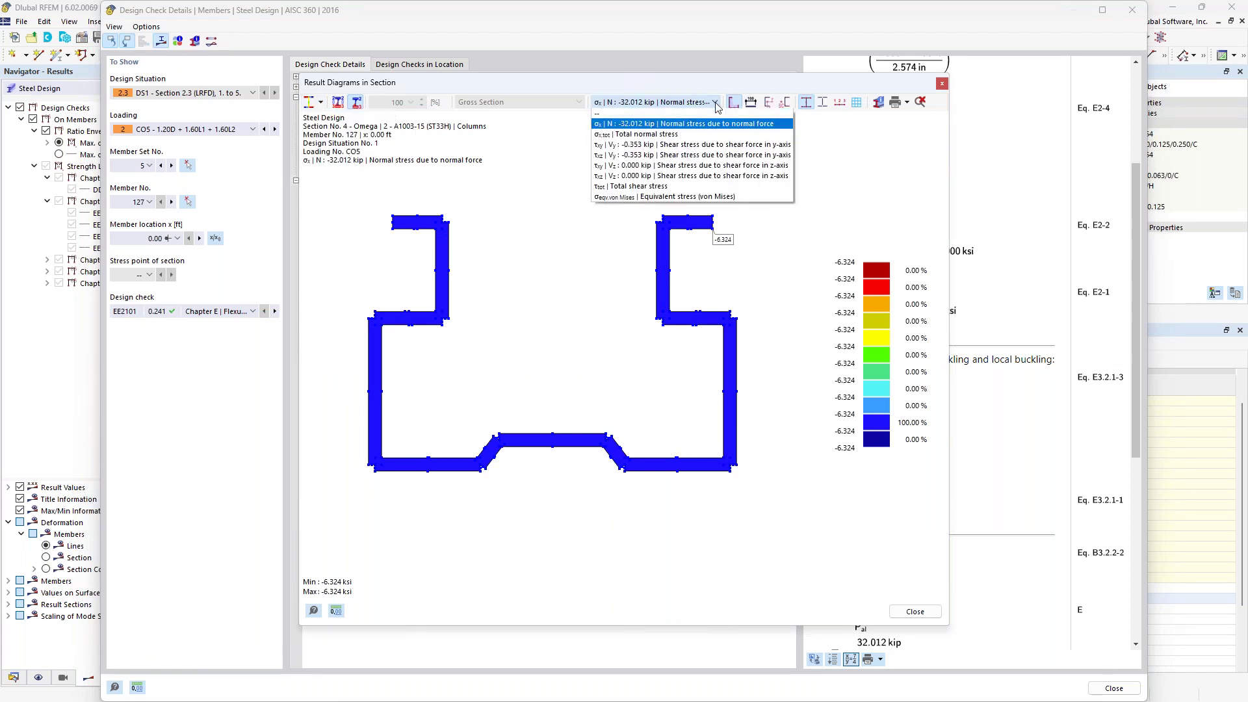
left_click(688, 136)
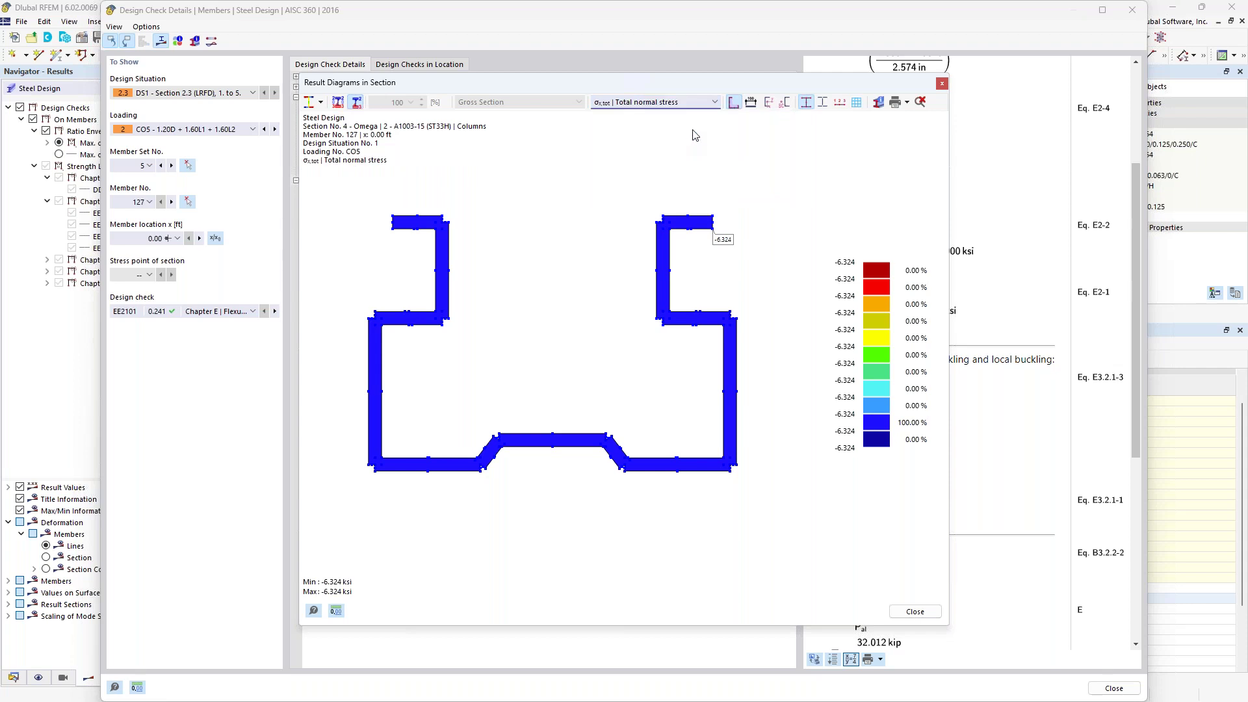
Step: View the total shear stress and the von Mises equivalent stress in the section, and close the diagram and check details
left_click(715, 104)
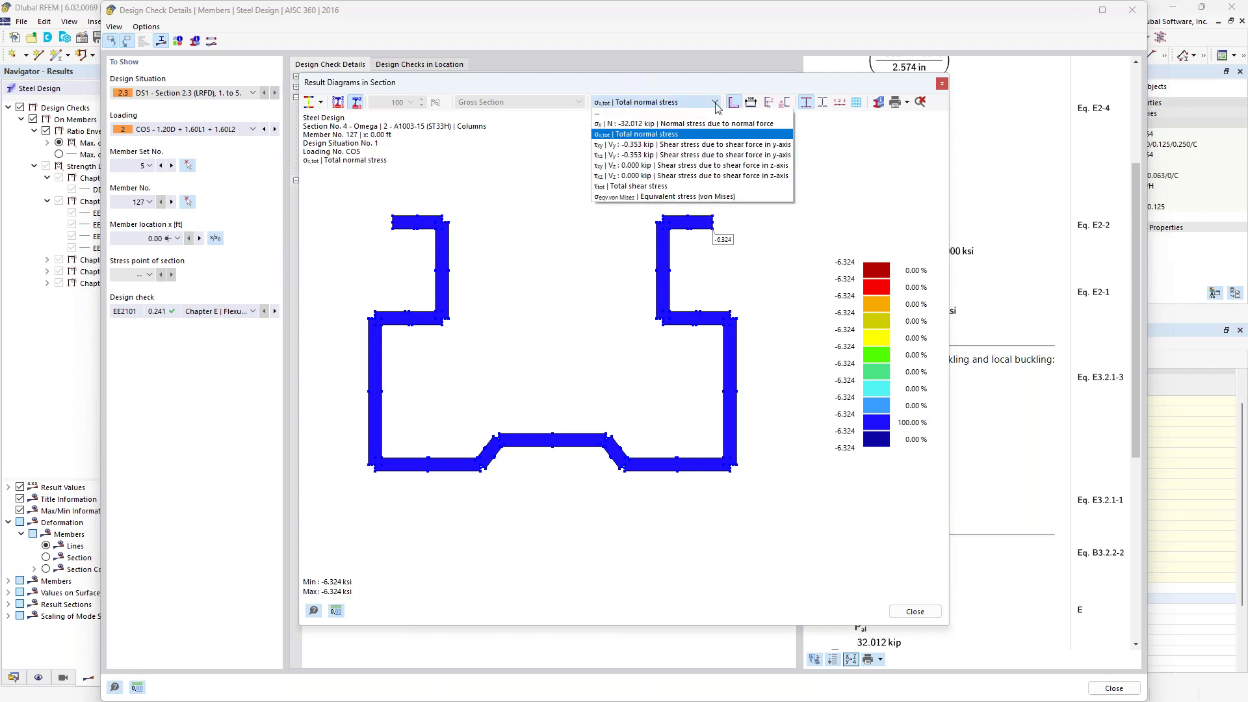
left_click(681, 187)
left_click(716, 103)
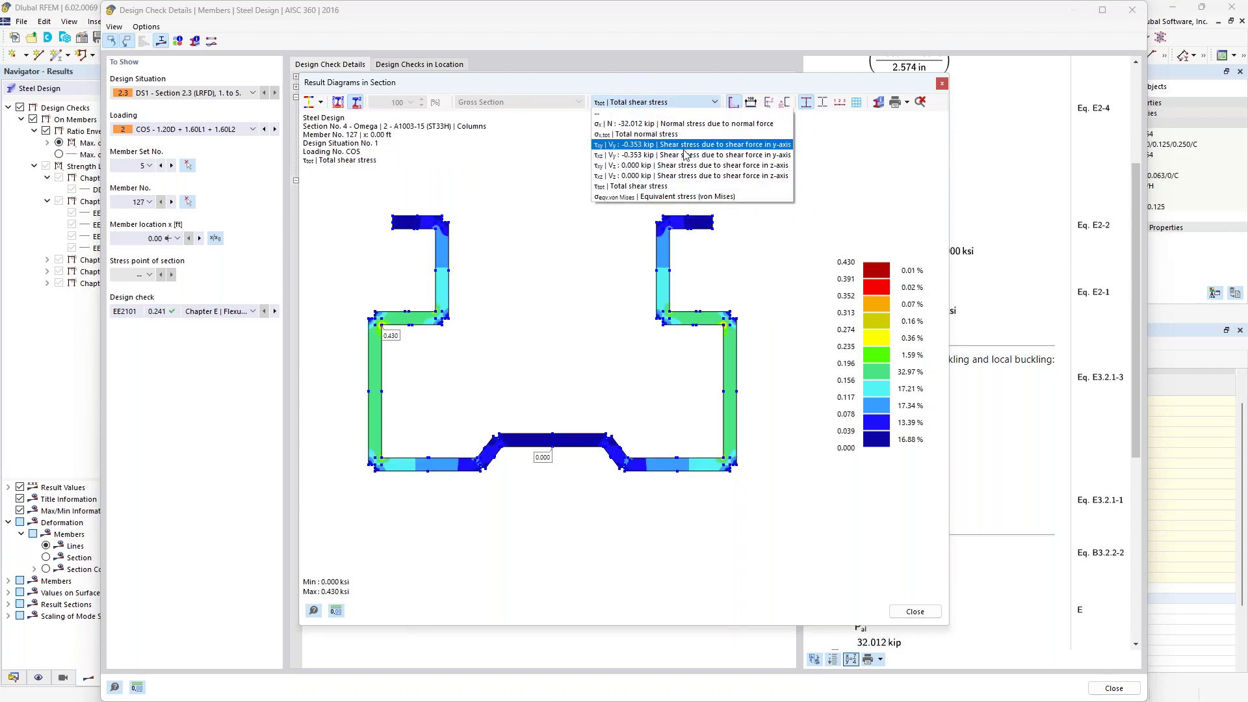
left_click(667, 196)
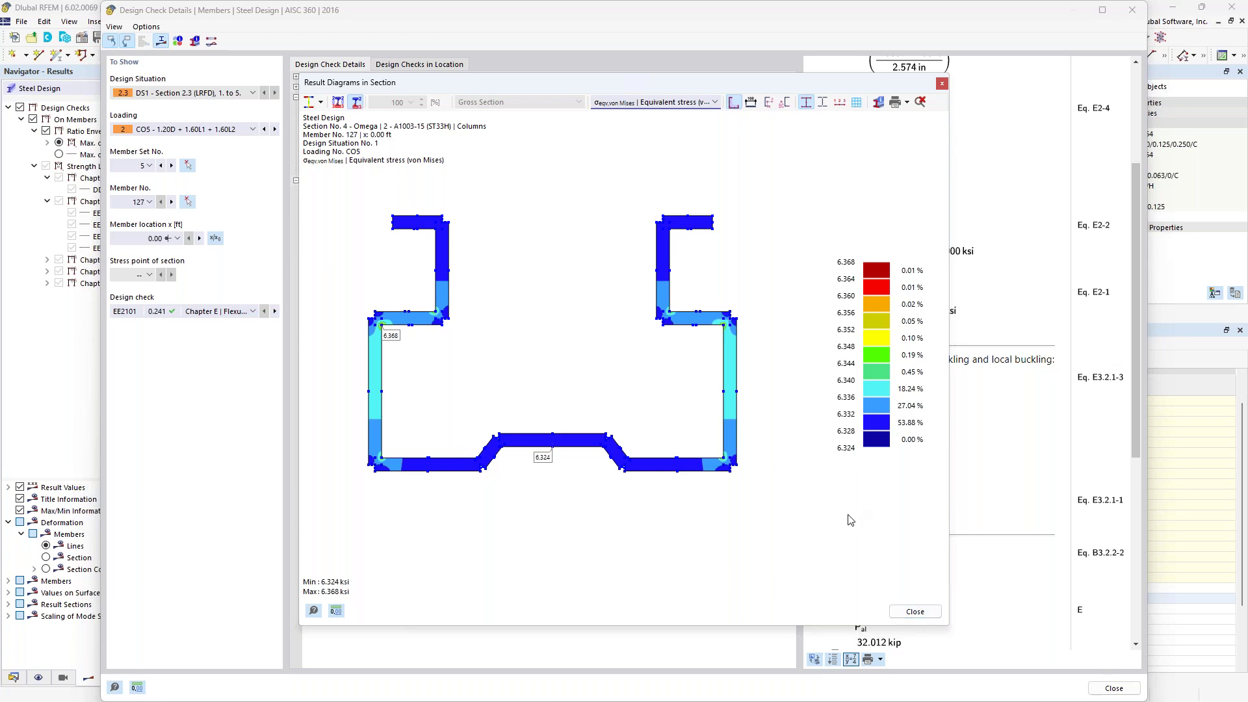
left_click(914, 610)
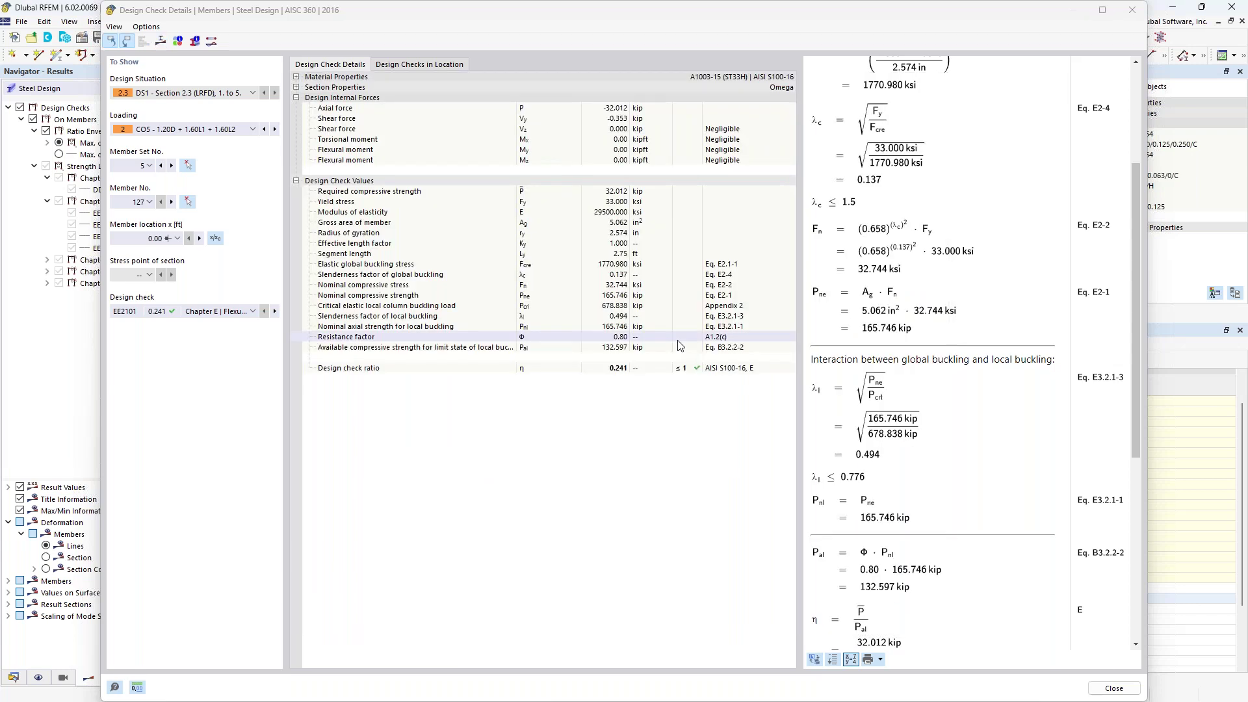
left_click(1103, 691)
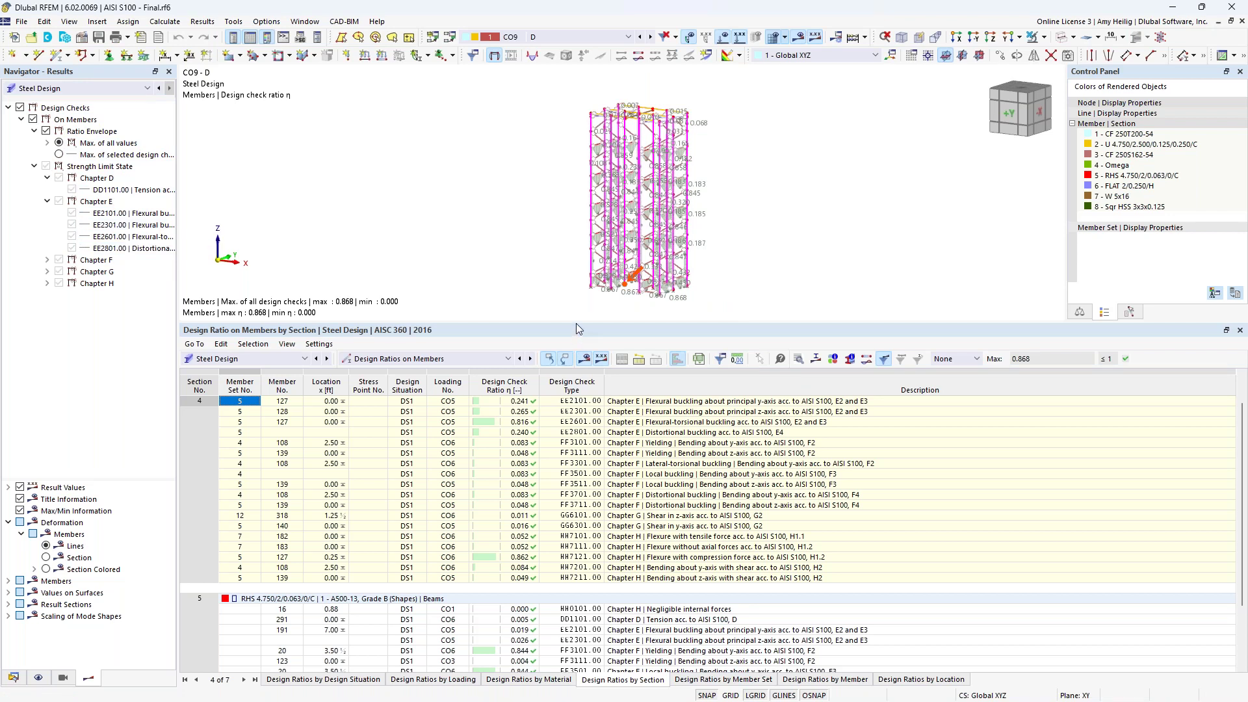
Step: Enlarge the model view by shrinking the results table, and list the individual Chapter F design checks
left_click_drag(576, 322, 576, 476)
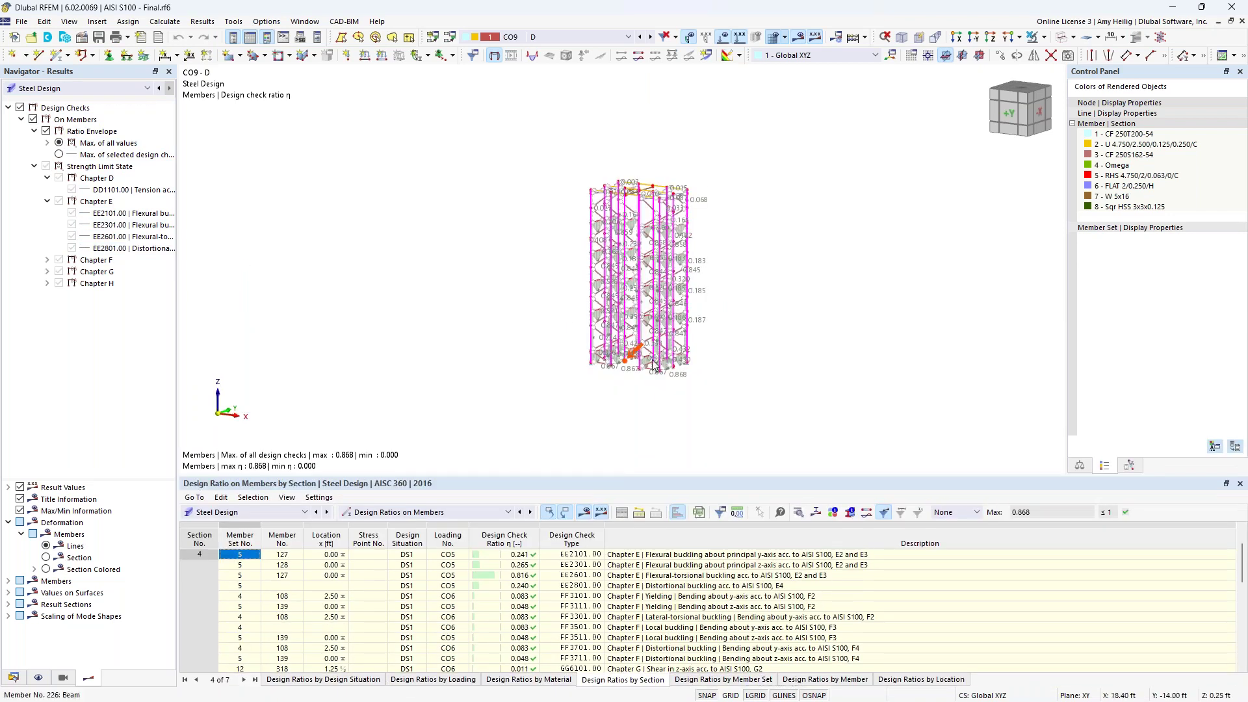
scroll(653, 309, "up", 3)
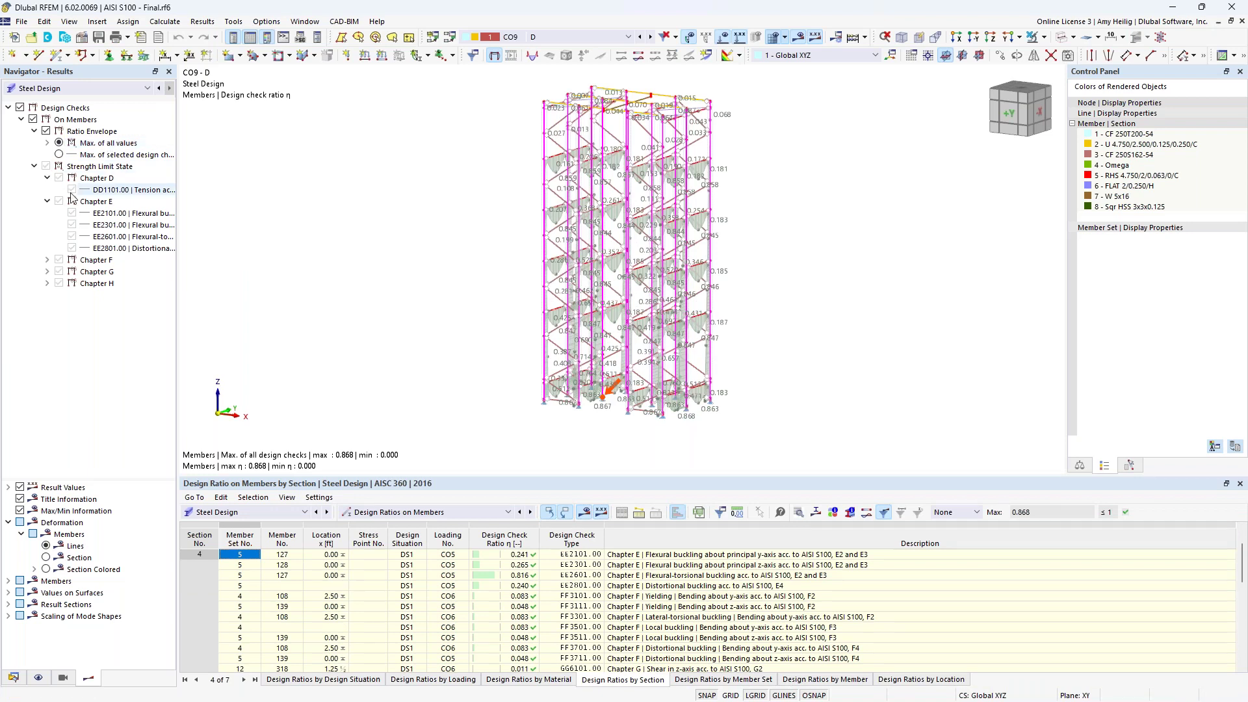
left_click(47, 260)
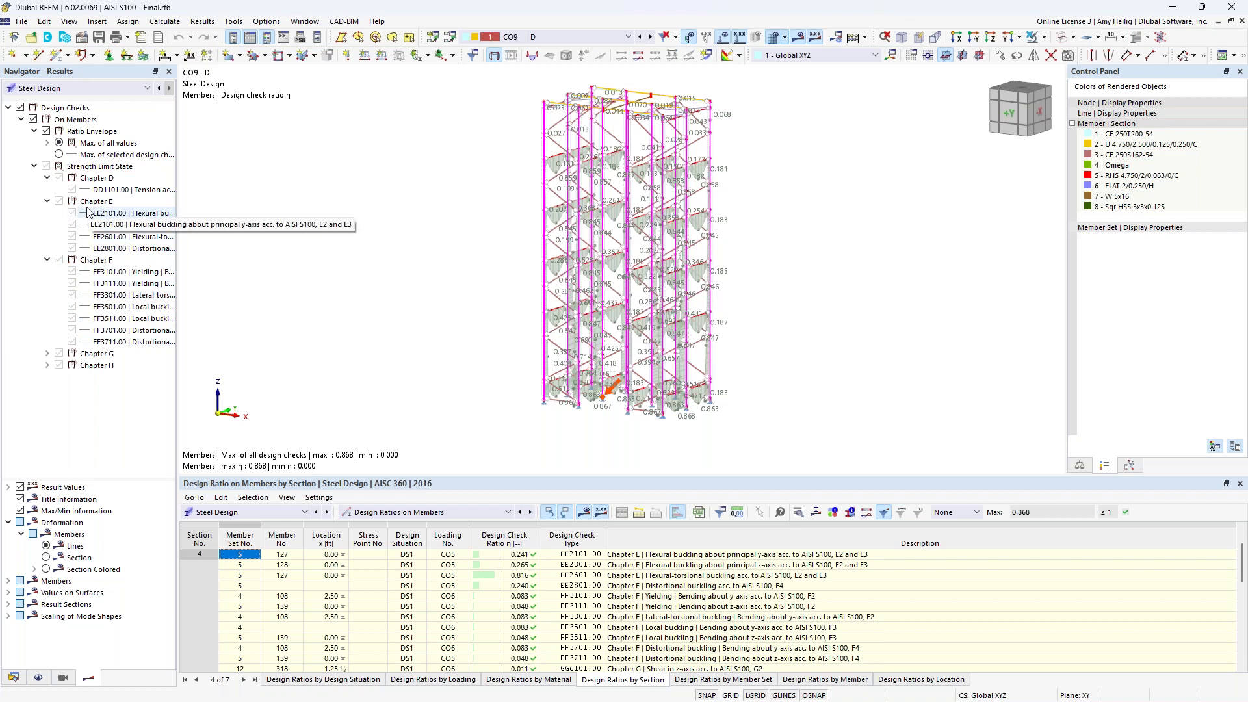
Step: Show the static analysis results for load combination CO5, 1.20D + 1.60L1 + 1.60L2, with imperfections and loads hidden
left_click(75, 88)
left_click(75, 101)
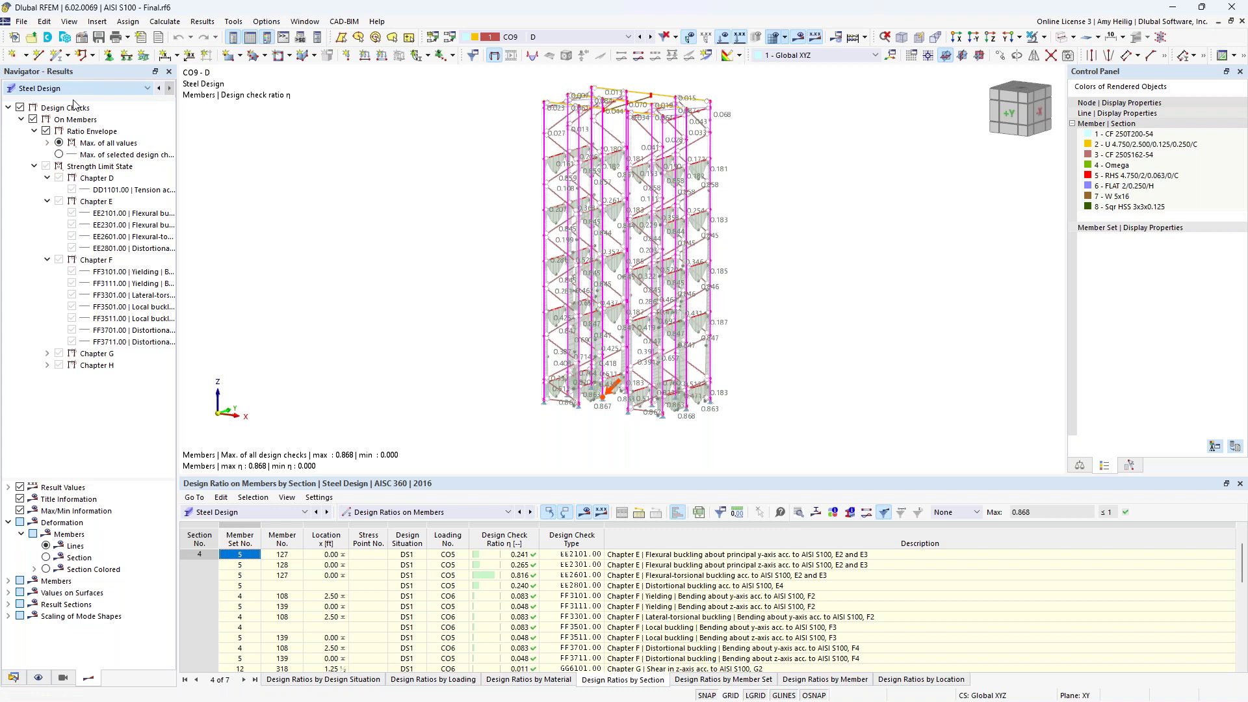
left_click(553, 37)
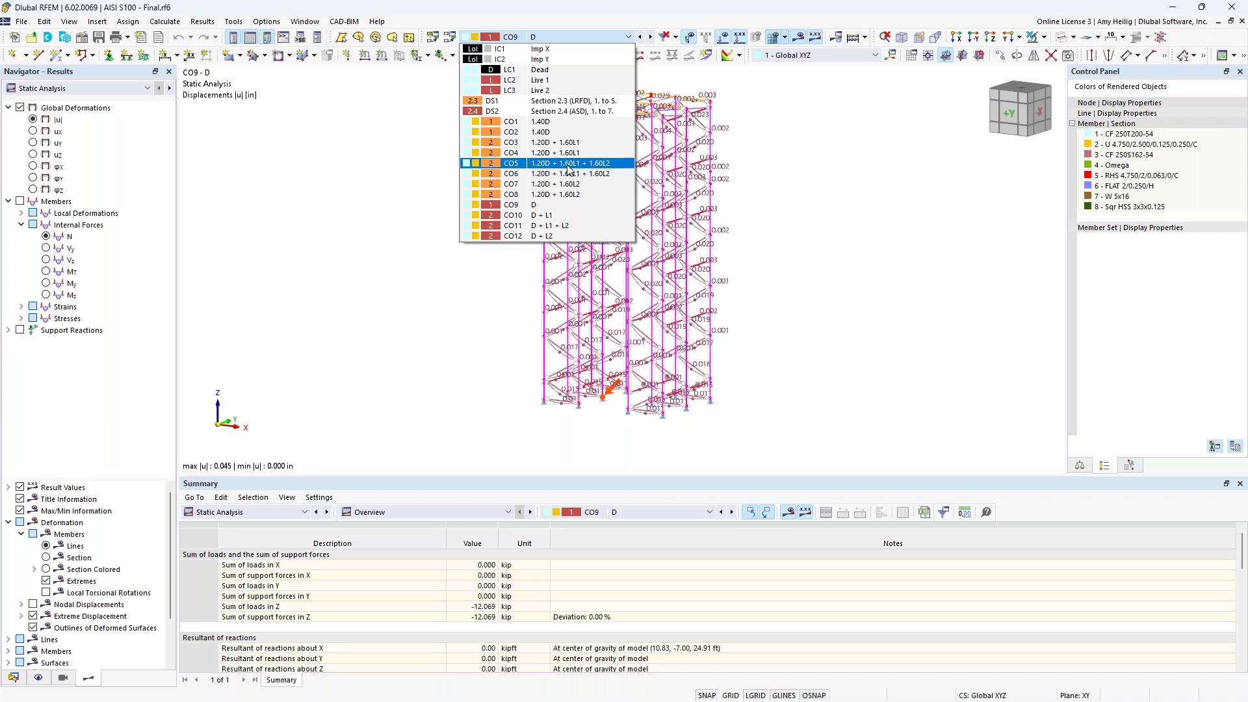
left_click(567, 165)
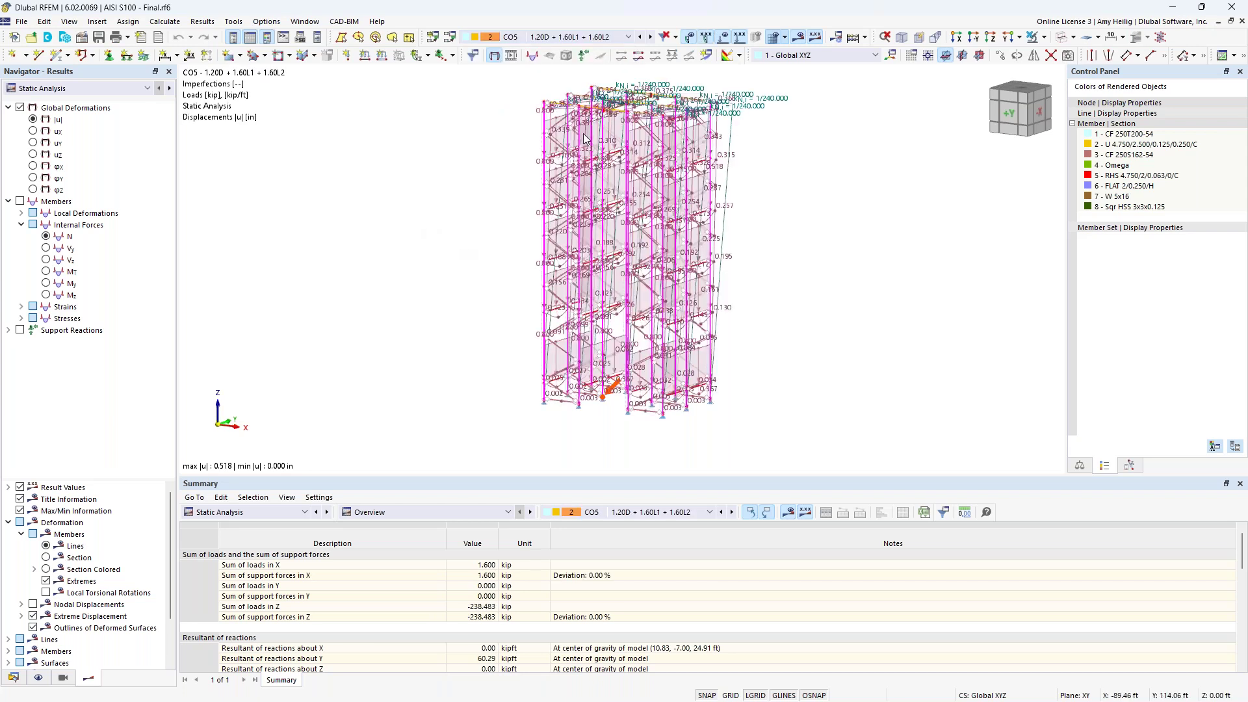
left_click(690, 39)
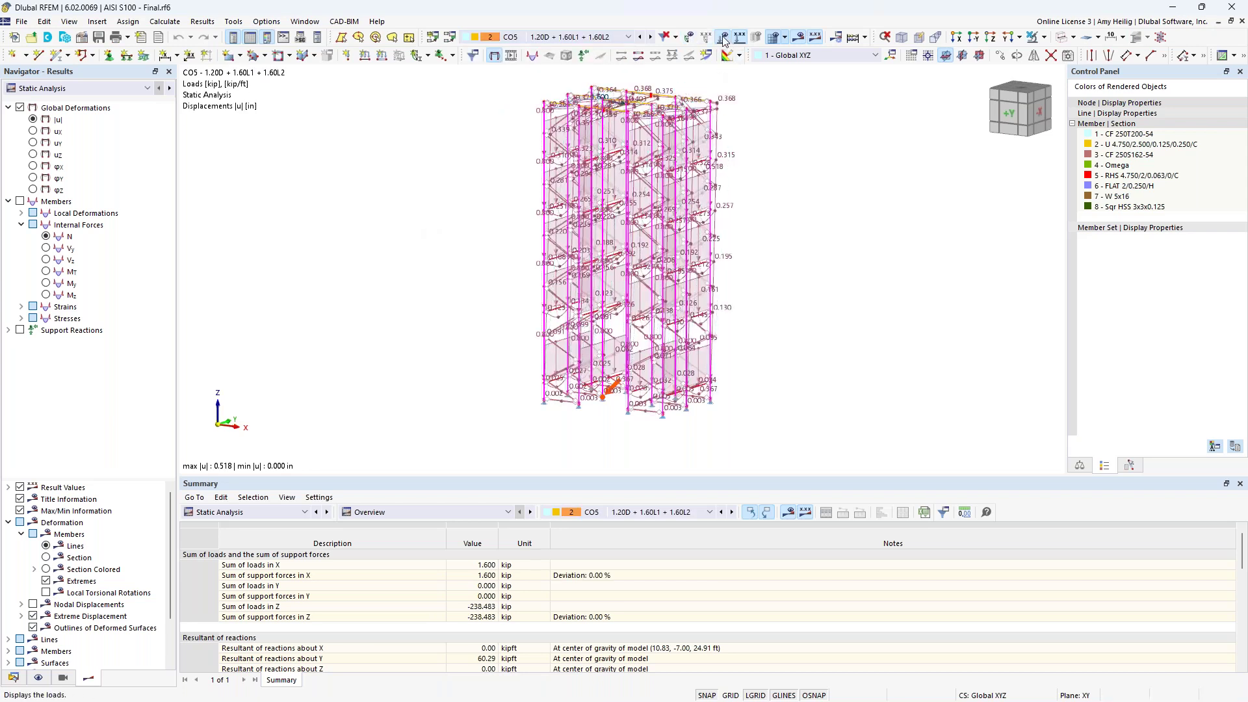
left_click(685, 36)
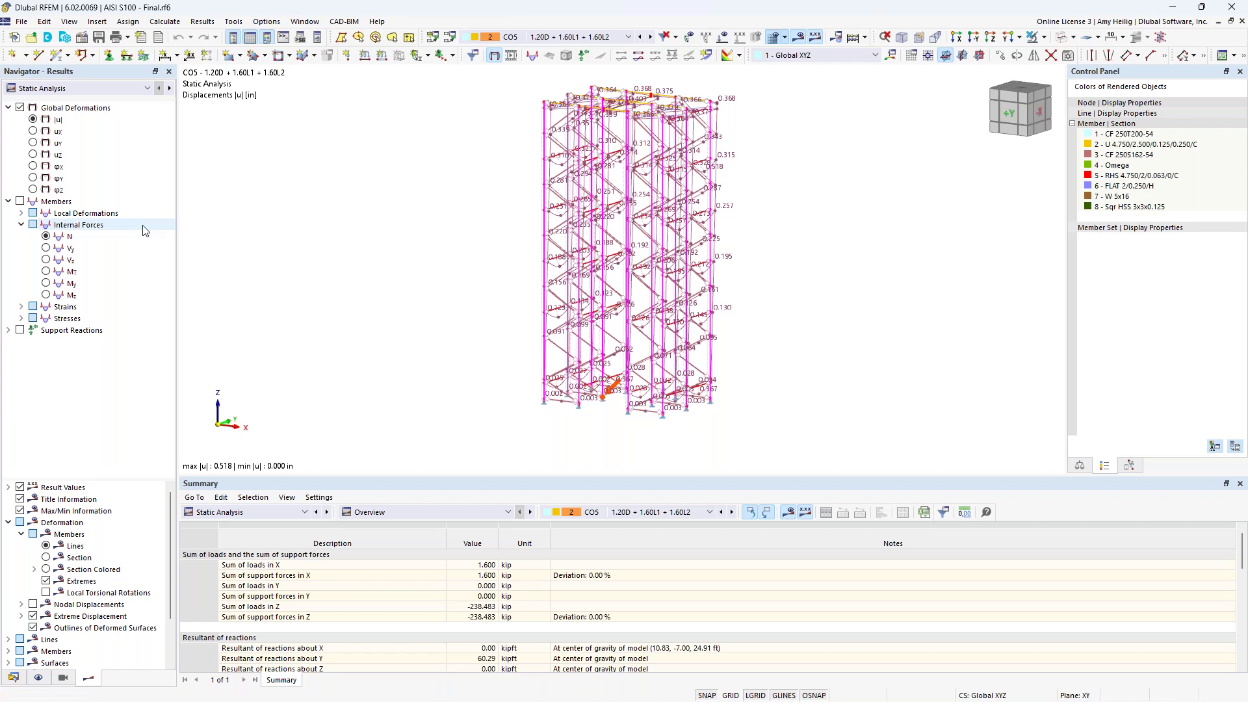
Step: Render the global deformations as colored sections, and switch the results to the members' axial force N
left_click(46, 569)
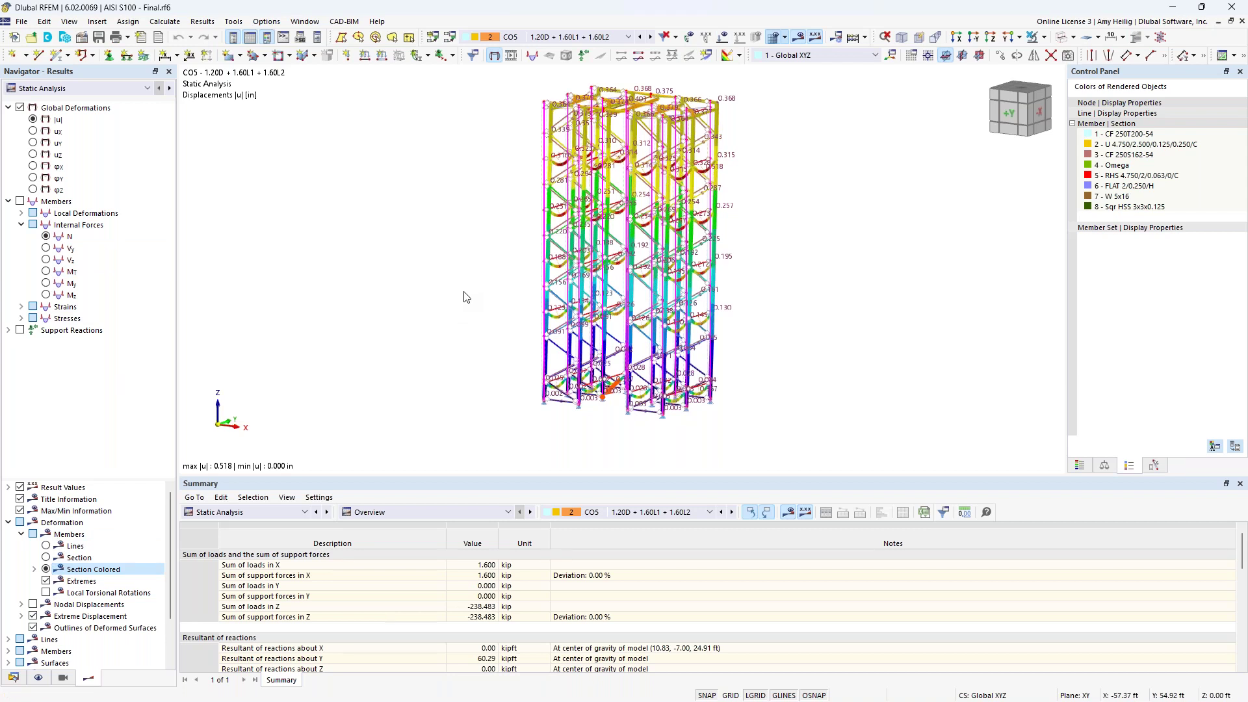
left_click(20, 202)
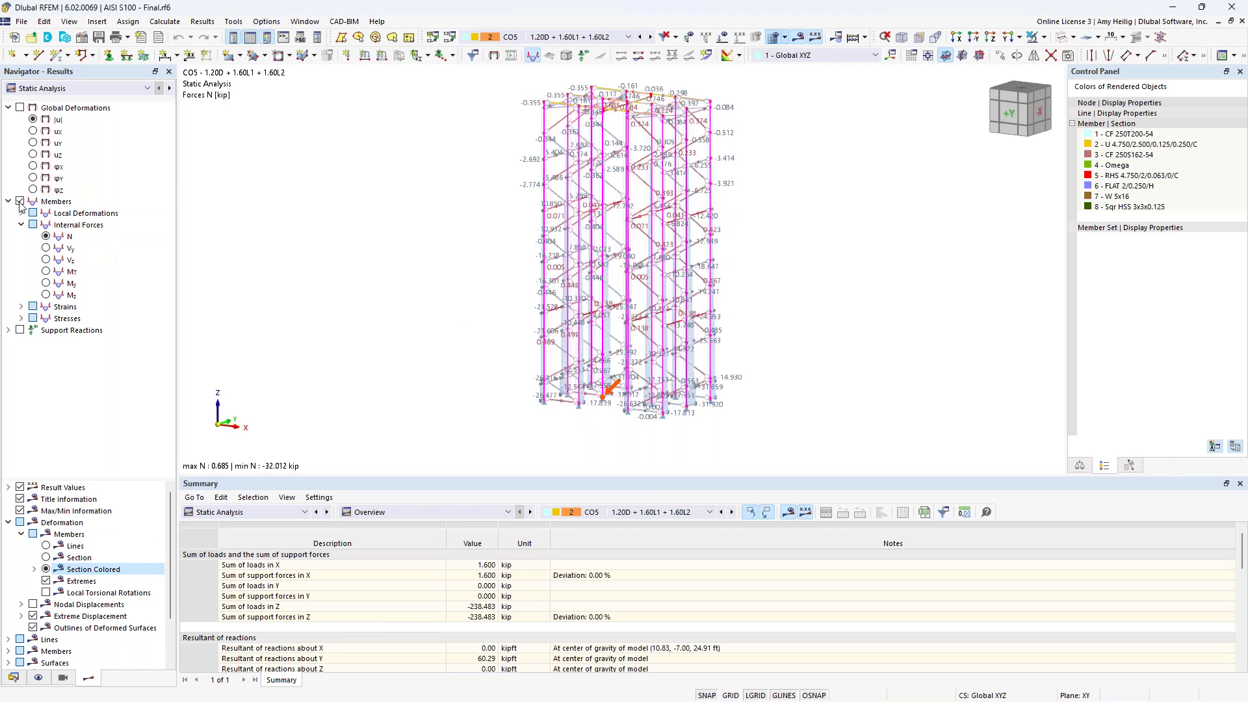
Step: Display the members' shear force Vz, followed by their bending moment My, on the rack model
left_click(46, 261)
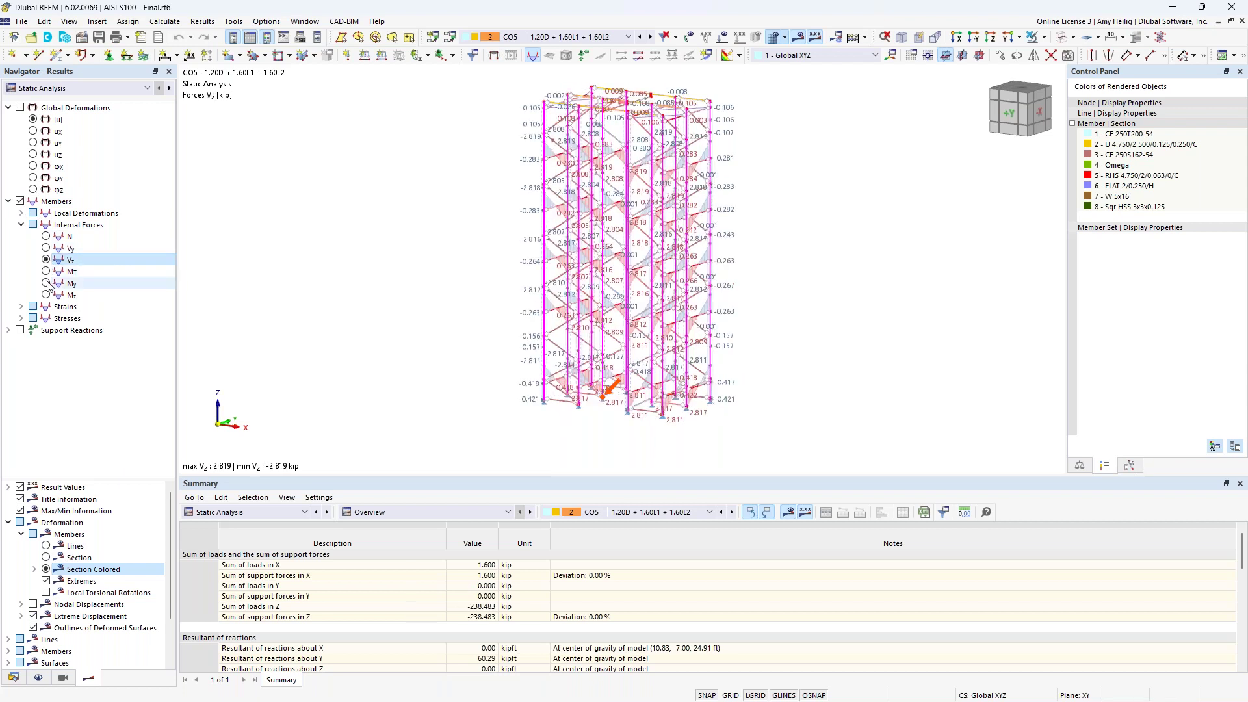
left_click(46, 284)
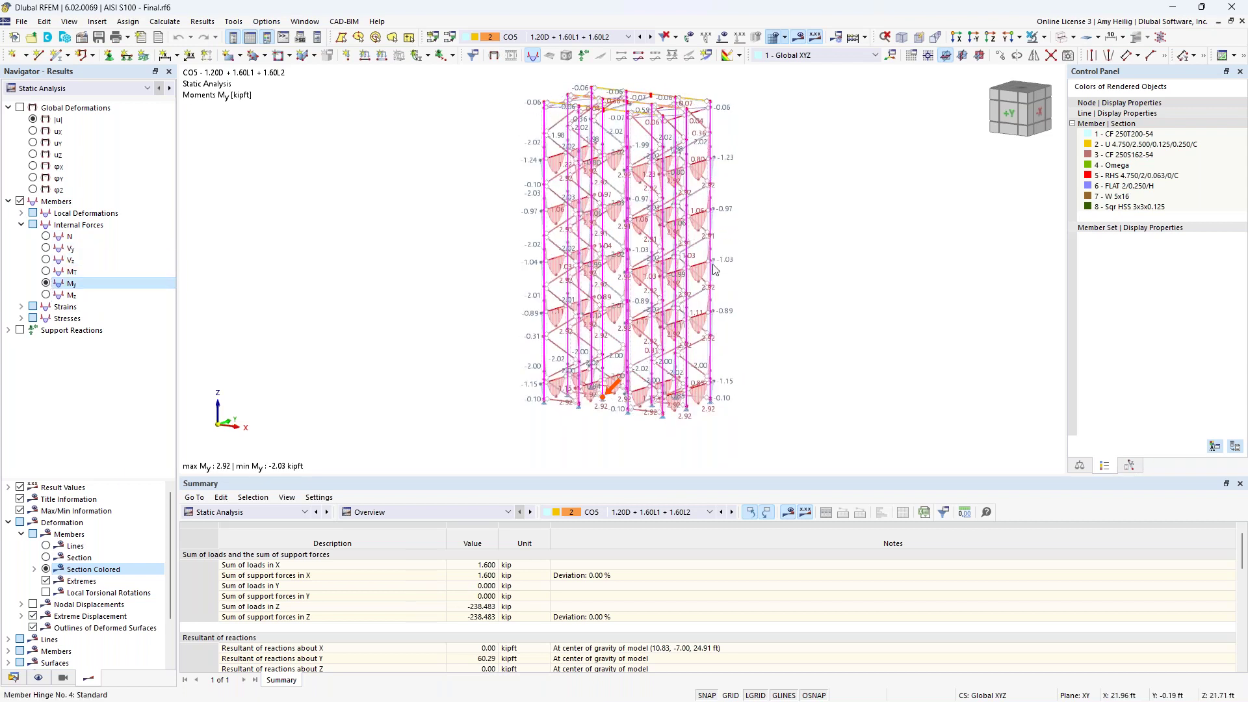
scroll(708, 264, "up", 5)
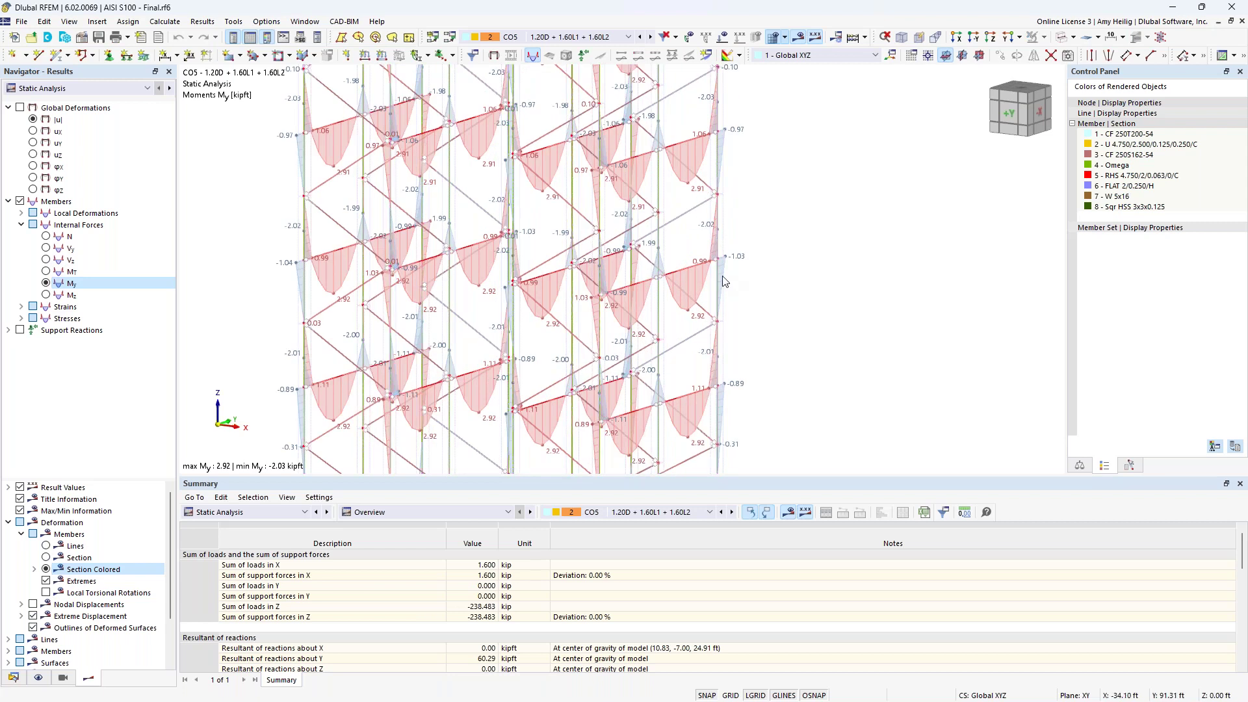
Step: Open the result diagrams of a horizontal rack beam and add the axial force N and shear force Vz
right_click(693, 266)
mouse_move(942, 311)
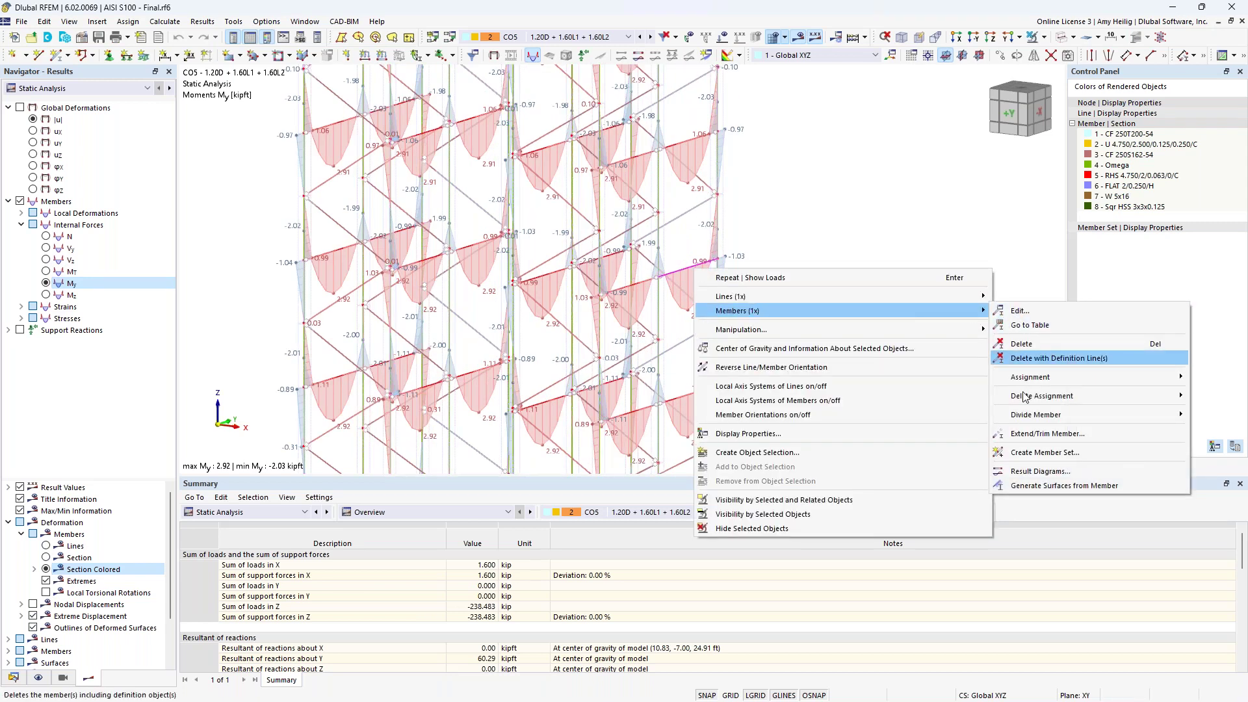
left_click(1029, 475)
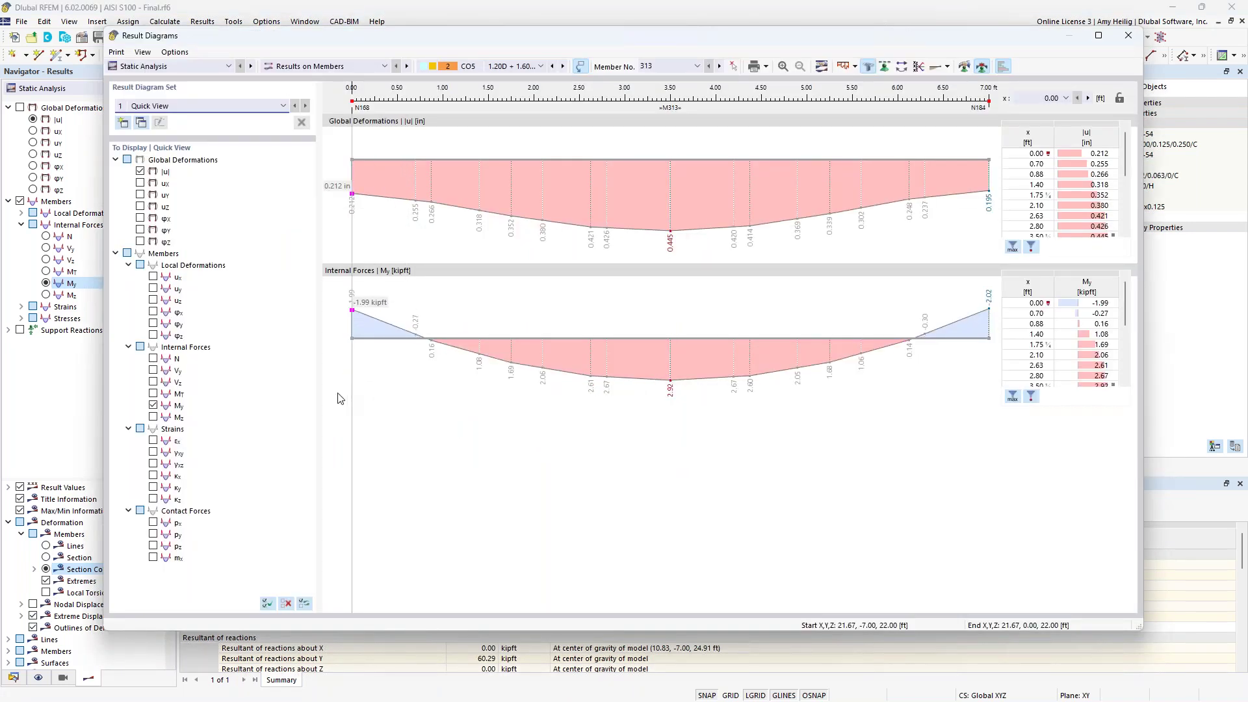
left_click(153, 358)
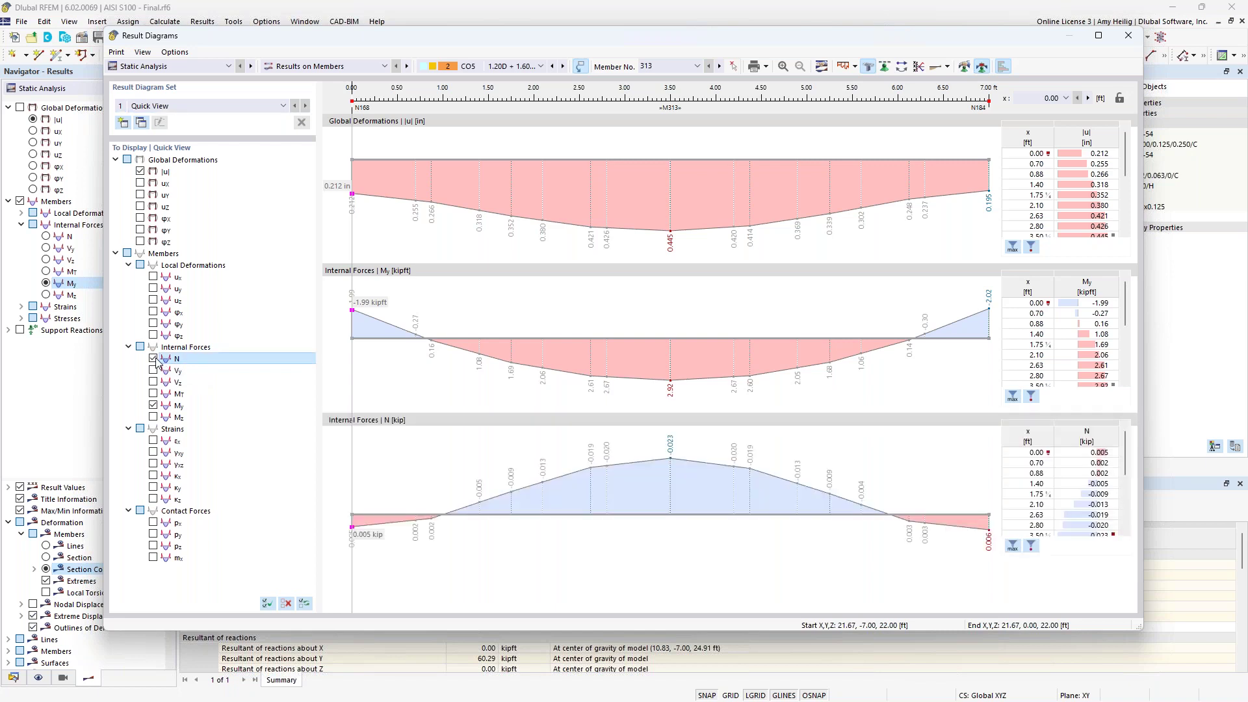
left_click(153, 381)
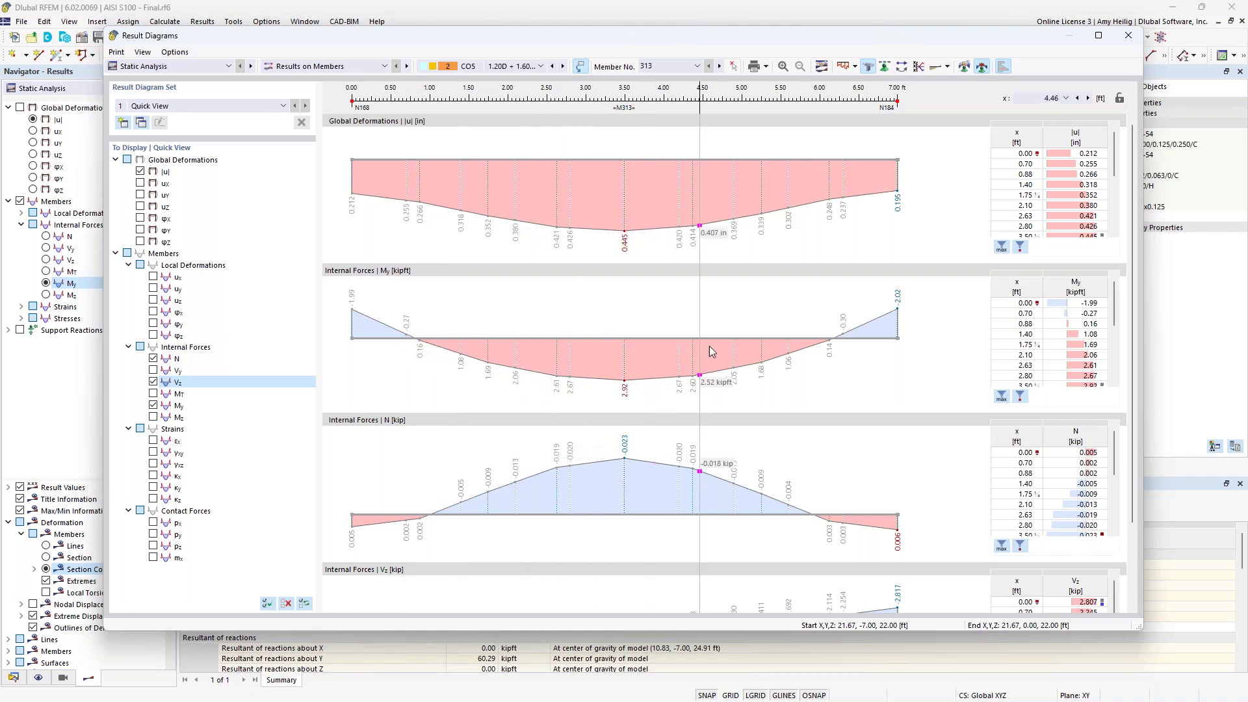
Step: Switch the beam's result diagrams to load combination CO3 and close them
left_click(526, 65)
left_click(510, 119)
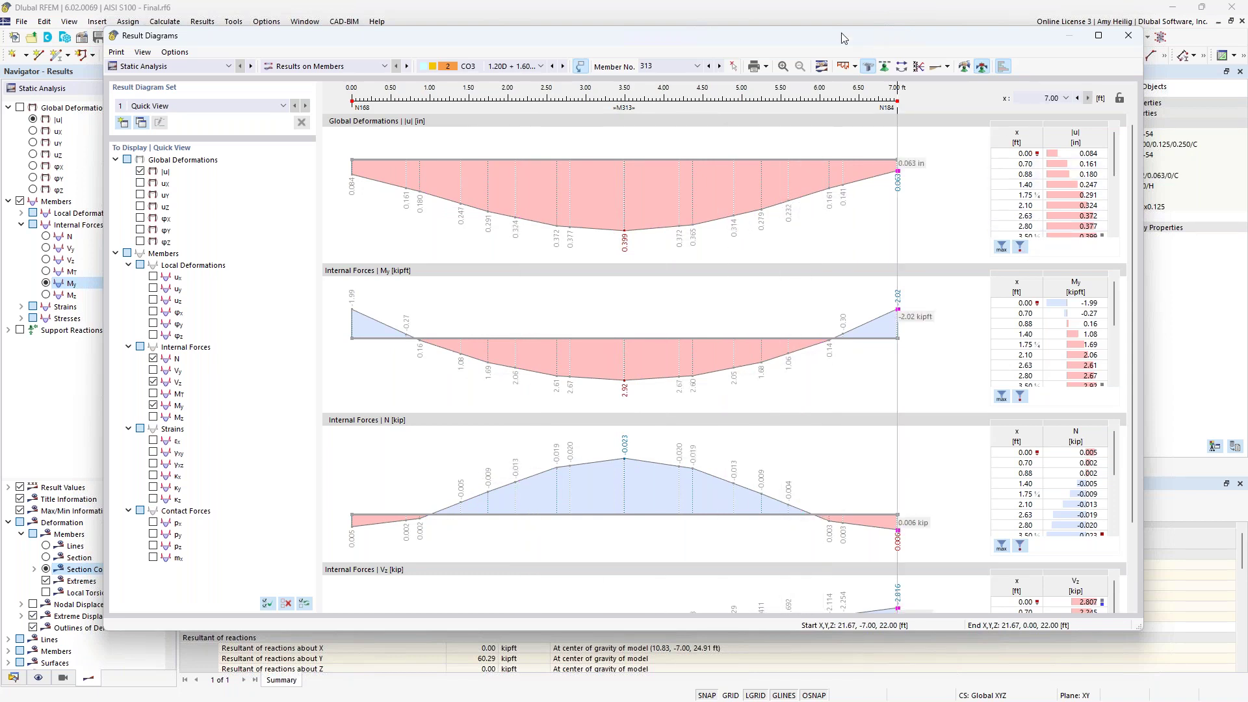
left_click_drag(793, 41, 761, 73)
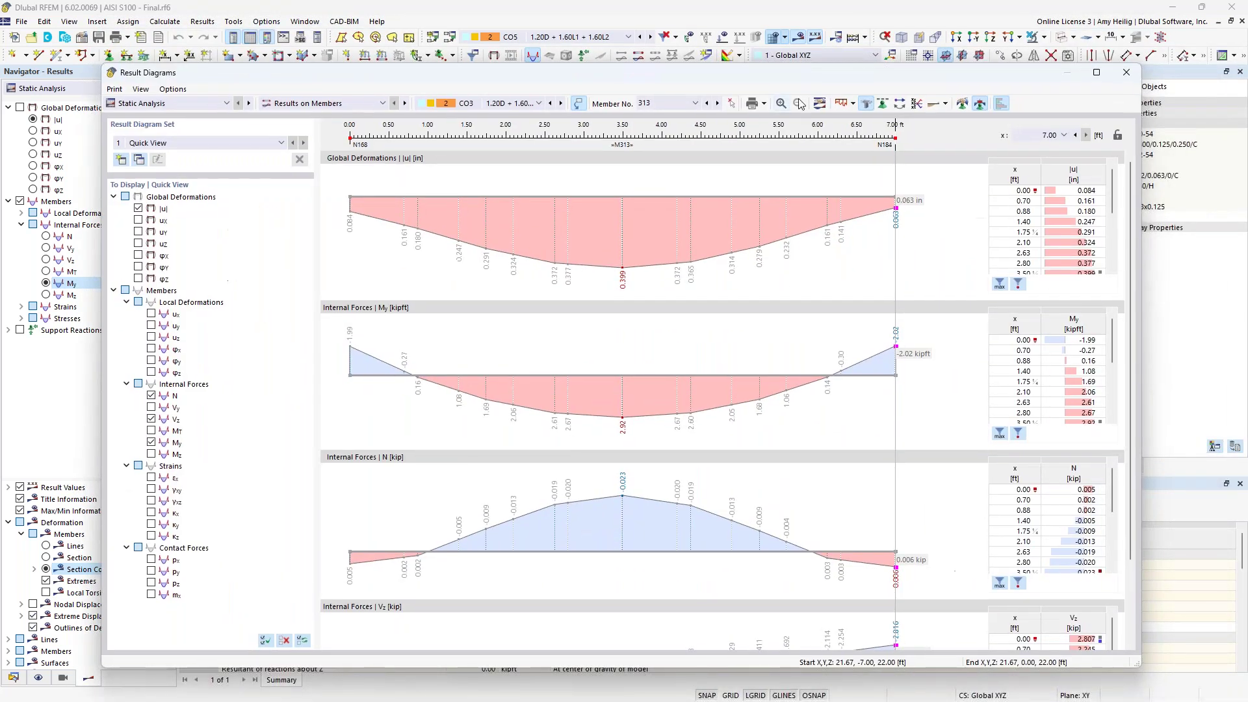
left_click(1126, 72)
Step: Enlarge the results table and list the static analysis internal forces by member
scroll(786, 292, "down", 5)
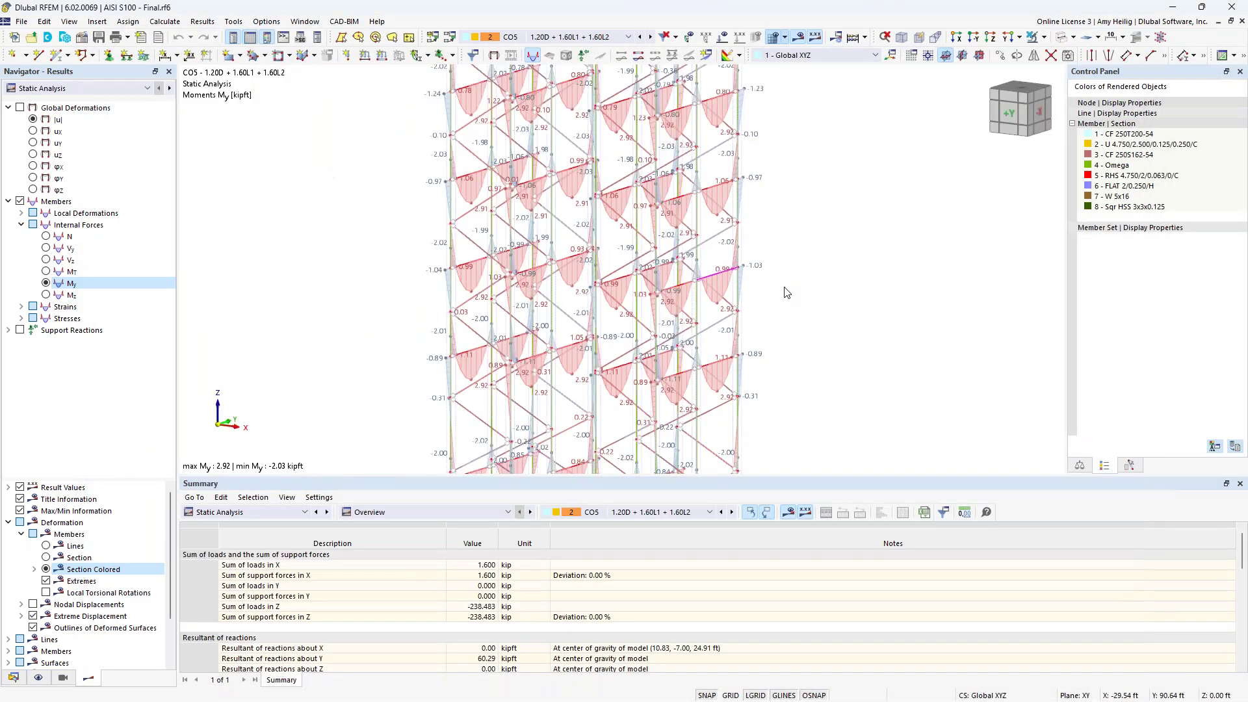
middle_click_drag(802, 329, 715, 297)
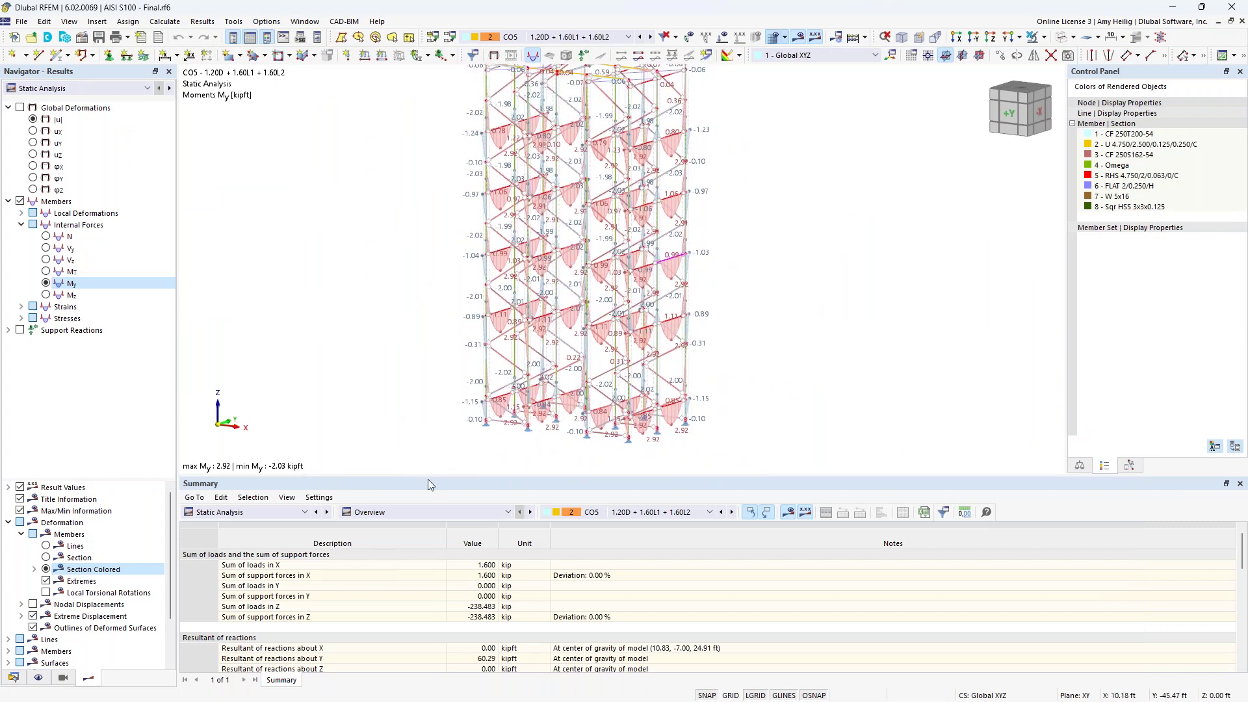
left_click_drag(427, 477, 420, 399)
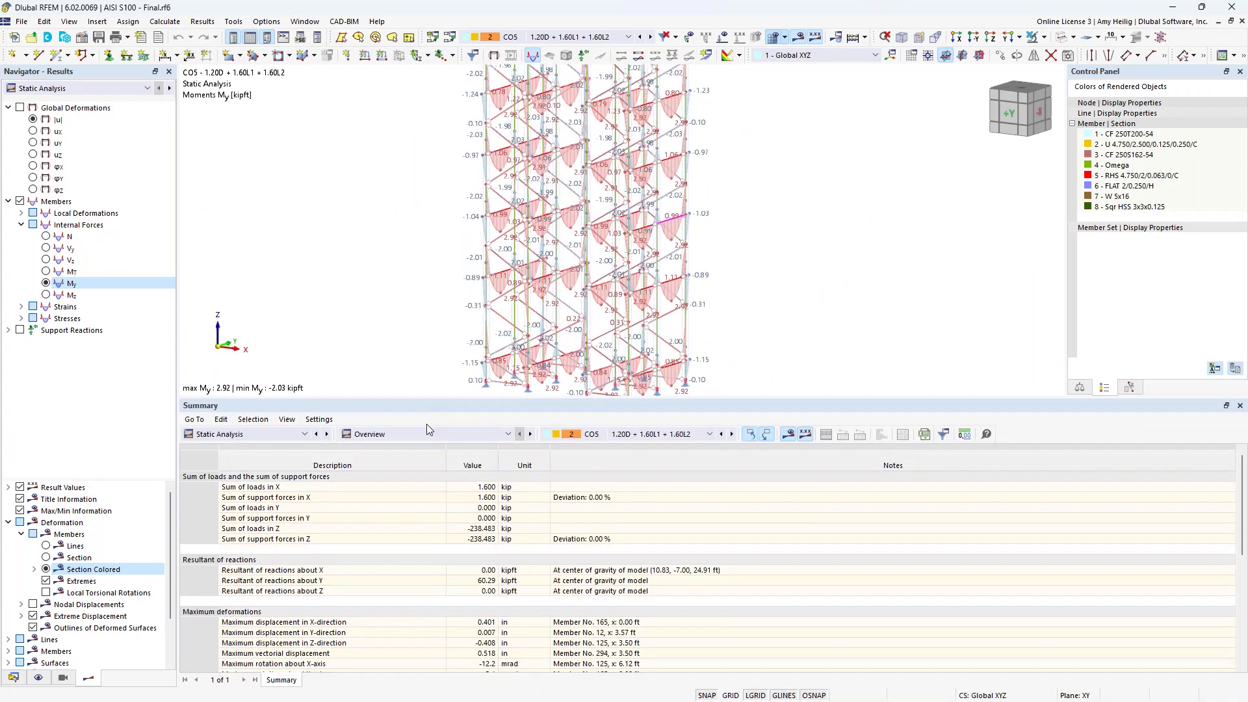
left_click(415, 436)
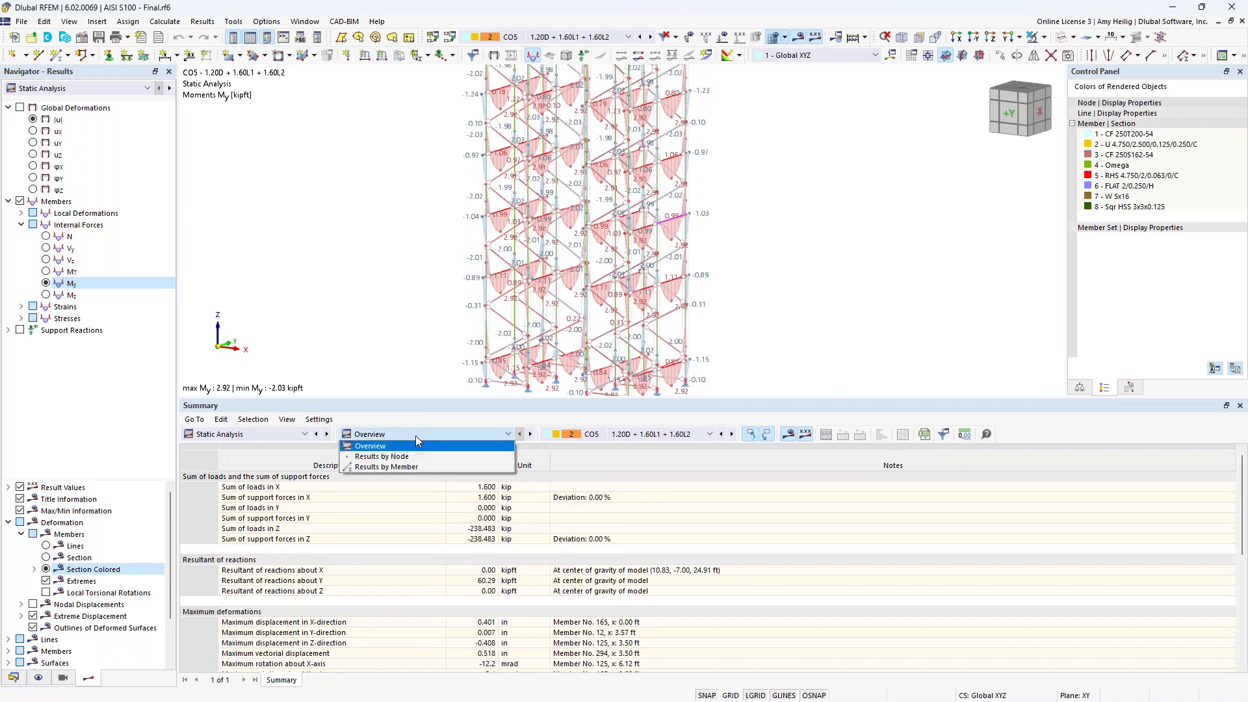
left_click(415, 464)
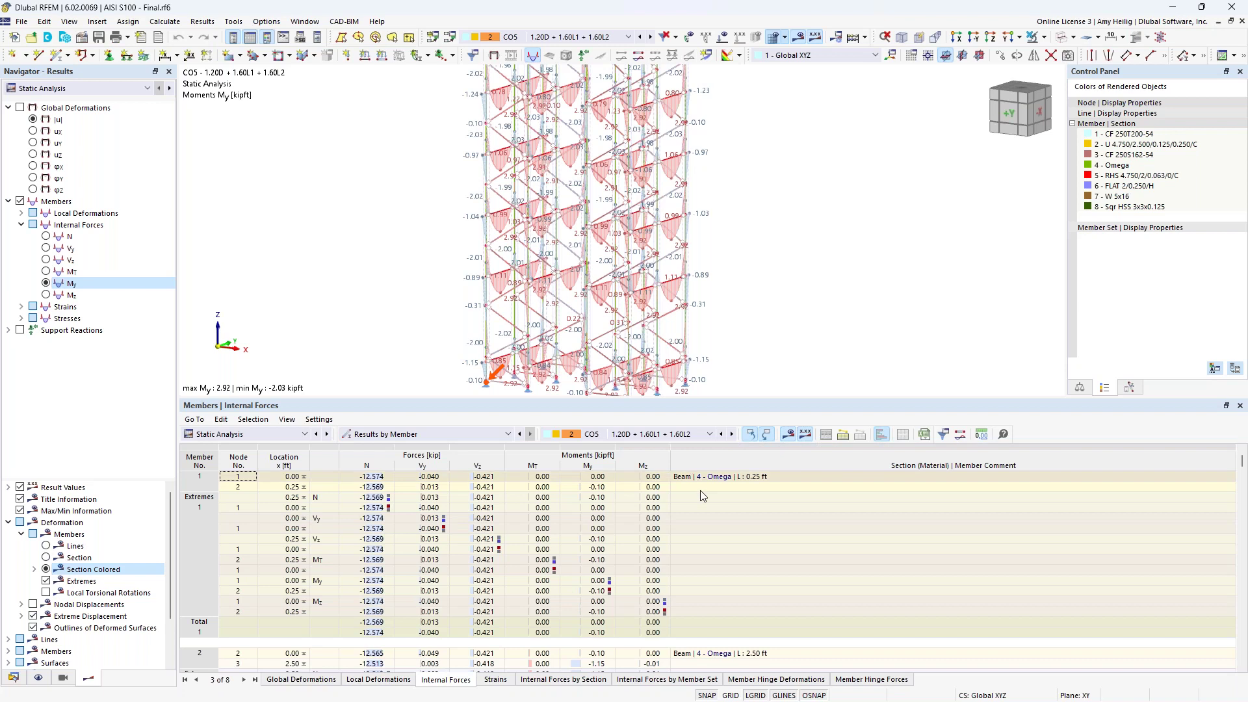
scroll(696, 513, "down", 5)
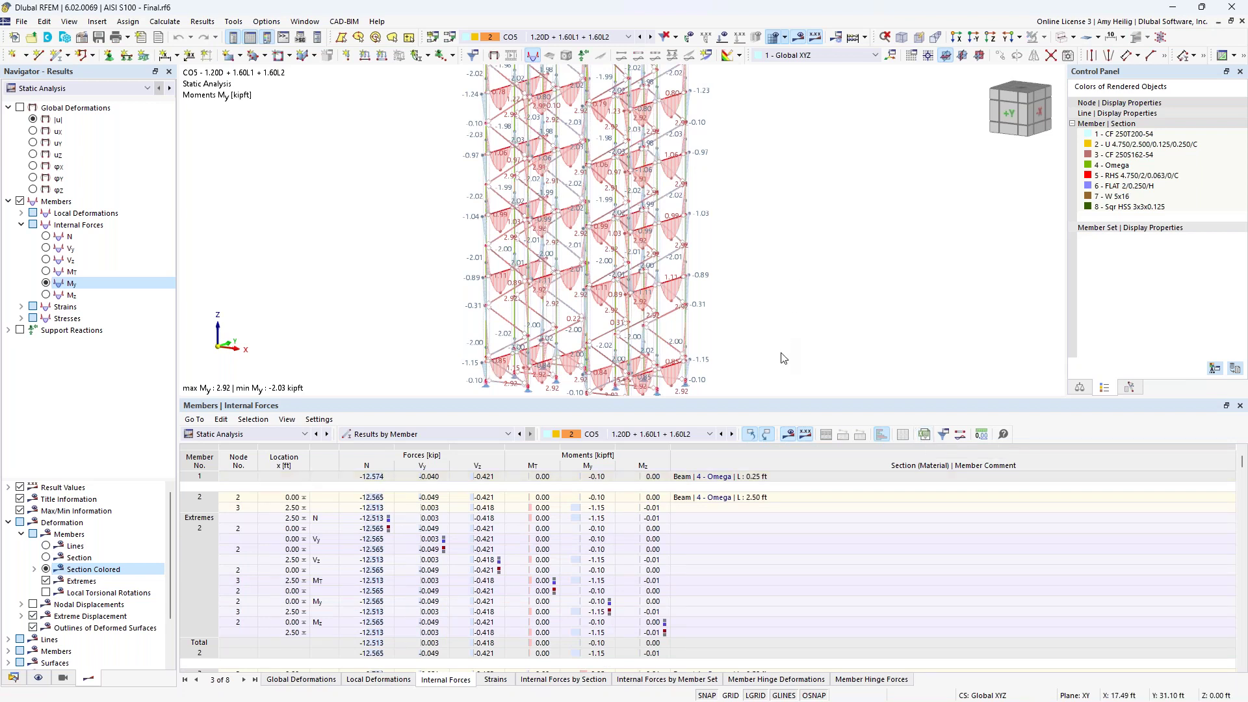
Step: Shrink the results table and switch to the PowerPoint slide show on web crippling design
left_click_drag(772, 398, 777, 492)
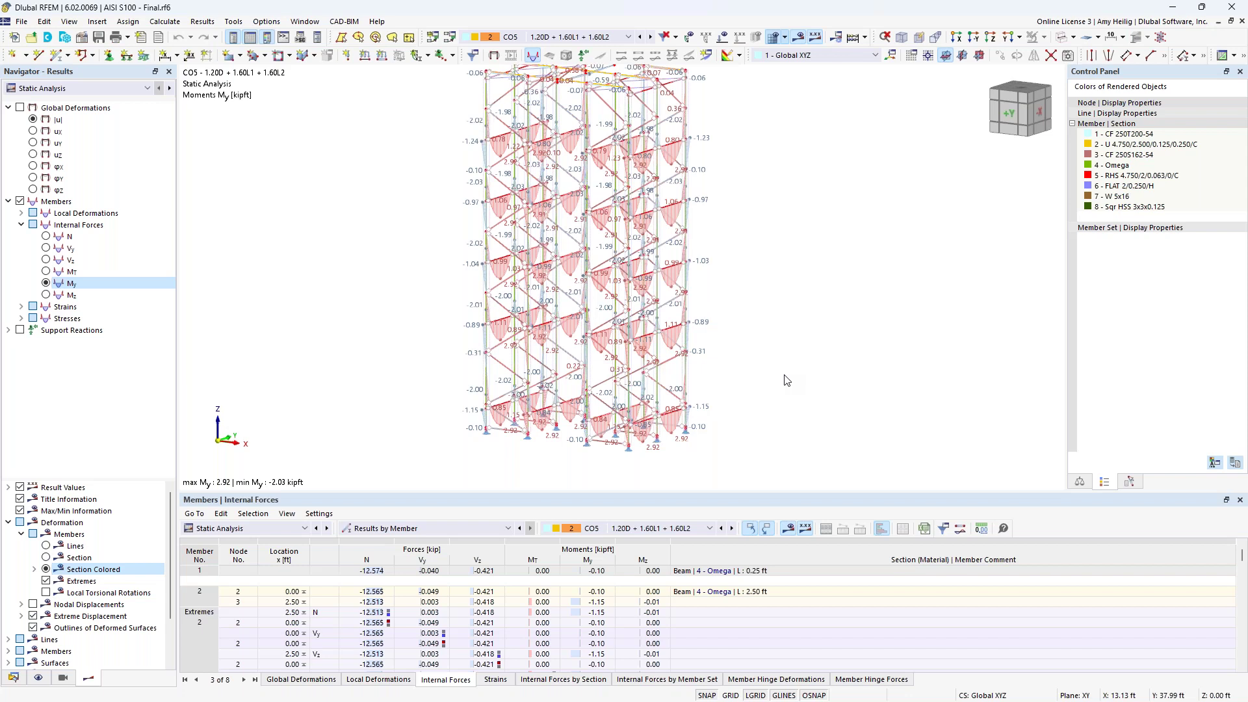
key("super+Tab")
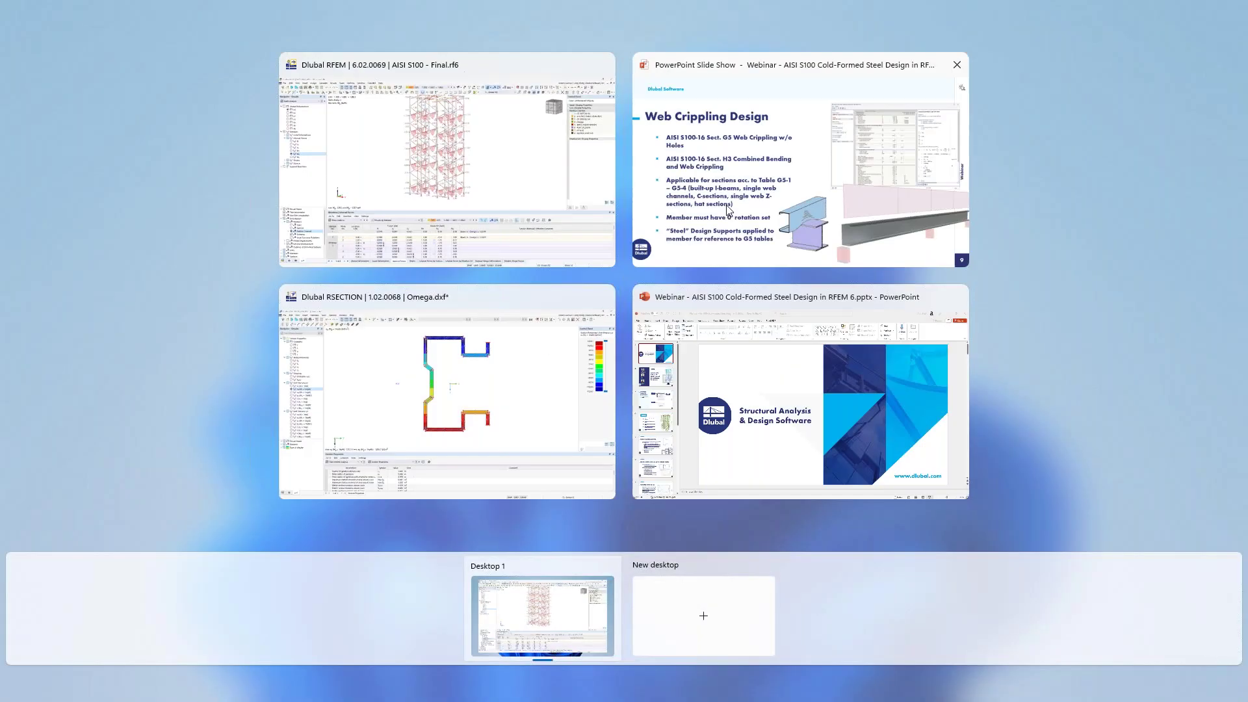
left_click(729, 210)
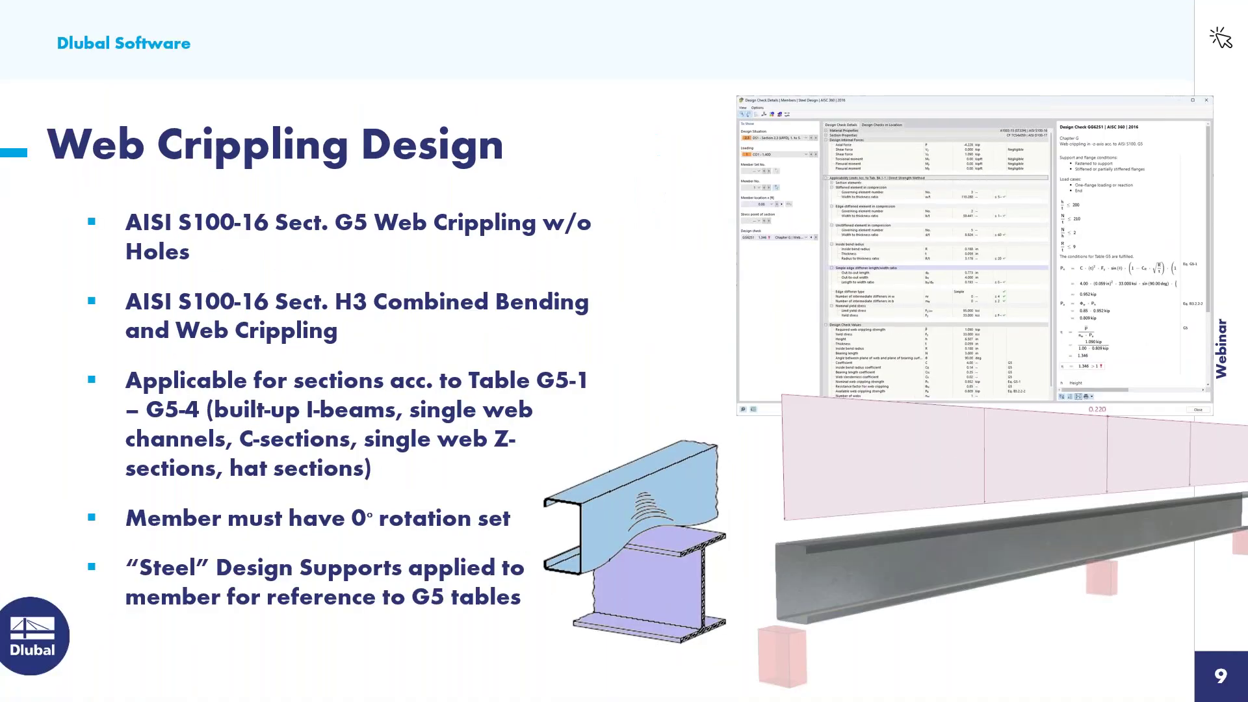
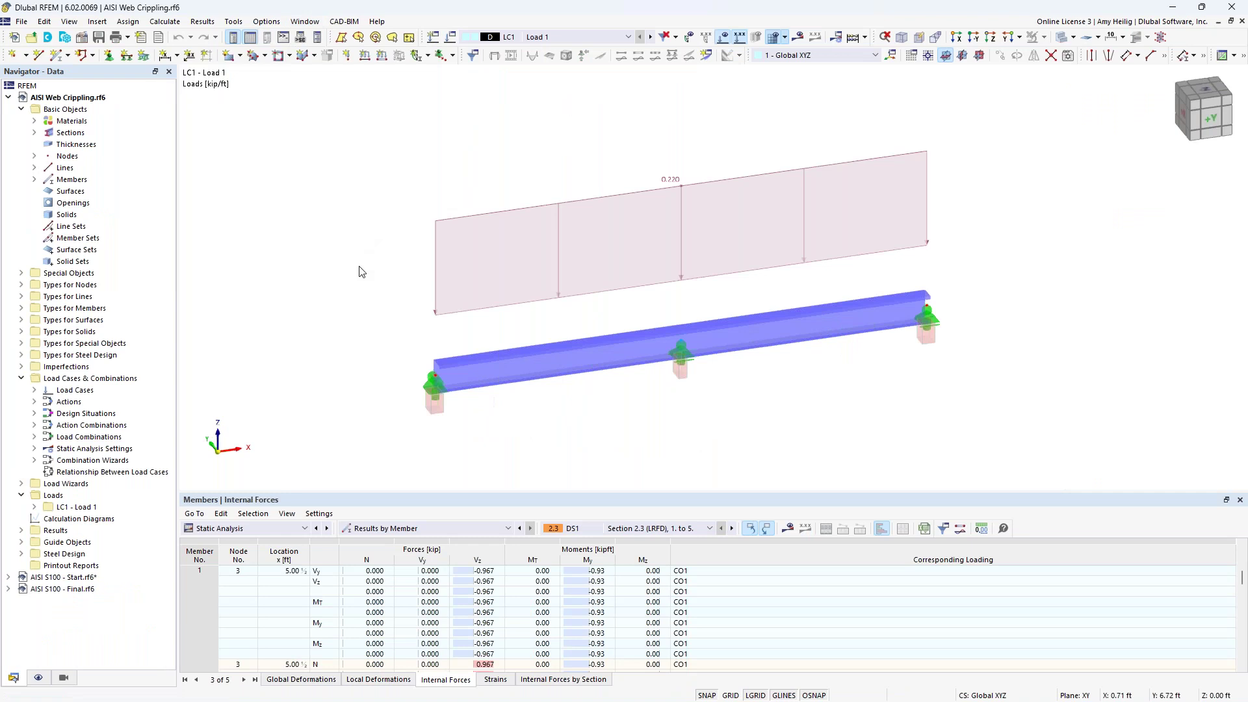
Step: Open the cold-formed channel beam for editing and show its design supports and deflection settings
scroll(403, 400, "up", 4)
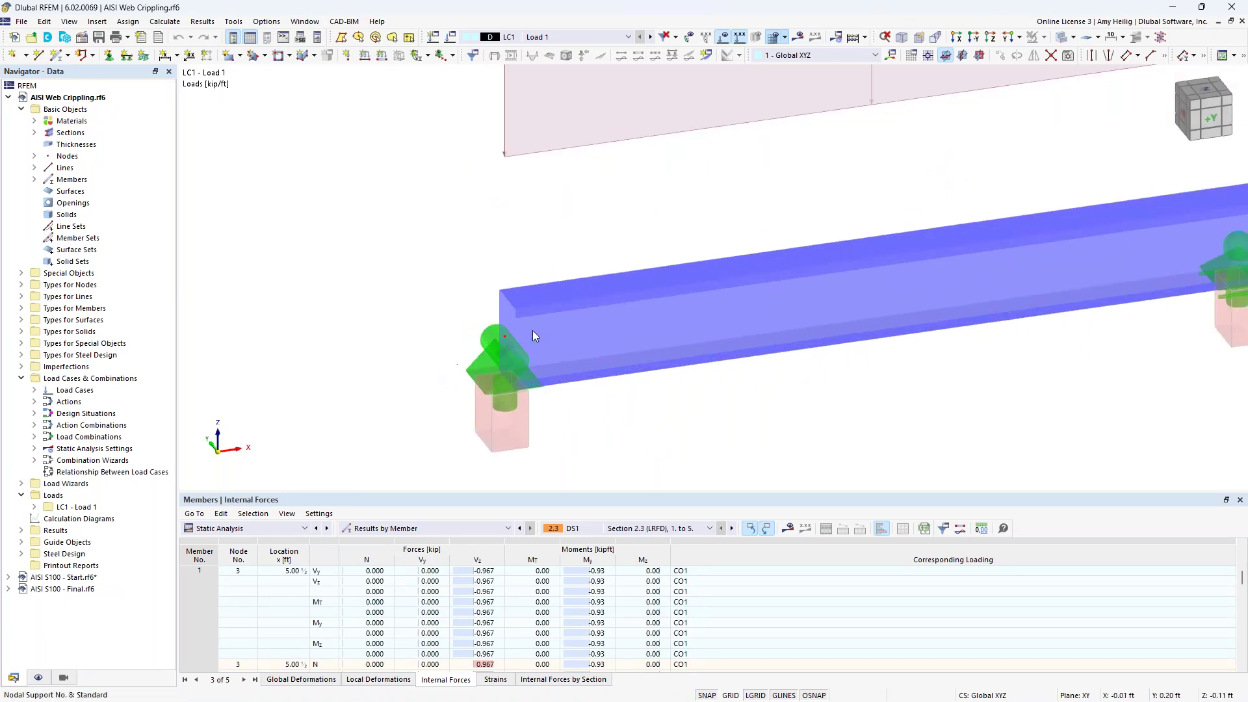
scroll(338, 410, "down", 4)
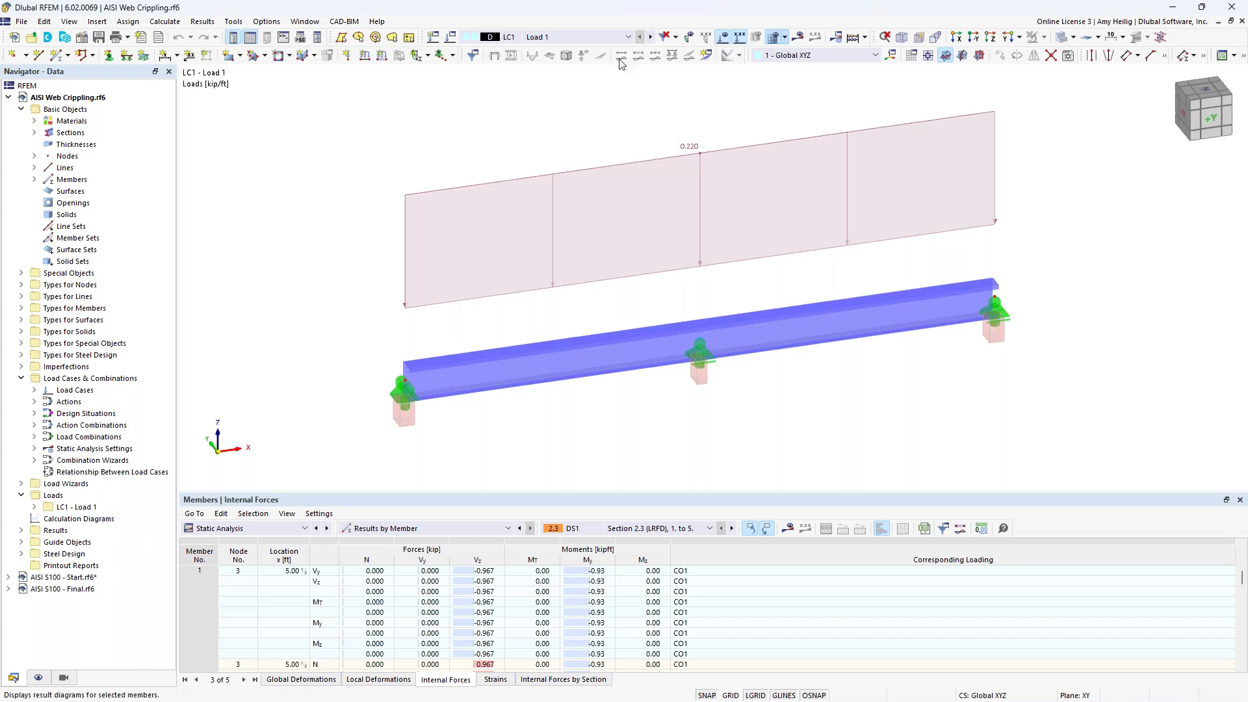
left_click(615, 357)
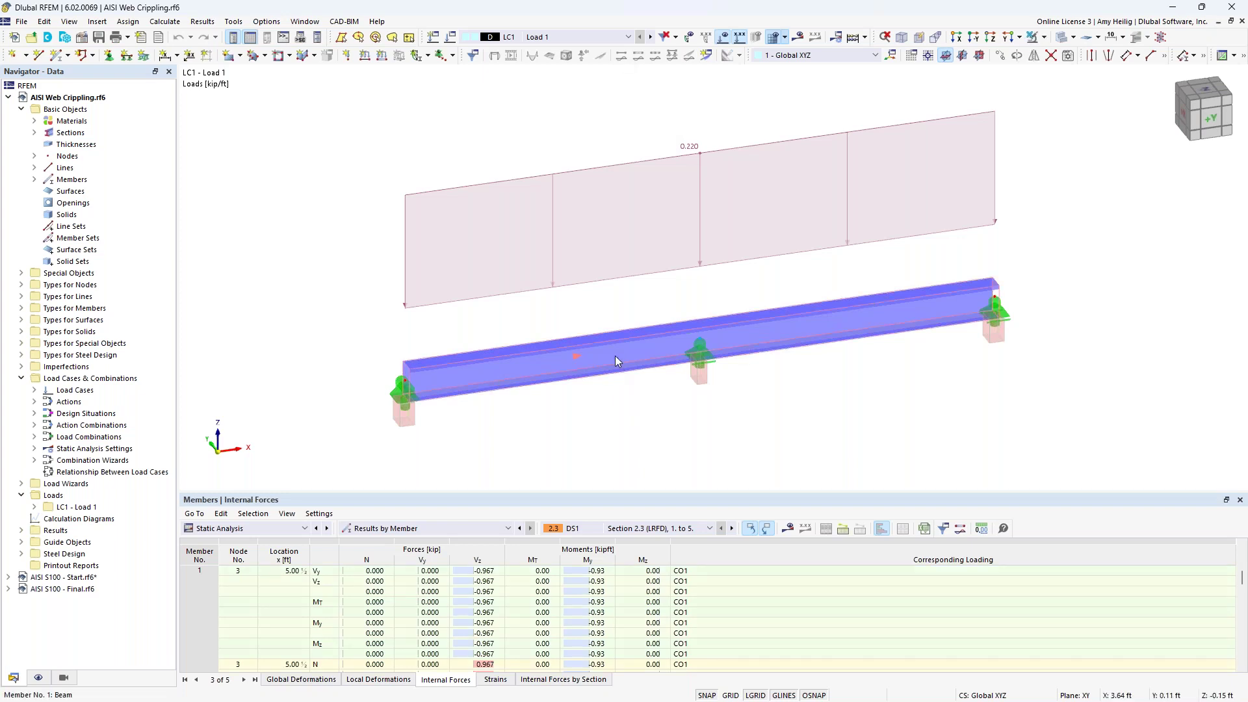
double_click(615, 357)
left_click(587, 145)
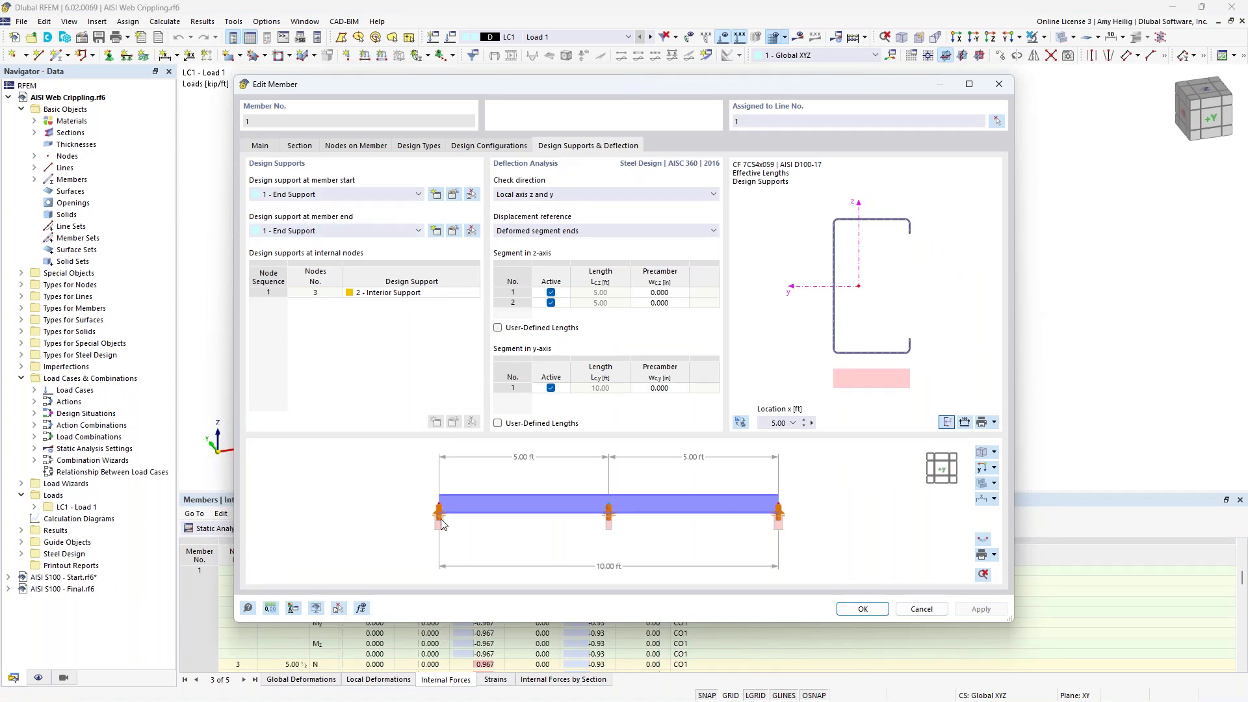
Step: Review the type and support width settings of the End Support and Interior Support definitions, and cancel without changes
left_click(453, 195)
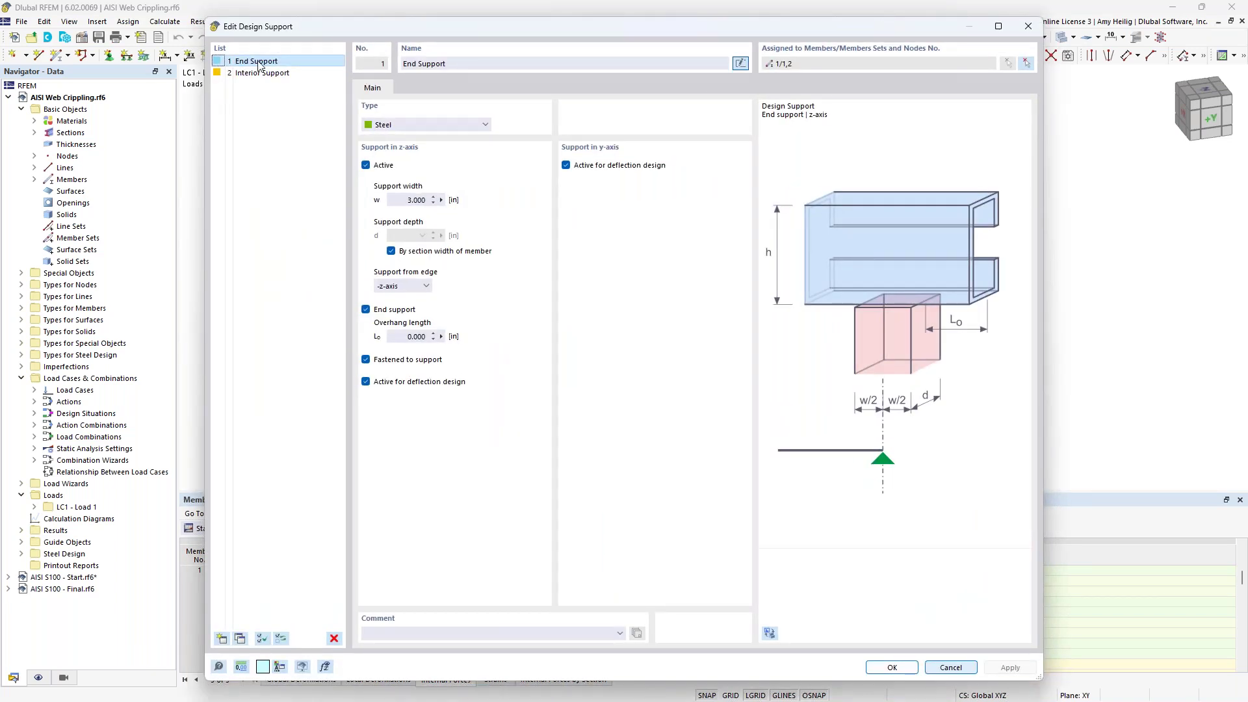
left_click(453, 125)
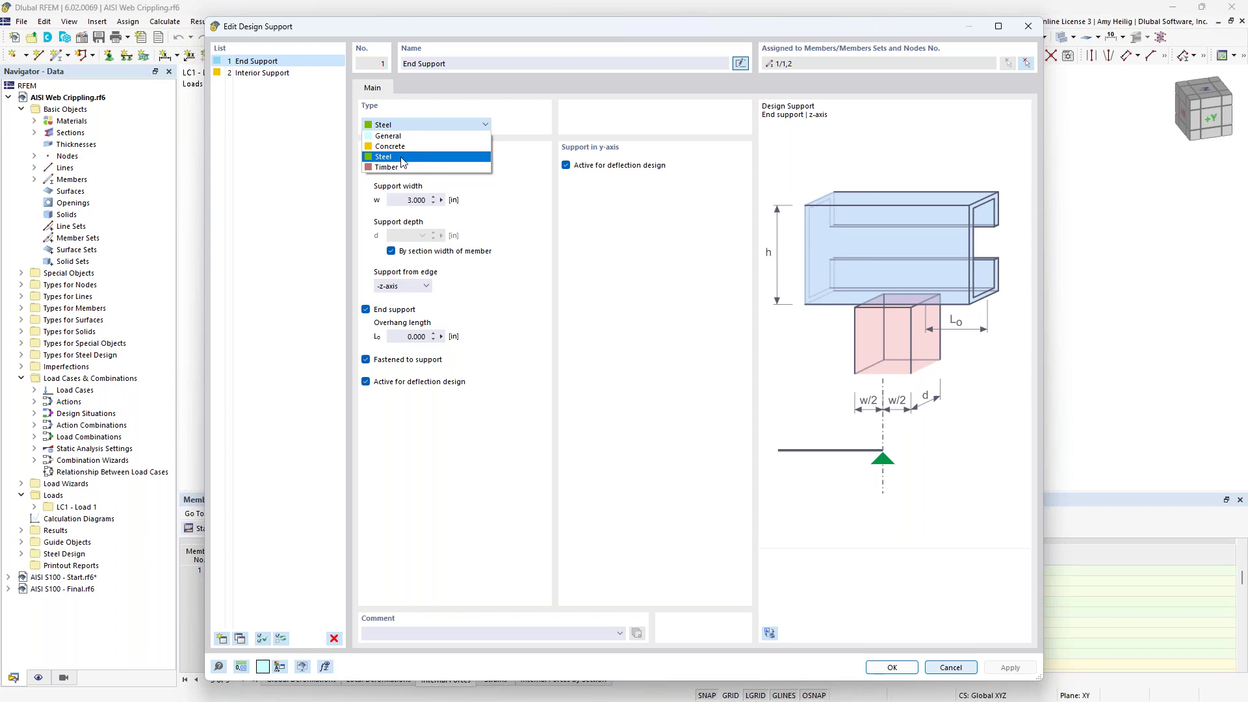
left_click(520, 209)
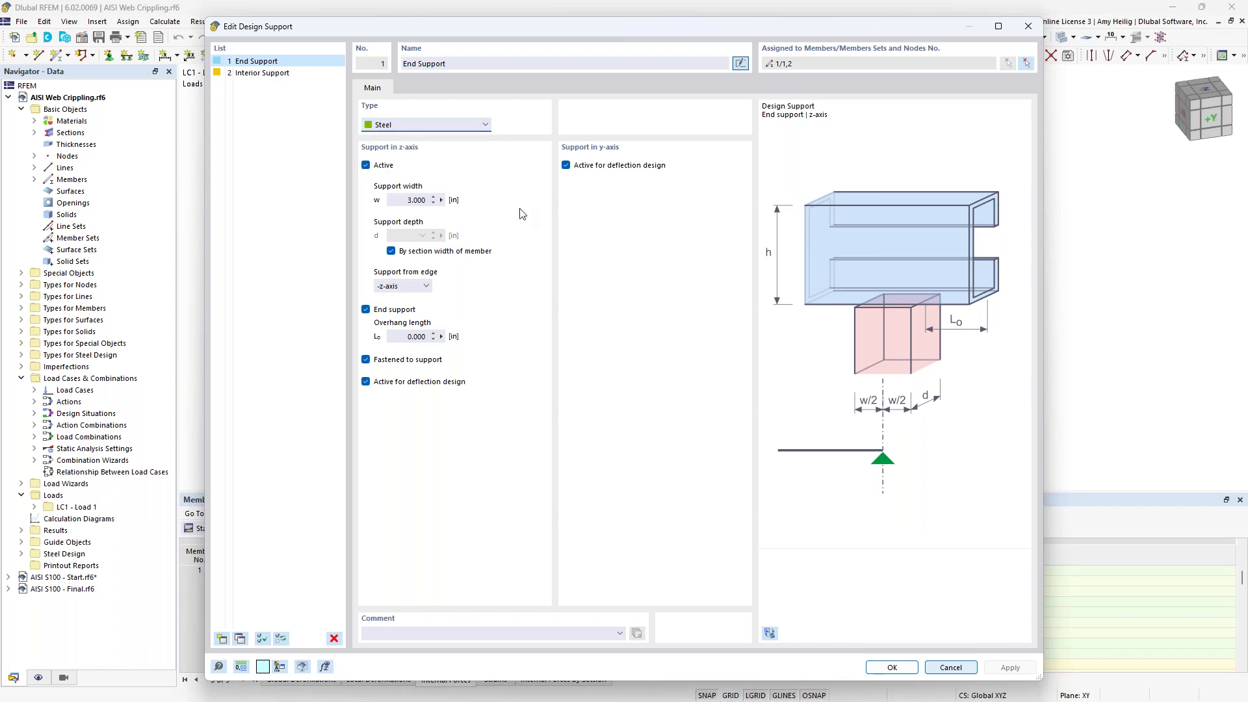
left_click(404, 200)
left_click(286, 74)
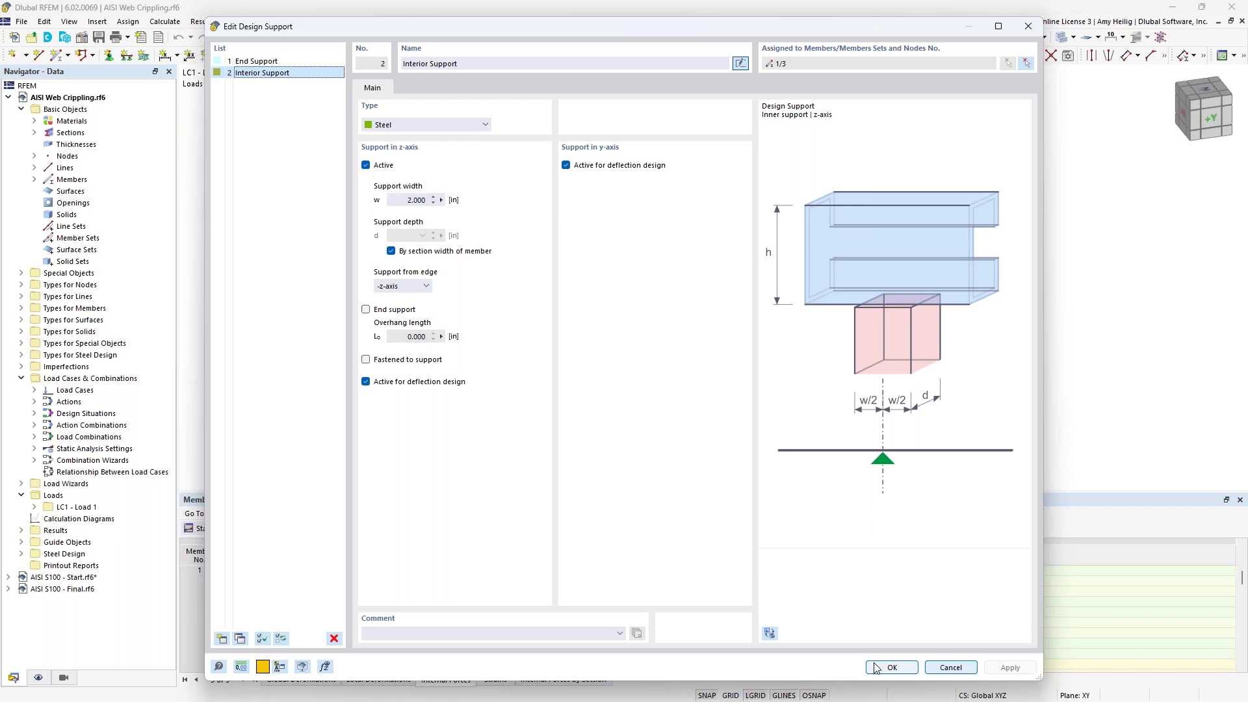
left_click(950, 667)
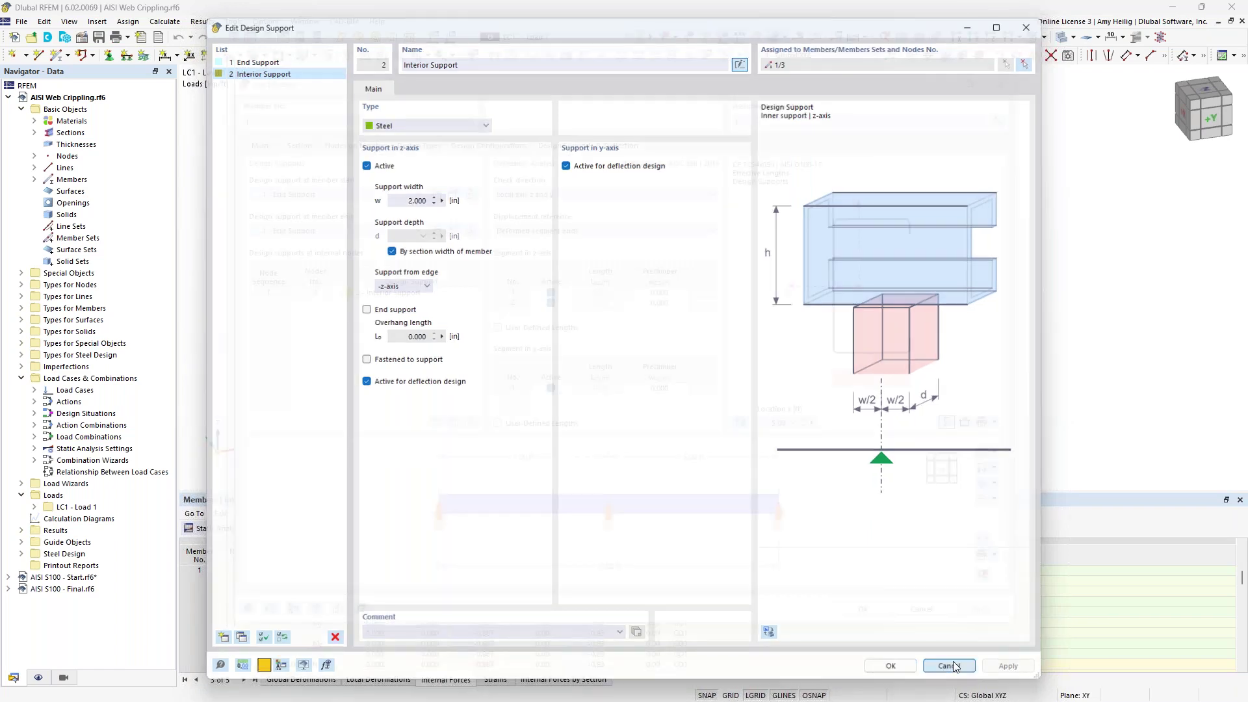
Step: List the design supports available for the member start, and close the member settings without changes
left_click(354, 195)
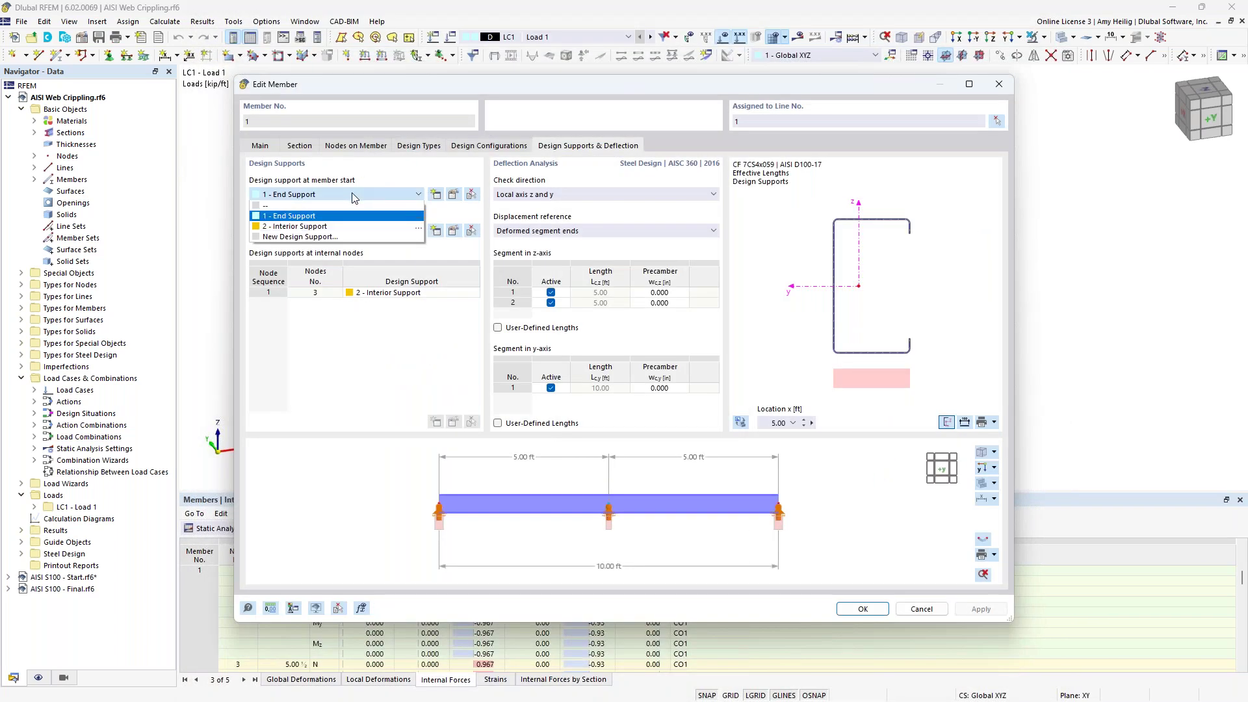
left_click(371, 174)
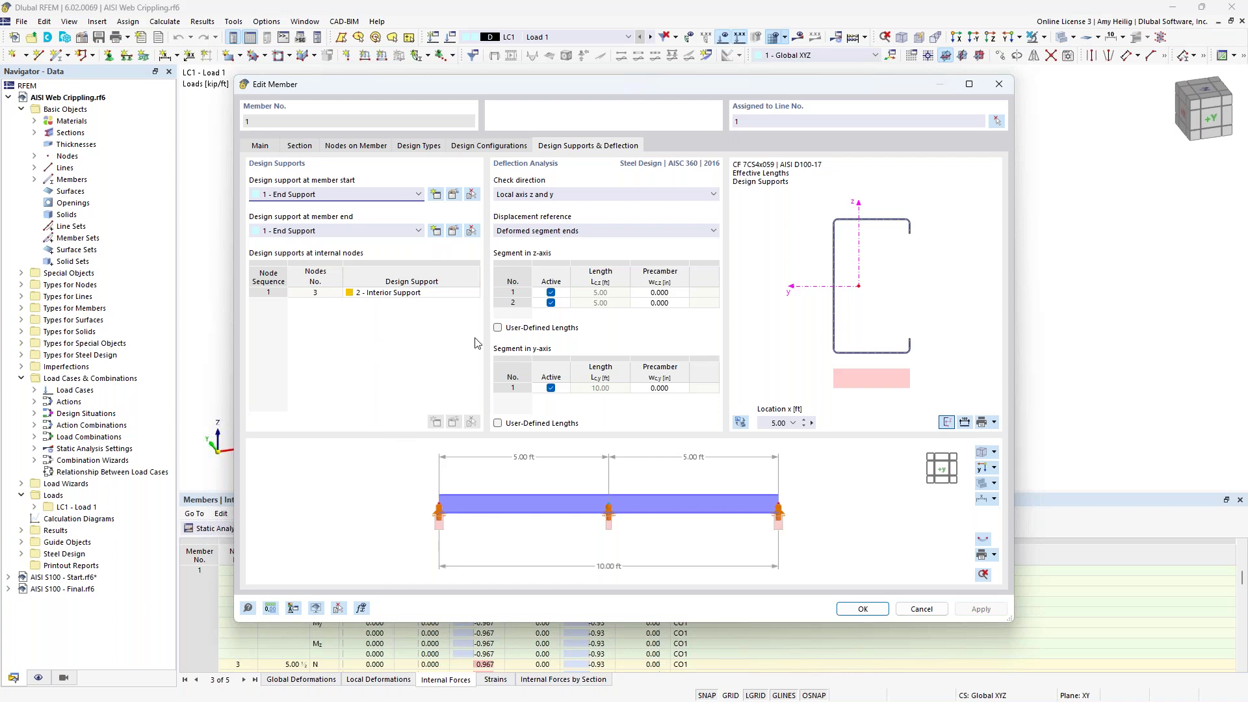
left_click(922, 609)
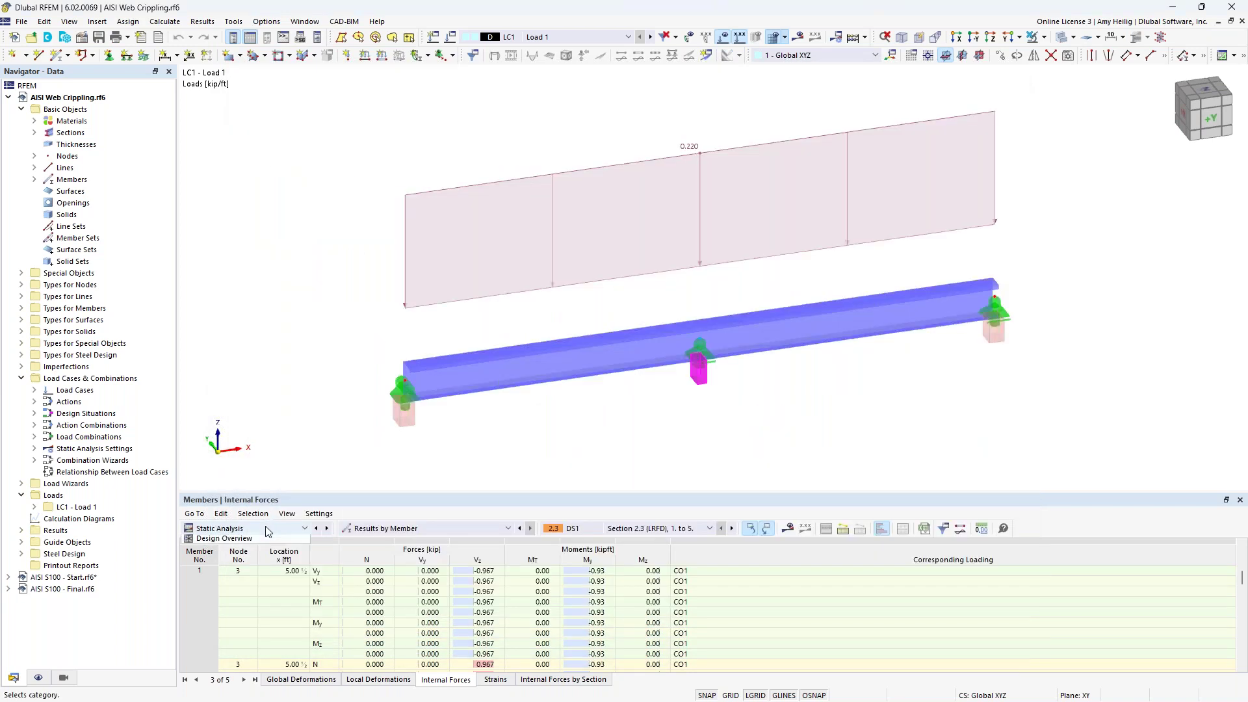
Step: Show the steel design ratios for the channel beam and enlarge the results table
left_click(246, 528)
left_click(251, 613)
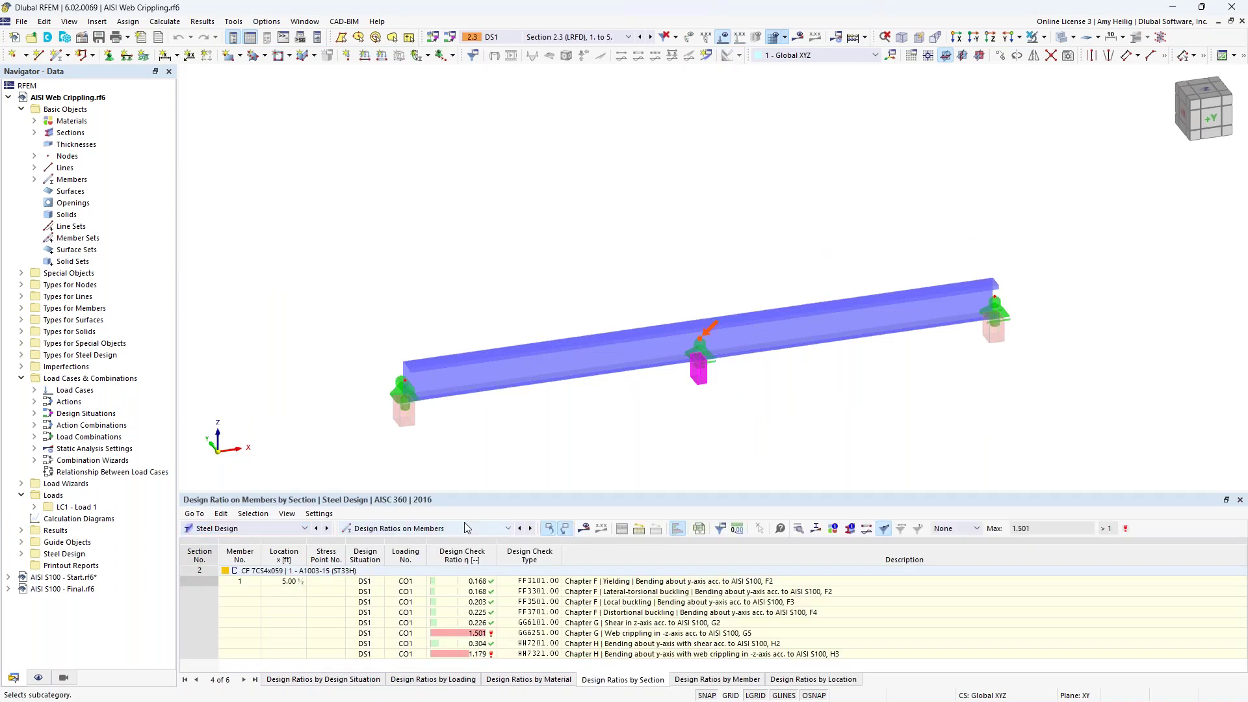
left_click_drag(473, 494, 500, 429)
middle_click_drag(549, 384, 544, 347)
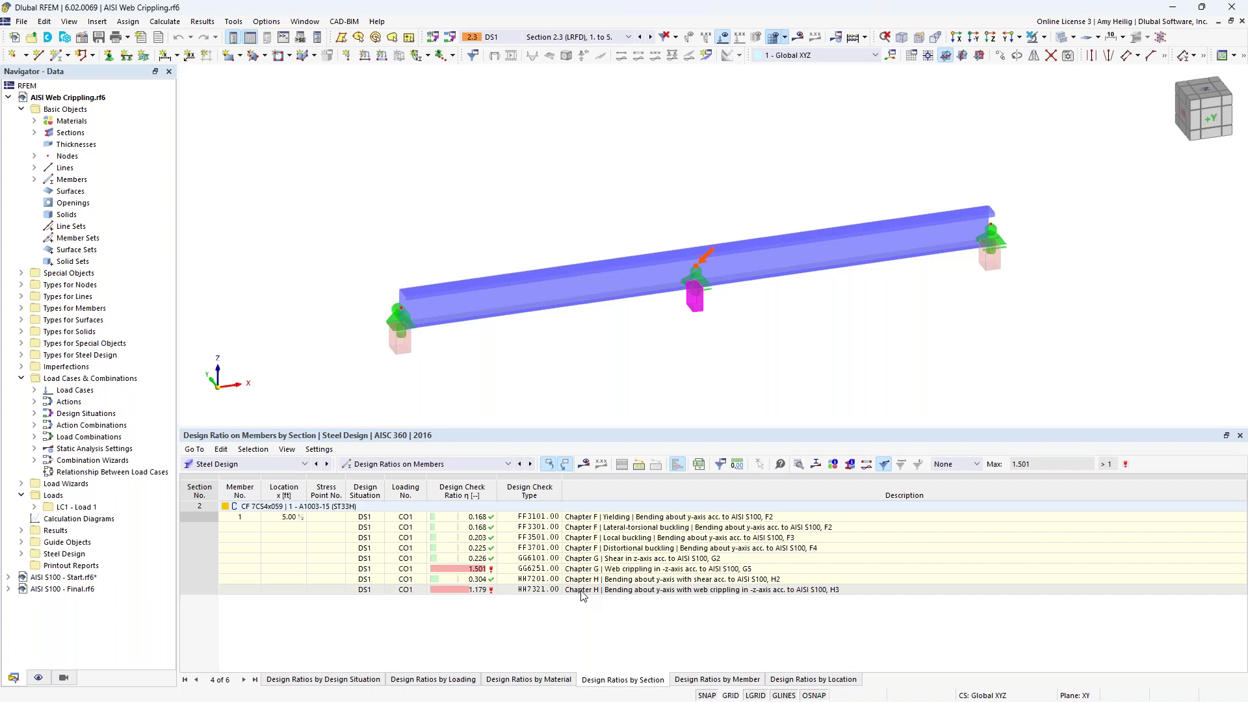
Step: Examine the design check details for web crippling per AISI S100, G5, and switch to the PowerPoint slide show
left_click(647, 571)
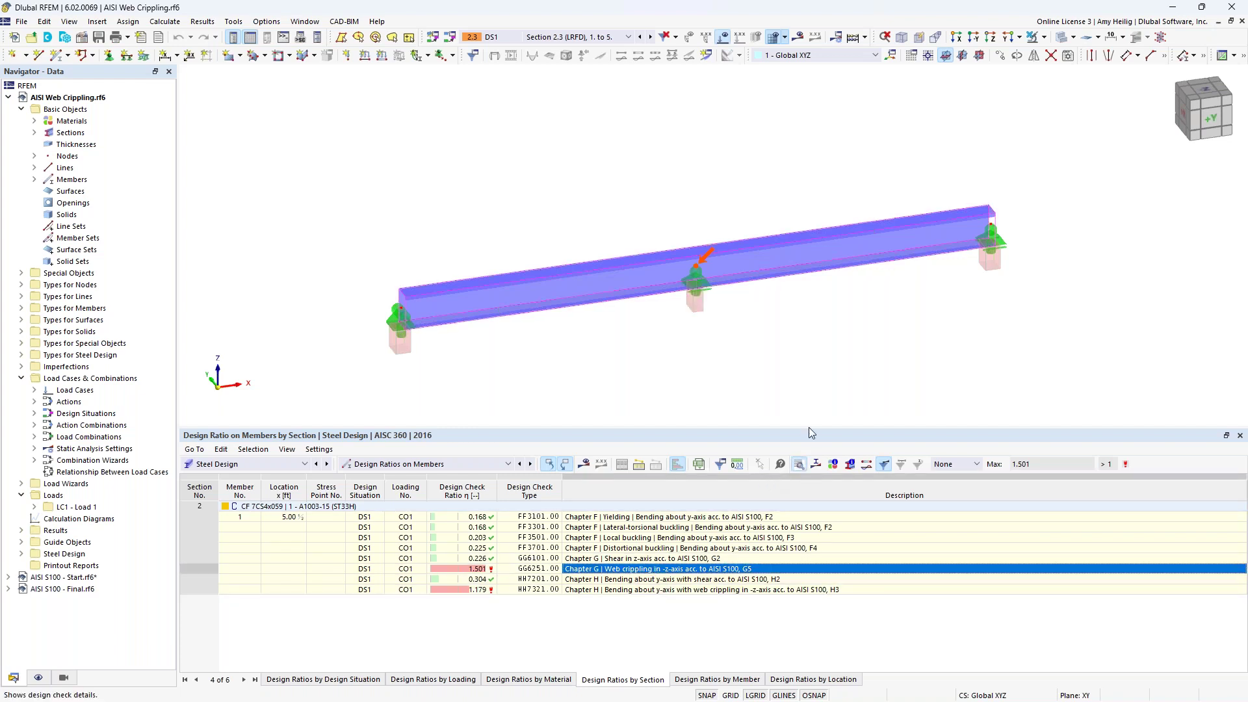
left_click(780, 463)
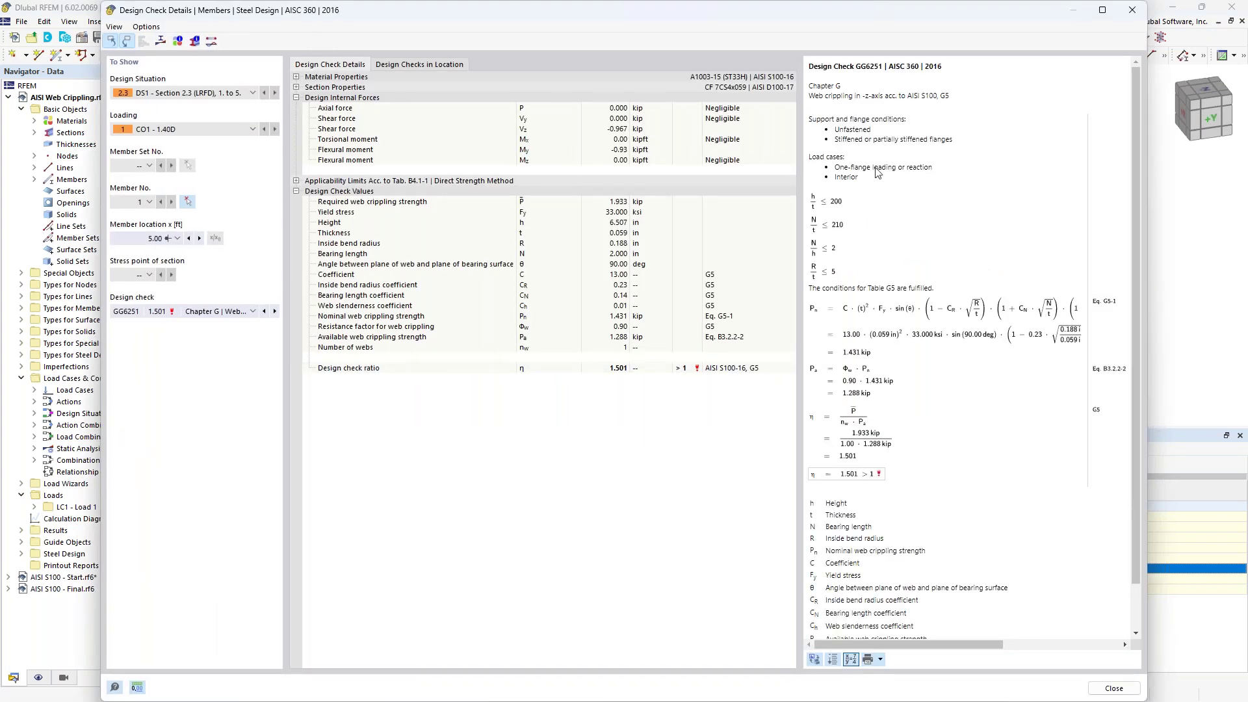
scroll(899, 188, "down", 1)
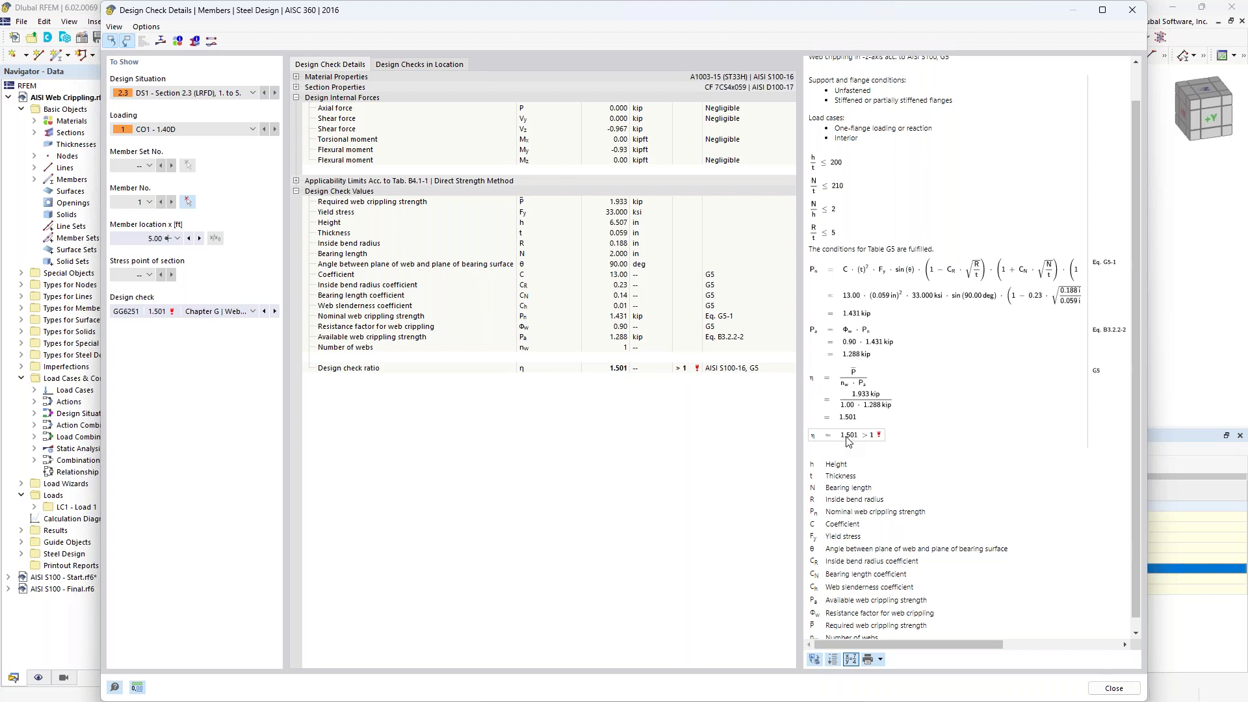
key("super+Tab")
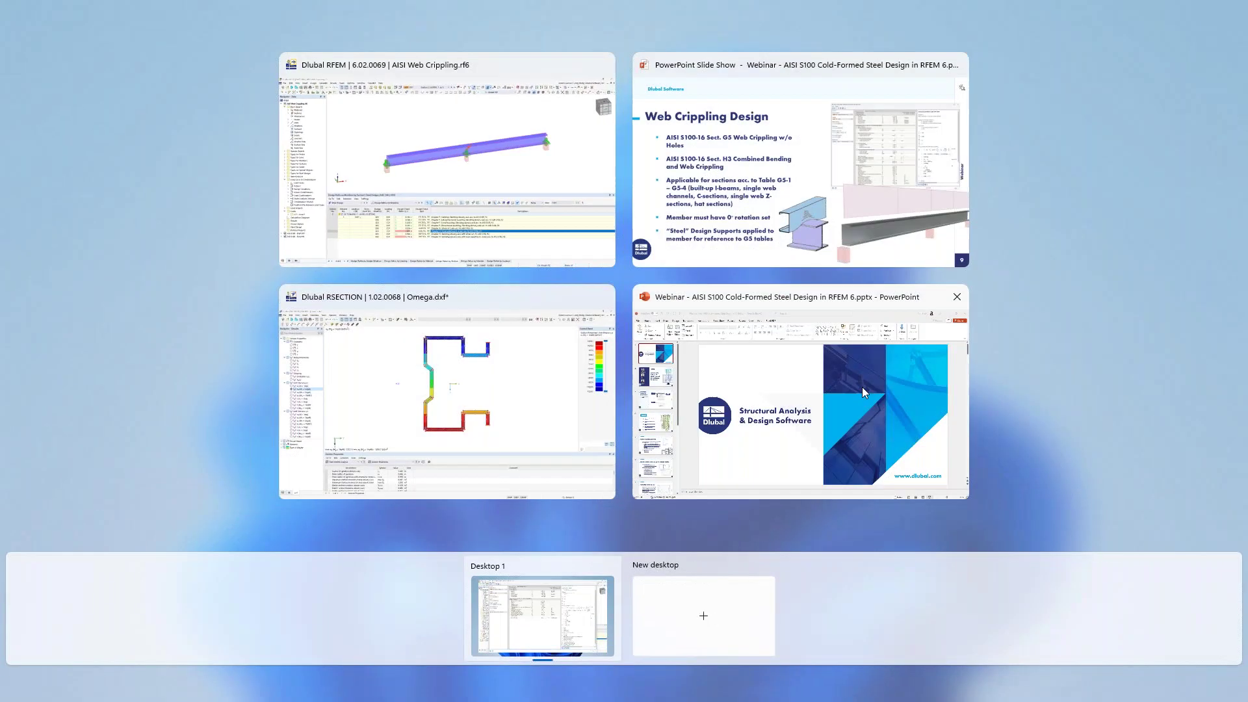
left_click(738, 171)
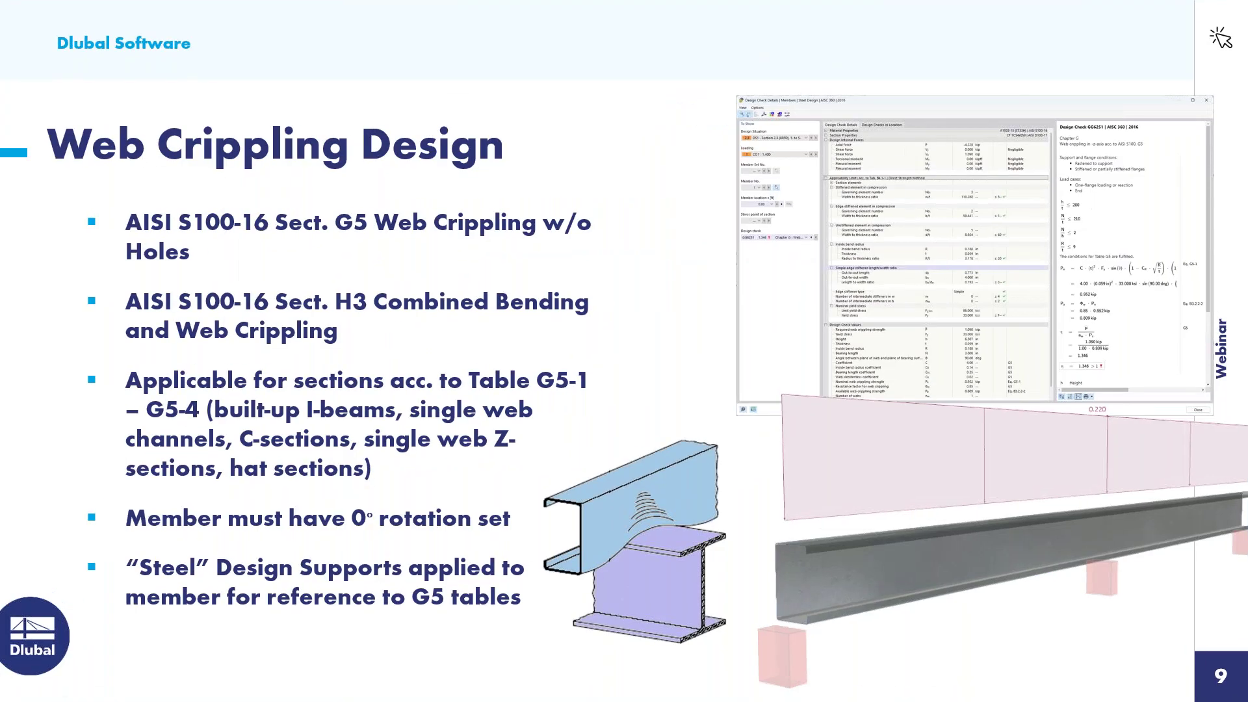